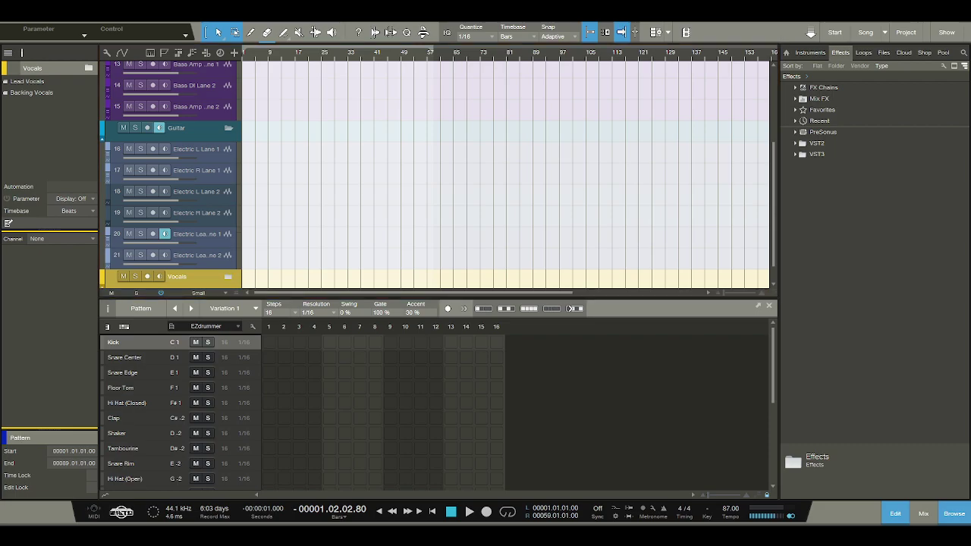
Select the EZDrummer track's pattern and set its length to 32 steps
{"action": "scroll", "coordinate": [347, 194], "scroll_direction": "up", "scroll_amount": 8}
{"action": "left_click", "coordinate": [287, 140]}
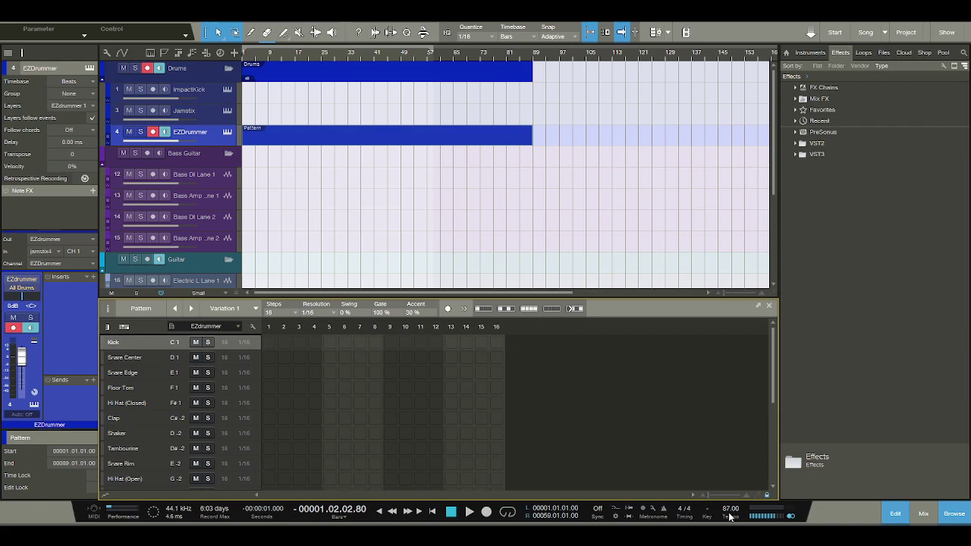
{"action": "left_click_drag", "start_coordinate": [296, 311], "coordinate": [304, 376]}
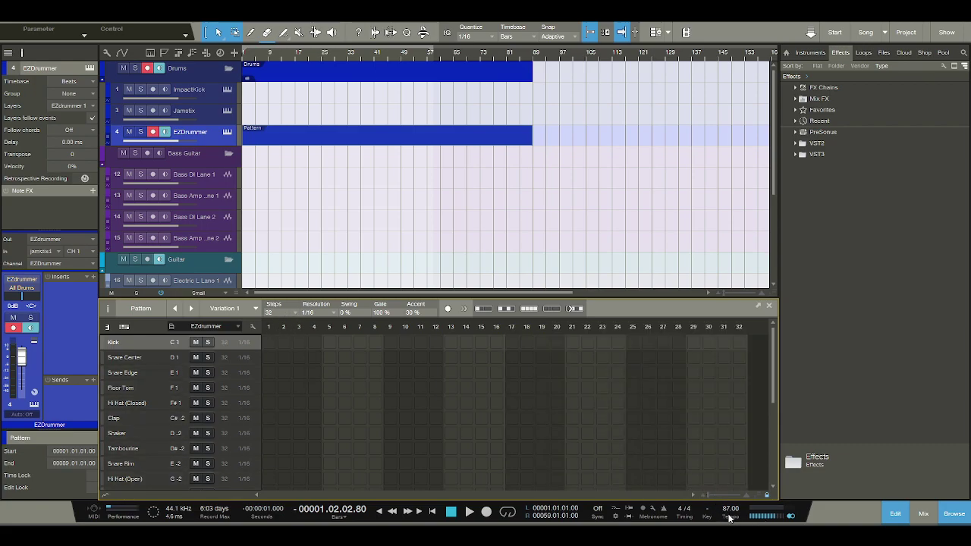
{"action": "key", "text": "e"}
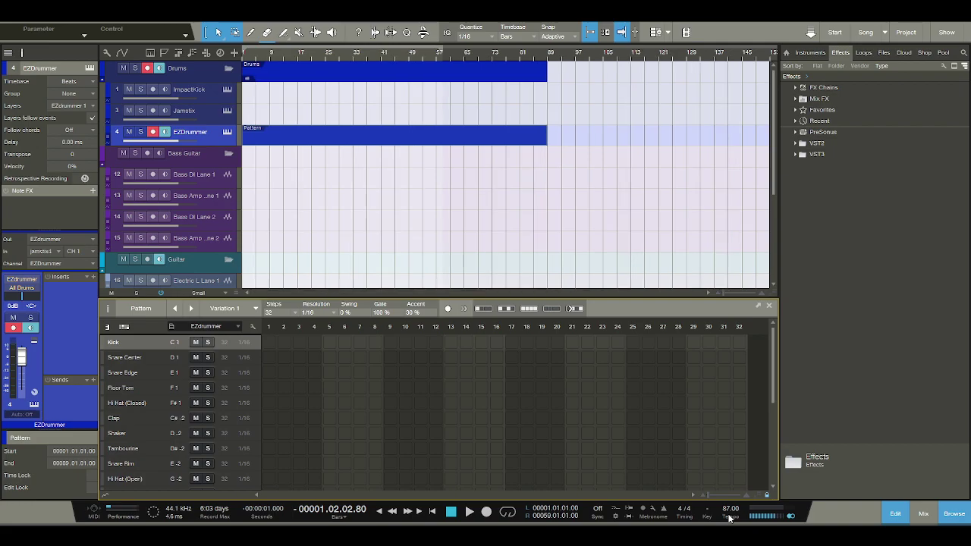
Place kicks on steps 1, 4 and 11 and Snare Center hits on steps 5 and 9, and play the pattern back
{"action": "left_click", "coordinate": [268, 342]}
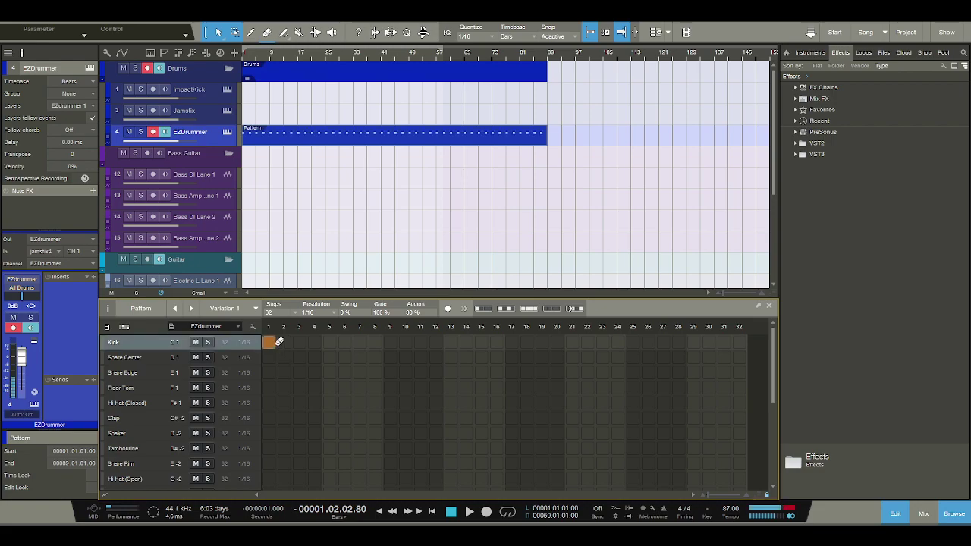
{"action": "left_click", "coordinate": [314, 342]}
{"action": "left_click", "coordinate": [330, 357]}
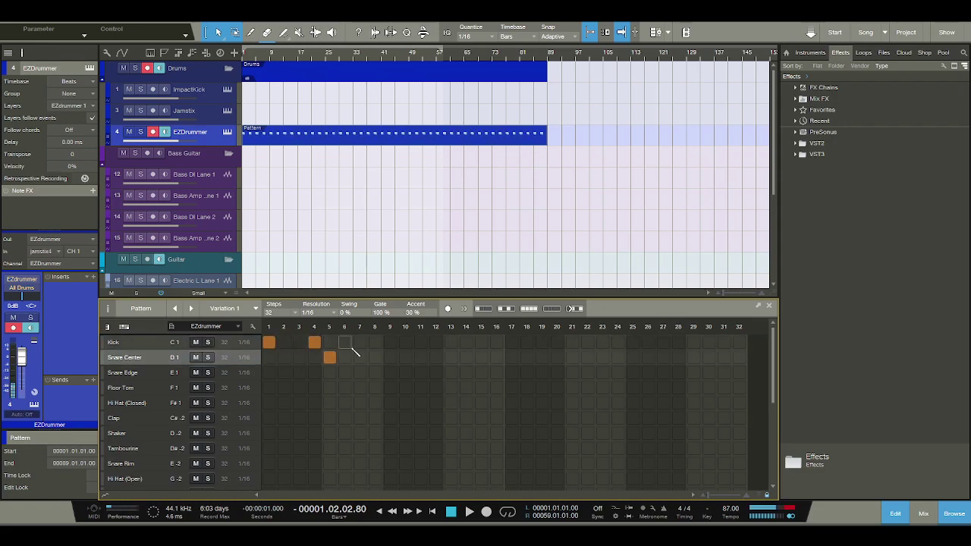
{"action": "left_click", "coordinate": [390, 357]}
{"action": "left_click", "coordinate": [420, 342]}
{"action": "left_click", "coordinate": [451, 357]}
{"action": "left_click", "coordinate": [466, 357]}
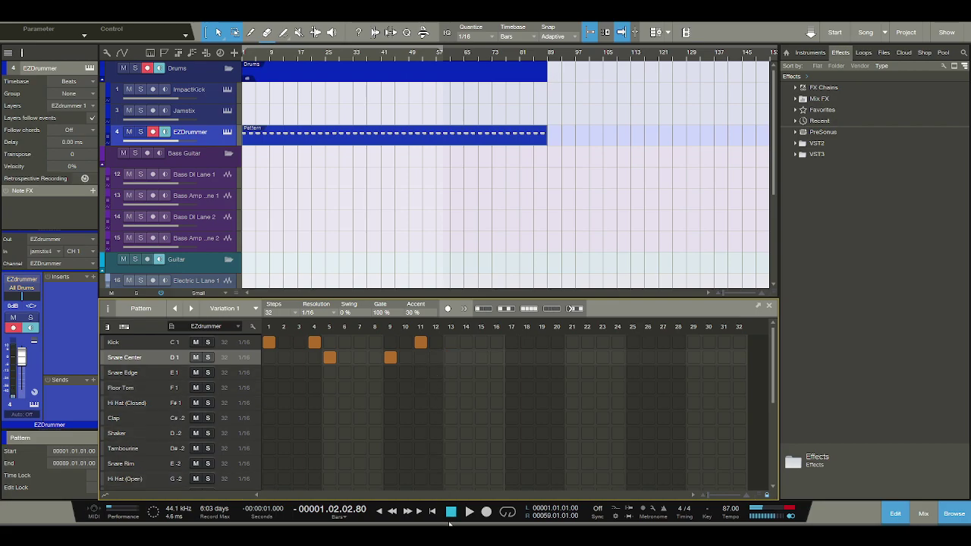
{"action": "left_click", "coordinate": [469, 511]}
{"action": "left_click", "coordinate": [452, 508]}
Replace the snare on step 9 and kick on step 11 with snares on 11 and 15 and kicks on 13 and 17, and audition them
{"action": "left_click", "coordinate": [390, 357]}
{"action": "left_click", "coordinate": [420, 342]}
{"action": "left_click", "coordinate": [420, 357]}
{"action": "left_click", "coordinate": [450, 342]}
{"action": "left_click", "coordinate": [481, 357]}
{"action": "left_click", "coordinate": [511, 342]}
{"action": "left_click", "coordinate": [469, 512]}
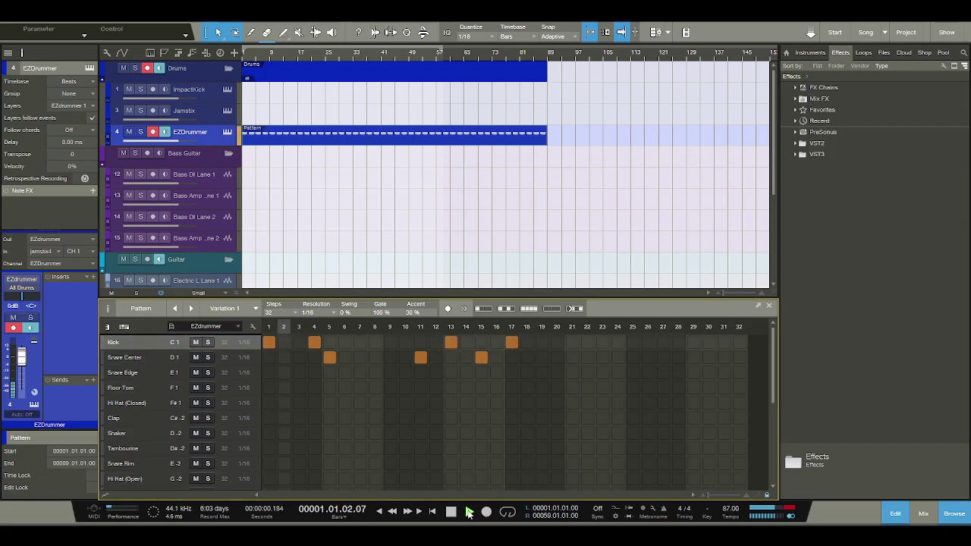
{"action": "left_click", "coordinate": [453, 512]}
Move the snare on step 15 to step 14 and the kick on step 17 to step 16, and audition the pattern
{"action": "left_click", "coordinate": [481, 357]}
{"action": "left_click", "coordinate": [466, 357]}
{"action": "left_click", "coordinate": [511, 342]}
{"action": "left_click", "coordinate": [496, 342]}
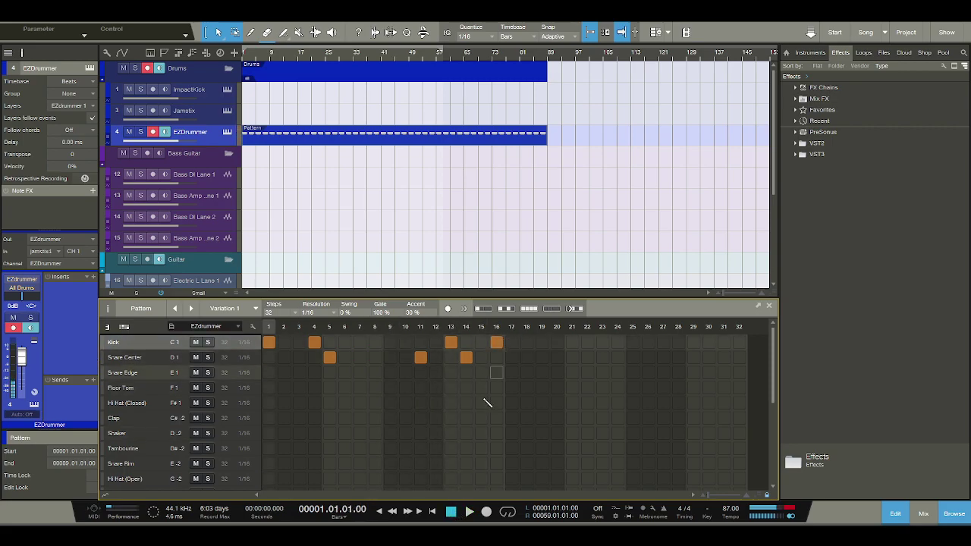
{"action": "left_click", "coordinate": [469, 512]}
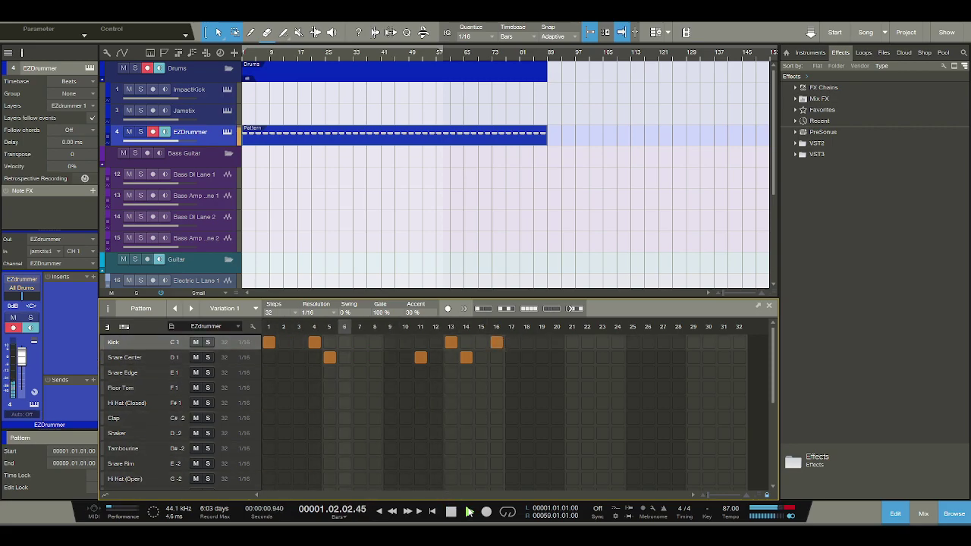
{"action": "left_click", "coordinate": [451, 512]}
Add kicks on steps 17, 20, 29 and 32 and Snare Center hits on steps 21, 26, 30 and 31, and audition the pattern
{"action": "left_click", "coordinate": [511, 342]}
{"action": "left_click", "coordinate": [557, 342]}
{"action": "left_click", "coordinate": [571, 357]}
{"action": "left_click", "coordinate": [647, 357]}
{"action": "left_click", "coordinate": [693, 342]}
{"action": "left_click", "coordinate": [693, 357]}
{"action": "left_click_drag", "start_coordinate": [709, 358], "coordinate": [725, 363]}
{"action": "left_click", "coordinate": [724, 358]}
{"action": "left_click", "coordinate": [739, 342]}
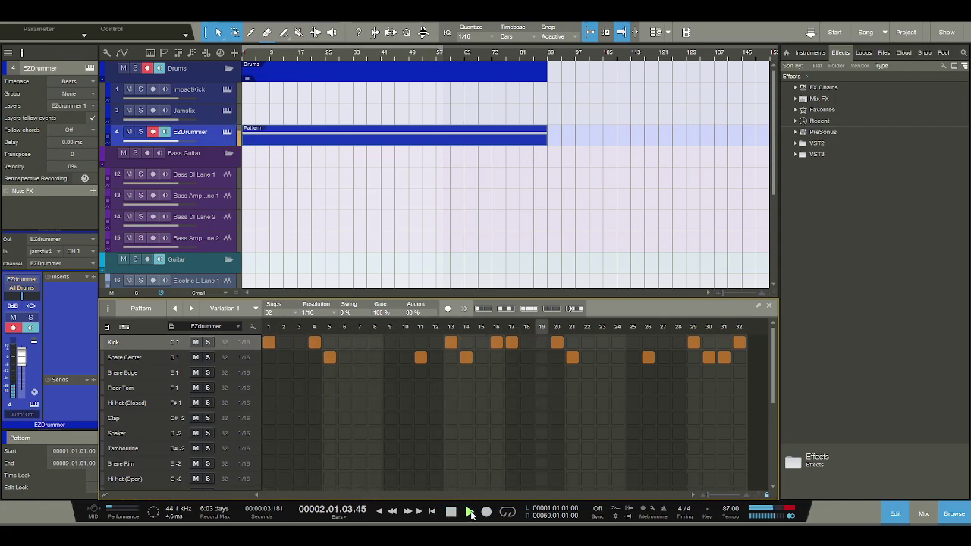
{"action": "key", "text": "space"}
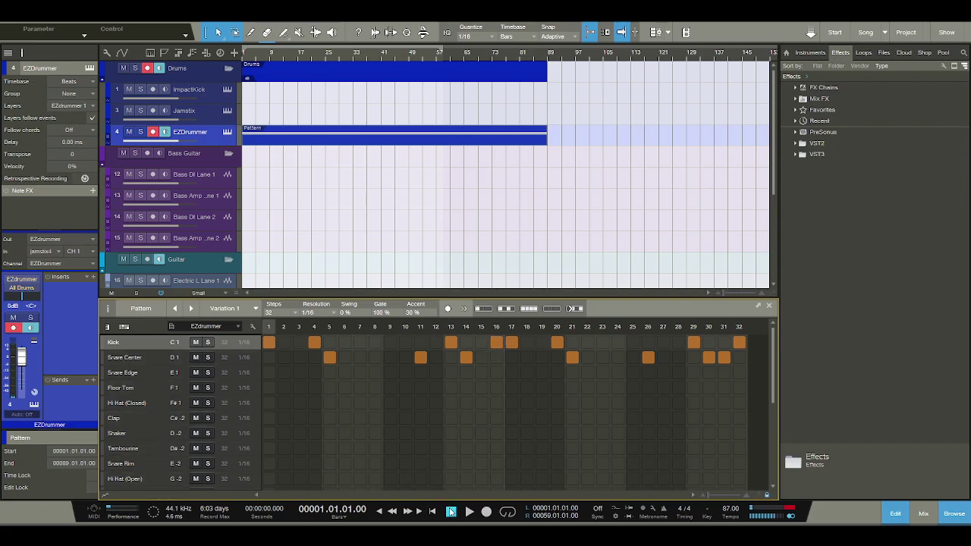
{"action": "left_click", "coordinate": [469, 512]}
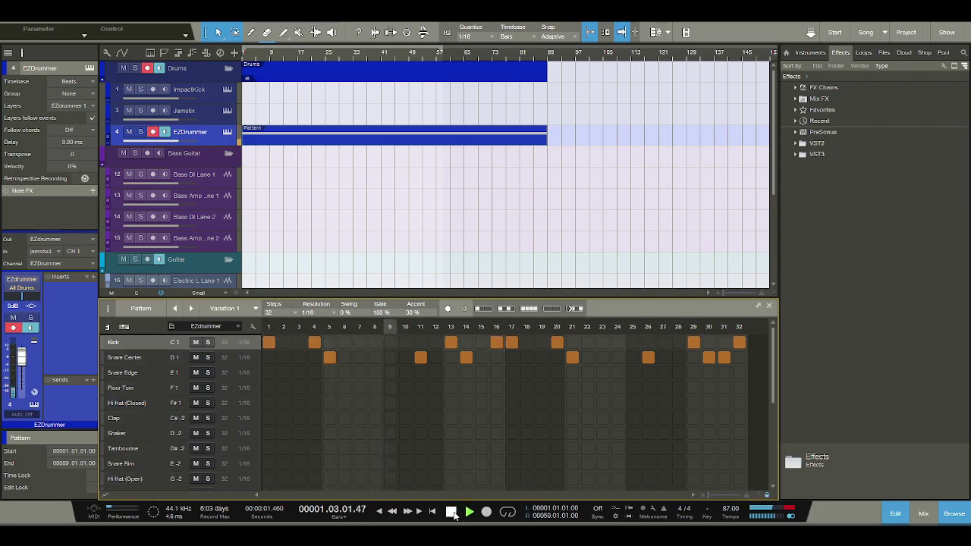
{"action": "left_click", "coordinate": [452, 511]}
Move the kick on step 16 to step 15 and play the pattern back
{"action": "left_click", "coordinate": [481, 342]}
{"action": "left_click", "coordinate": [496, 342]}
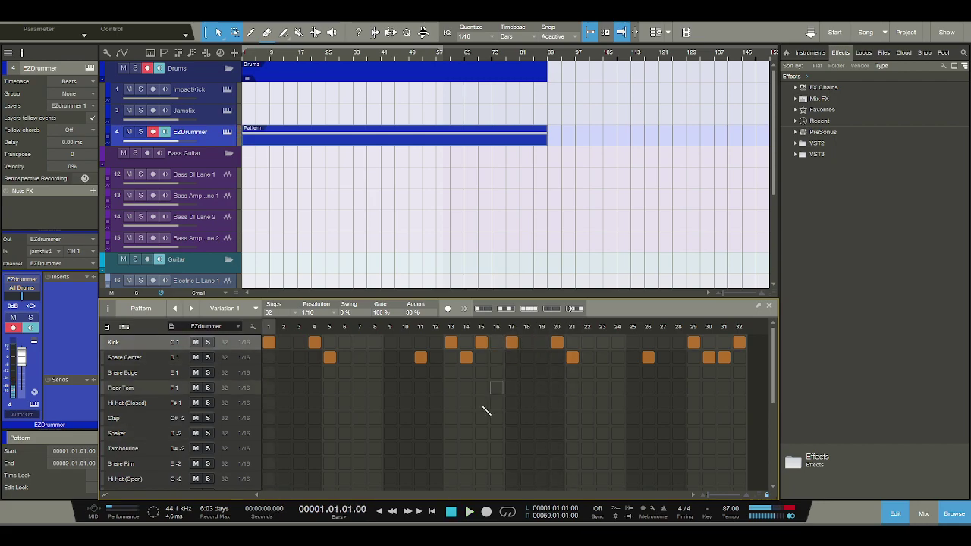
{"action": "left_click", "coordinate": [469, 512]}
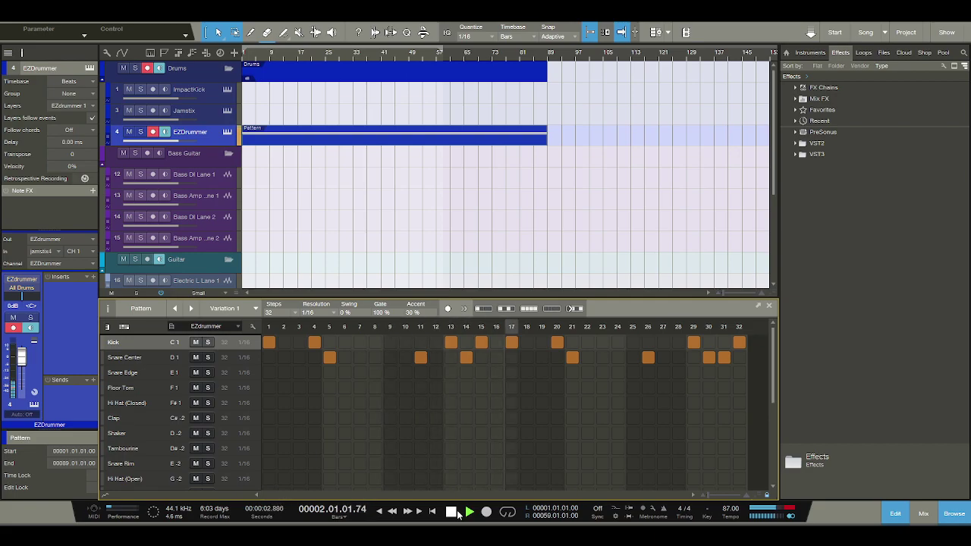
{"action": "left_click", "coordinate": [452, 513]}
Remove the snare on step 31, move the kick on step 32 to step 31, and audition the pattern
{"action": "left_click", "coordinate": [723, 357]}
{"action": "left_click", "coordinate": [738, 342]}
{"action": "left_click", "coordinate": [723, 342]}
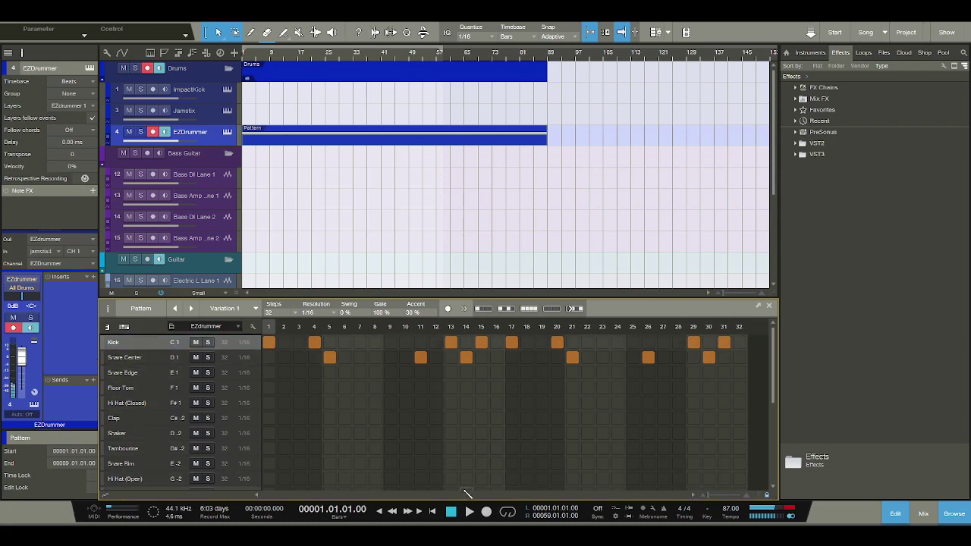
{"action": "left_click", "coordinate": [469, 513]}
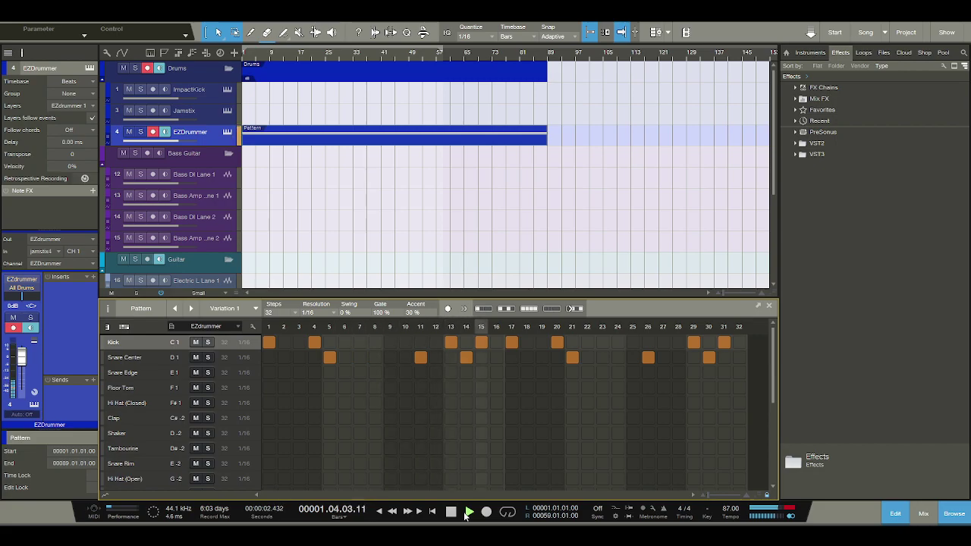
{"action": "left_click", "coordinate": [451, 512]}
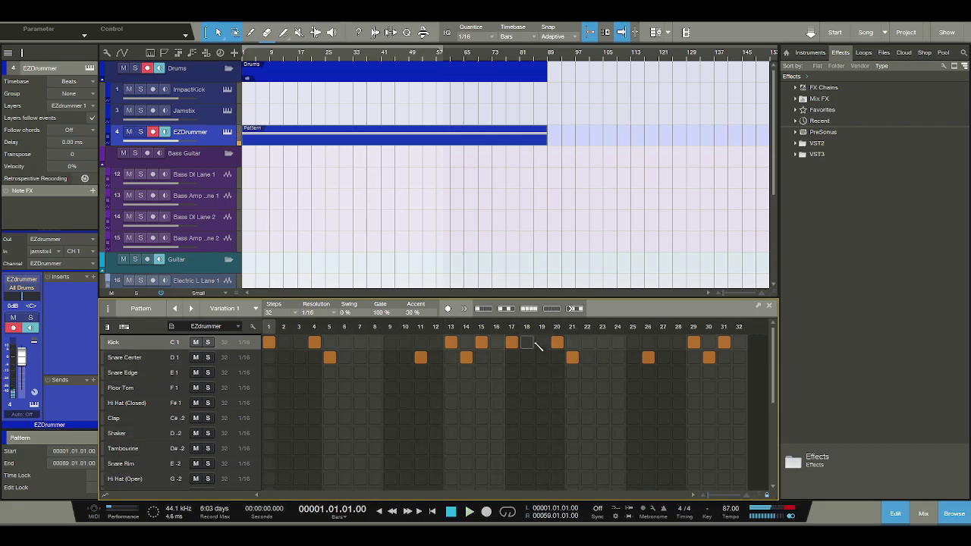
Move the kick on step 17 to step 18 and replace the snare on step 21 with a kick, auditioning the changes
{"action": "left_click", "coordinate": [526, 342]}
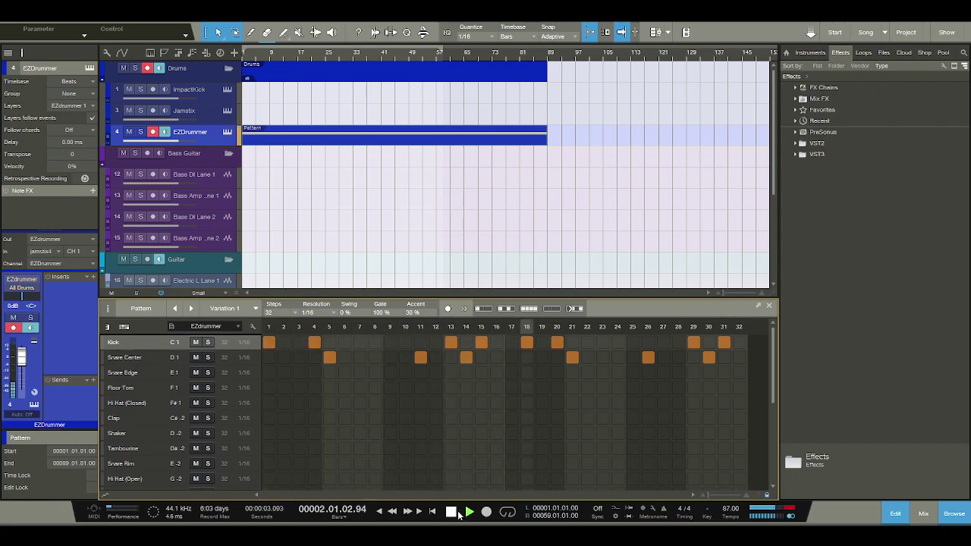
{"action": "key", "text": "space"}
{"action": "left_click", "coordinate": [528, 342]}
{"action": "left_click", "coordinate": [557, 342]}
{"action": "left_click_drag", "start_coordinate": [554, 342], "coordinate": [570, 342]}
{"action": "left_click", "coordinate": [572, 358]}
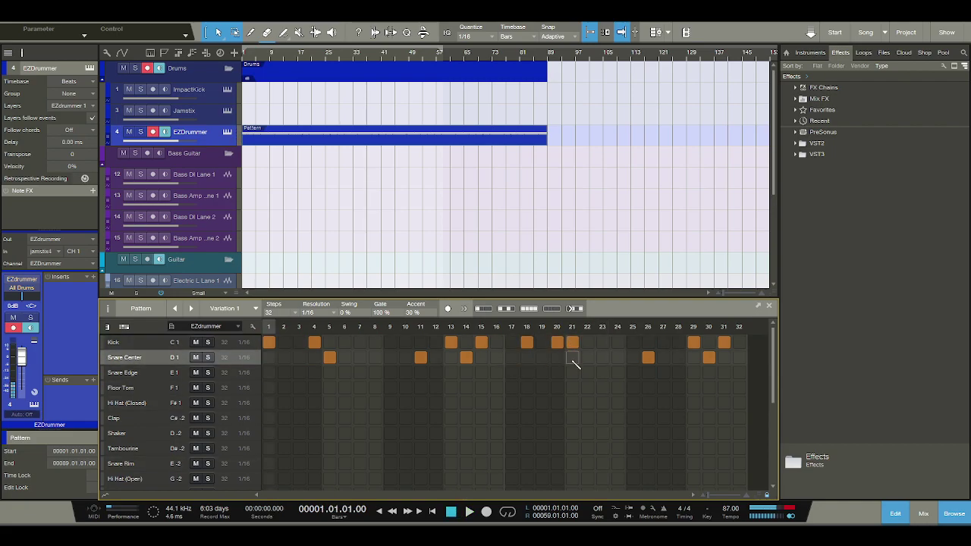
{"action": "left_click", "coordinate": [468, 513]}
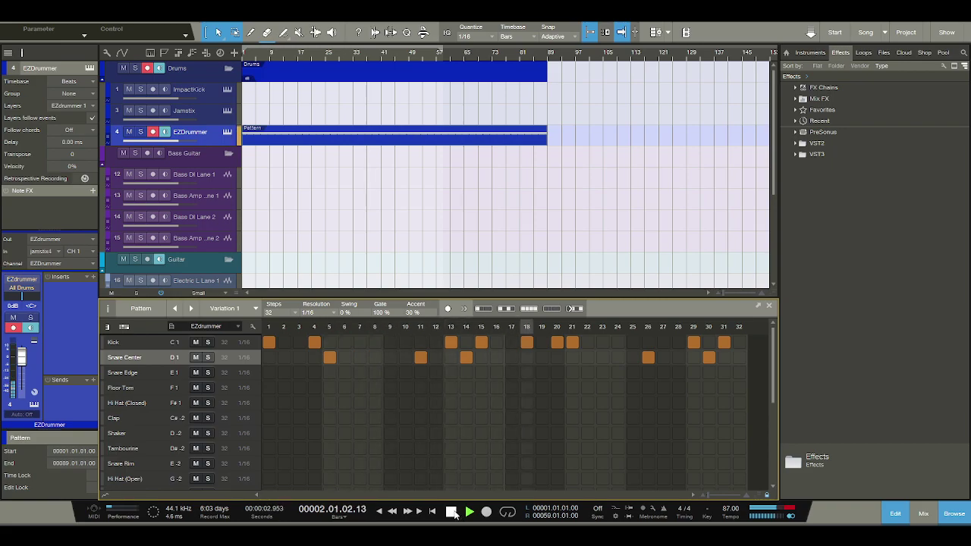
{"action": "left_click", "coordinate": [452, 512]}
Add a Snare Center hit on step 23 and audition the pattern from the start
{"action": "left_click", "coordinate": [602, 357]}
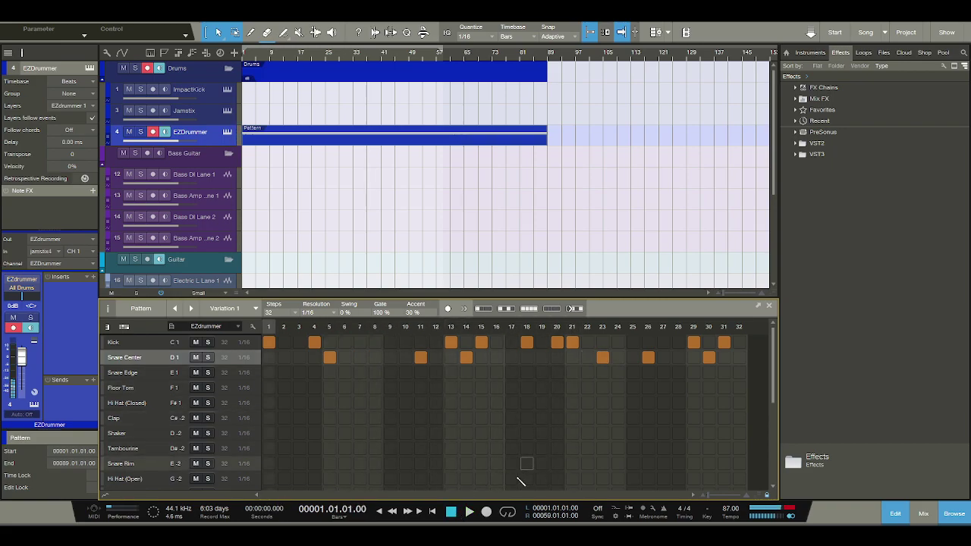
{"action": "left_click", "coordinate": [459, 513]}
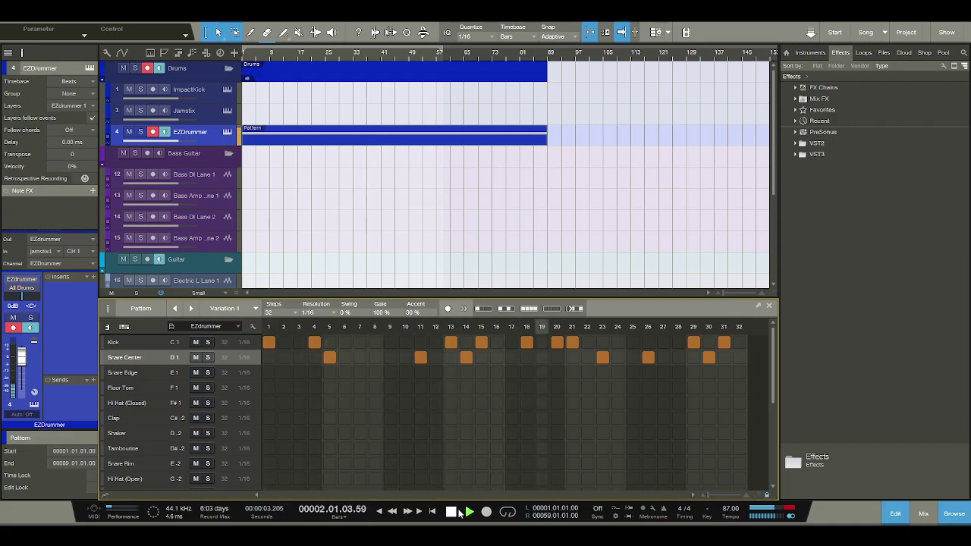
{"action": "key", "text": "space"}
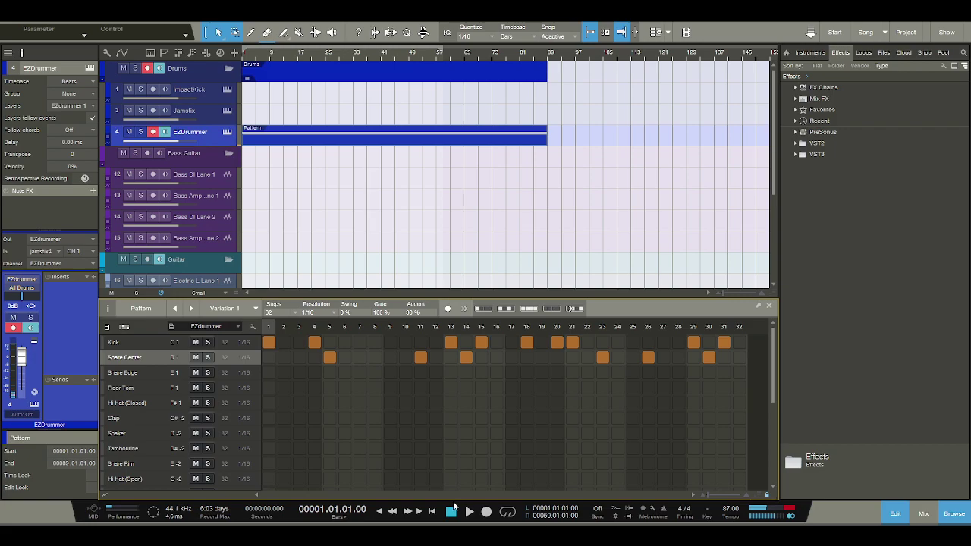
{"action": "left_click", "coordinate": [468, 512]}
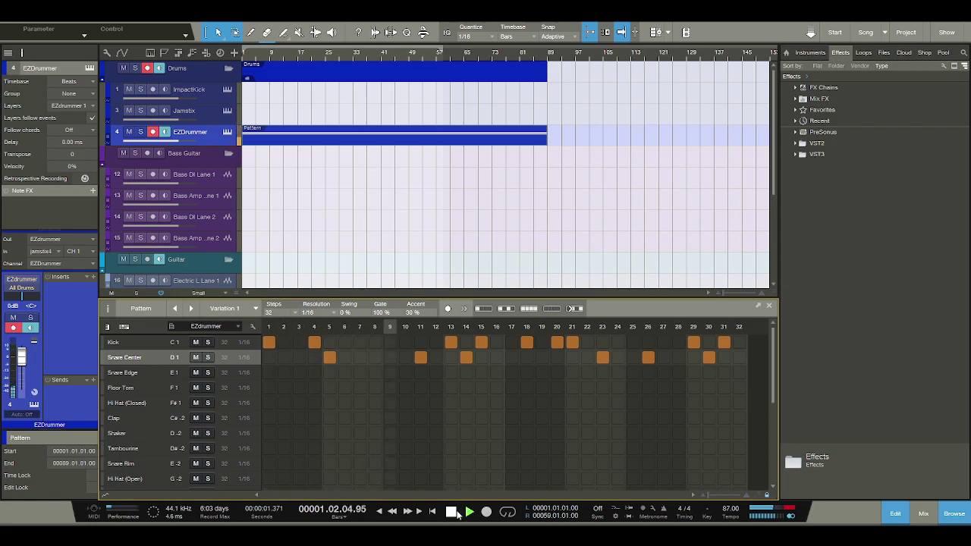
{"action": "key", "text": "space"}
Move the kick on step 21 to step 19 and the snare on step 23 to step 22, playing the pattern after each change
{"action": "left_click", "coordinate": [572, 342]}
{"action": "left_click", "coordinate": [543, 343]}
{"action": "left_click", "coordinate": [468, 512]}
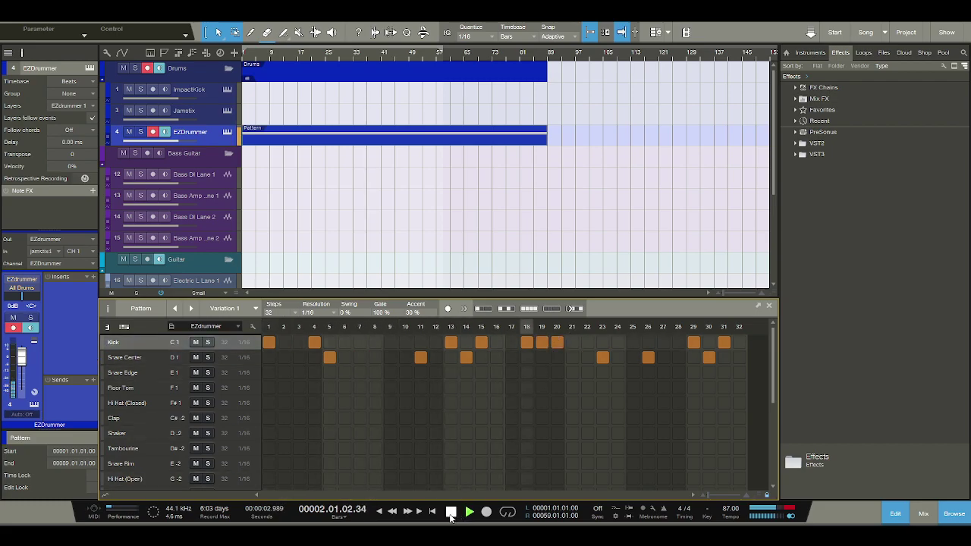
{"action": "left_click", "coordinate": [450, 512]}
{"action": "left_click", "coordinate": [587, 358]}
{"action": "left_click", "coordinate": [602, 357]}
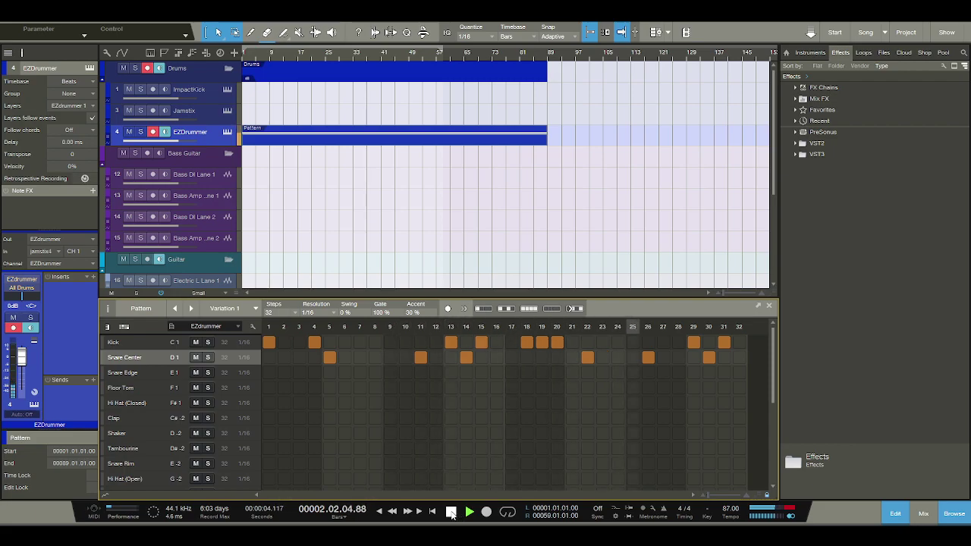
{"action": "left_click", "coordinate": [451, 513]}
Move the snare on step 26 to step 27 and the kick on step 31 to step 32, playing the pattern back
{"action": "left_click_drag", "start_coordinate": [647, 357], "coordinate": [662, 357]}
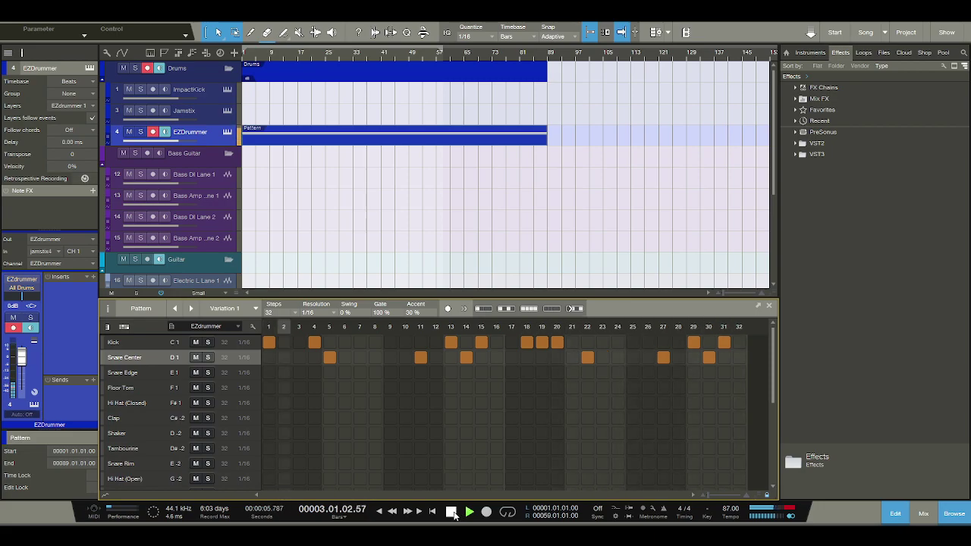
{"action": "key", "text": "space"}
{"action": "left_click", "coordinate": [739, 342]}
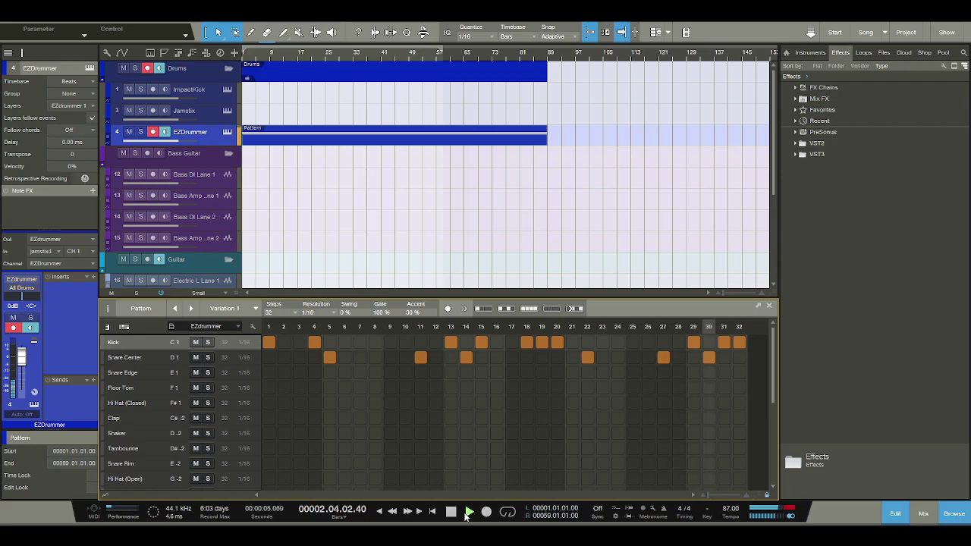
{"action": "left_click", "coordinate": [451, 512]}
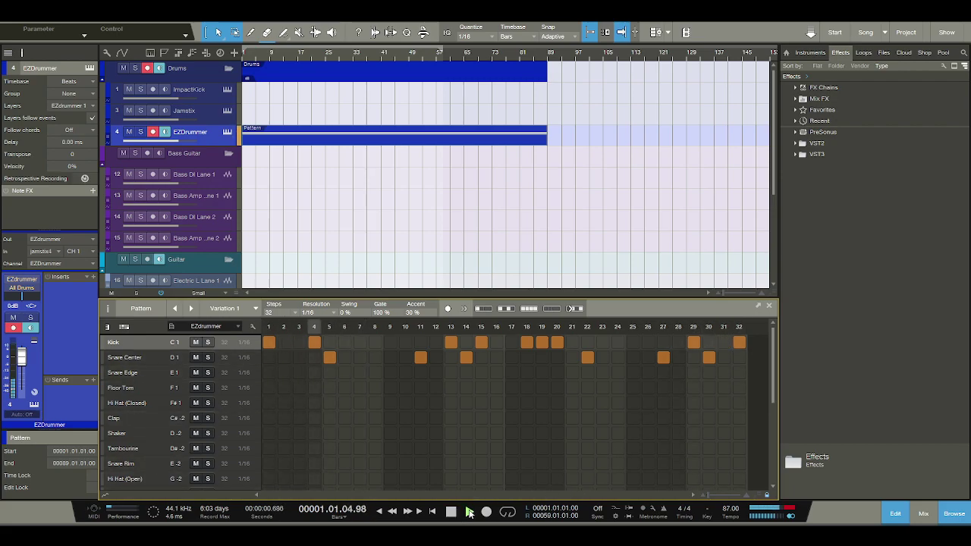
Try an extra kick on steps 9, 10 and 7 in turn while auditioning, and remove it again
{"action": "left_click", "coordinate": [390, 342]}
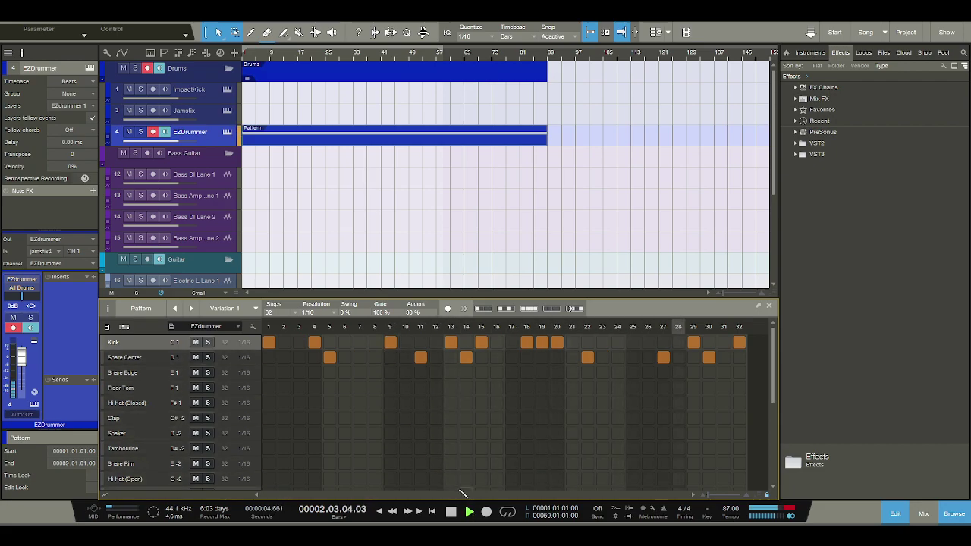
{"action": "left_click", "coordinate": [451, 511]}
{"action": "left_click", "coordinate": [390, 342]}
{"action": "left_click", "coordinate": [405, 342]}
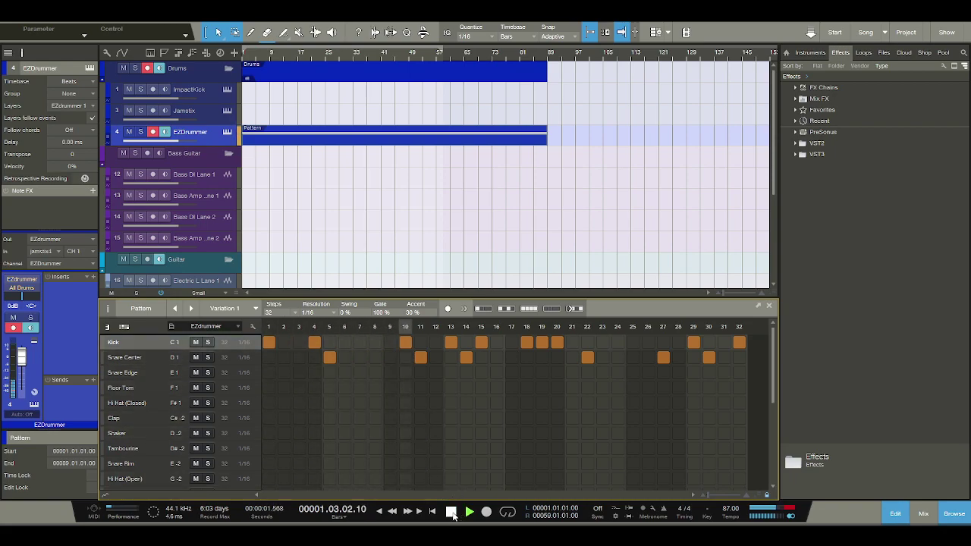
{"action": "left_click", "coordinate": [451, 512]}
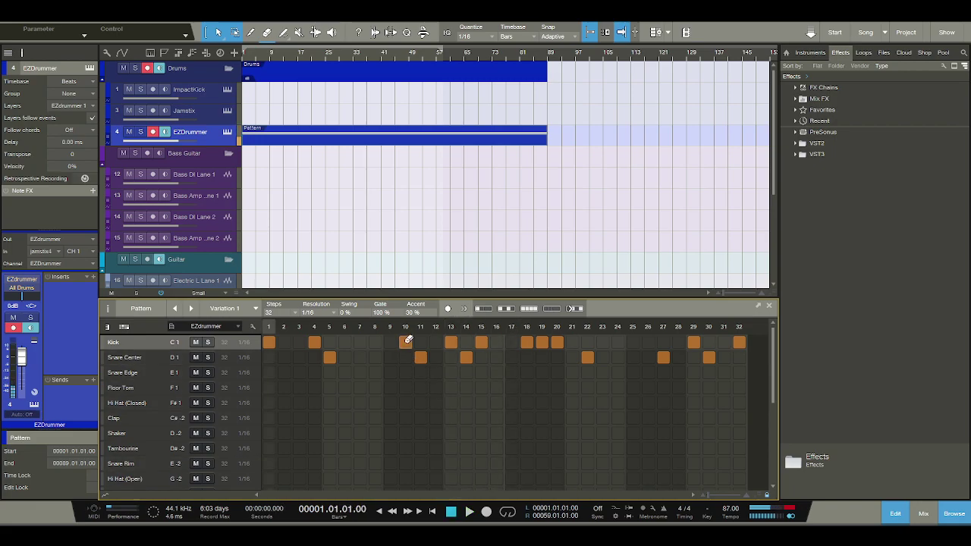
{"action": "left_click", "coordinate": [360, 342]}
{"action": "left_click", "coordinate": [469, 512]}
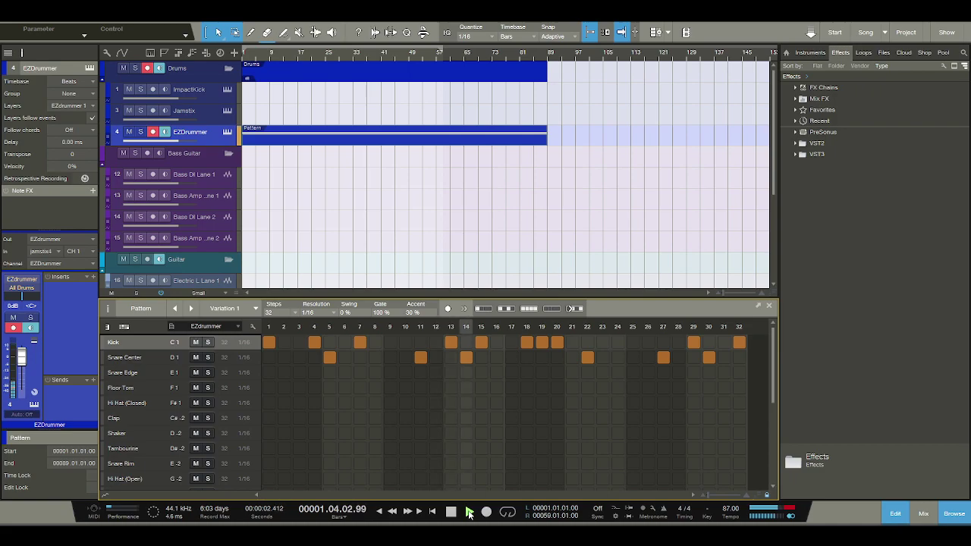
{"action": "left_click", "coordinate": [450, 513]}
{"action": "left_click", "coordinate": [360, 342]}
{"action": "left_click", "coordinate": [469, 512]}
{"action": "left_click", "coordinate": [452, 514]}
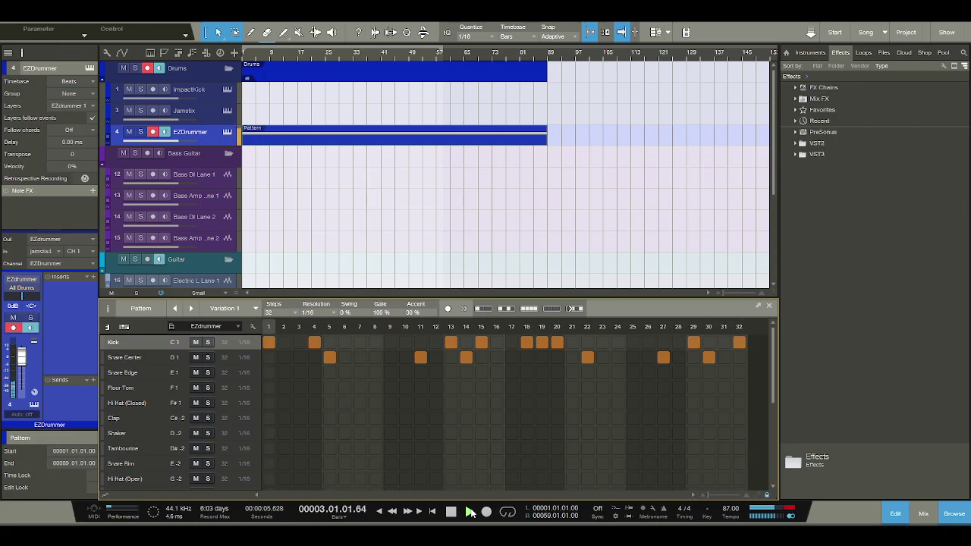
{"action": "left_click", "coordinate": [451, 512]}
Move the kick on step 32 to step 31 and play the pattern back
{"action": "left_click", "coordinate": [738, 342]}
{"action": "left_click", "coordinate": [724, 342]}
{"action": "left_click", "coordinate": [468, 512]}
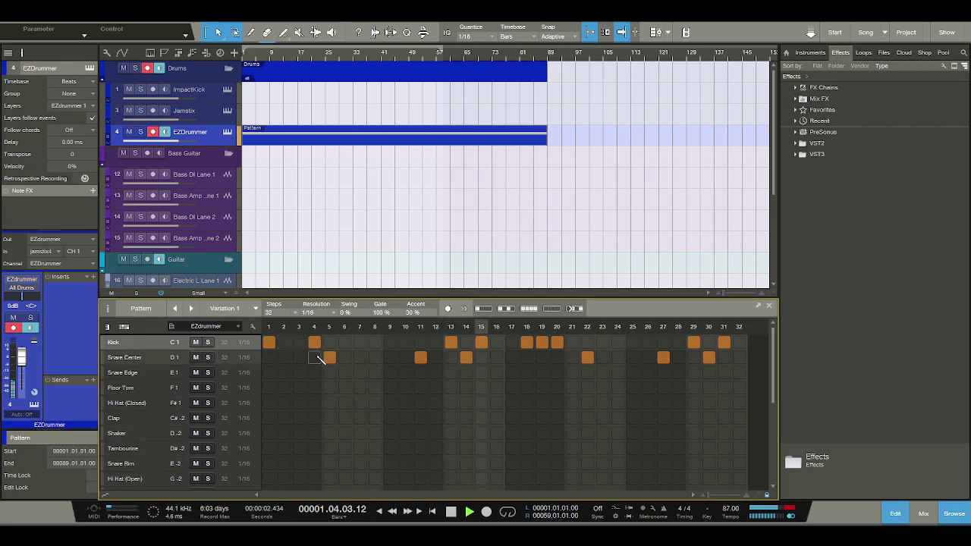
Add a kick on step 32 of the pattern and play it back
{"action": "left_click", "coordinate": [450, 512]}
{"action": "left_click", "coordinate": [739, 343]}
{"action": "left_click", "coordinate": [470, 514]}
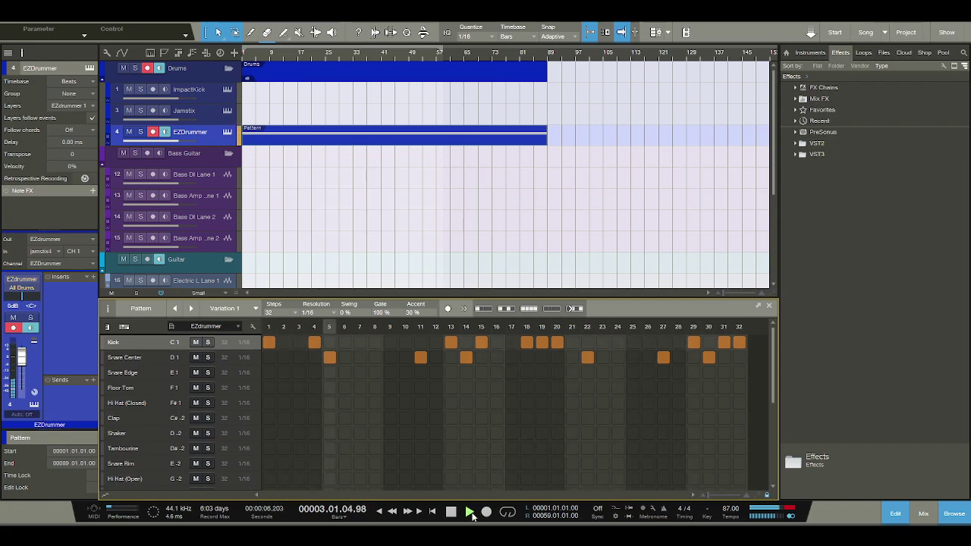
{"action": "left_click", "coordinate": [451, 512]}
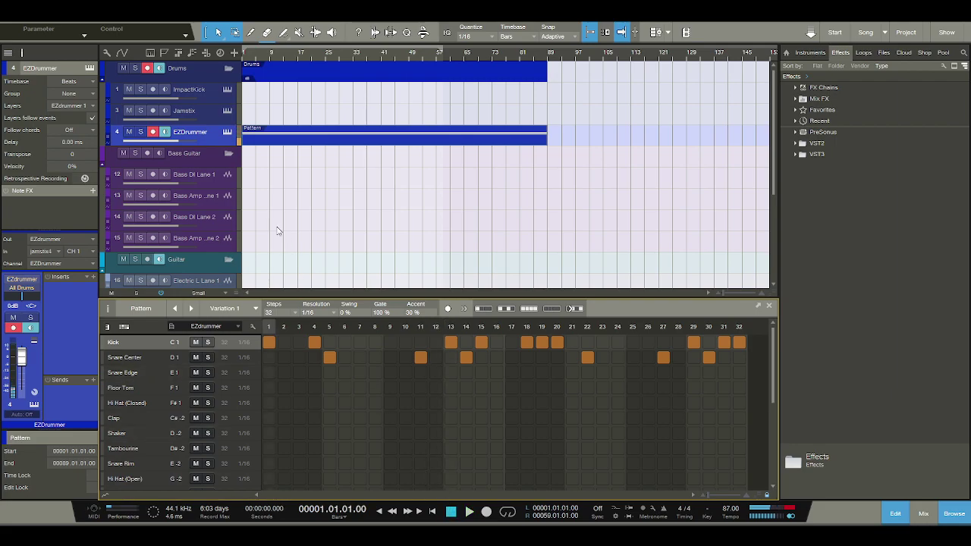
Select the Electric Lead Lane 1 track and set the All Drums channel's volume to +5 dB in the mixer
{"action": "scroll", "coordinate": [280, 235], "scroll_direction": "down", "scroll_amount": 5}
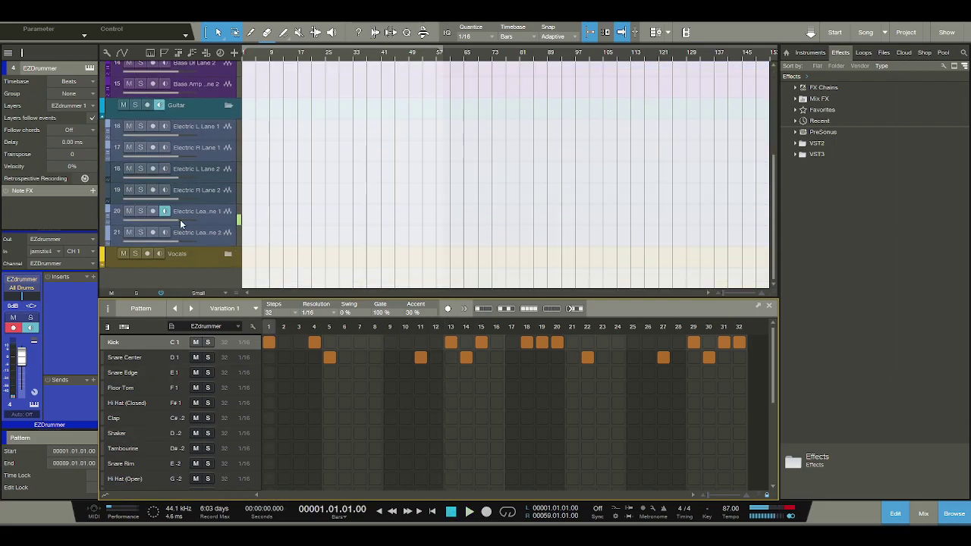
{"action": "left_click", "coordinate": [216, 221]}
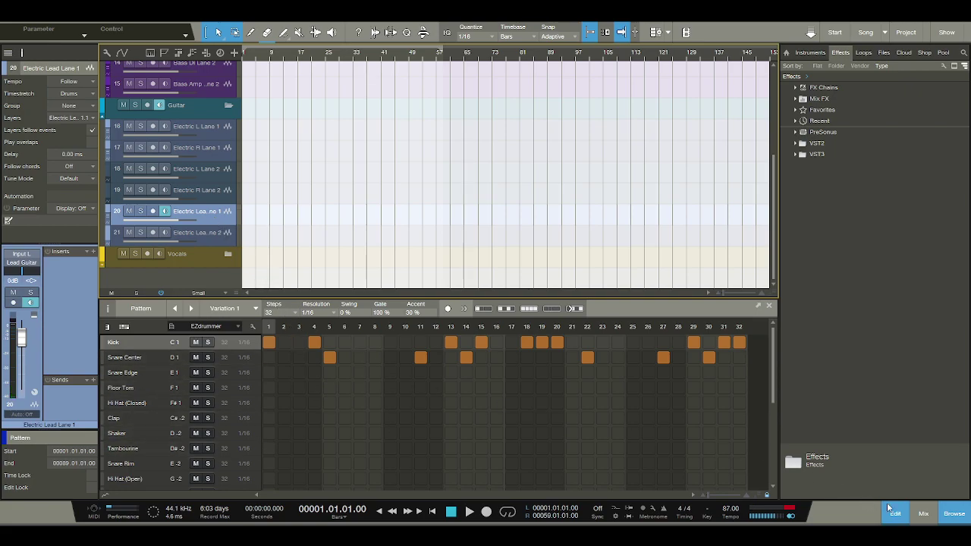
{"action": "left_click", "coordinate": [923, 515]}
{"action": "left_click_drag", "start_coordinate": [388, 498], "coordinate": [598, 496]}
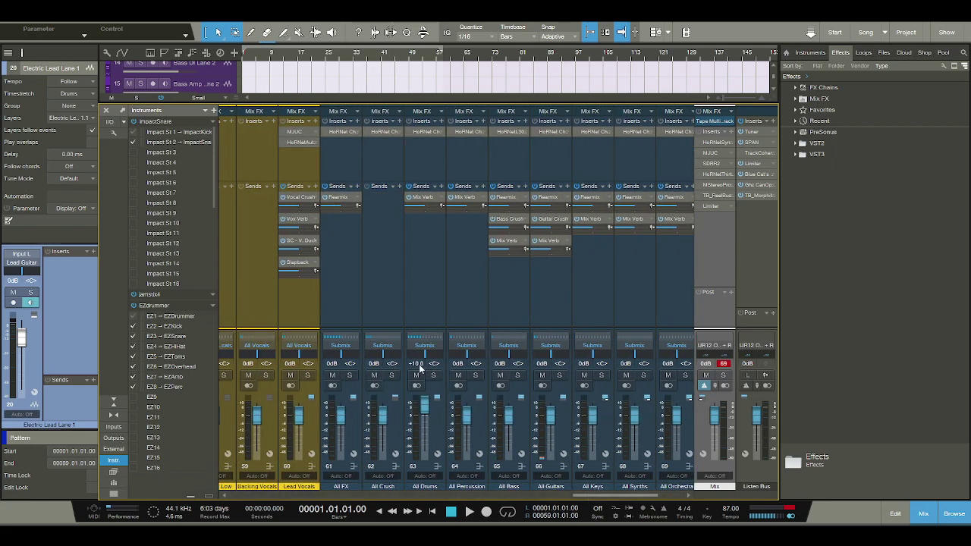
{"action": "type", "text": "5"}
{"action": "key", "text": "Return"}
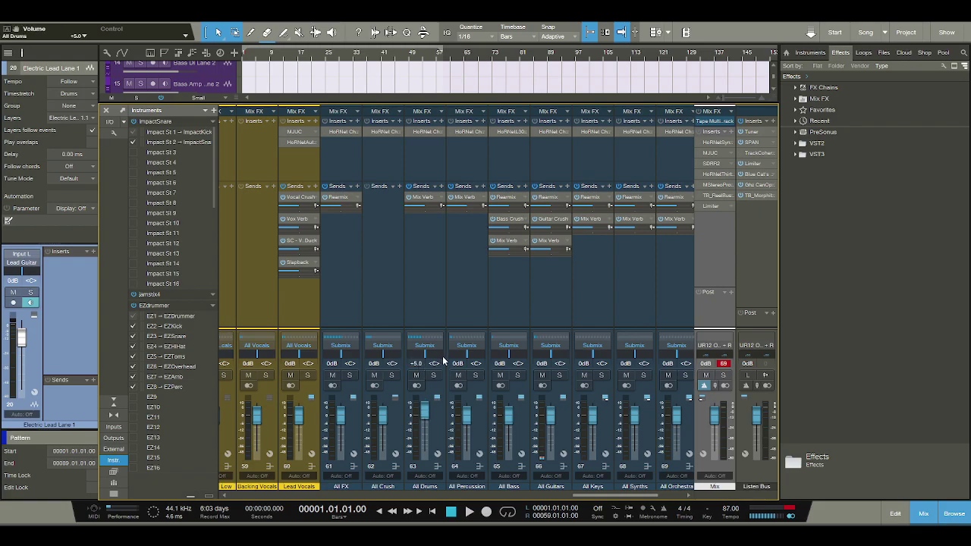
{"action": "left_click", "coordinate": [923, 512]}
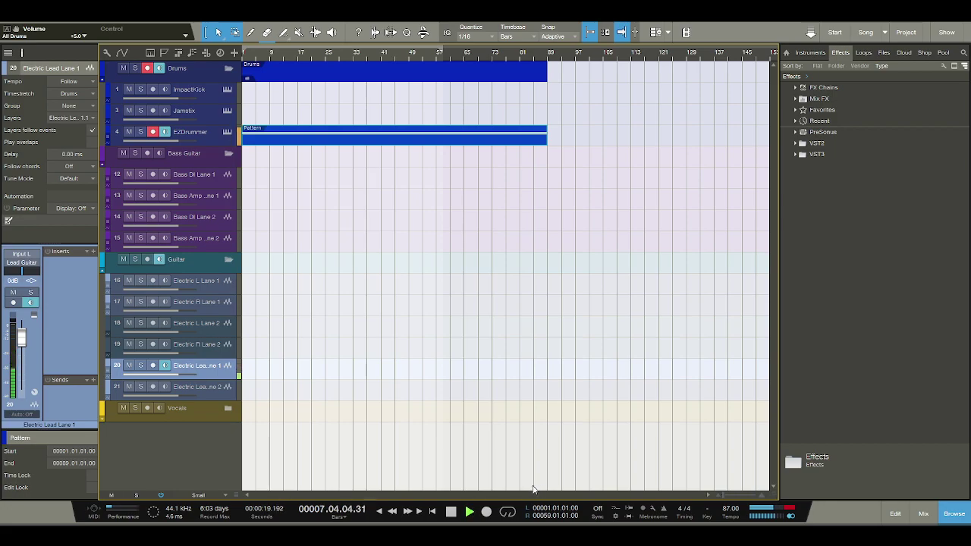
Reopen the EZDrummer pattern and erase every kick and snare hit after step 5
{"action": "double_click", "coordinate": [307, 139]}
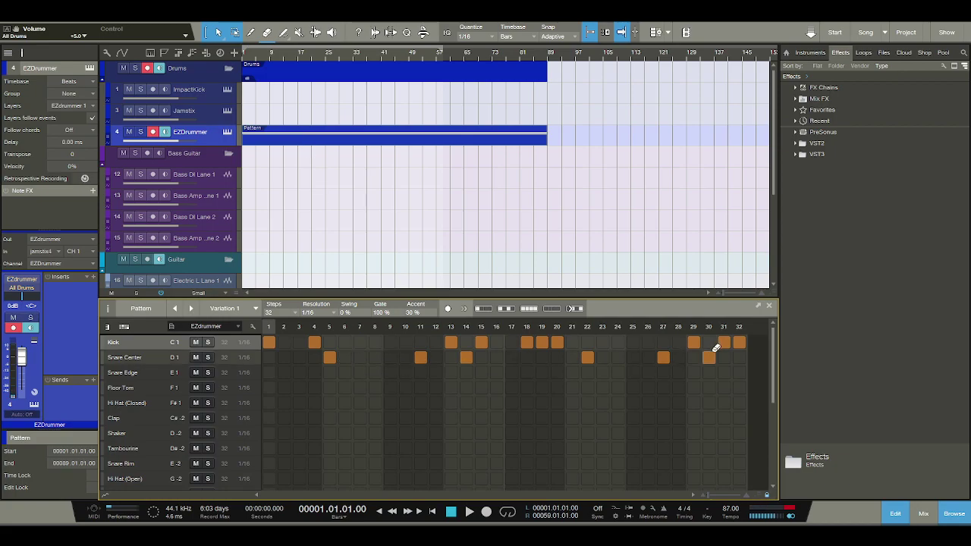
{"action": "mouse_move", "coordinate": [719, 346]}
{"action": "left_mouse_down"}
{"action": "mouse_move", "coordinate": [726, 338]}
{"action": "mouse_move", "coordinate": [319, 331]}
{"action": "mouse_move", "coordinate": [325, 352]}
{"action": "mouse_move", "coordinate": [454, 360]}
{"action": "left_mouse_up"}
{"action": "mouse_move", "coordinate": [708, 357]}
{"action": "left_mouse_down"}
{"action": "mouse_move", "coordinate": [303, 350]}
{"action": "mouse_move", "coordinate": [329, 359]}
{"action": "left_mouse_up"}
Add kicks on steps 7, 11, 15 and 16 and a snare on step 13, auditioning the pattern along the way
{"action": "left_click", "coordinate": [360, 342]}
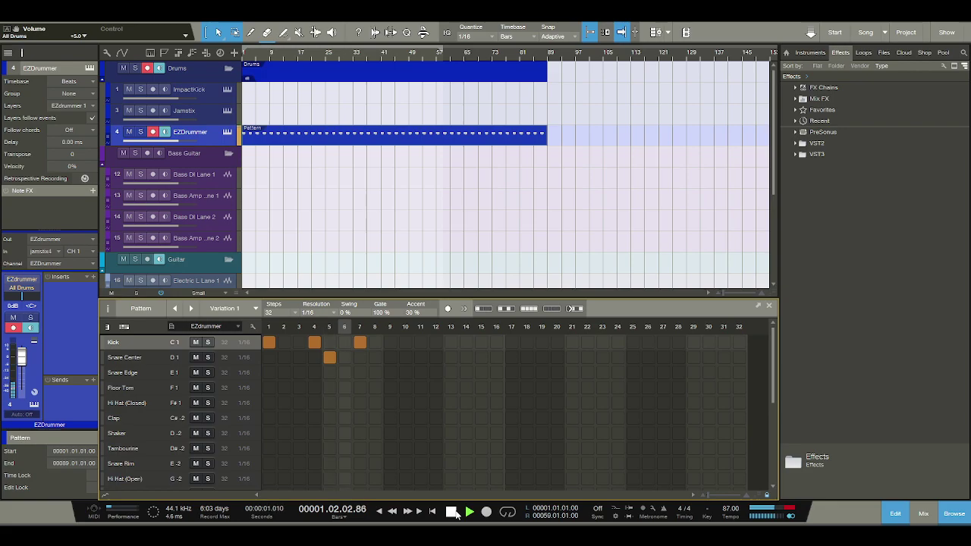
{"action": "left_click", "coordinate": [451, 511]}
{"action": "left_click", "coordinate": [451, 357]}
{"action": "left_click_drag", "start_coordinate": [481, 342], "coordinate": [496, 342]}
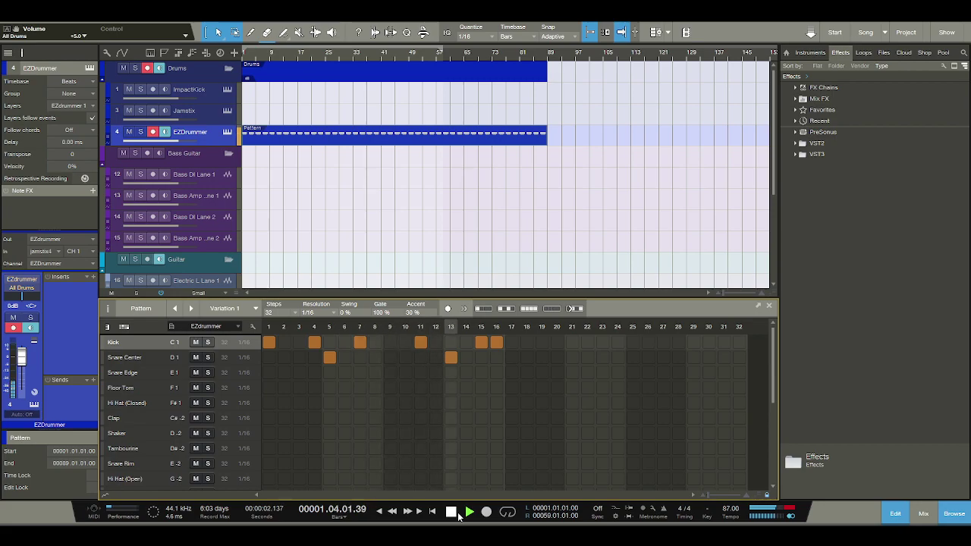
{"action": "left_click", "coordinate": [452, 512]}
Complete the pattern with kicks on steps 17, 20, 23, 27, 31 and 32 and snares on steps 21 and 29
{"action": "left_click", "coordinate": [511, 342]}
{"action": "left_click", "coordinate": [556, 342]}
{"action": "left_click", "coordinate": [572, 357]}
{"action": "left_click", "coordinate": [602, 342]}
{"action": "left_click", "coordinate": [662, 342]}
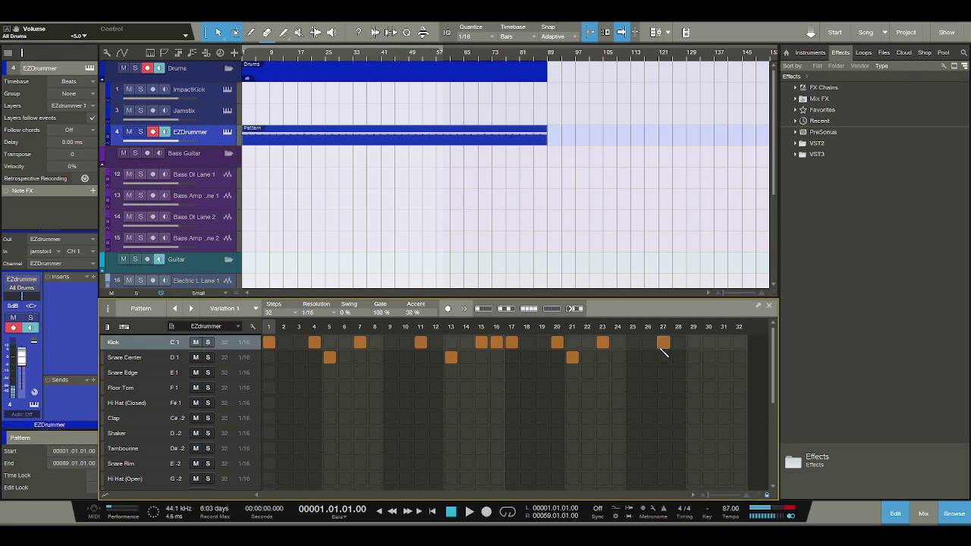
{"action": "left_click", "coordinate": [693, 357]}
{"action": "left_click", "coordinate": [723, 342]}
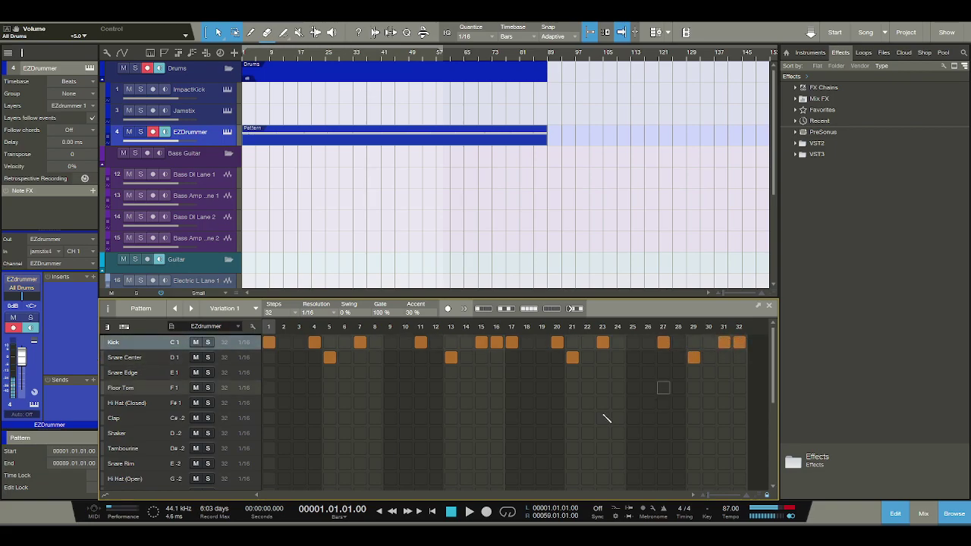
Play the rebuilt drum pattern from the start twice to check the groove
{"action": "left_click", "coordinate": [468, 514]}
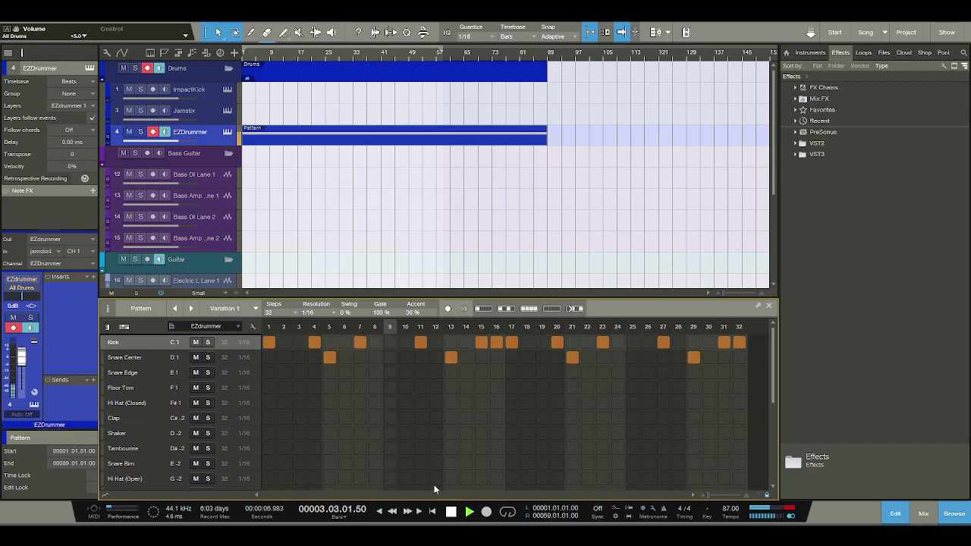
{"action": "scroll", "coordinate": [278, 208], "scroll_direction": "down", "scroll_amount": 3}
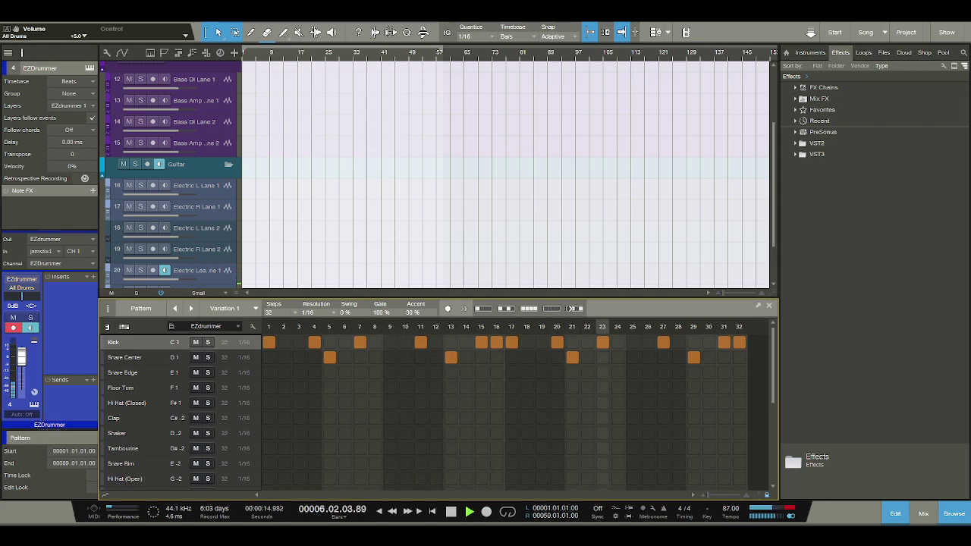
{"action": "key", "text": "space"}
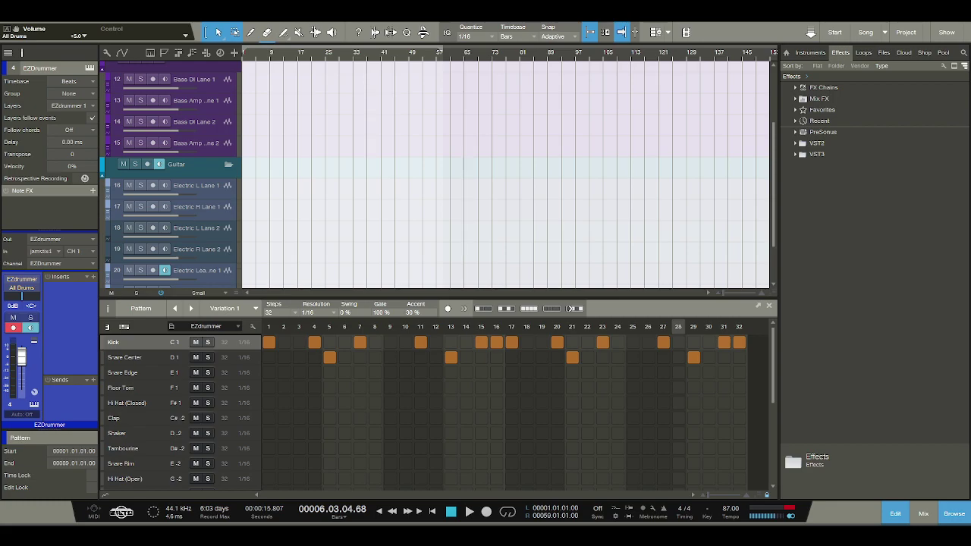
{"action": "left_click", "coordinate": [451, 511]}
{"action": "left_click", "coordinate": [469, 512]}
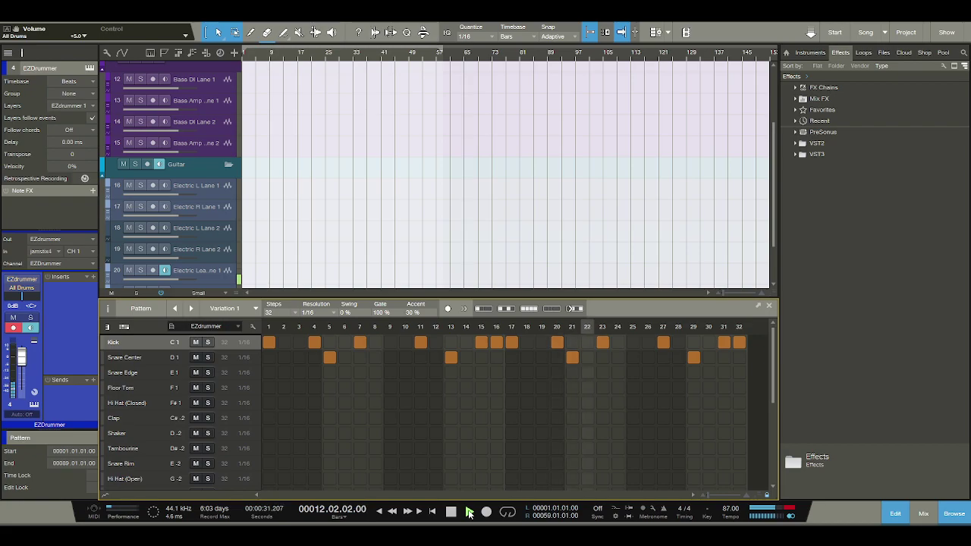
{"action": "key", "text": "space"}
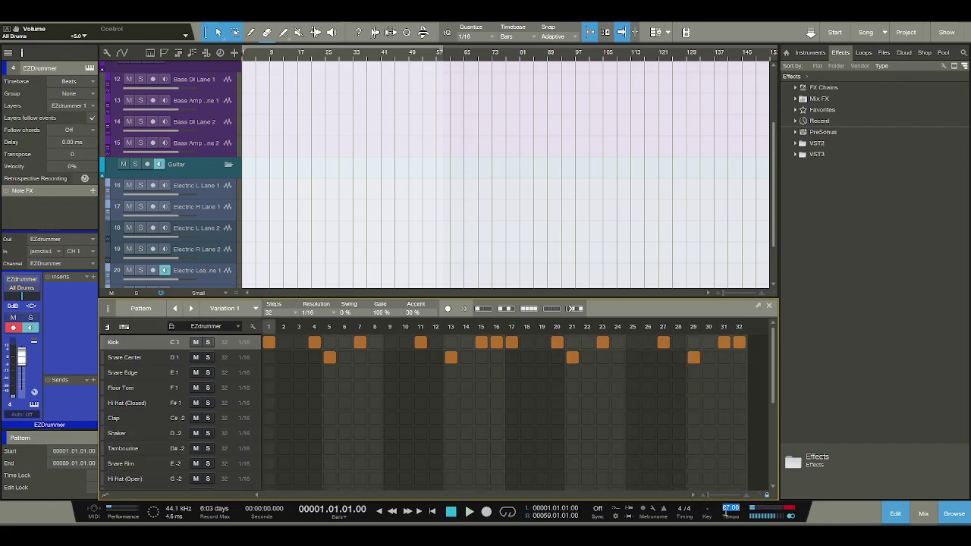
Adjust the song tempo to 84 while auditioning the drum pattern, and stop playback
{"action": "left_click", "coordinate": [469, 512]}
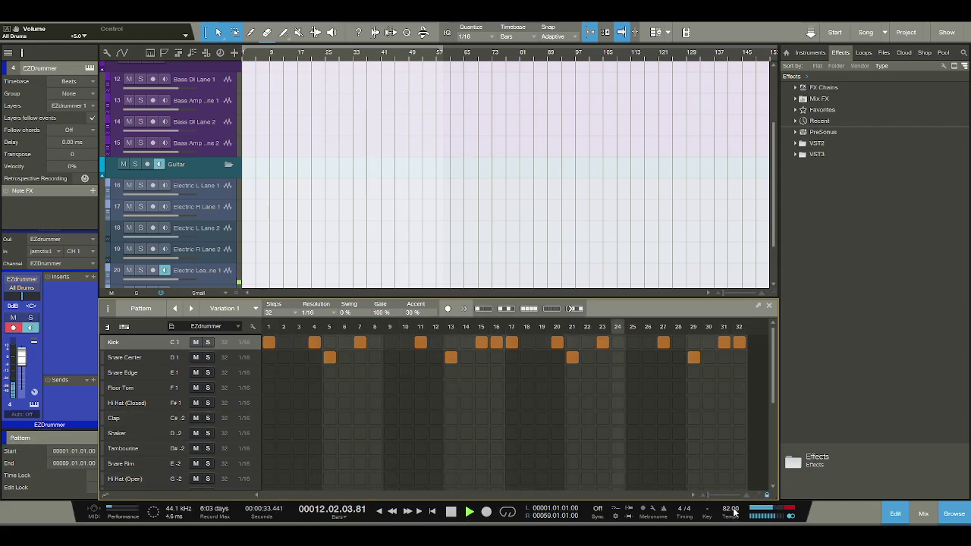
{"action": "scroll", "coordinate": [731, 508], "scroll_direction": "up", "scroll_amount": 2}
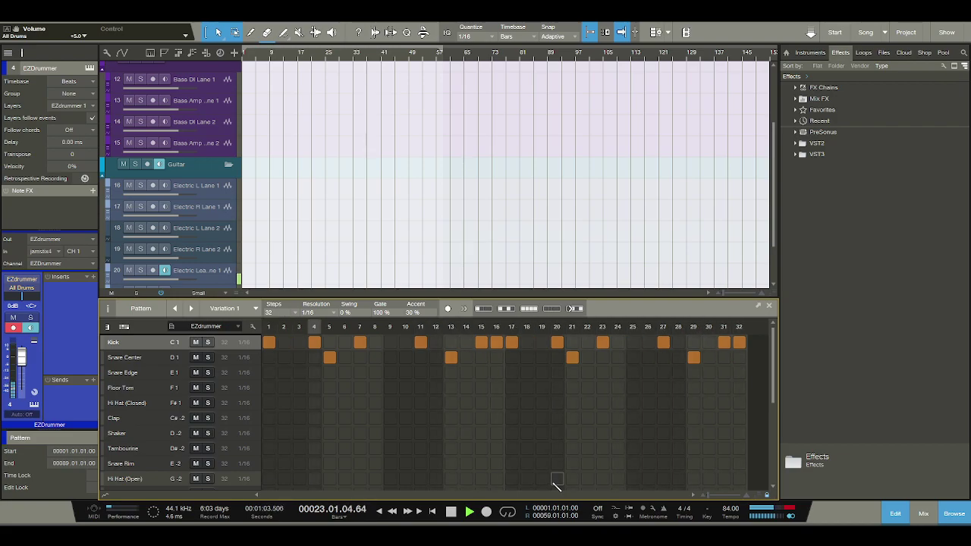
{"action": "left_click", "coordinate": [450, 512]}
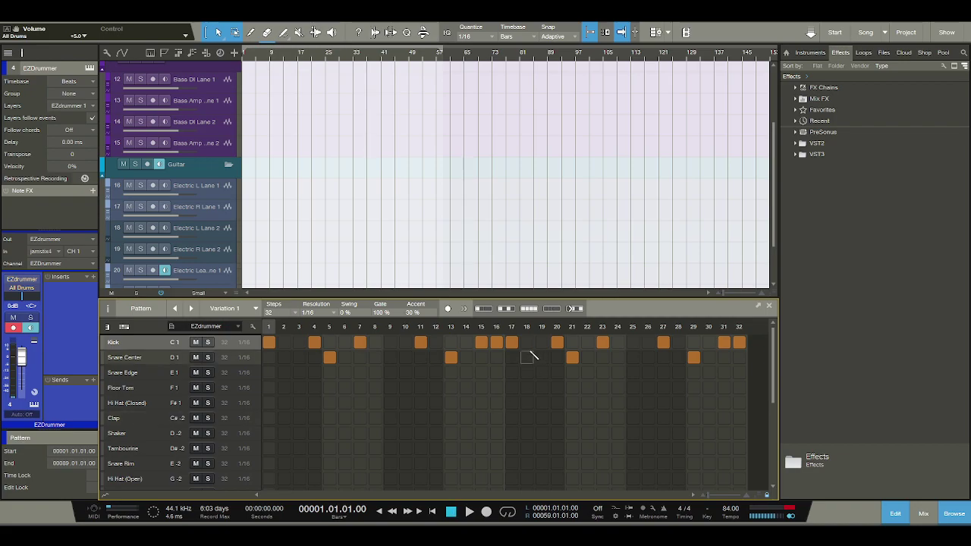
Arm Electric L Lane 1 and record a guitar take of about 19 bars from the song start
{"action": "scroll", "coordinate": [267, 235], "scroll_direction": "down", "scroll_amount": 2}
{"action": "left_click", "coordinate": [152, 148]}
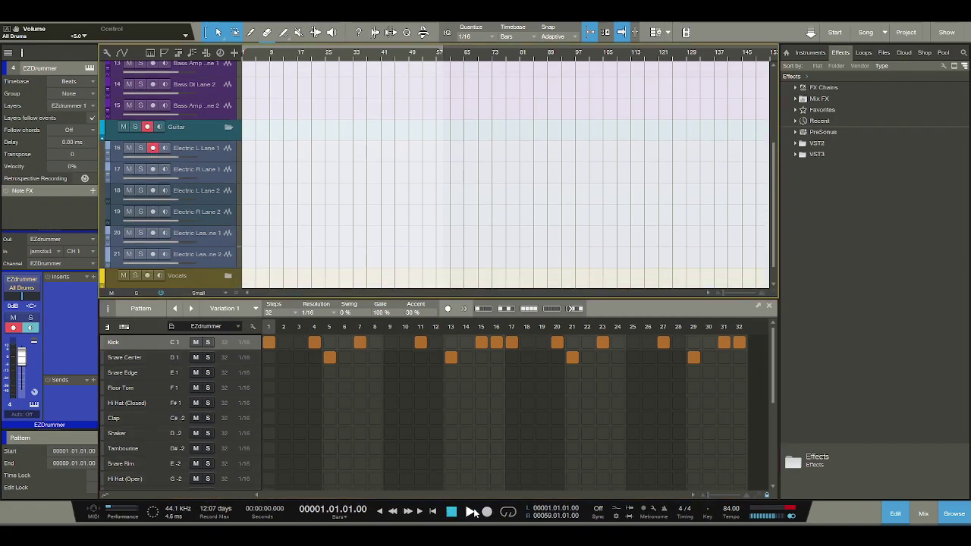
{"action": "left_click", "coordinate": [486, 513]}
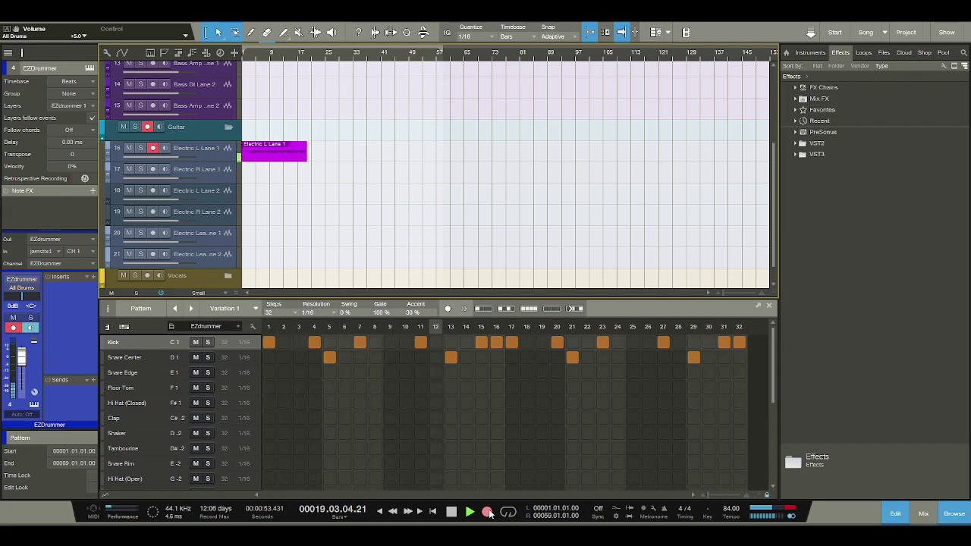
{"action": "left_click", "coordinate": [451, 512]}
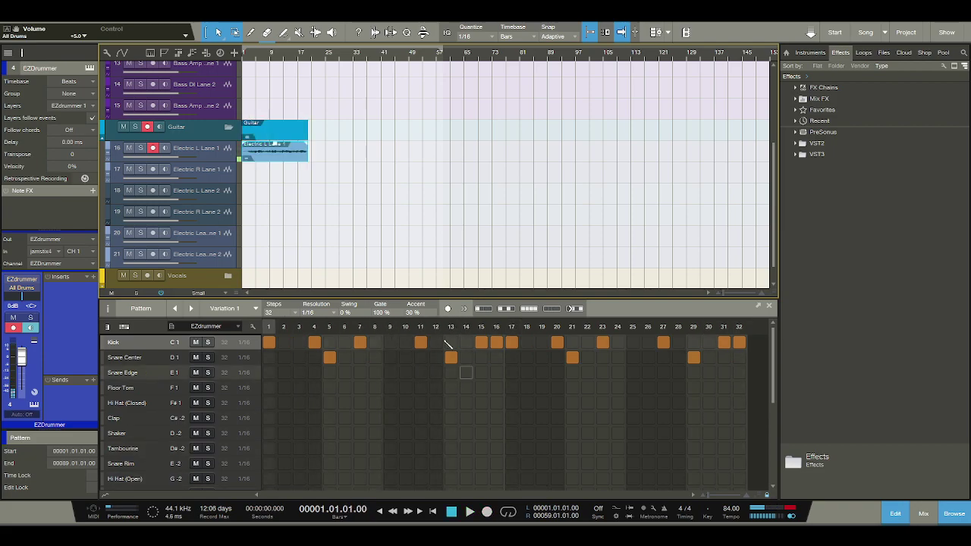
Arm Electric R Lane 1 with Electric L Lane 1 muted, and try two guitar takes from the song start
{"action": "left_click", "coordinate": [153, 169]}
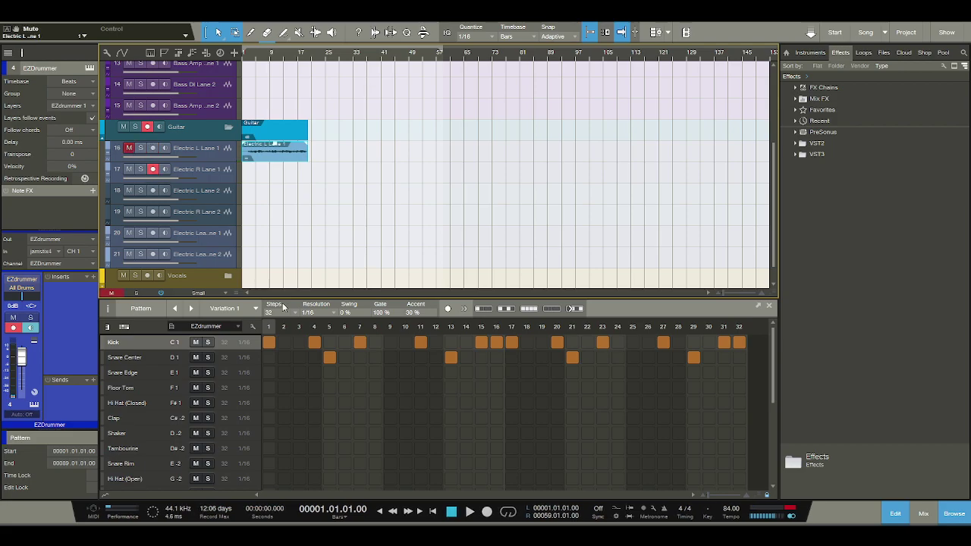
{"action": "left_click", "coordinate": [486, 512]}
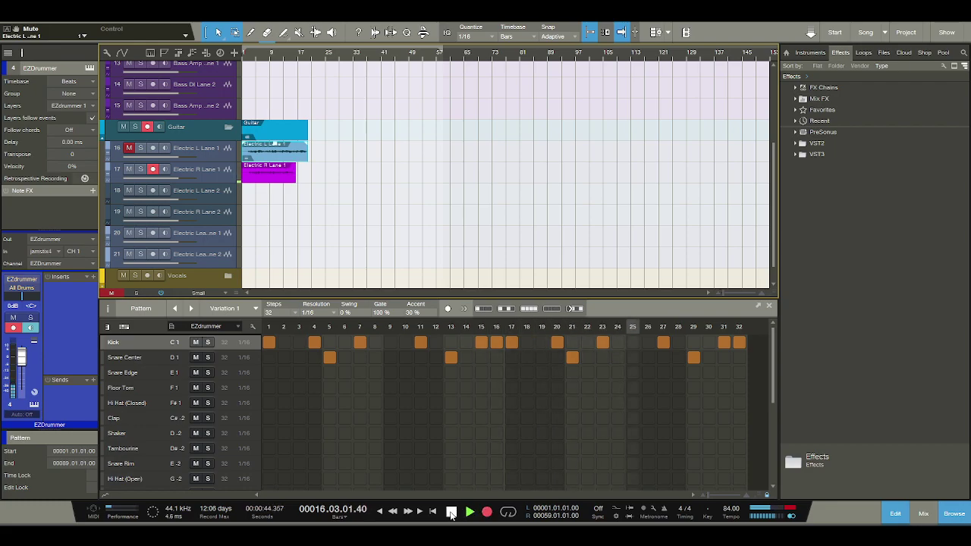
{"action": "left_click", "coordinate": [469, 512]}
{"action": "left_click", "coordinate": [486, 513]}
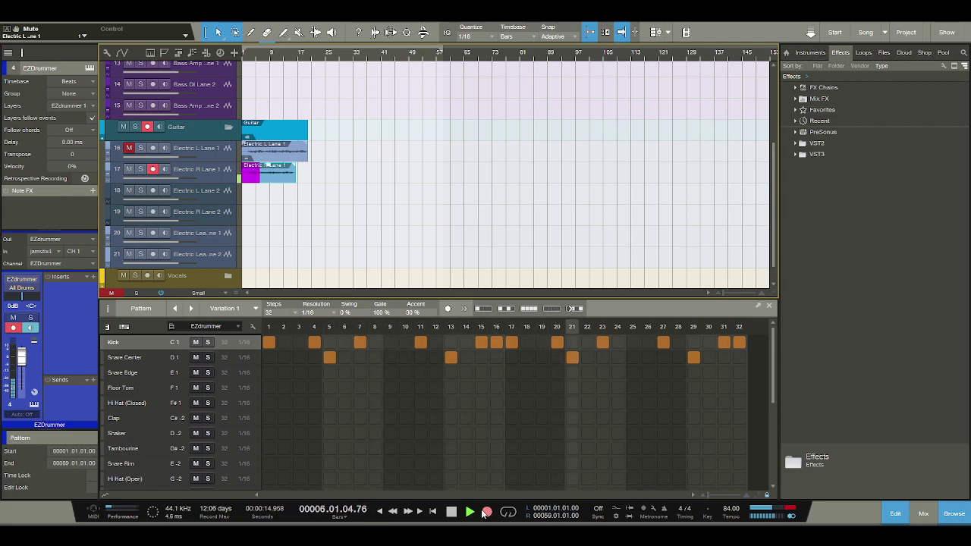
{"action": "key", "text": "space"}
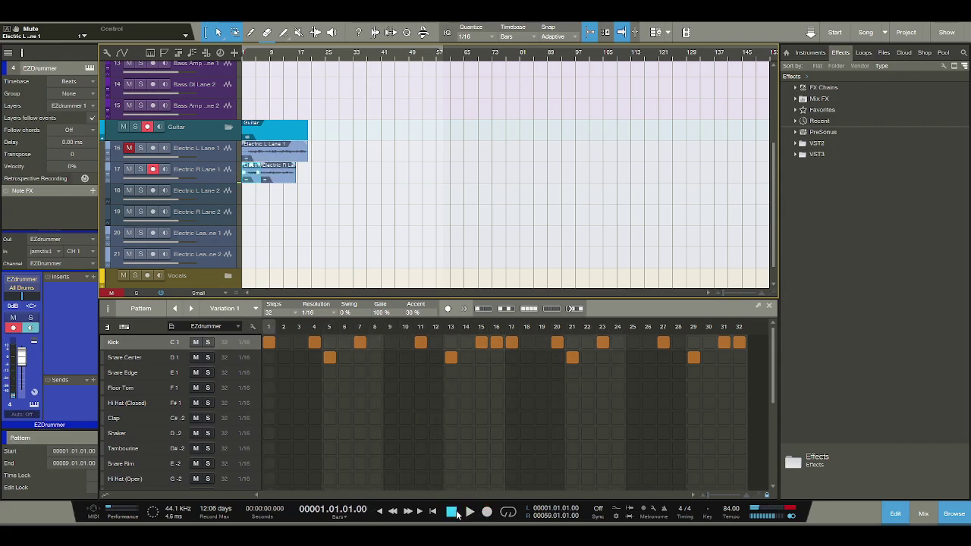
Record a guitar take of about 19 bars on Electric R Lane 1, disarm it and unmute Electric L Lane 1
{"action": "left_click", "coordinate": [487, 511]}
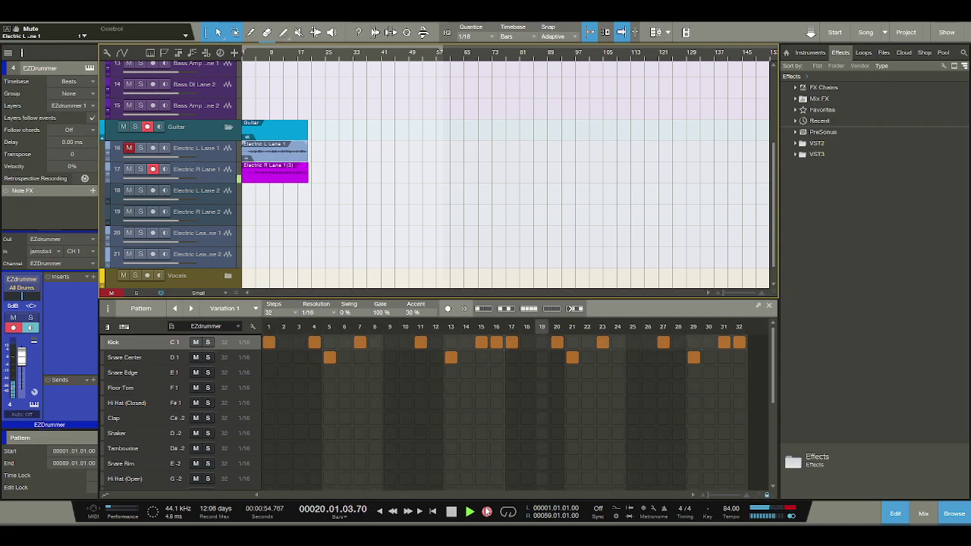
{"action": "key", "text": "space"}
{"action": "left_click", "coordinate": [152, 169]}
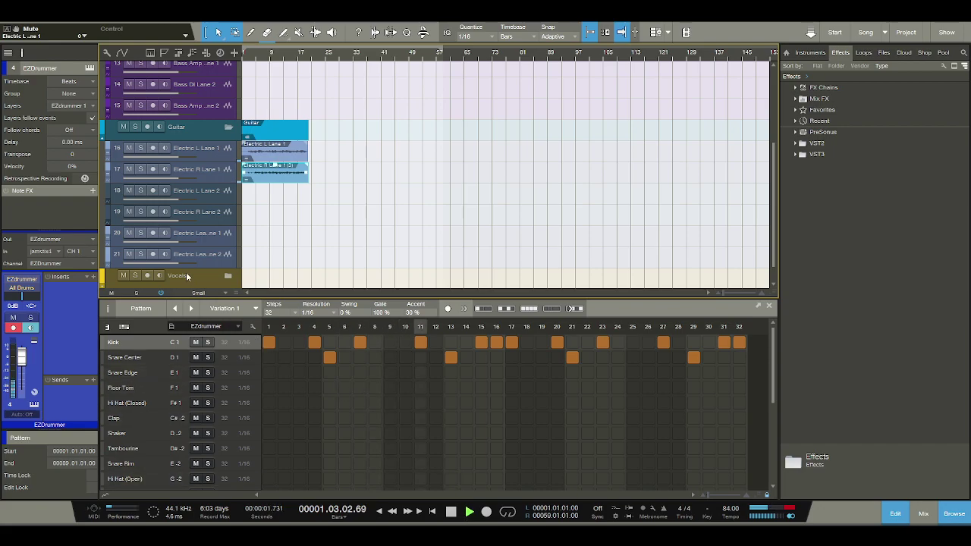
Enable input monitoring on Electric Lead Lane 1 and play the song twice over the recorded guitars
{"action": "left_click", "coordinate": [164, 234]}
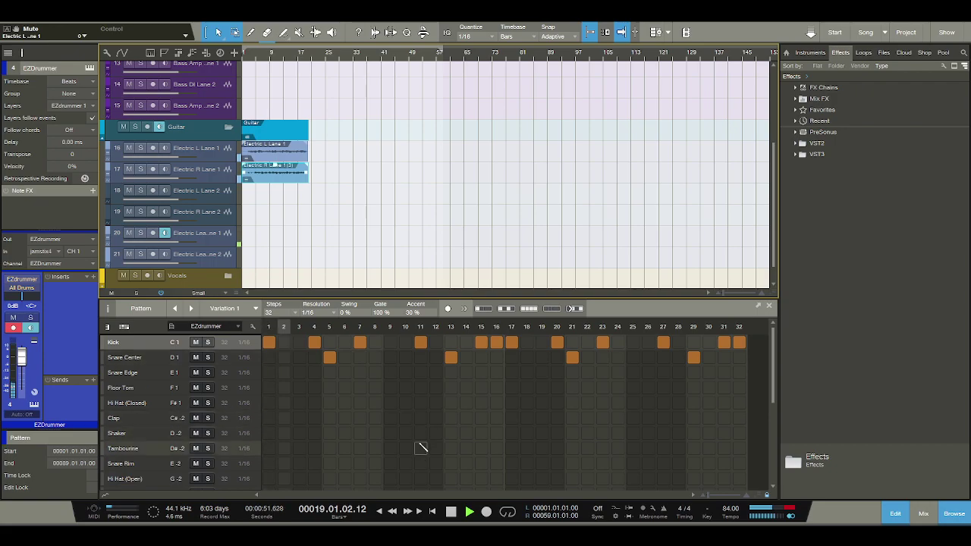
{"action": "left_click", "coordinate": [451, 512]}
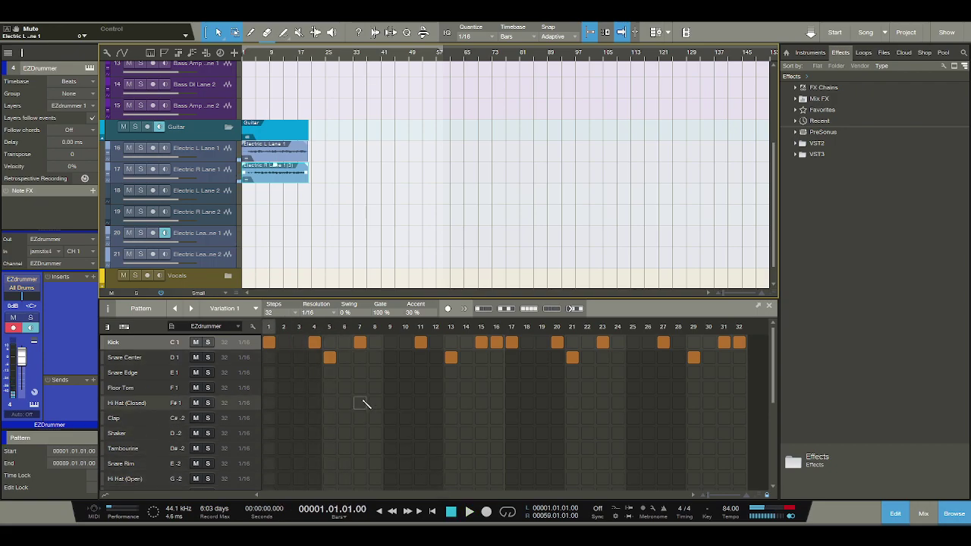
{"action": "left_click", "coordinate": [164, 191]}
{"action": "left_click", "coordinate": [165, 233]}
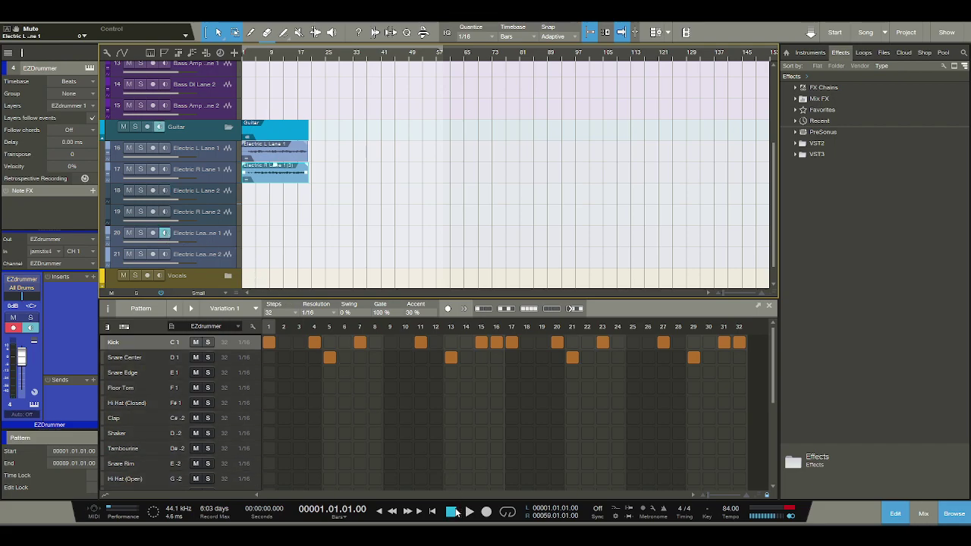
{"action": "left_click", "coordinate": [469, 513]}
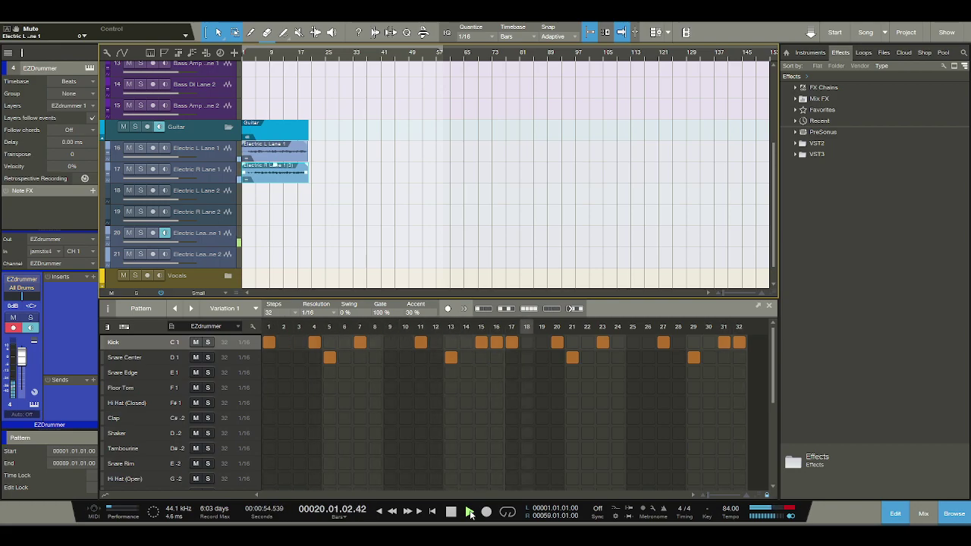
{"action": "left_click", "coordinate": [451, 512]}
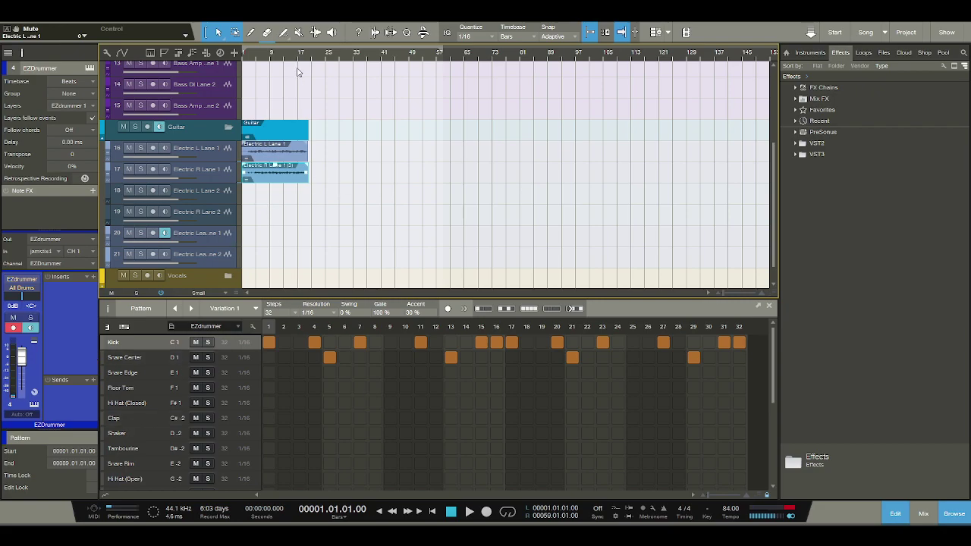
Split the Electric L Lane 1 and Electric R Lane 1 takes at bars 3 and 19 and delete the outer pieces
{"action": "key", "text": "e"}
{"action": "key", "text": "e"}
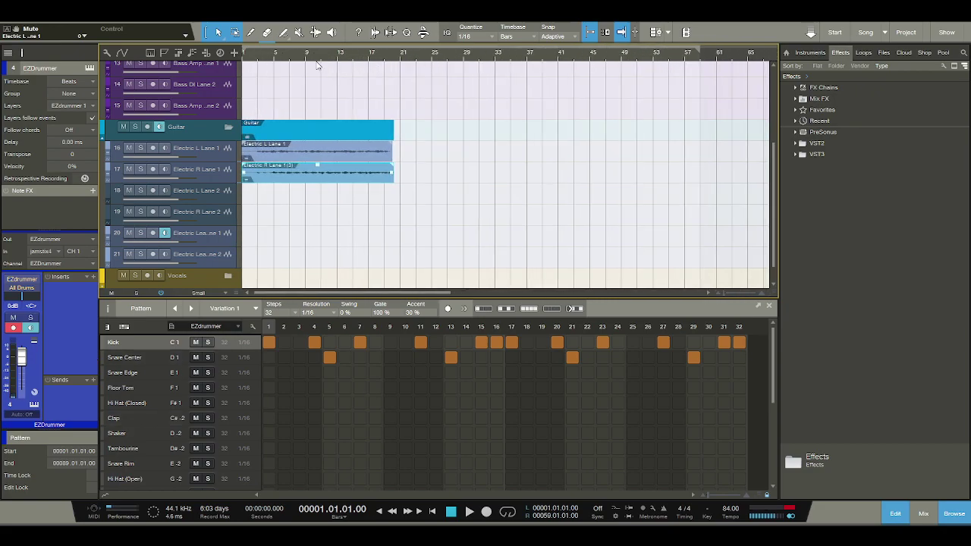
{"action": "left_click", "coordinate": [251, 31]}
{"action": "left_click", "coordinate": [257, 124]}
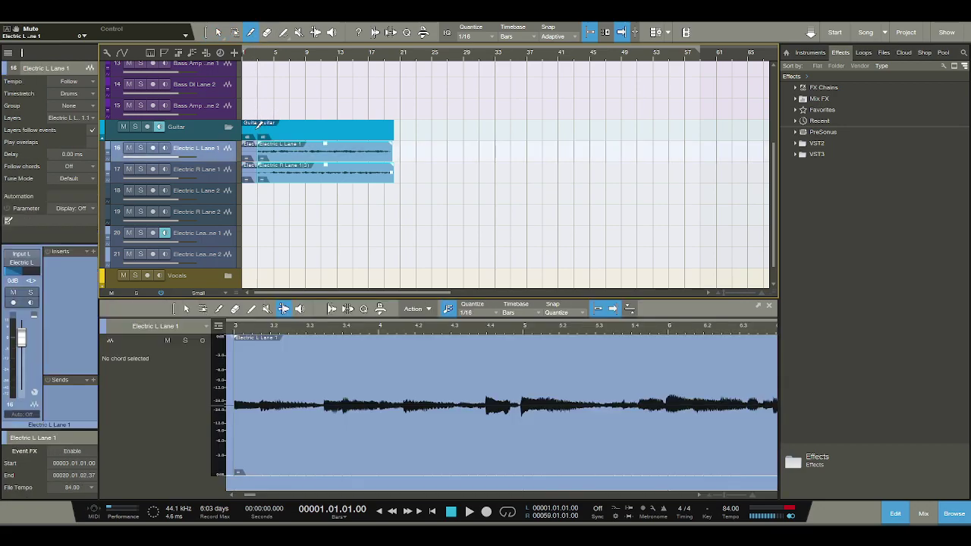
{"action": "left_click", "coordinate": [386, 129]}
{"action": "left_click", "coordinate": [218, 31]}
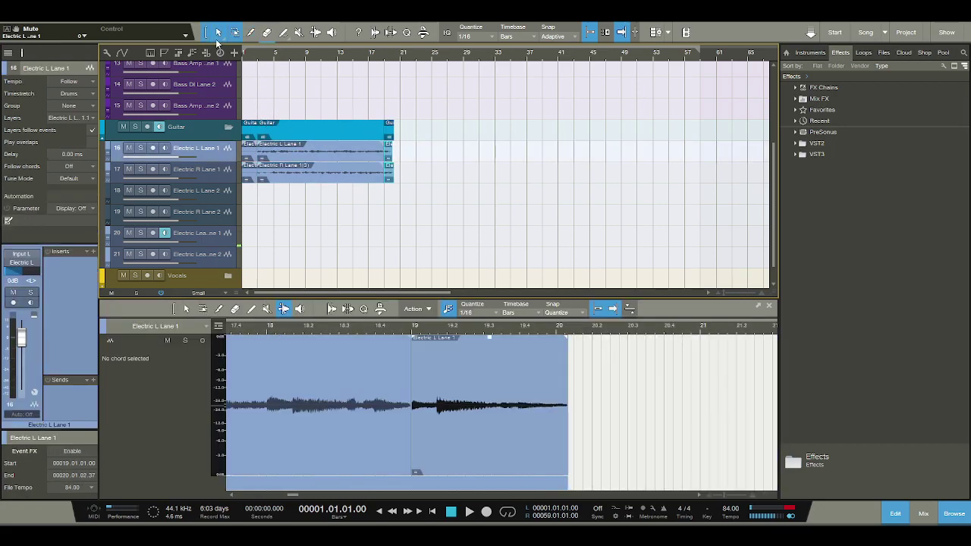
{"action": "left_click", "coordinate": [249, 156]}
{"action": "left_click_drag", "start_coordinate": [250, 176], "coordinate": [266, 177]}
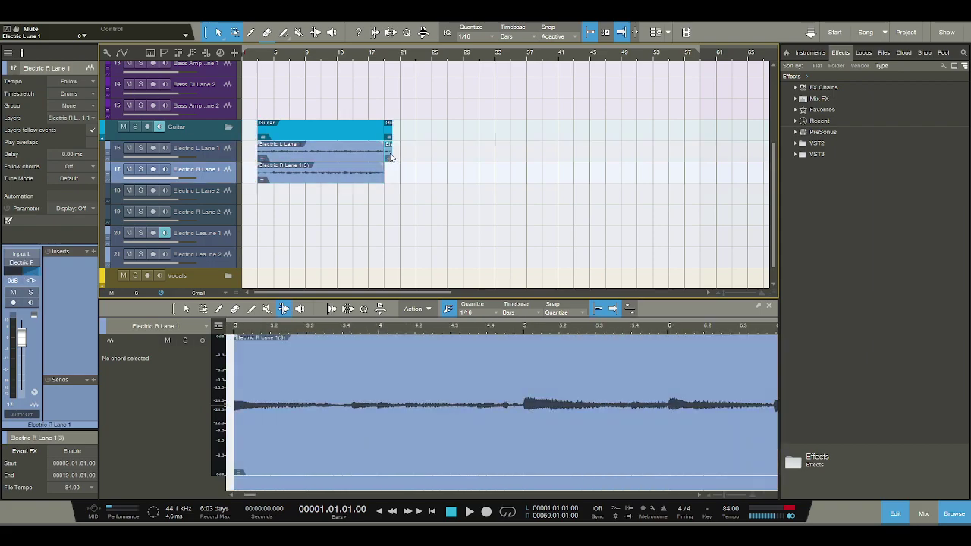
{"action": "left_click", "coordinate": [391, 157]}
{"action": "key", "text": "Delete"}
Duplicate the trimmed left and right guitar events twice, filling bars 3 to 51, and audition the join at bar 19
{"action": "left_click", "coordinate": [262, 141]}
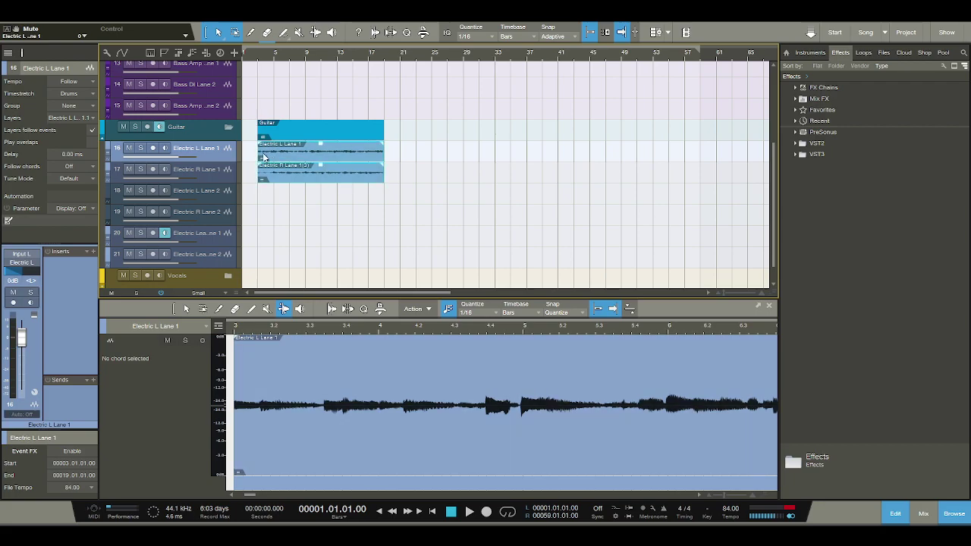
{"action": "key", "text": "d"}
{"action": "key", "text": "d"}
{"action": "left_click", "coordinate": [257, 57]}
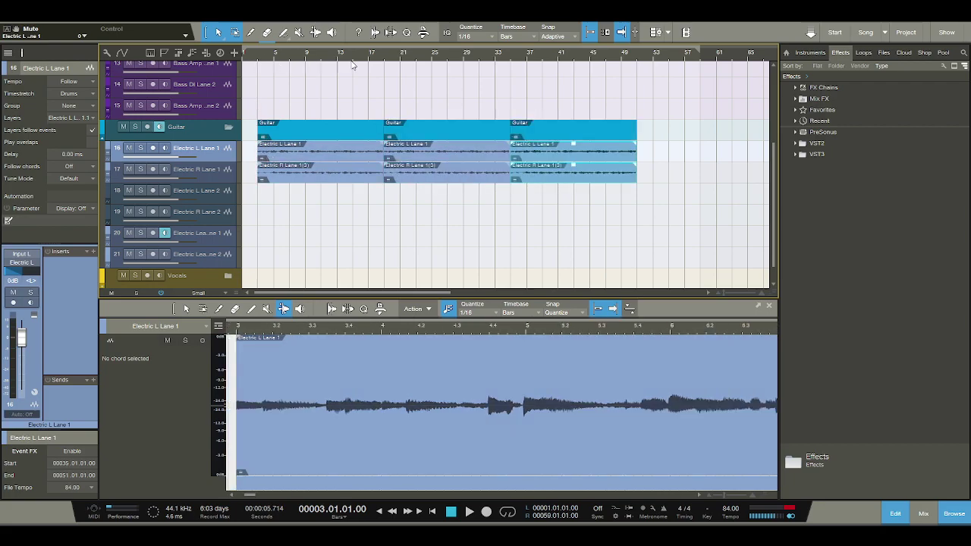
{"action": "key", "text": "space"}
{"action": "left_click", "coordinate": [377, 67]}
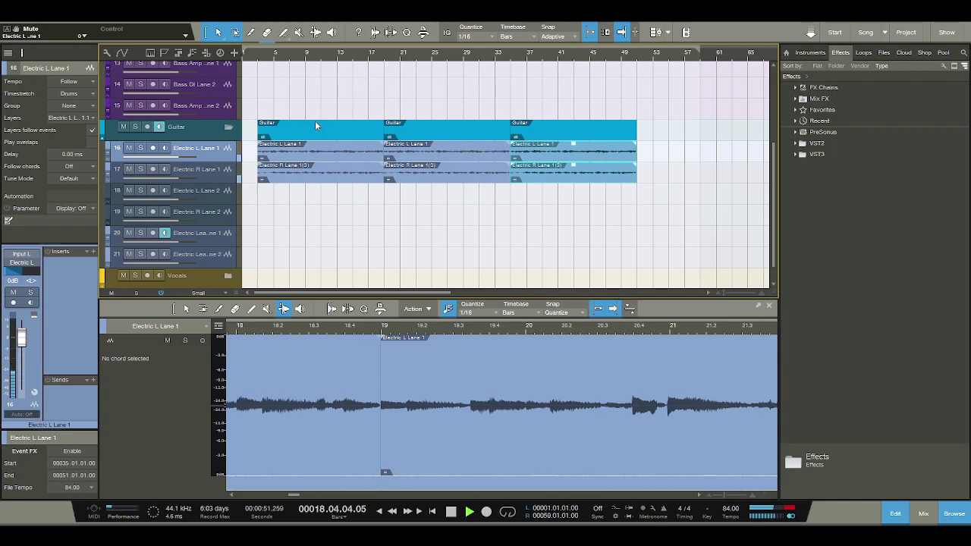
{"action": "left_click", "coordinate": [451, 511]}
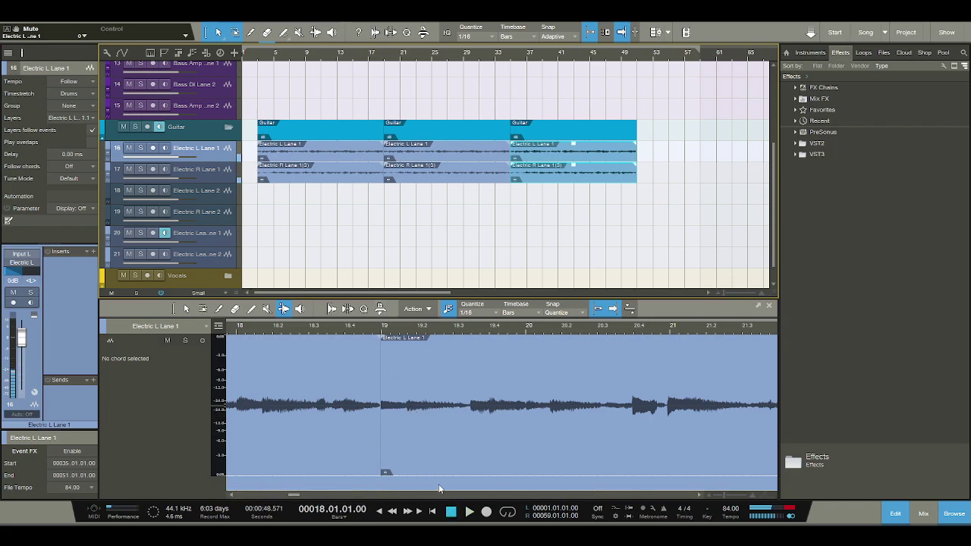
Arm Electric Lead Lane 1 with monitoring off, record a lead take from bar 17 past bar 35, and trim its start to bar 18
{"action": "left_click", "coordinate": [152, 233]}
{"action": "left_click", "coordinate": [164, 233]}
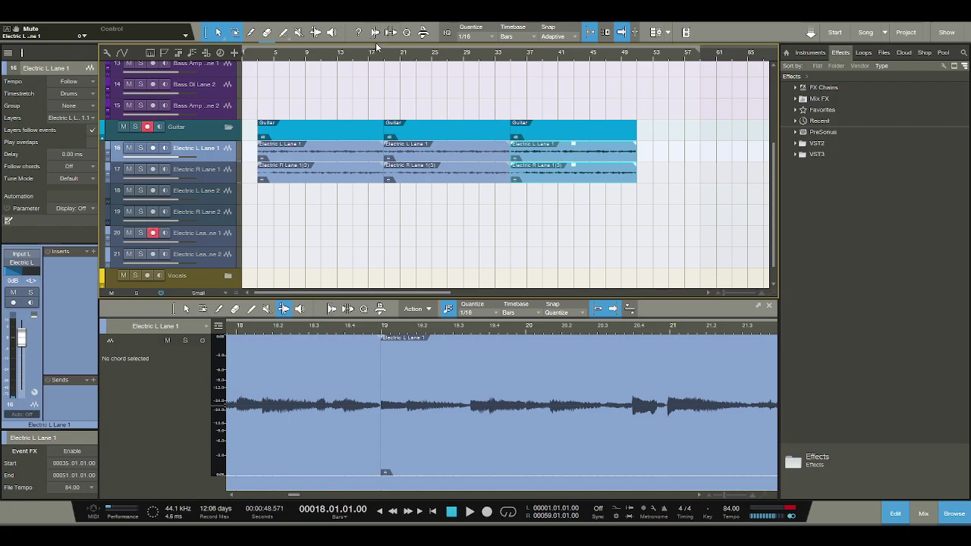
{"action": "left_click", "coordinate": [372, 54]}
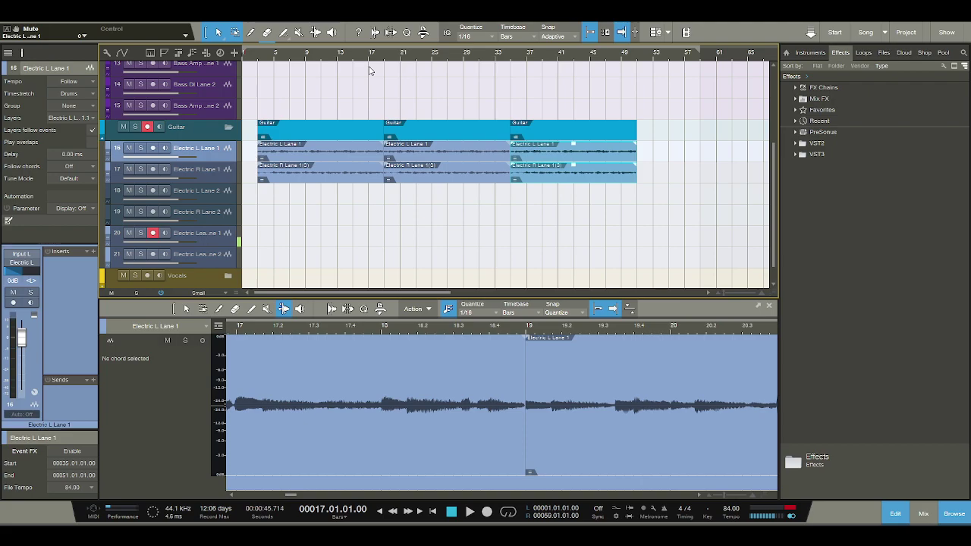
{"action": "left_click", "coordinate": [486, 513]}
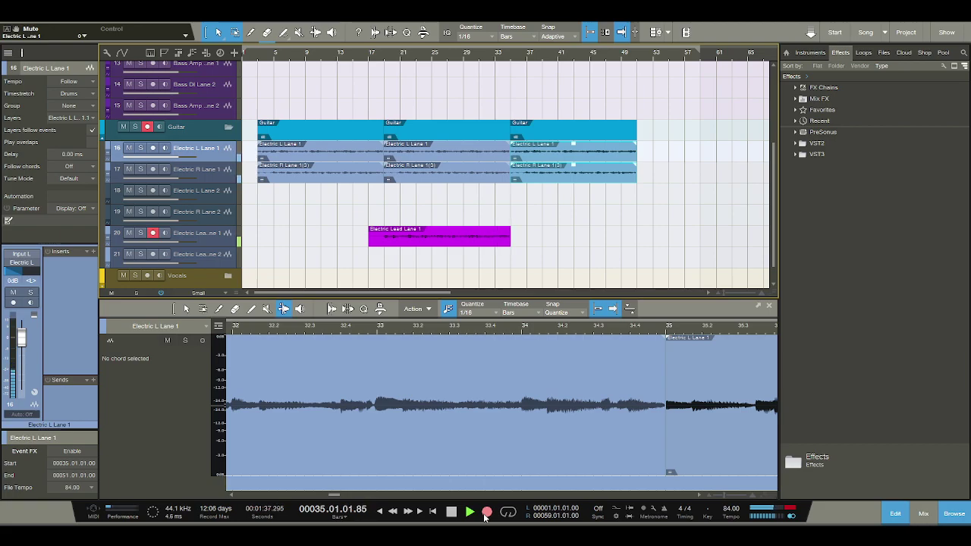
{"action": "key", "text": "space"}
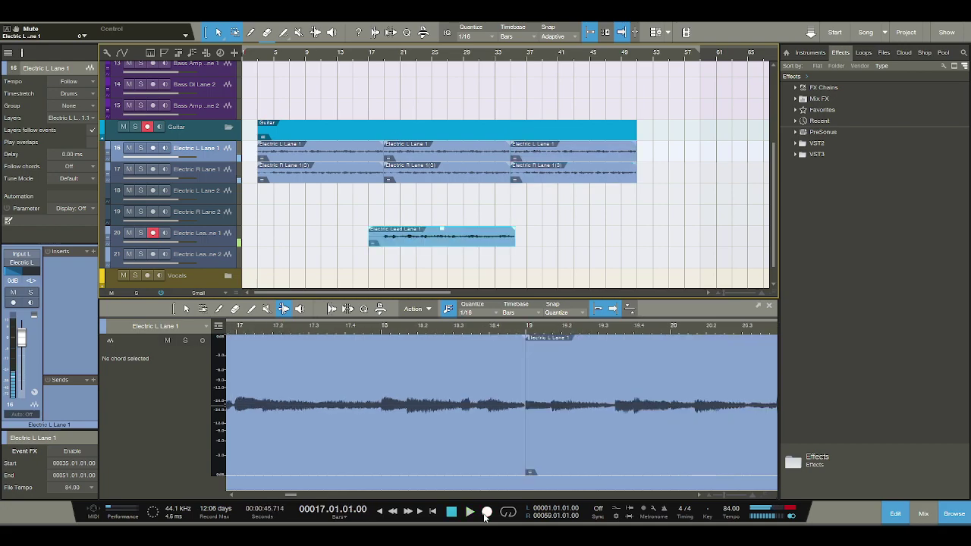
{"action": "left_click_drag", "start_coordinate": [363, 242], "coordinate": [373, 242]}
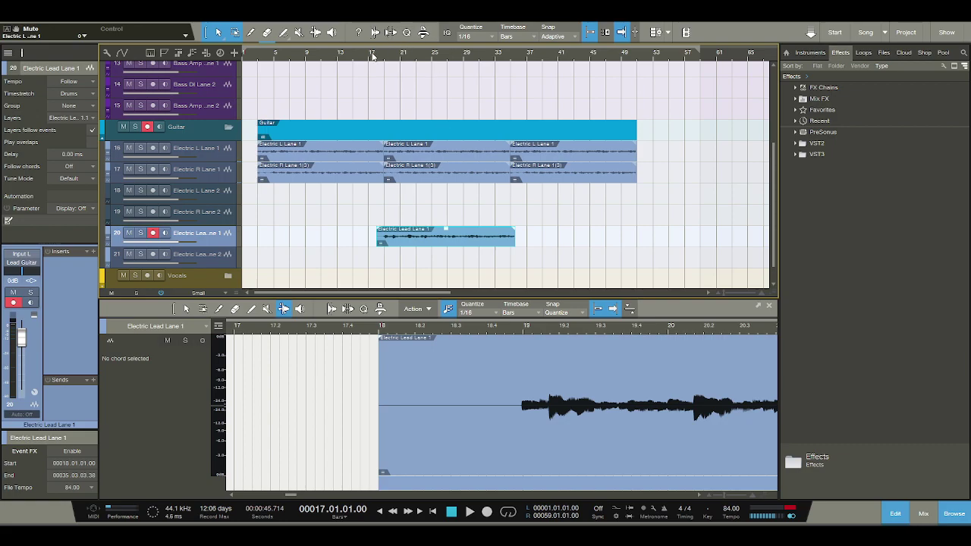
Arm Electric Lead Lane 2 with input monitoring in place of Lane 1 while playing the song from bar 17
{"action": "key", "text": "space"}
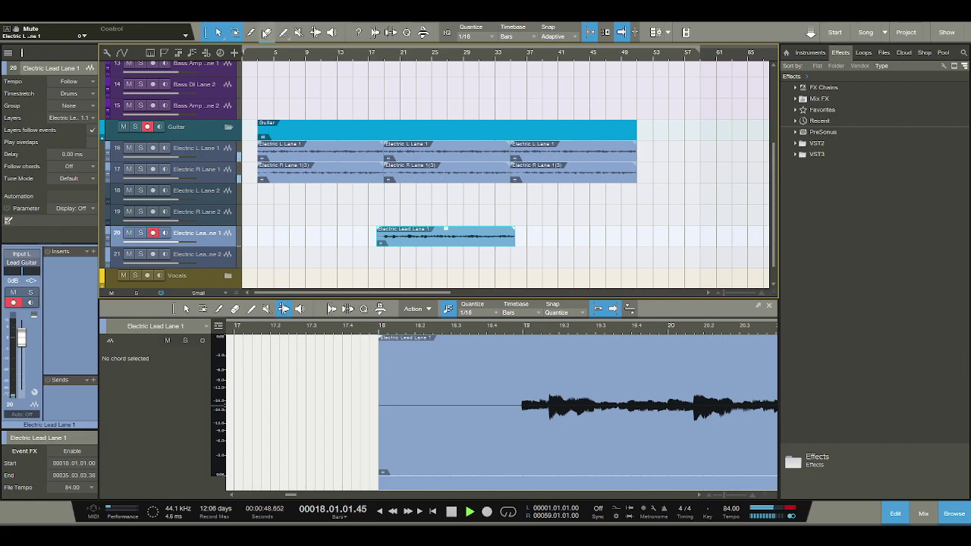
{"action": "left_click", "coordinate": [153, 254]}
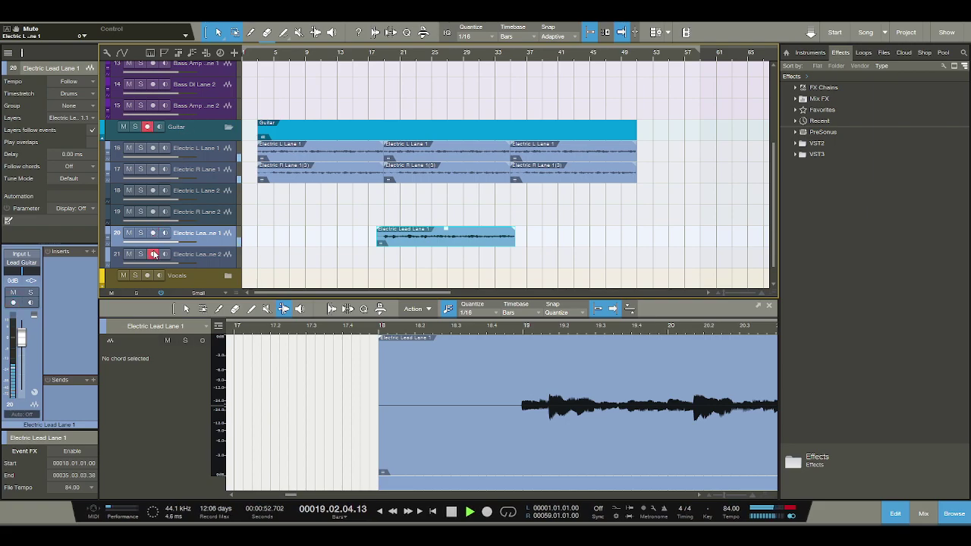
{"action": "left_click", "coordinate": [164, 254]}
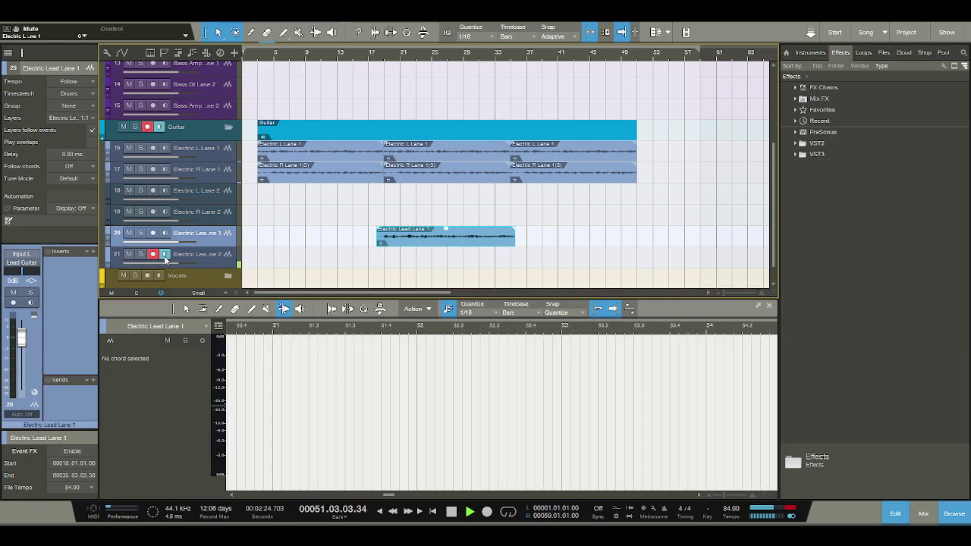
{"action": "left_click", "coordinate": [450, 512]}
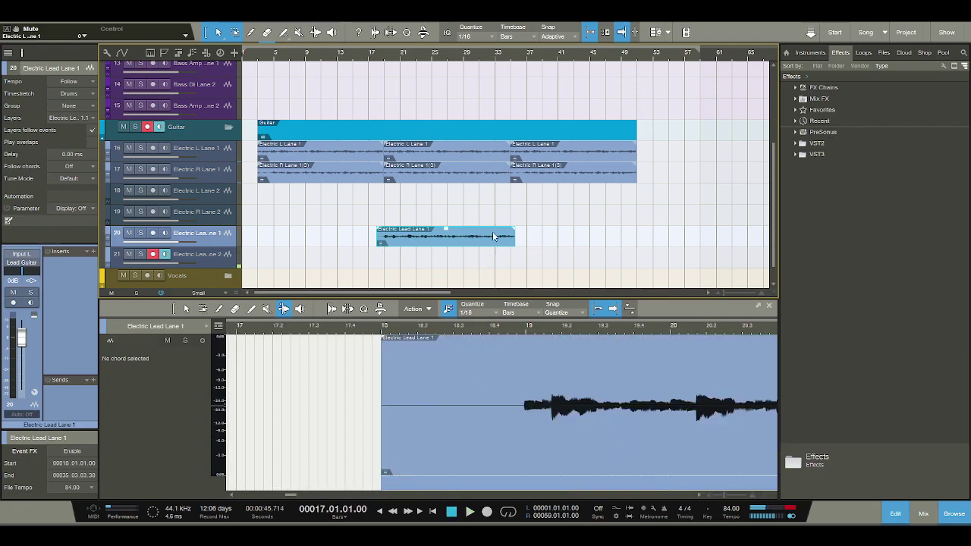
Split the lead take at bars 35 and 19, delete both outer pieces, and duplicate the remaining event at bar 35
{"action": "left_click", "coordinate": [254, 33]}
{"action": "left_click", "coordinate": [515, 229]}
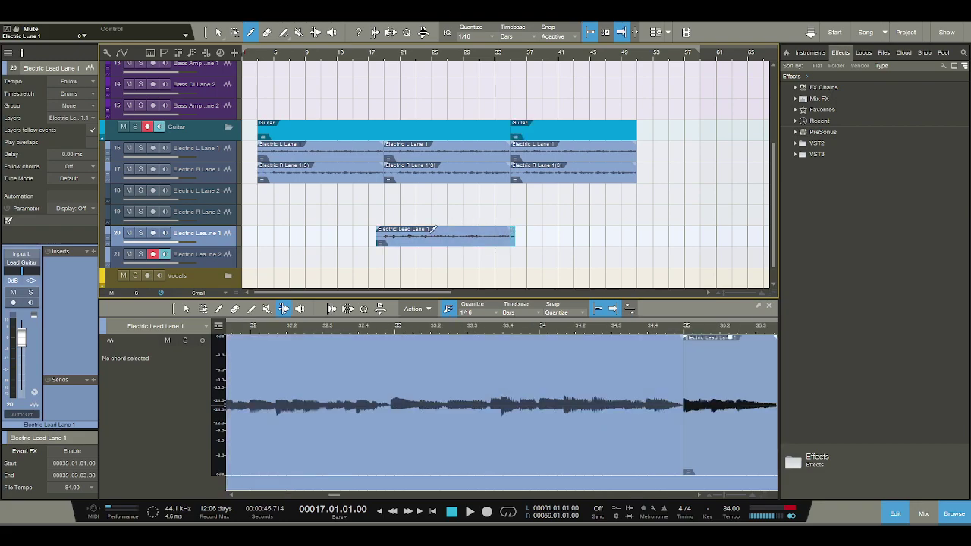
{"action": "left_click", "coordinate": [384, 232]}
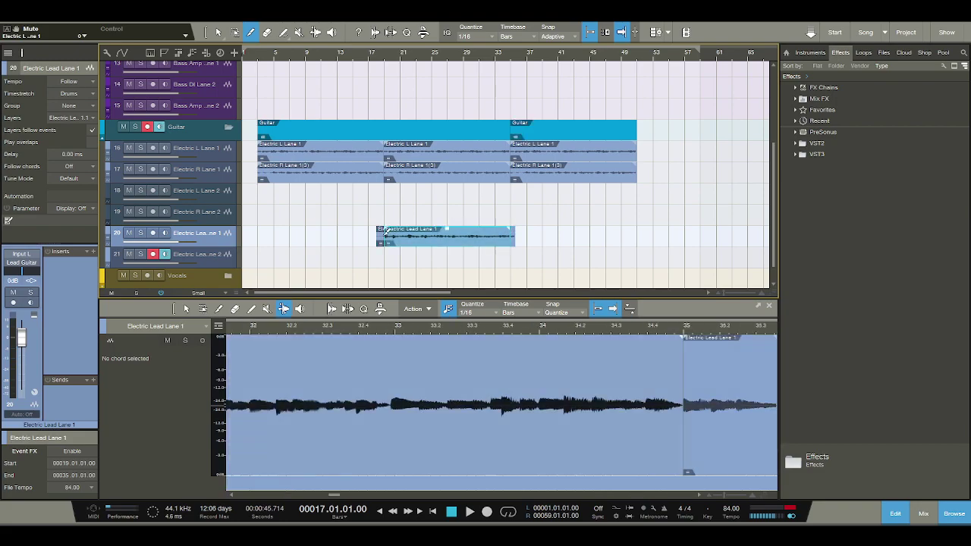
{"action": "left_click", "coordinate": [217, 30]}
{"action": "left_click", "coordinate": [379, 233]}
{"action": "key", "text": "Delete"}
{"action": "left_click", "coordinate": [513, 242]}
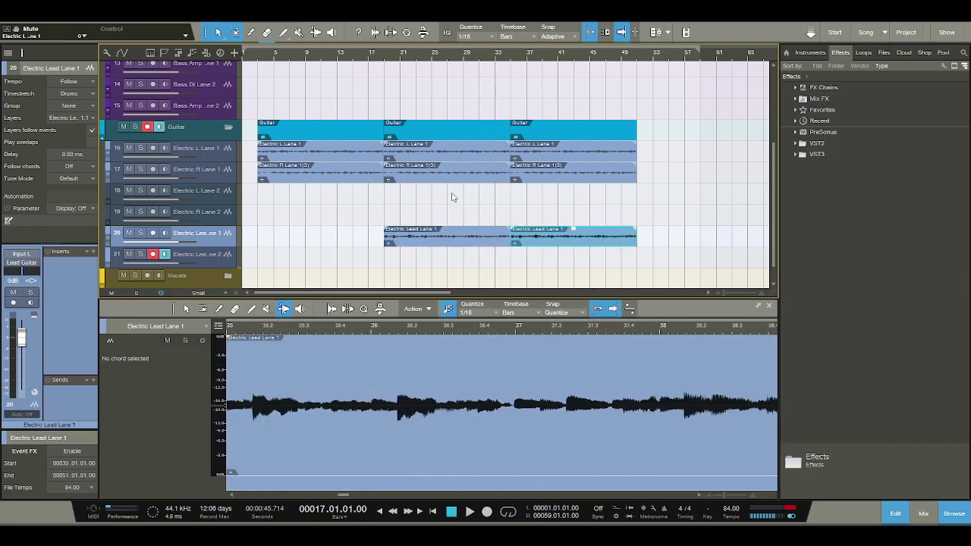
Play from bar 34 to check the join between the two lead guitar events
{"action": "left_click", "coordinate": [505, 59]}
{"action": "key", "text": "space"}
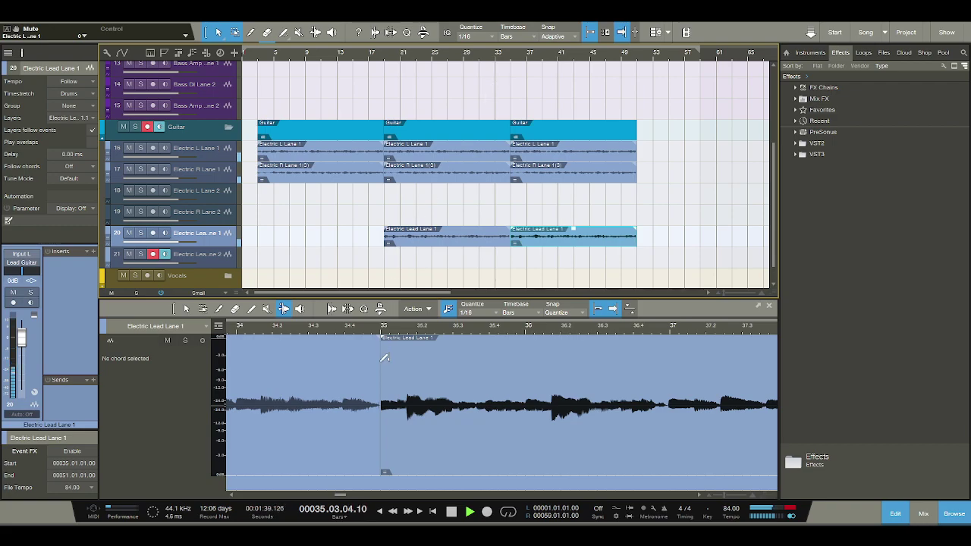
{"action": "key", "text": "space"}
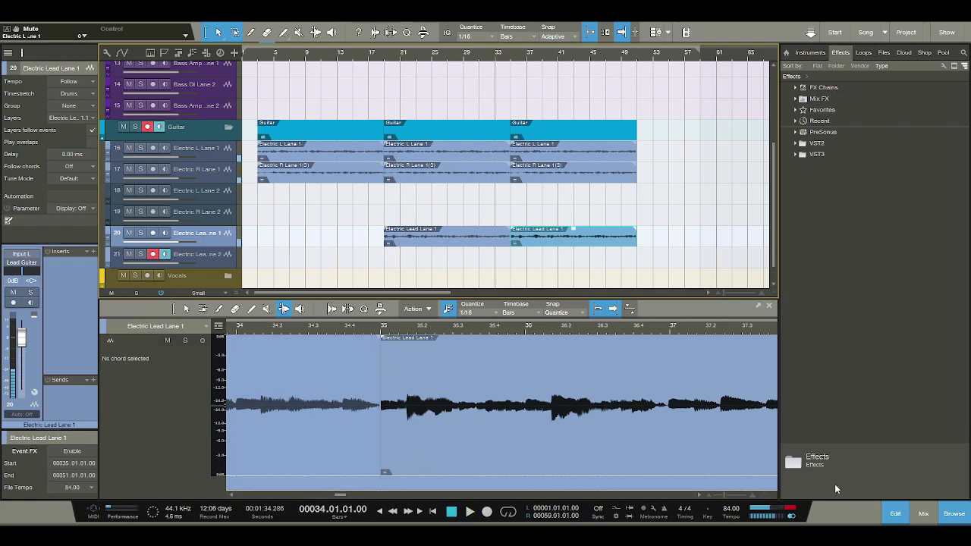
Raise the Dotted 8th effect channel's fader to -6.4 dB in the mixer and close the mixer
{"action": "left_click", "coordinate": [923, 513]}
{"action": "left_click_drag", "start_coordinate": [444, 499], "coordinate": [563, 493]}
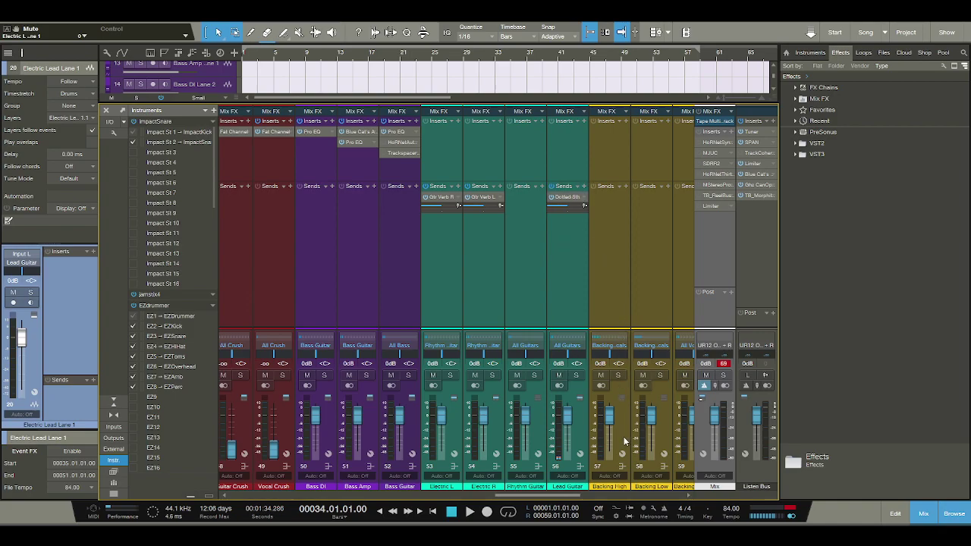
{"action": "left_click_drag", "start_coordinate": [576, 495], "coordinate": [473, 497]}
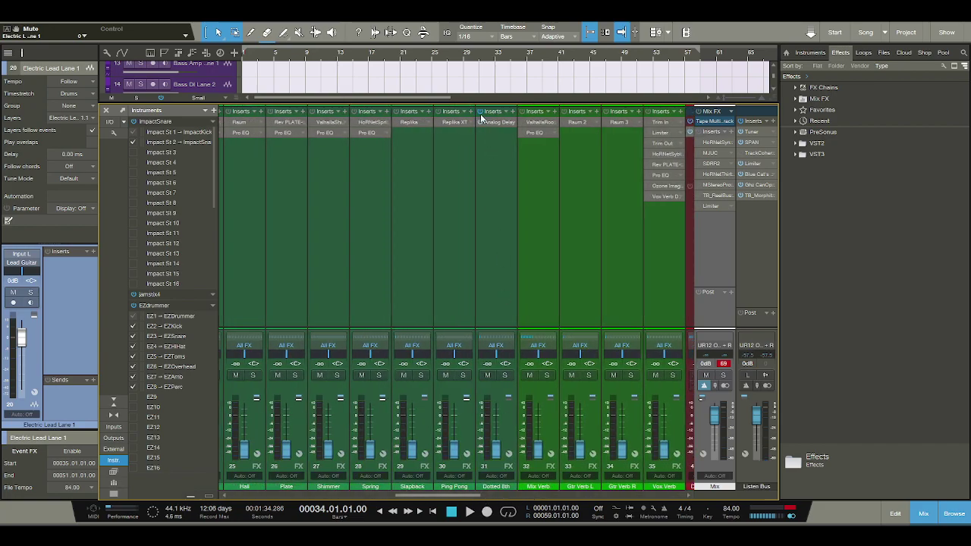
{"action": "left_click_drag", "start_coordinate": [497, 455], "coordinate": [498, 422]}
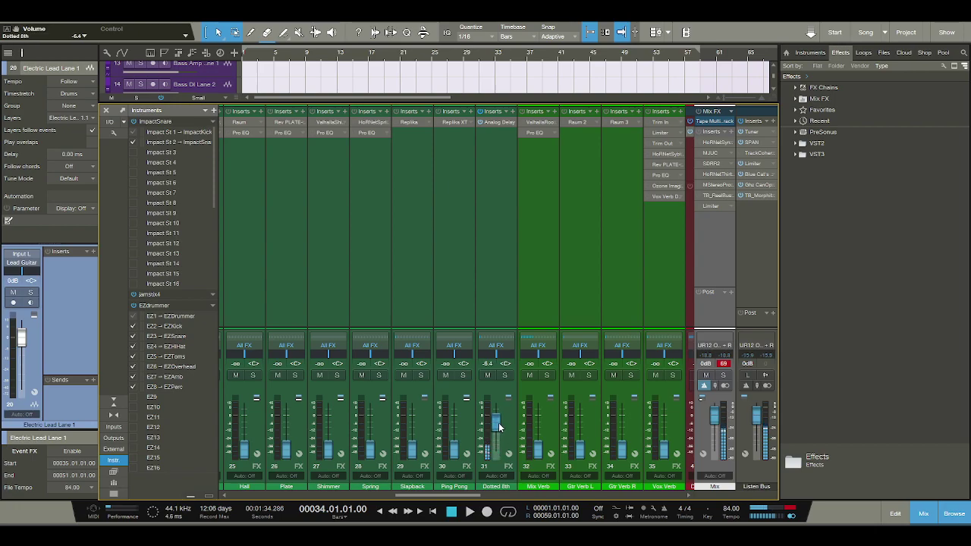
{"action": "left_click", "coordinate": [920, 515]}
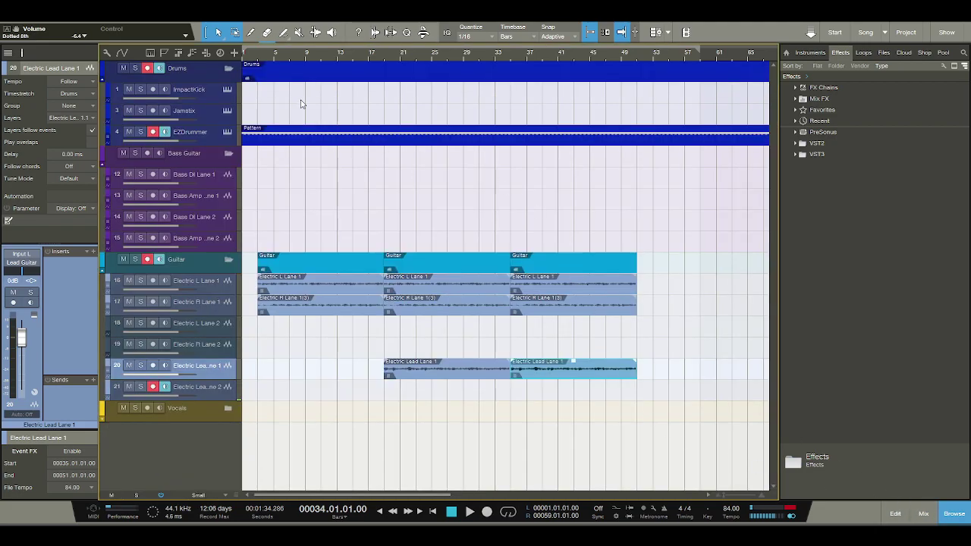
Play the whole arrangement from the song start over the recorded rhythm and lead guitars
{"action": "left_click", "coordinate": [451, 512]}
{"action": "left_click", "coordinate": [470, 513]}
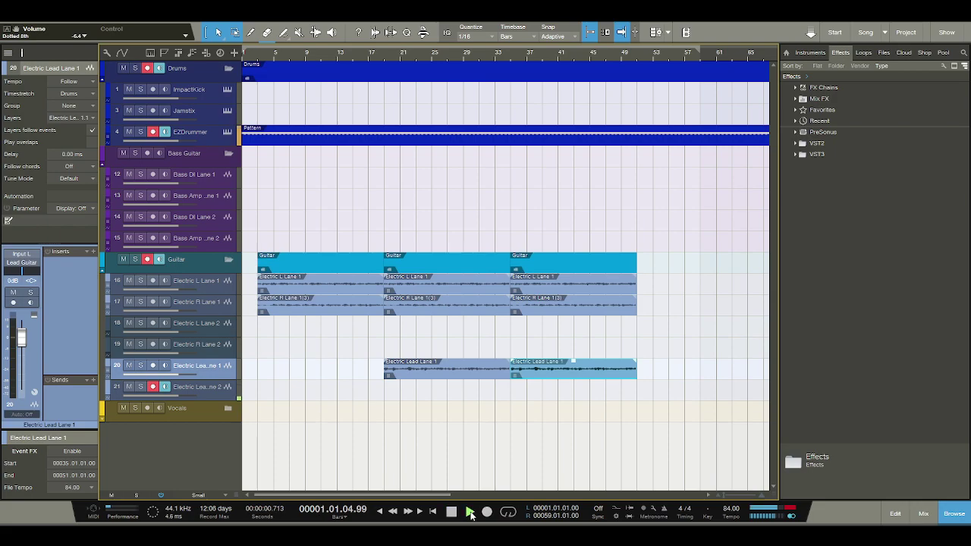
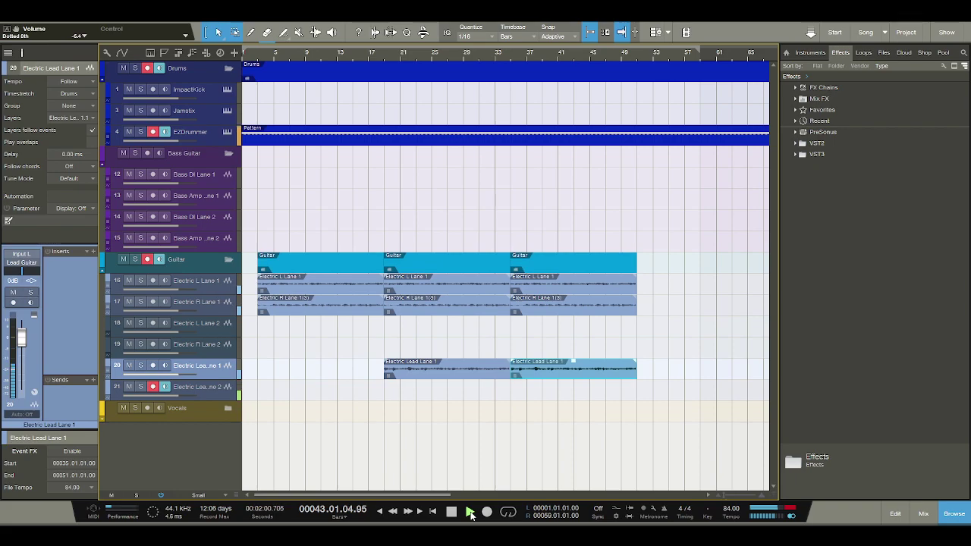
{"action": "left_click", "coordinate": [450, 512]}
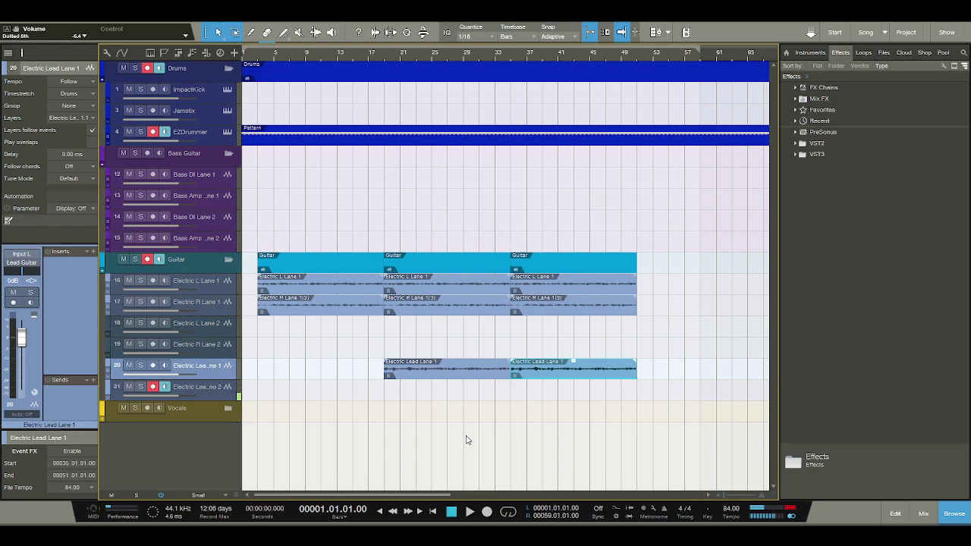
Play twice from bar 49, through the end of the guitar events and on over the drums alone
{"action": "left_click", "coordinate": [620, 56]}
{"action": "left_click", "coordinate": [471, 512]}
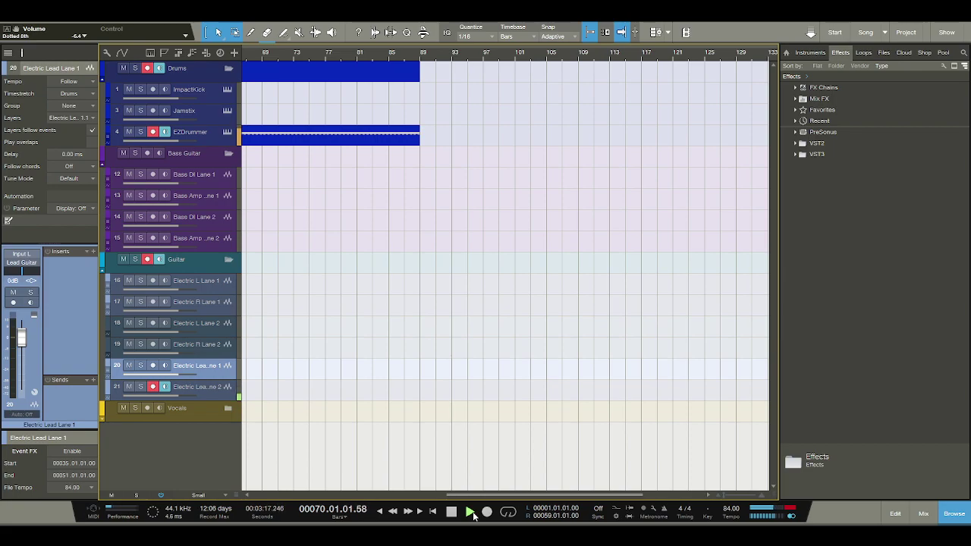
{"action": "left_click", "coordinate": [450, 511]}
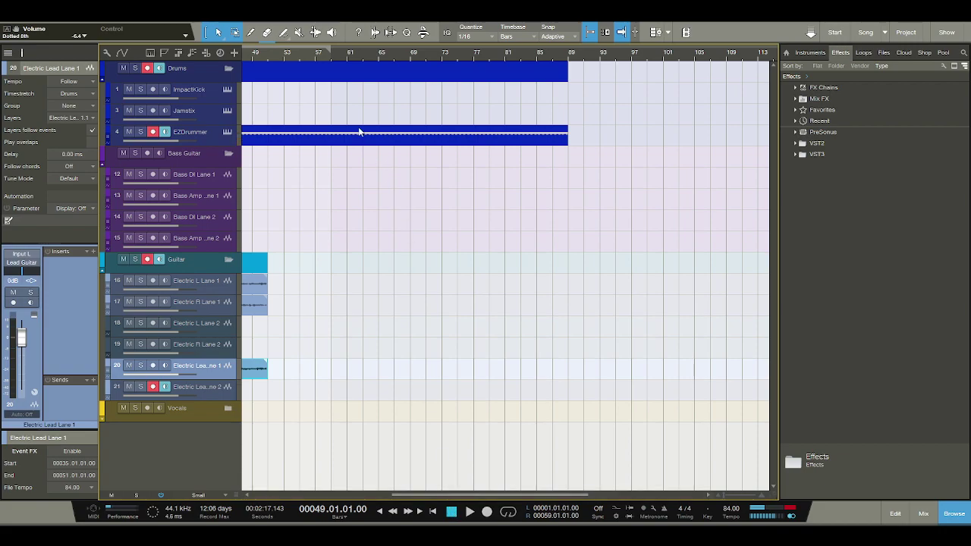
{"action": "key", "text": "w"}
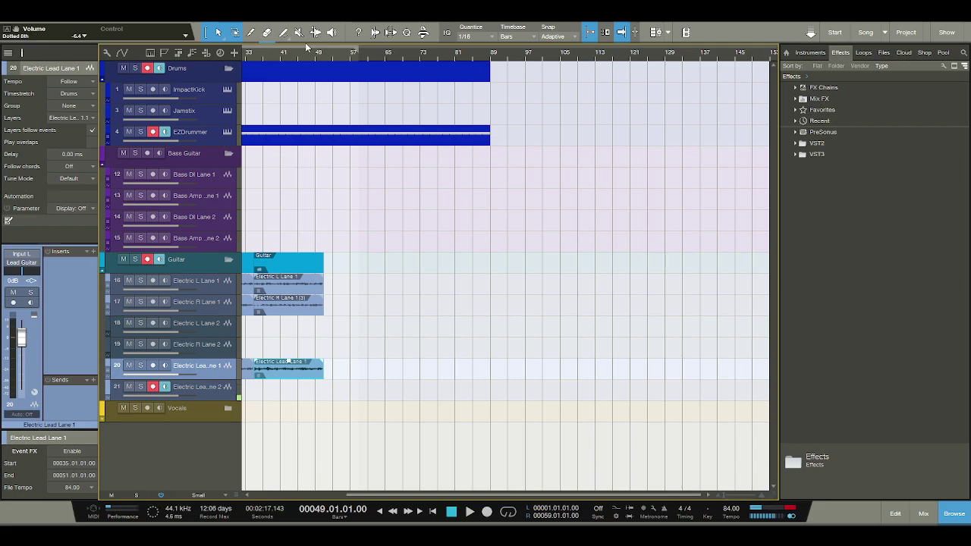
{"action": "left_click", "coordinate": [470, 513]}
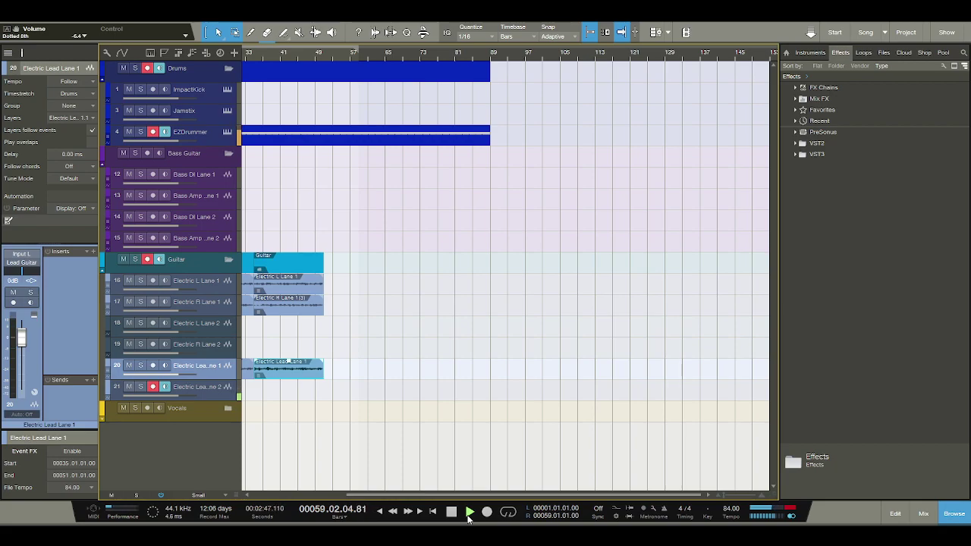
{"action": "left_click", "coordinate": [451, 511]}
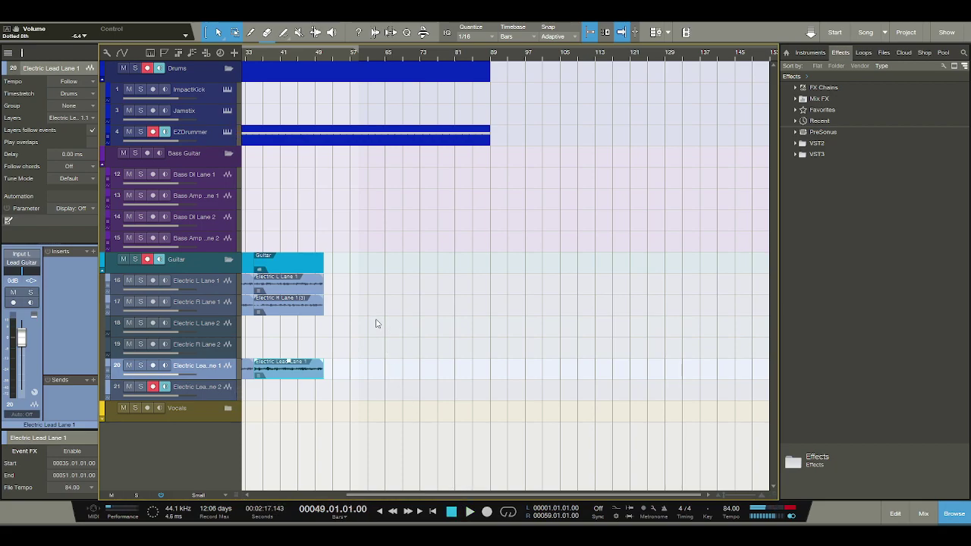
Record-arm Electric L Lane 2 and turn off recording and input monitoring on the second electric lead lane
{"action": "left_click", "coordinate": [153, 323]}
{"action": "left_click", "coordinate": [153, 386]}
{"action": "left_click", "coordinate": [165, 387]}
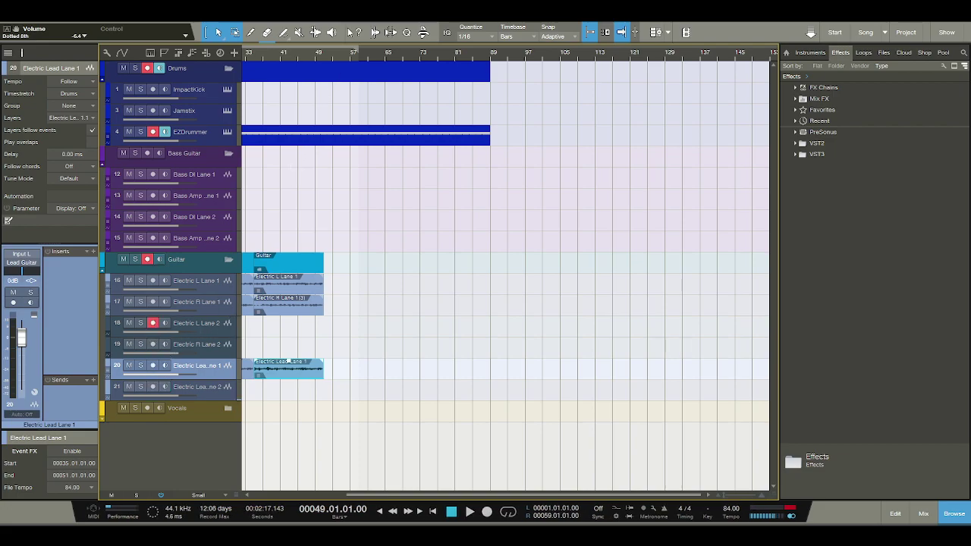
Play from bar 46 past the end of the existing guitar events to rehearse the new part
{"action": "scroll", "coordinate": [335, 51], "scroll_direction": "down", "scroll_amount": 2}
{"action": "left_click_drag", "start_coordinate": [345, 53], "coordinate": [340, 61]}
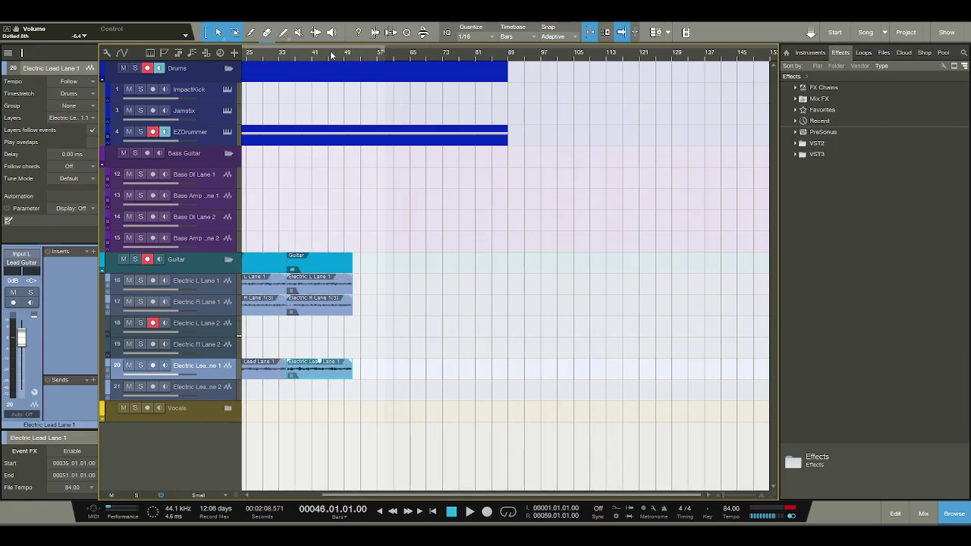
{"action": "key", "text": "space"}
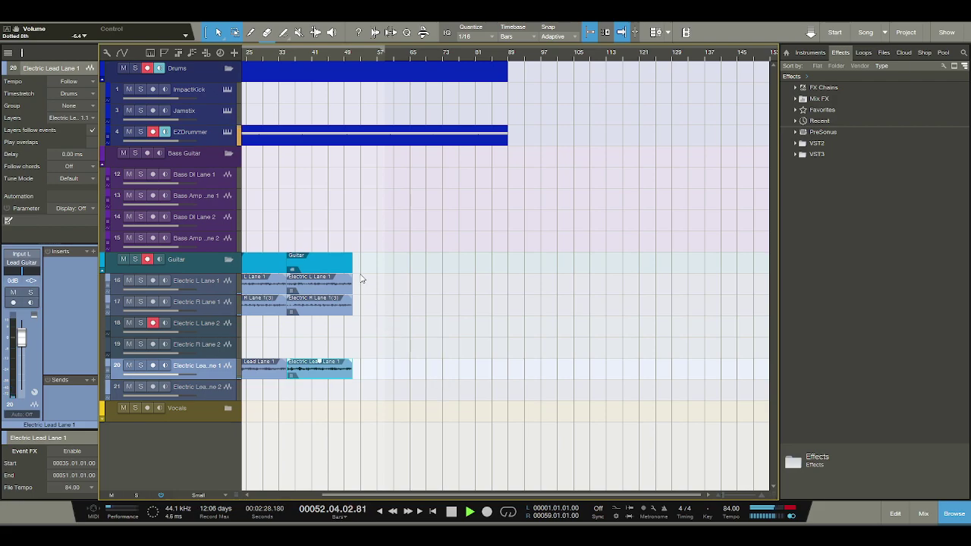
{"action": "left_click", "coordinate": [451, 511]}
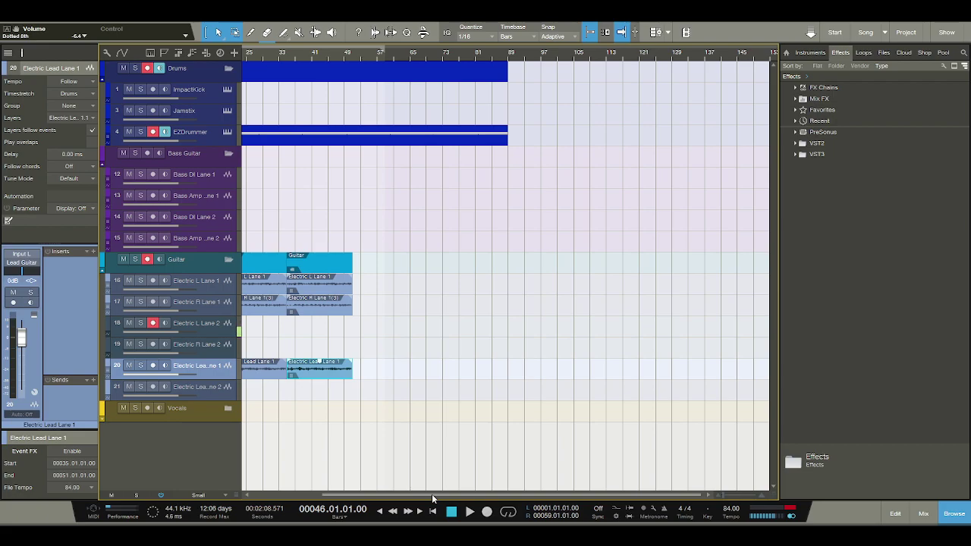
Record Electric L Lane 2 from bar 46, redoing the take once and running the second one past bar 69
{"action": "left_click", "coordinate": [486, 513]}
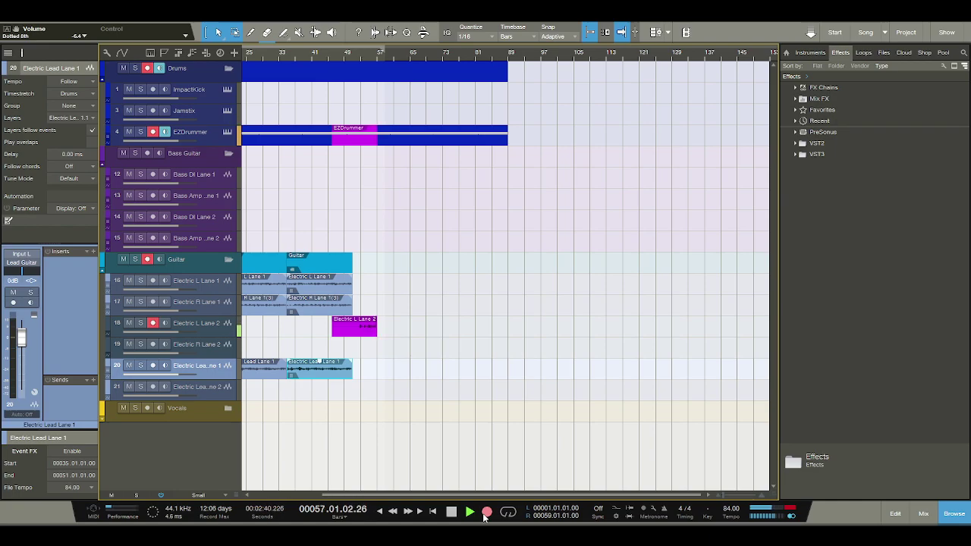
{"action": "key", "text": "space"}
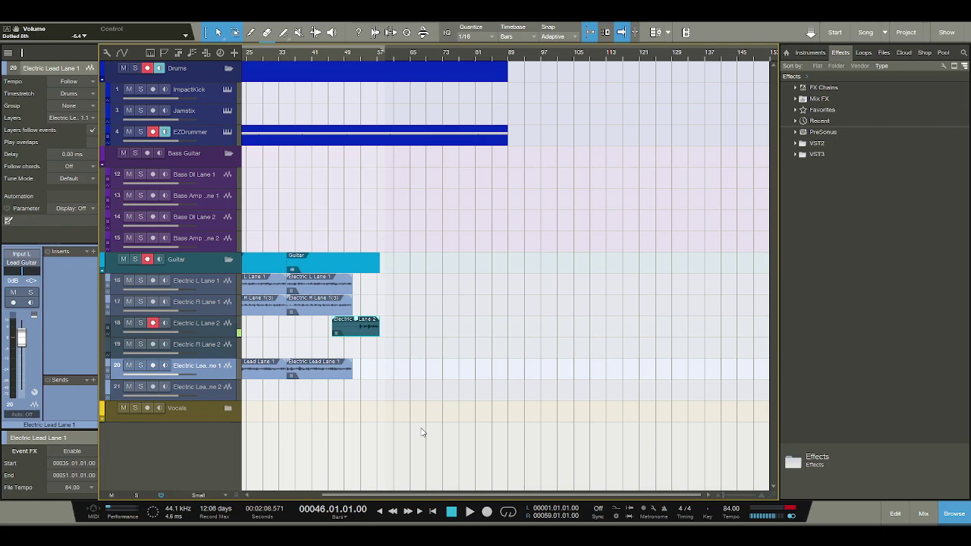
{"action": "left_click", "coordinate": [487, 513]}
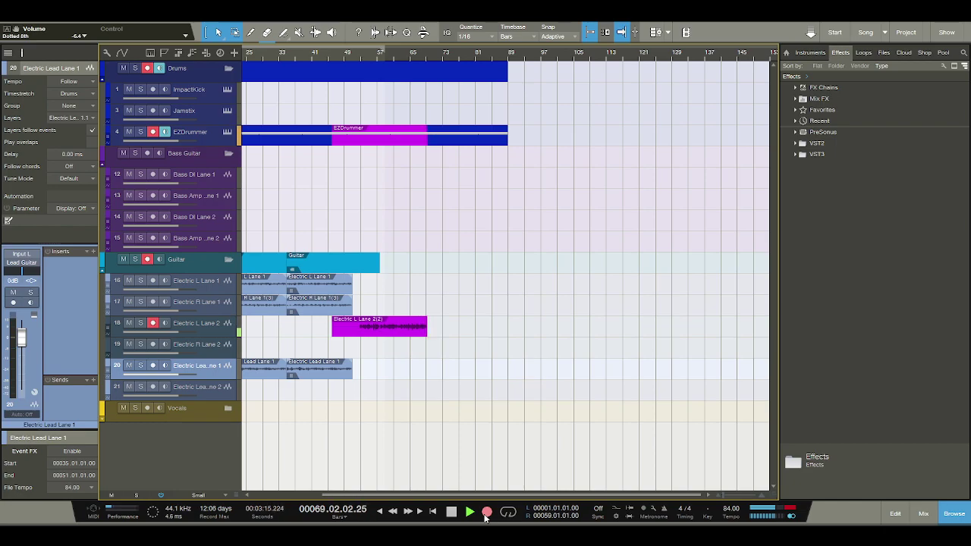
{"action": "key", "text": "space"}
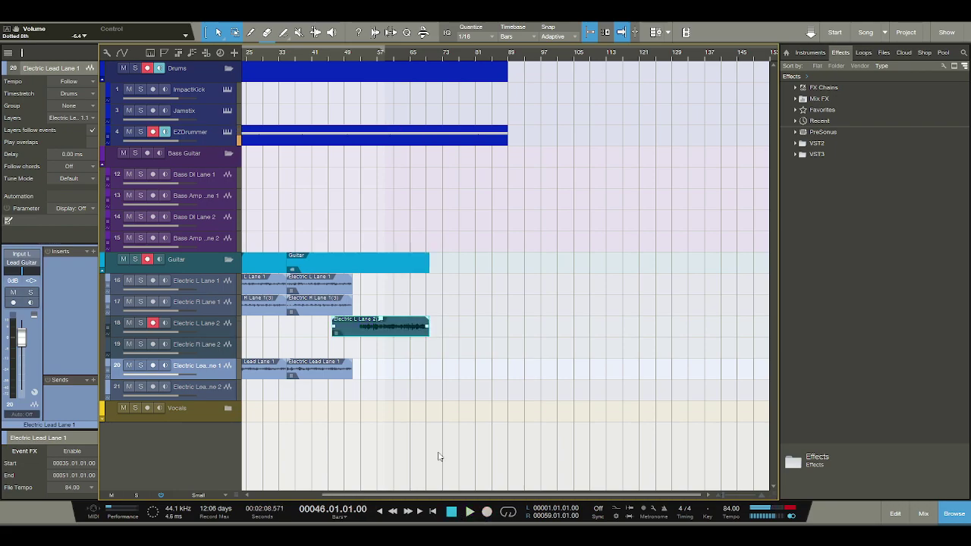
Play the new Electric L Lane 2 take from bar 53 to check it
{"action": "left_click", "coordinate": [362, 58]}
{"action": "key", "text": "space"}
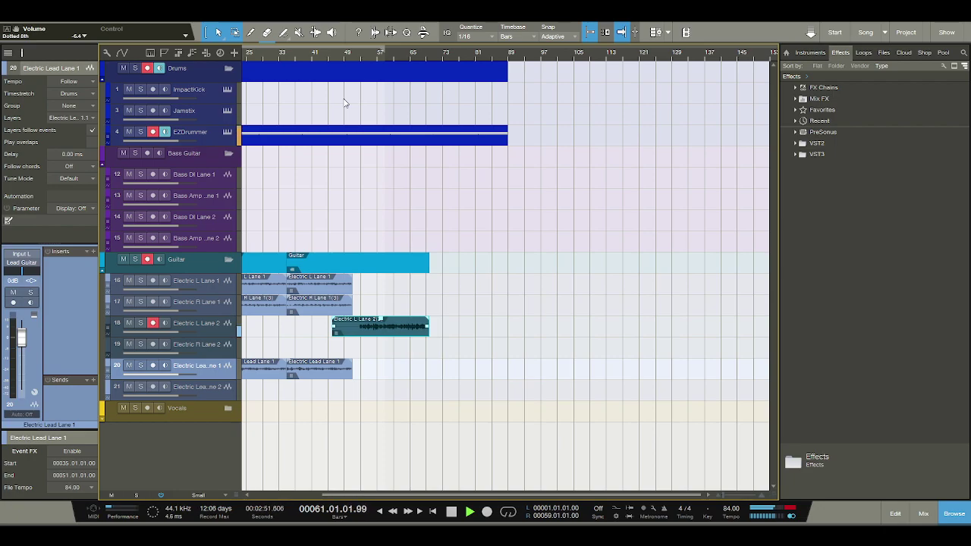
{"action": "left_click", "coordinate": [451, 512]}
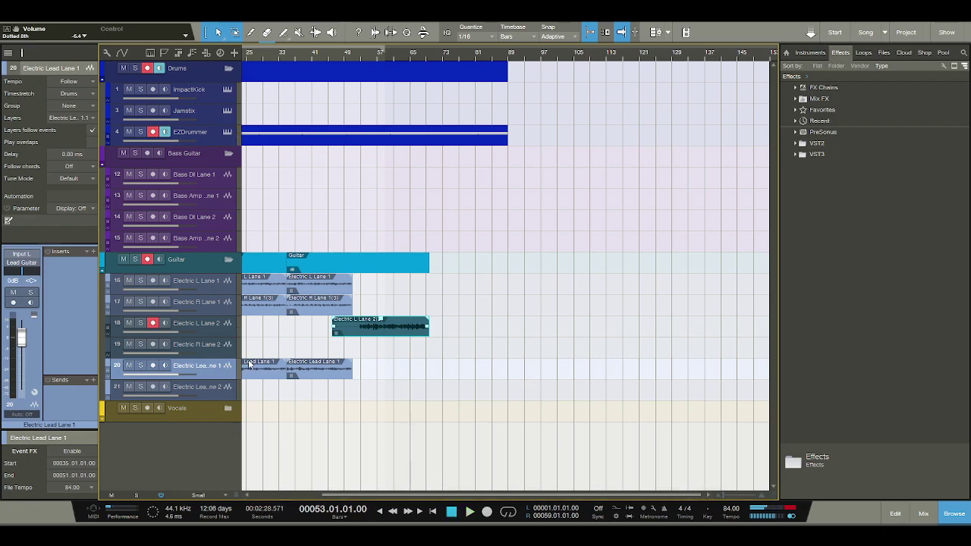
Record-arm Electric R Lane 2 in place of Electric L Lane 2 and mute Electric L Lane 2
{"action": "left_click", "coordinate": [154, 344]}
{"action": "left_click", "coordinate": [153, 322]}
{"action": "left_click", "coordinate": [342, 60]}
{"action": "left_click", "coordinate": [129, 323]}
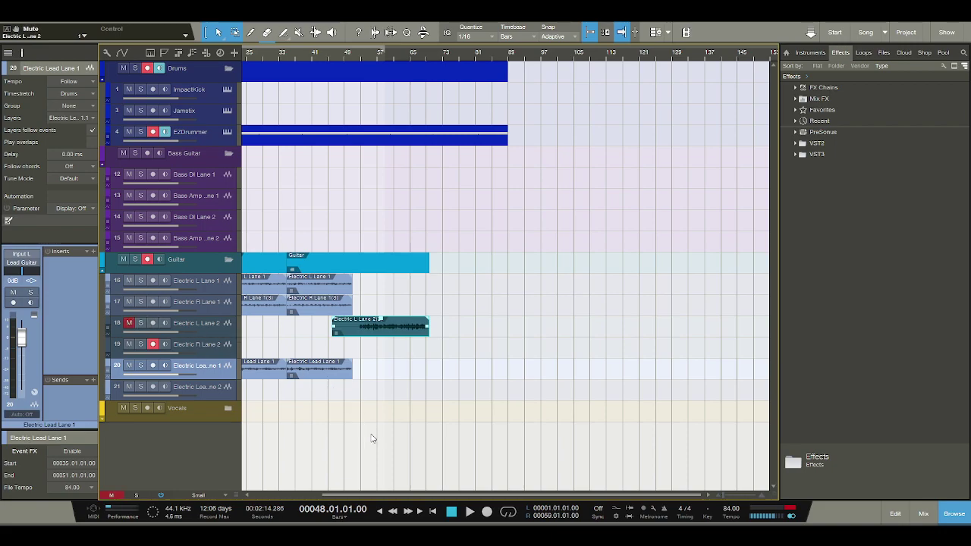
Record Electric R Lane 2 from bar 49 to about bar 69, disarm it and unmute Electric L Lane 2
{"action": "left_click", "coordinate": [345, 61]}
{"action": "left_click", "coordinate": [485, 513]}
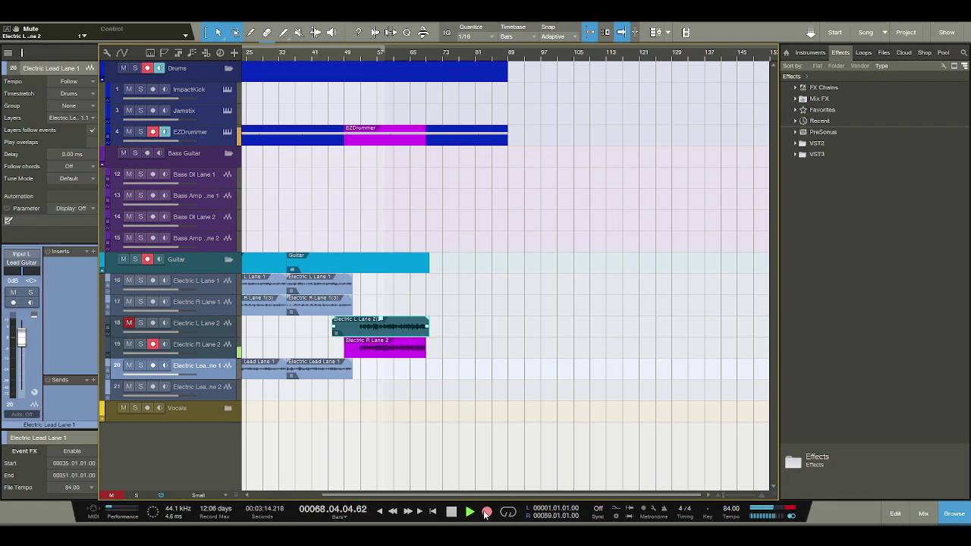
{"action": "left_click", "coordinate": [486, 513]}
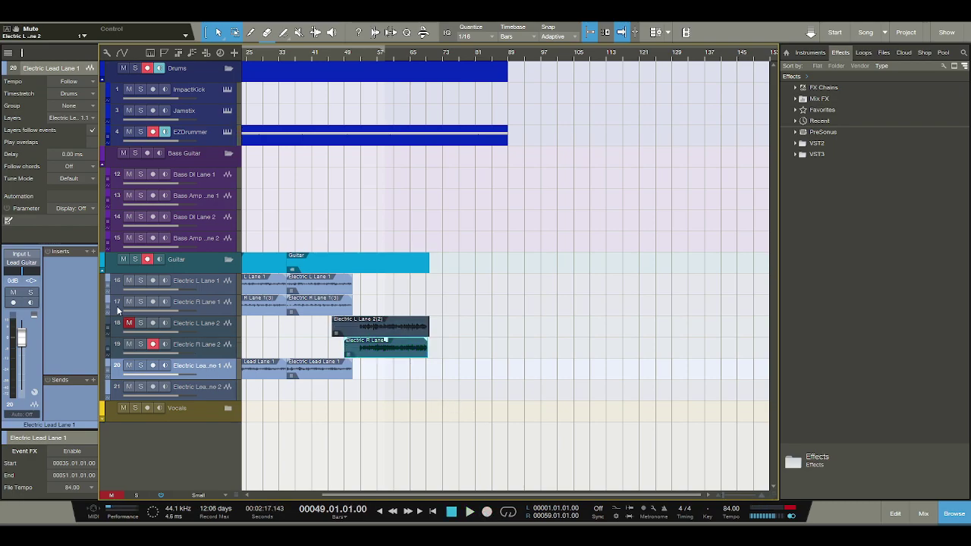
{"action": "left_click", "coordinate": [154, 348]}
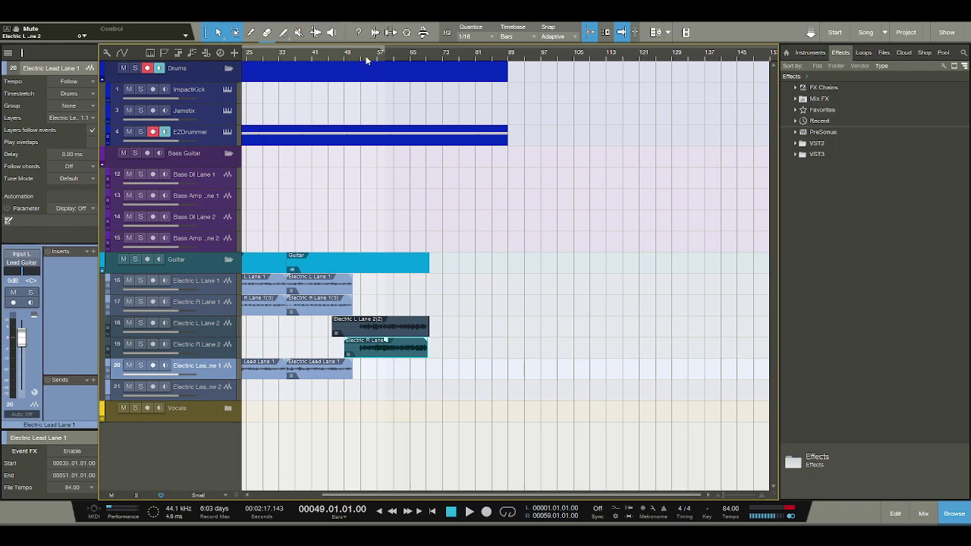
Split the Electric L Lane 2 and Electric R Lane 2 takes together at bars 53 and 69
{"action": "scroll", "coordinate": [357, 62], "scroll_direction": "up", "scroll_amount": 2}
{"action": "left_click", "coordinate": [250, 32]}
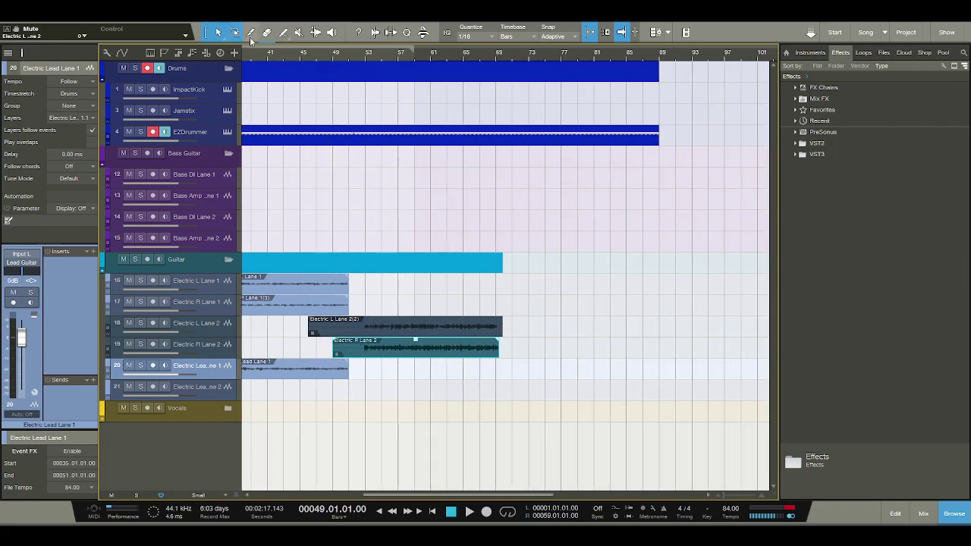
{"action": "left_click", "coordinate": [367, 264]}
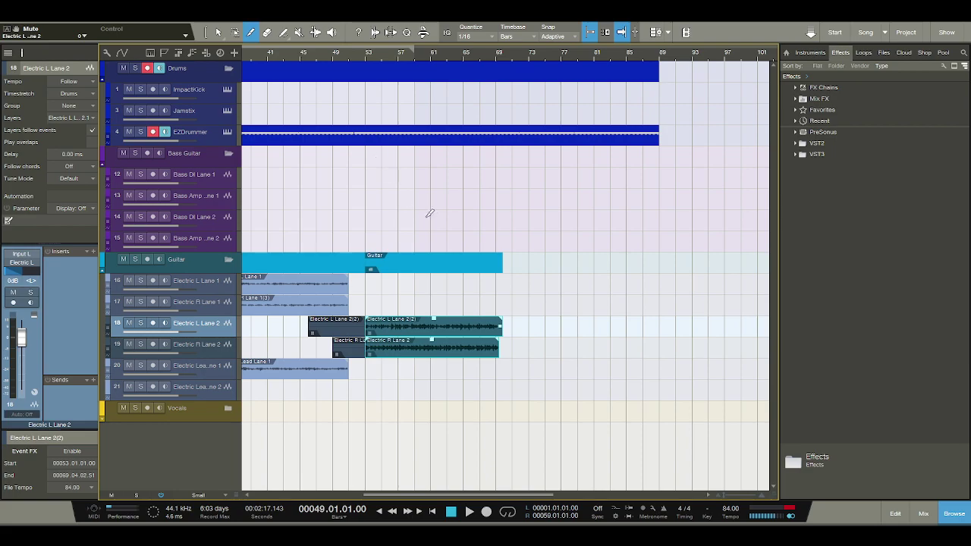
{"action": "left_click", "coordinate": [498, 262]}
{"action": "left_click", "coordinate": [218, 32]}
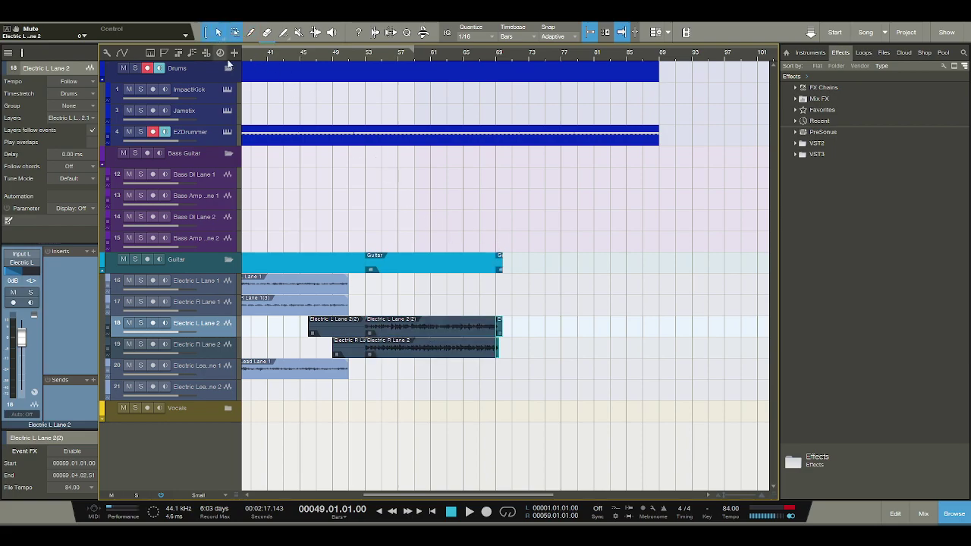
Remove the parts of both lane 2 guitar takes that lie before bar 53 and after bar 69
{"action": "left_click", "coordinate": [349, 331]}
{"action": "left_click", "coordinate": [351, 343], "text": "shift"}
{"action": "key", "text": "Delete"}
{"action": "left_click", "coordinate": [499, 332]}
{"action": "key", "text": "Delete"}
{"action": "left_click_drag", "start_coordinate": [500, 353], "coordinate": [496, 353]}
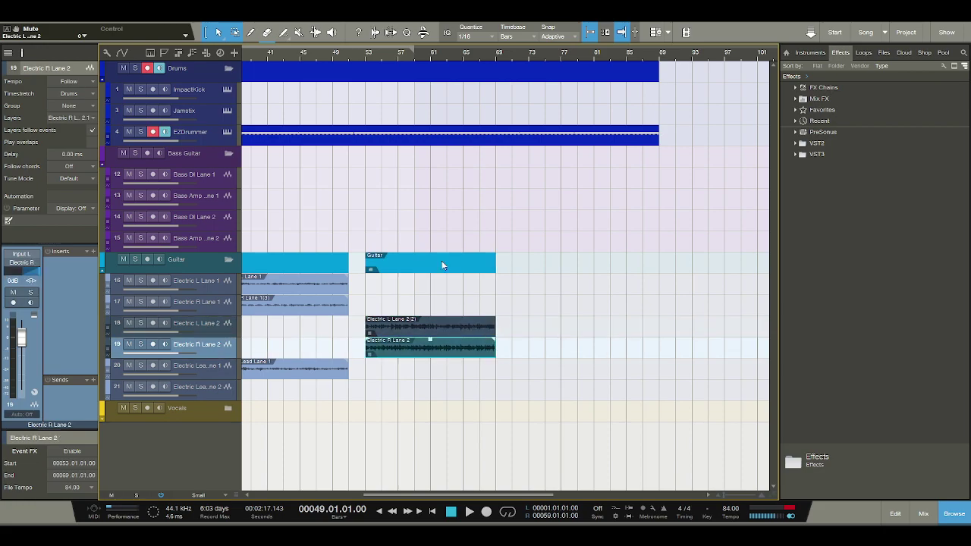
Play the new guitar section from bar 53 and turn on input monitoring for the second electric lead lane
{"action": "key", "text": "l"}
{"action": "key", "text": "space"}
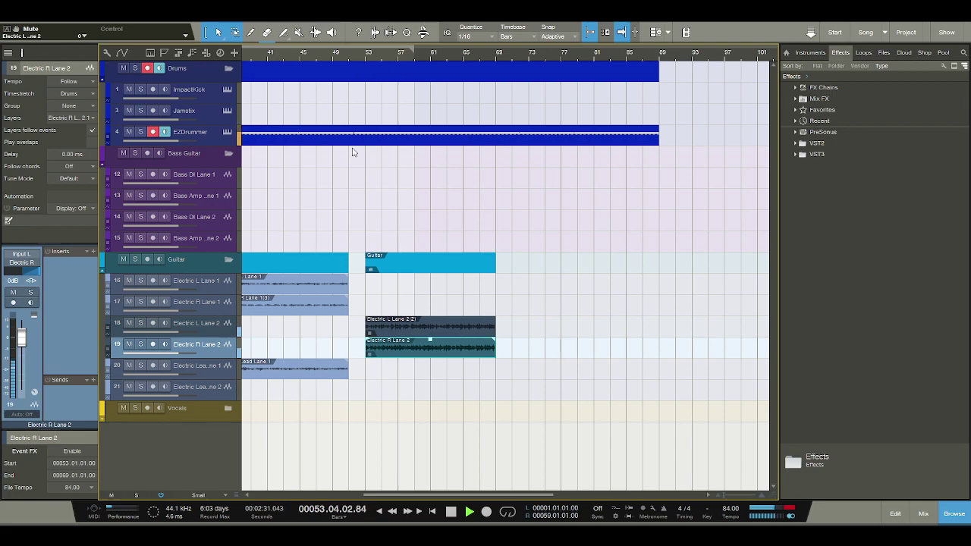
{"action": "left_click", "coordinate": [163, 387]}
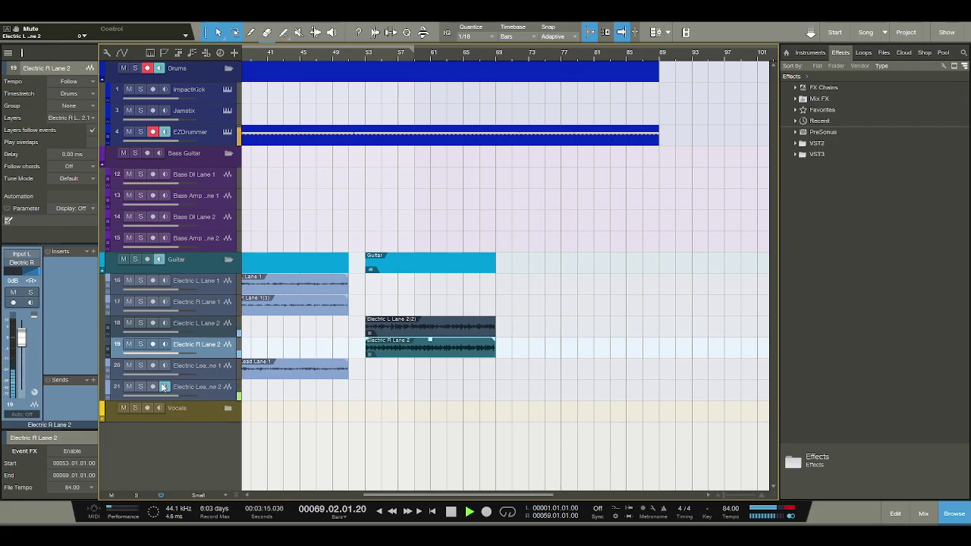
{"action": "left_click", "coordinate": [450, 511]}
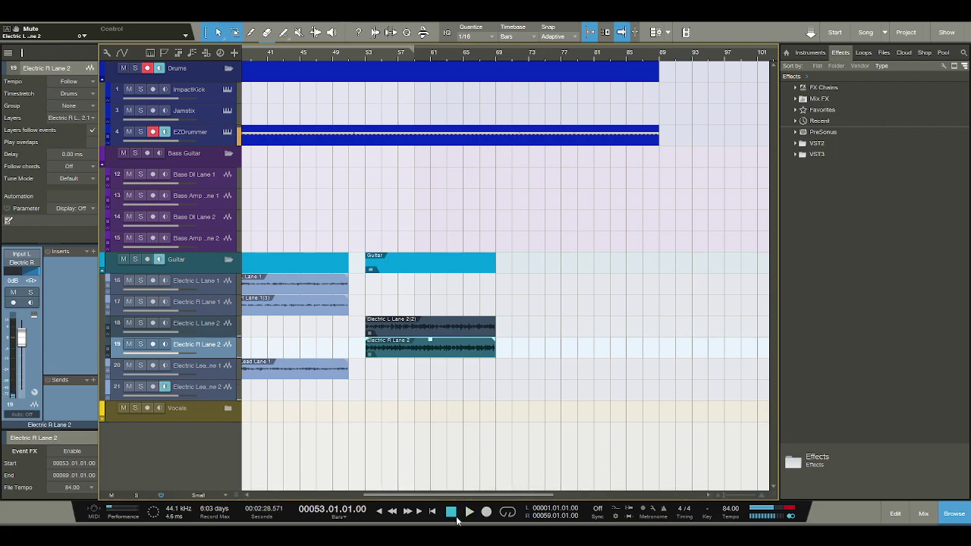
Duplicate the Electric L Lane 2 and Electric R Lane 2 events to bar 69 and play across the join
{"action": "left_click", "coordinate": [424, 322], "text": "shift"}
{"action": "key", "text": "d"}
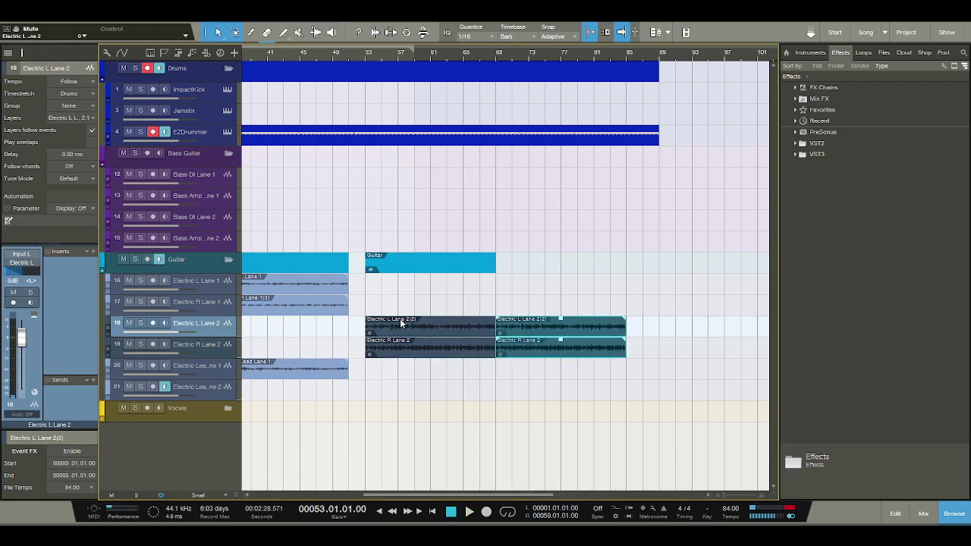
{"action": "left_click", "coordinate": [488, 57]}
{"action": "key", "text": "space"}
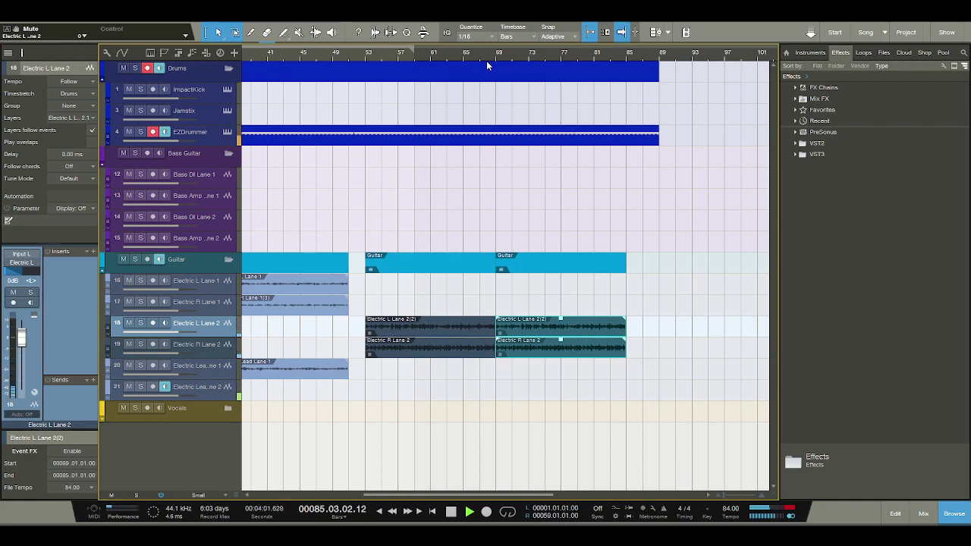
{"action": "left_click", "coordinate": [451, 511]}
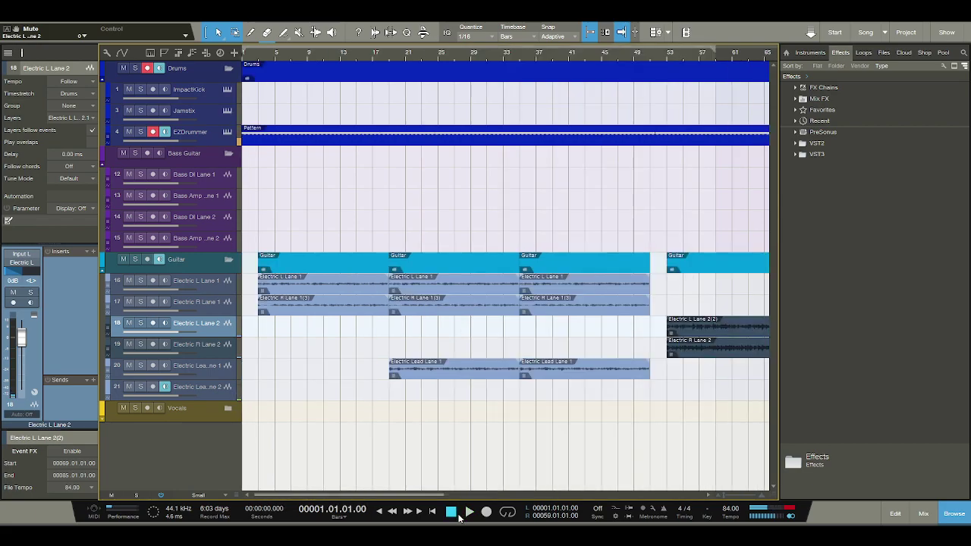
Play the full arrangement from the song start through the end of the duplicated guitar section
{"action": "left_click", "coordinate": [469, 512]}
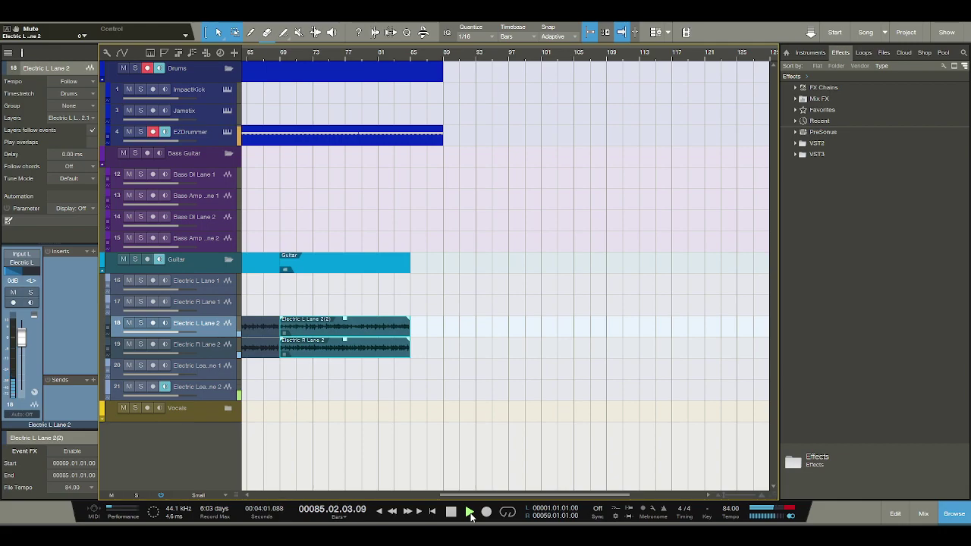
{"action": "left_click", "coordinate": [447, 512]}
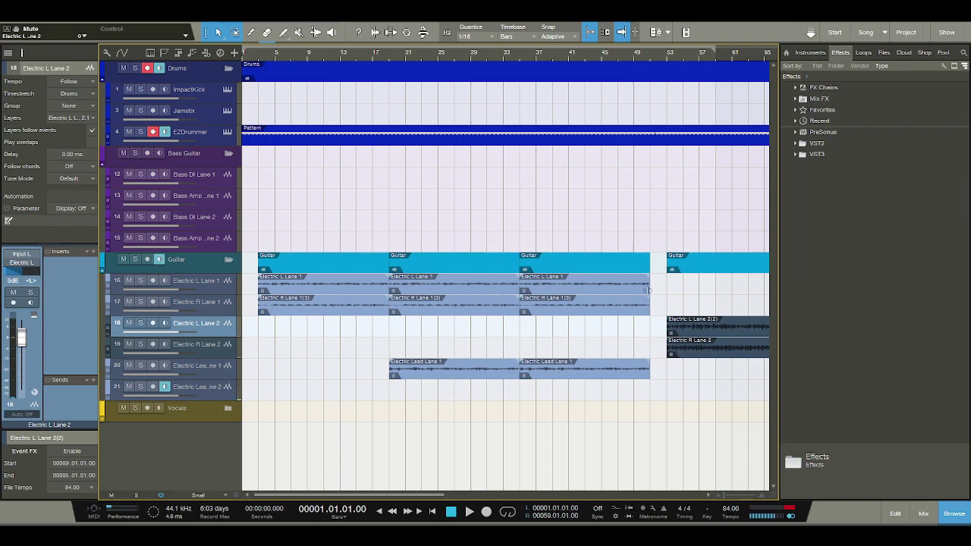
Shorten the last Electric L Lane 1, Electric R Lane 1 and Electric Lead Lane 1 events to end at bar 43
{"action": "left_click_drag", "start_coordinate": [648, 289], "coordinate": [584, 286]}
{"action": "left_click_drag", "start_coordinate": [648, 305], "coordinate": [585, 304]}
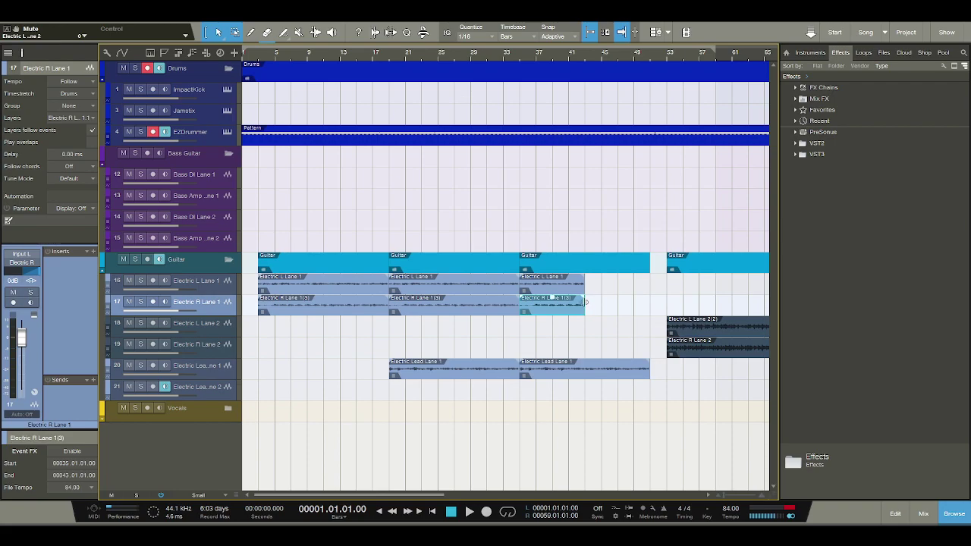
{"action": "left_click_drag", "start_coordinate": [648, 374], "coordinate": [585, 372]}
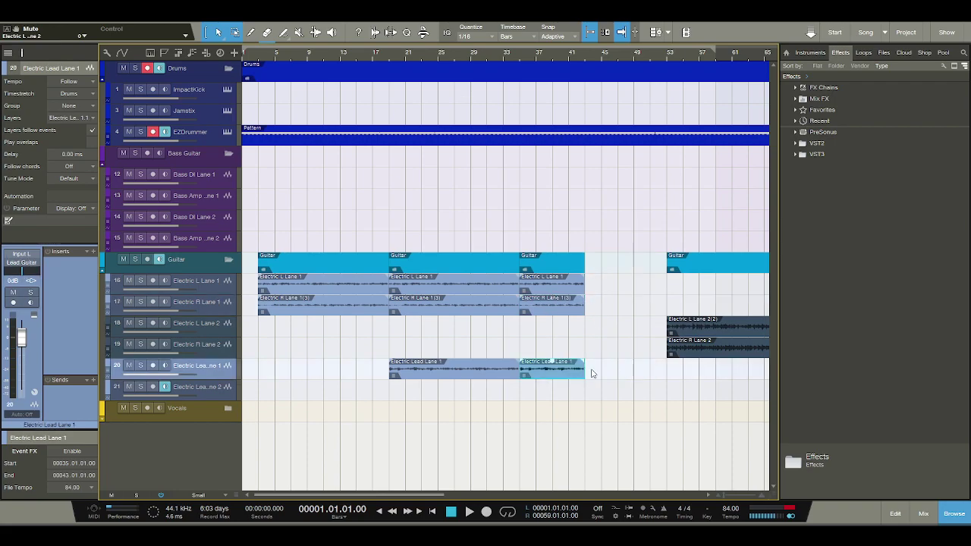
Move all four Electric L Lane 2 and Electric R Lane 2 events earlier so the section starts at bar 44
{"action": "left_click", "coordinate": [700, 351]}
{"action": "left_click", "coordinate": [702, 331], "text": "shift"}
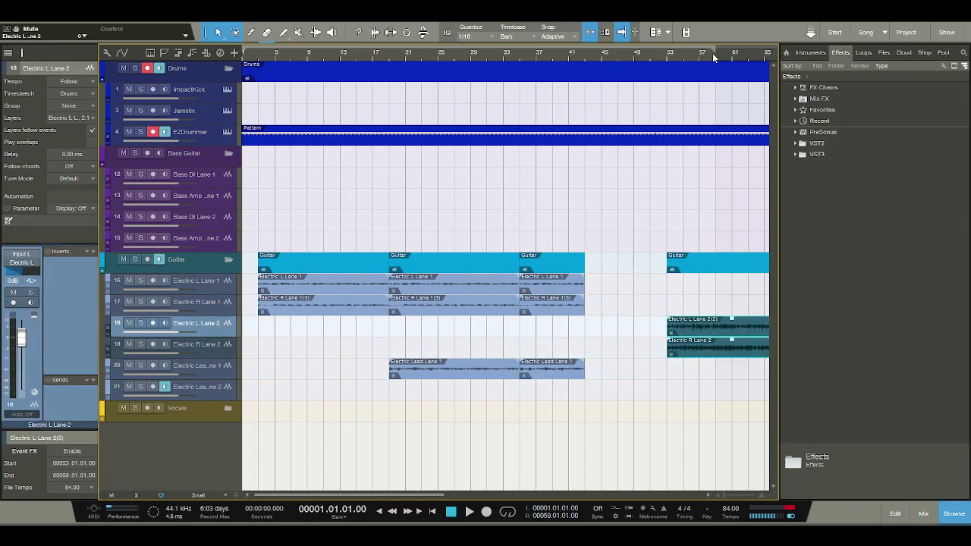
{"action": "key", "text": "w"}
{"action": "key", "text": "w"}
{"action": "left_click", "coordinate": [595, 333], "text": "shift"}
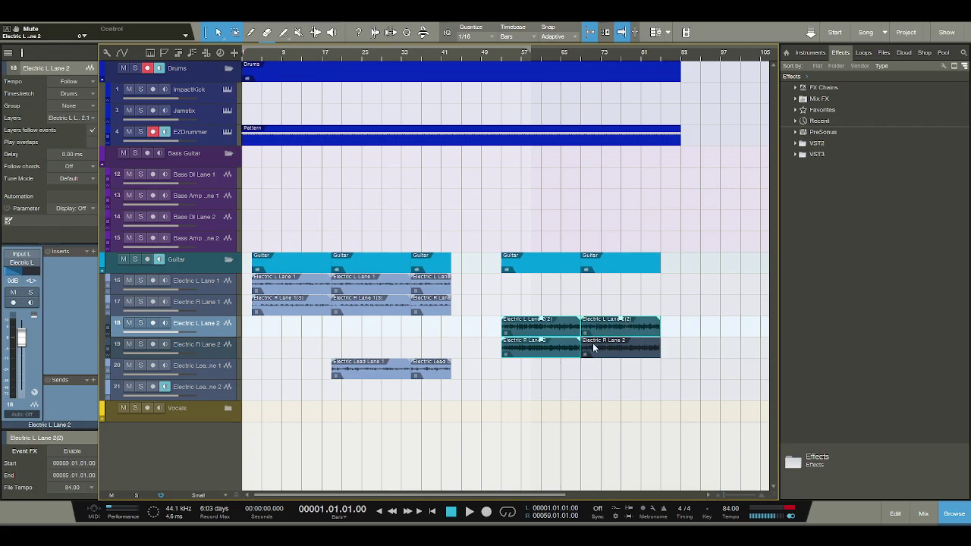
{"action": "left_click", "coordinate": [596, 349], "text": "shift"}
{"action": "key", "text": "e"}
{"action": "key", "text": "e"}
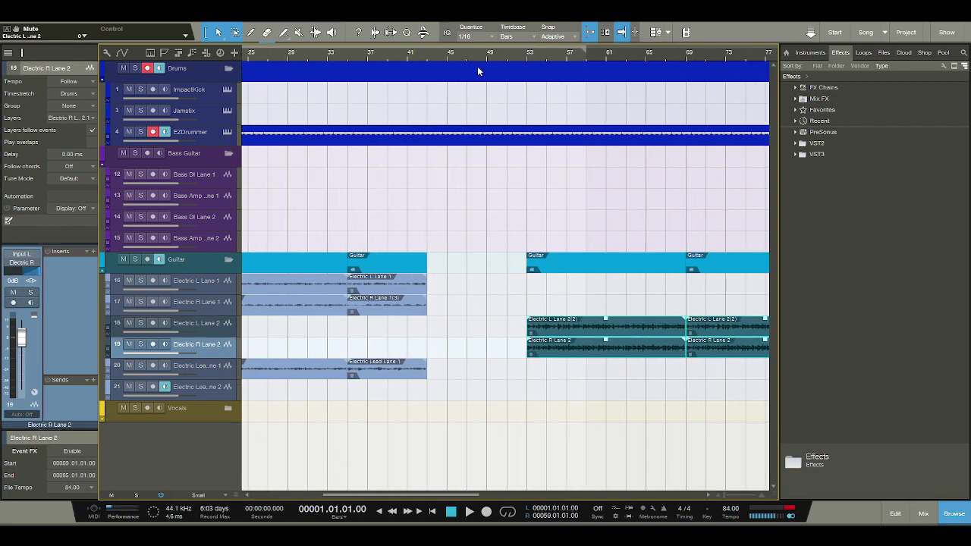
{"action": "key", "text": "f"}
{"action": "key", "text": "alt+Left"}
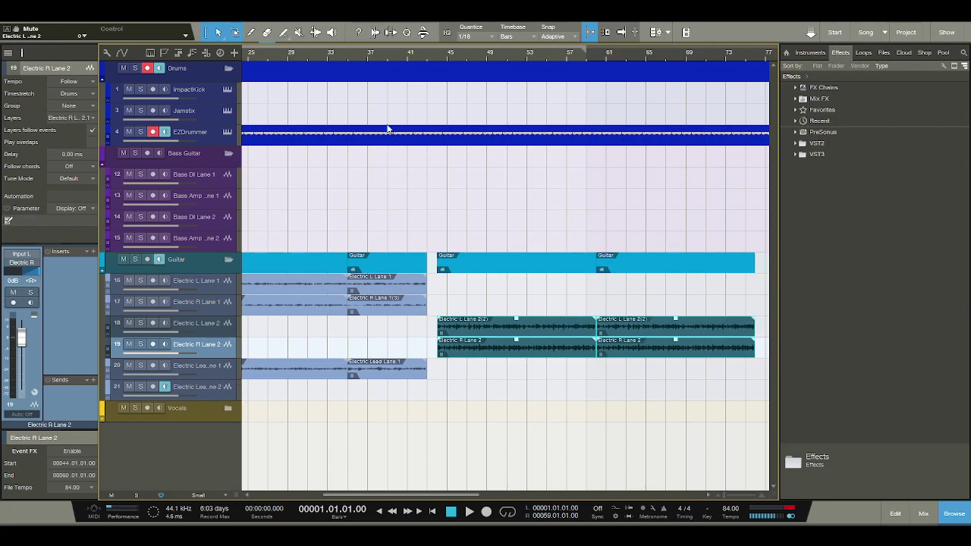
Shift the four lane 2 guitar events to start at bar 45 while playing the transition from just before bar 43
{"action": "left_click", "coordinate": [422, 64]}
{"action": "key", "text": "f"}
{"action": "key", "text": "space"}
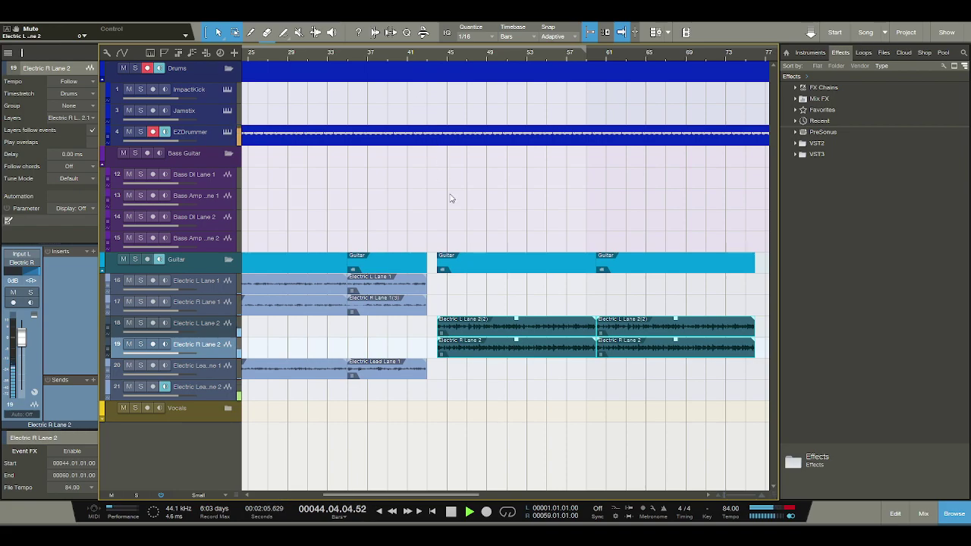
{"action": "left_click_drag", "start_coordinate": [458, 348], "coordinate": [468, 347]}
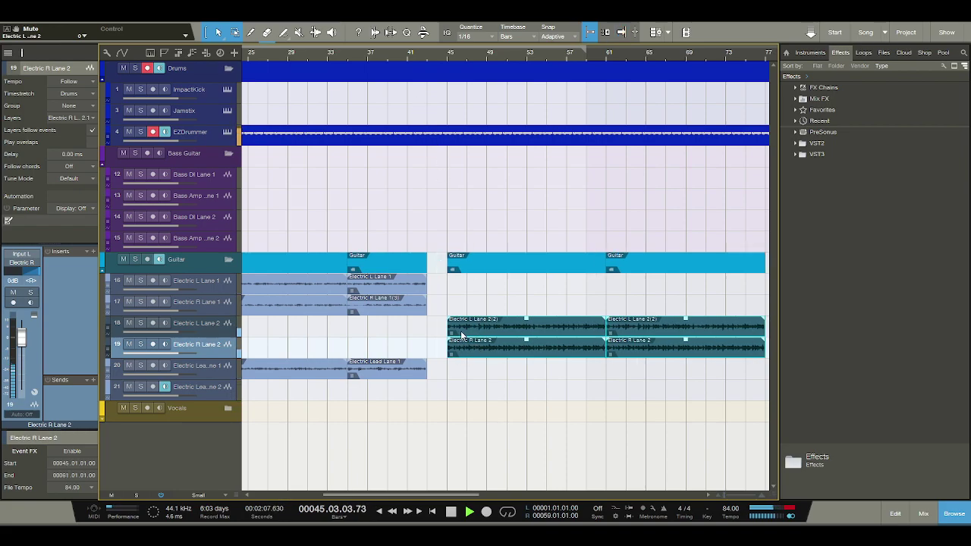
{"action": "left_click", "coordinate": [422, 51]}
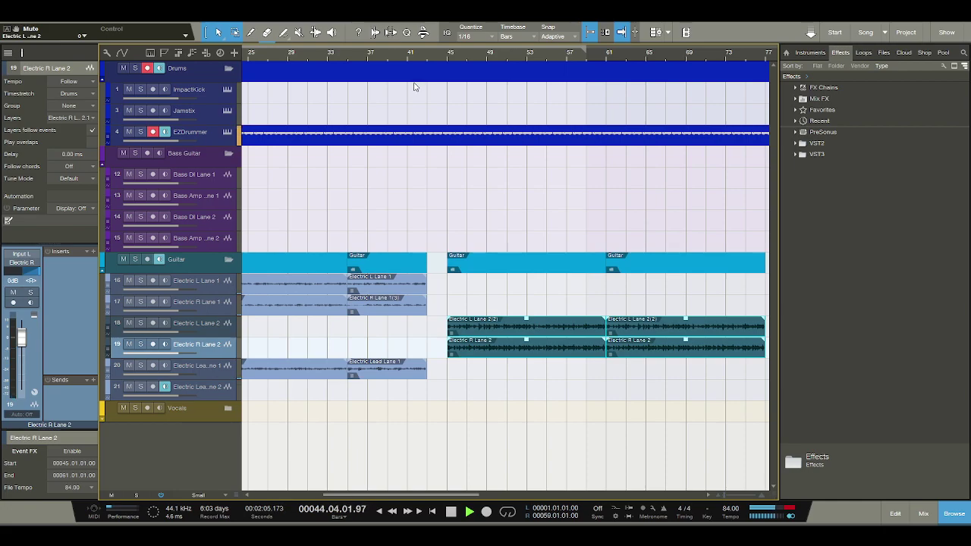
Search the instruments for "bbc" and add BBC Symphony Orchestra as a new track below the Vocals folder
{"action": "left_click", "coordinate": [451, 516]}
{"action": "left_click", "coordinate": [822, 54]}
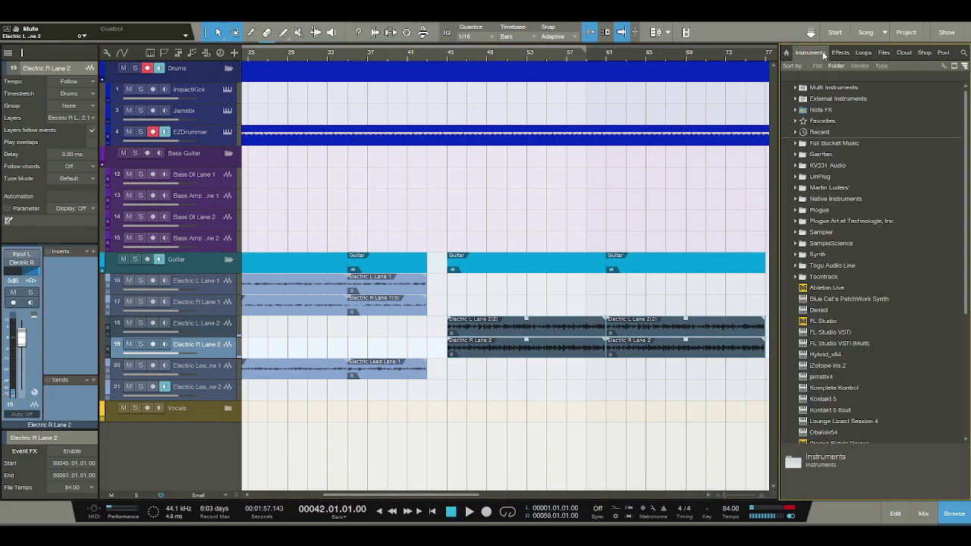
{"action": "left_click", "coordinate": [963, 52]}
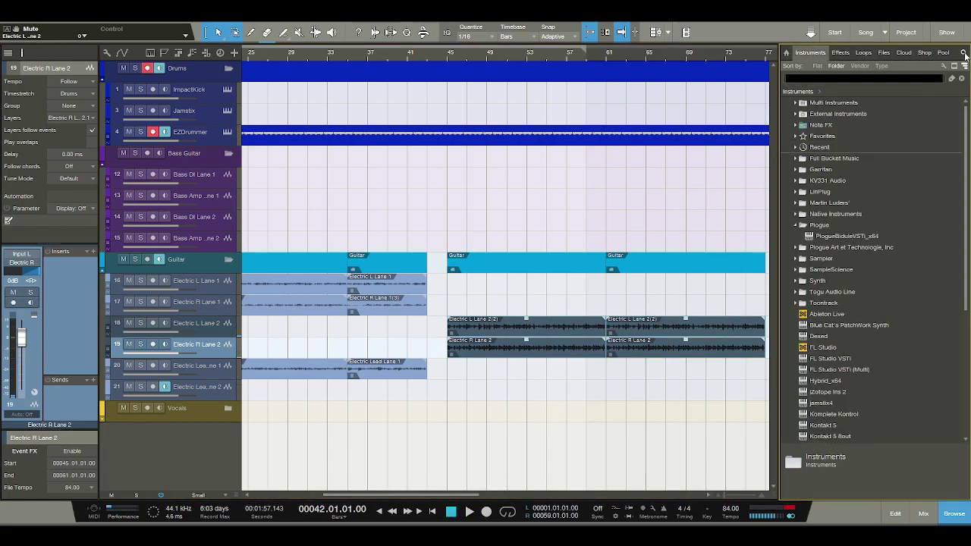
{"action": "type", "text": "bbc"}
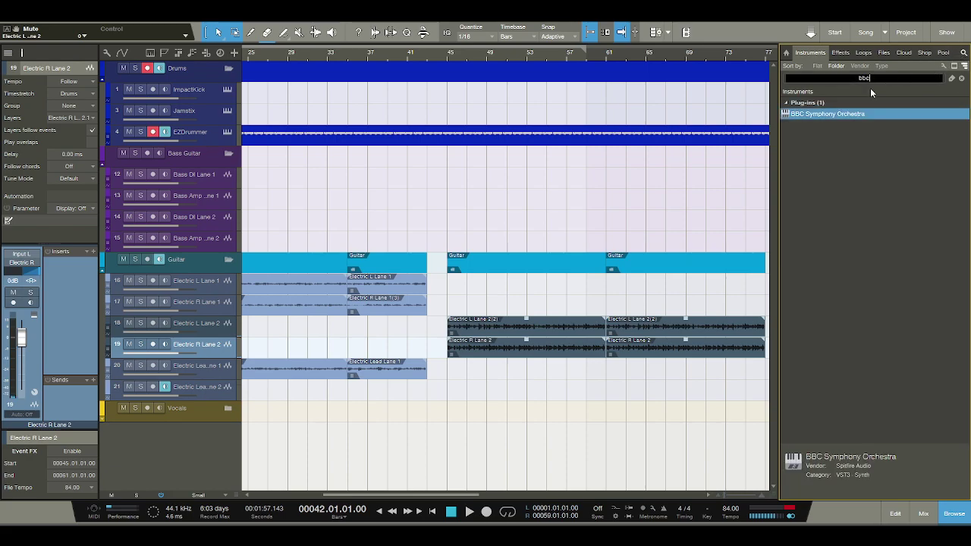
{"action": "left_click_drag", "start_coordinate": [201, 410], "coordinate": [205, 407]}
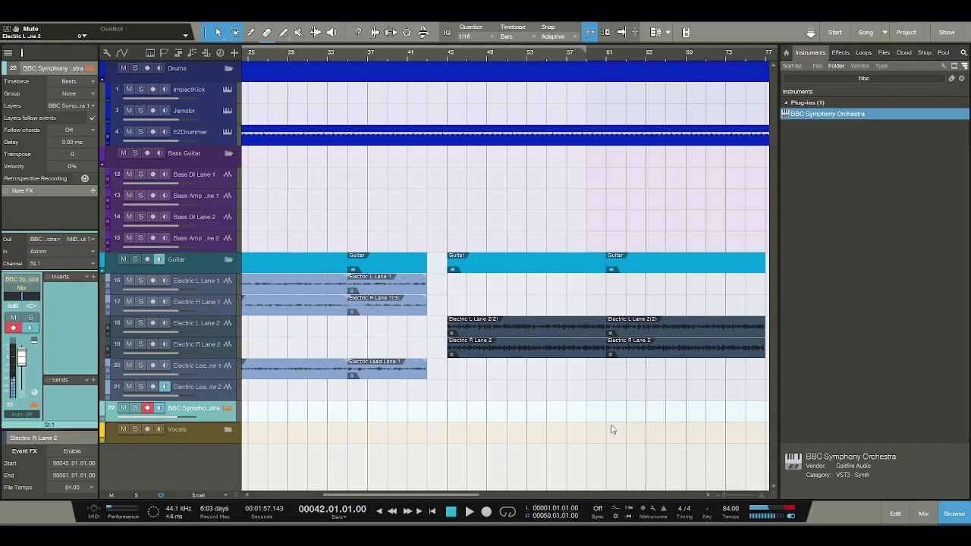
{"action": "left_click_drag", "start_coordinate": [196, 431], "coordinate": [197, 448]}
Remove the Vocals and Lead Vocals folders and delete the Vocal Lane 1 and Vocal Lane 2 tracks
{"action": "left_click", "coordinate": [182, 408]}
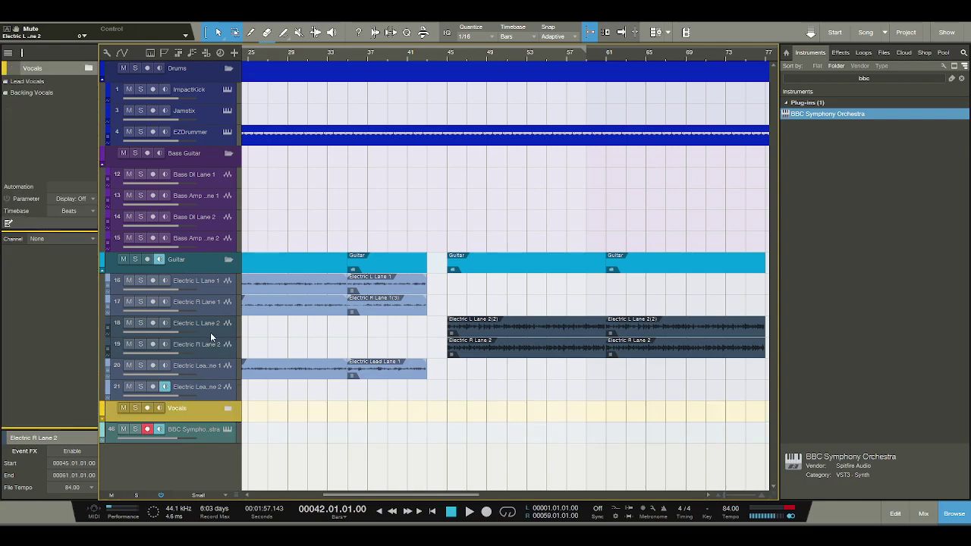
{"action": "left_click", "coordinate": [194, 407]}
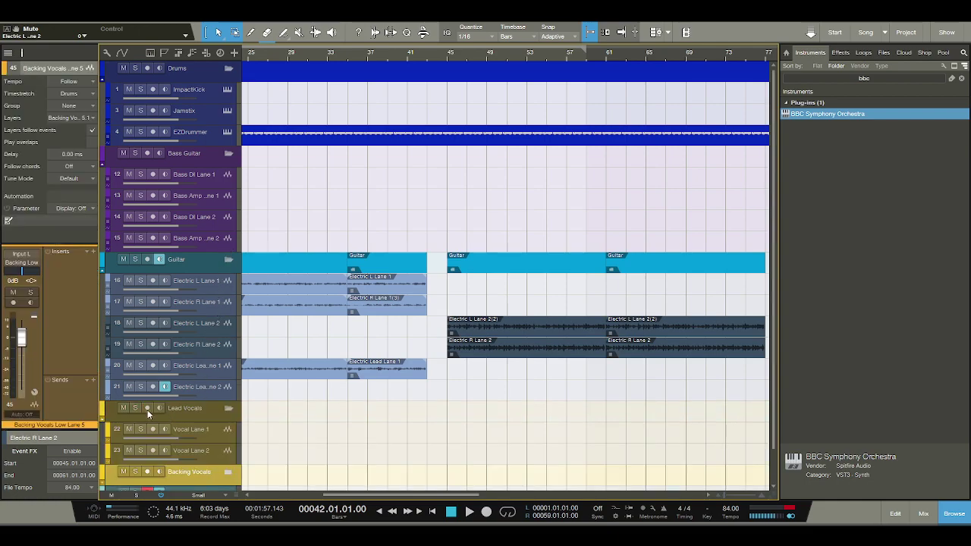
{"action": "left_click", "coordinate": [176, 410]}
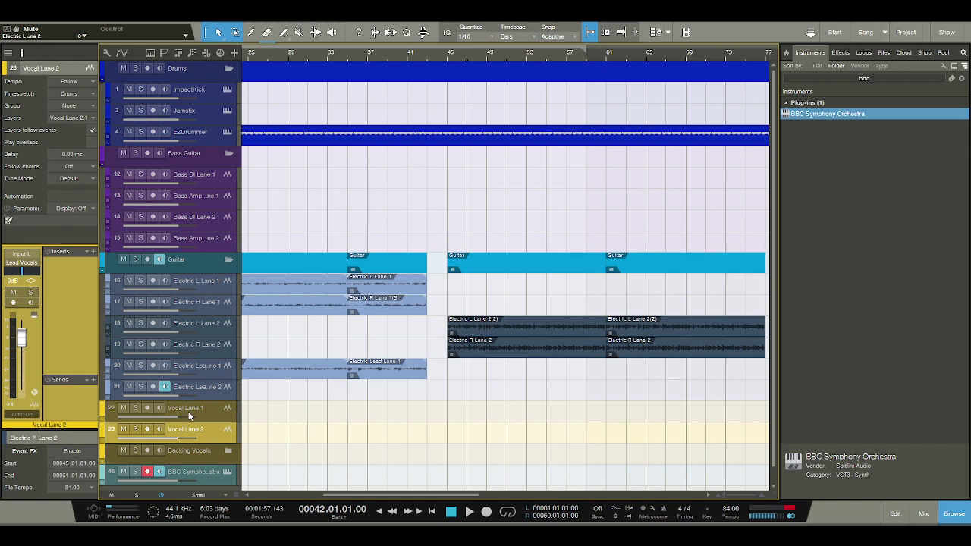
{"action": "left_click", "coordinate": [188, 411]}
{"action": "key", "text": "Delete"}
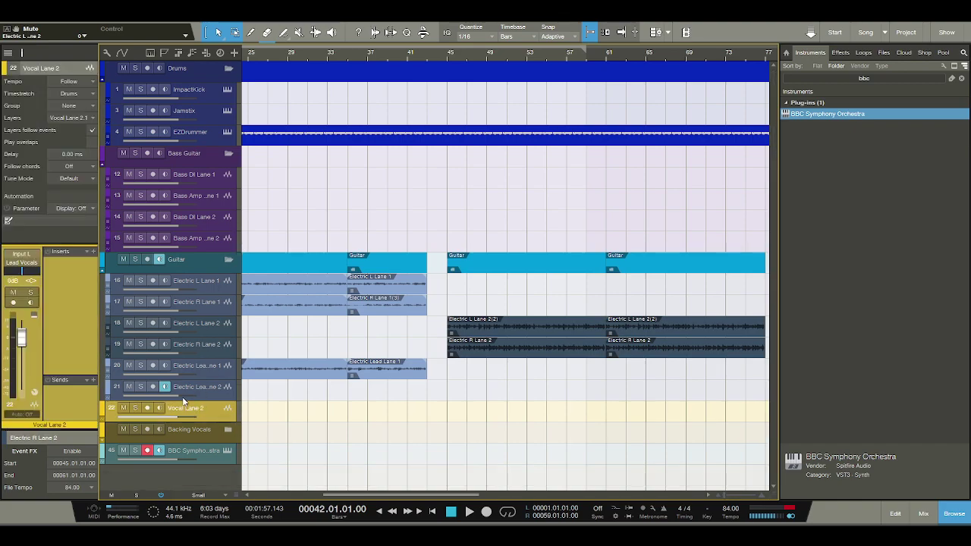
{"action": "key", "text": "Delete"}
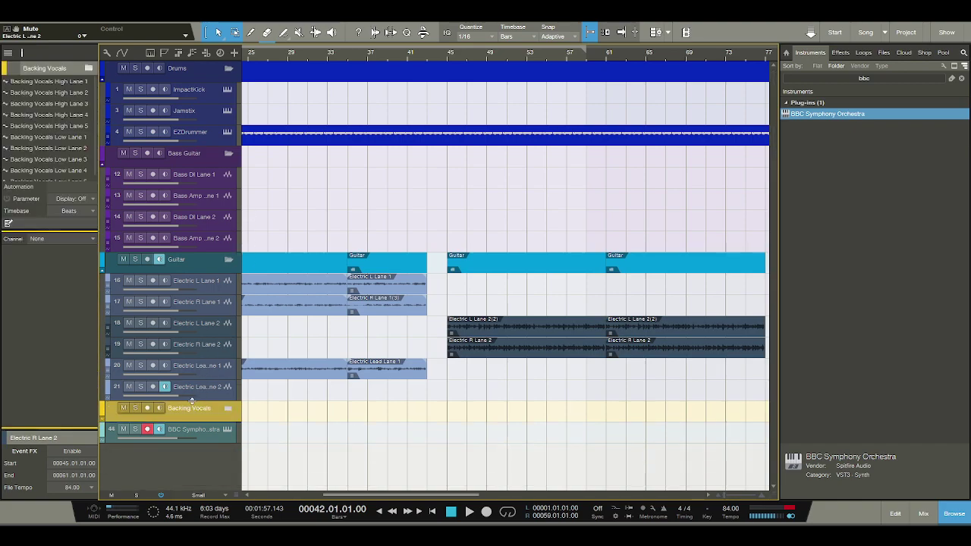
Remove the Backing Vocals folder and delete all of its high and low lane tracks
{"action": "key", "text": "Delete"}
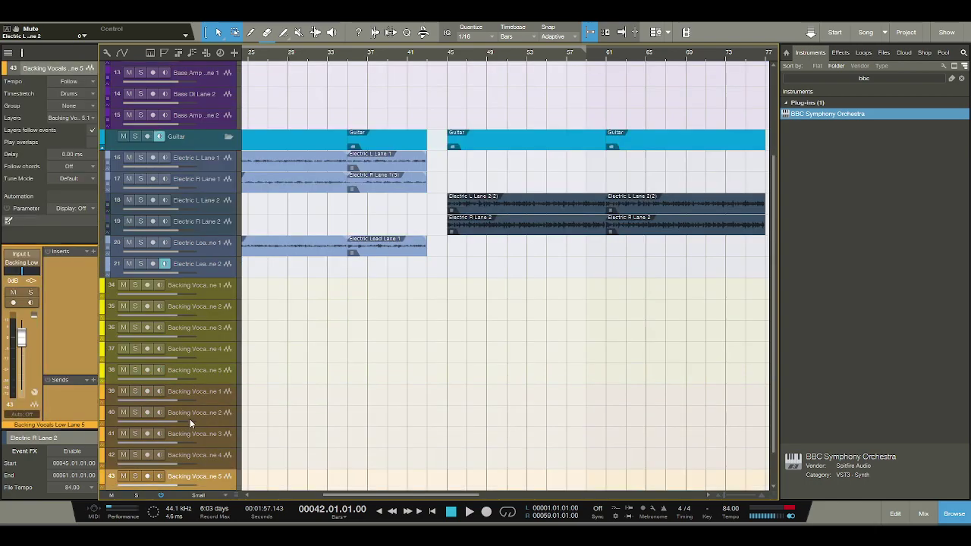
{"action": "left_click", "coordinate": [203, 290], "text": "shift"}
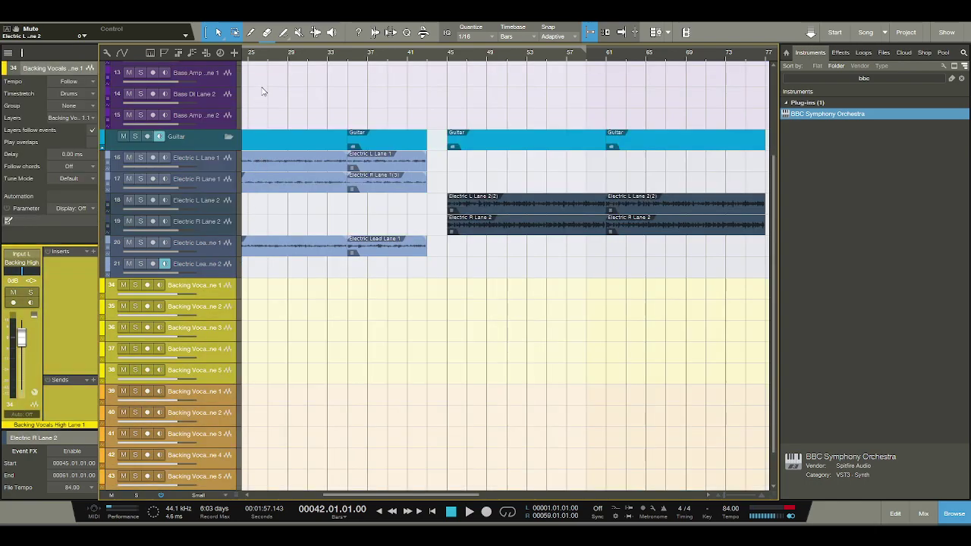
{"action": "key", "text": "Delete"}
Create an empty event on the BBC Symphony Orchestra track from bar 43 and shorten it to end at bar 49
{"action": "left_click", "coordinate": [211, 416]}
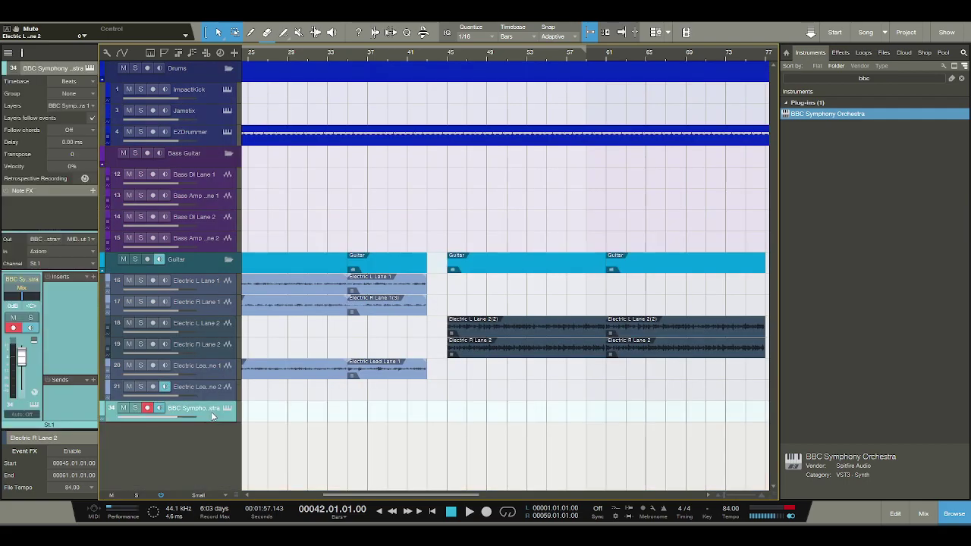
{"action": "double_click", "coordinate": [438, 413]}
{"action": "left_click_drag", "start_coordinate": [577, 409], "coordinate": [639, 420]}
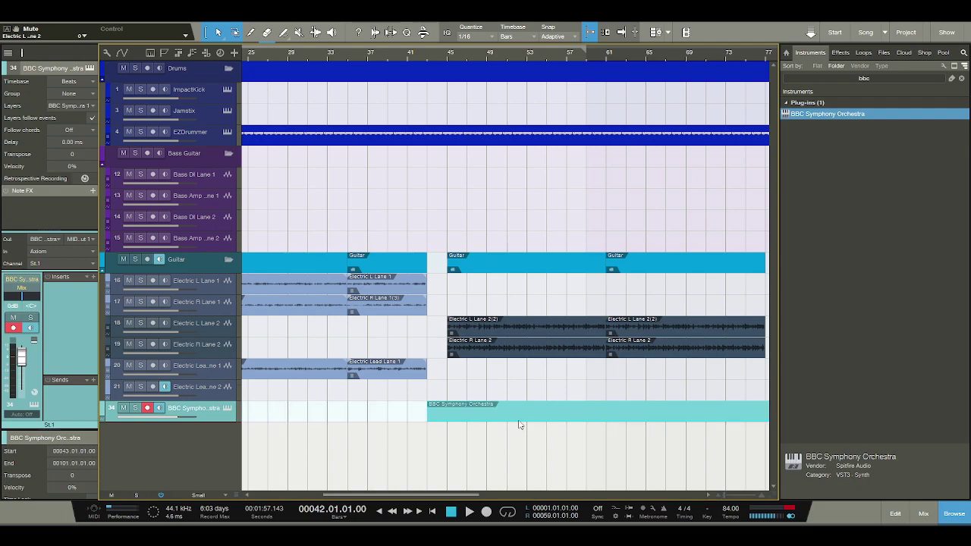
{"action": "left_click", "coordinate": [509, 67]}
{"action": "key", "text": "w"}
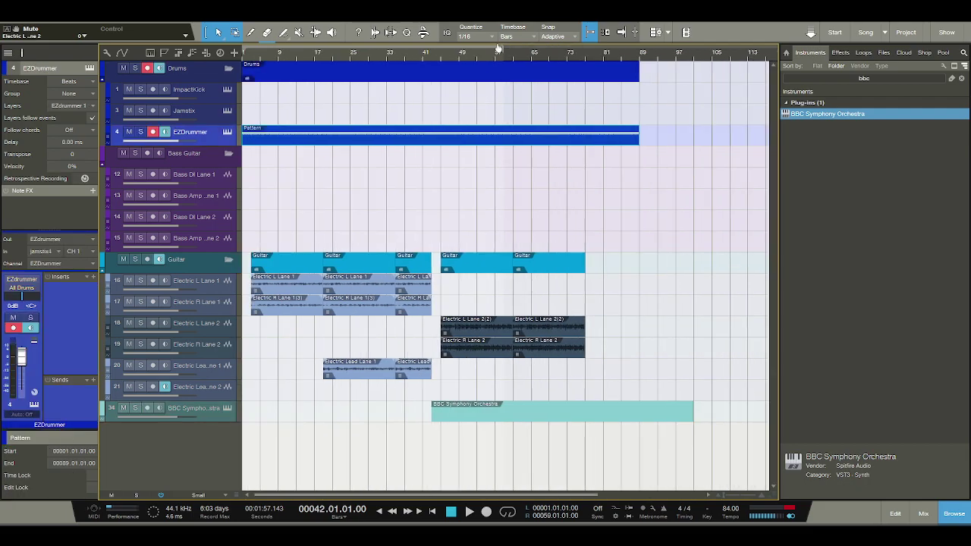
{"action": "left_click", "coordinate": [595, 415]}
{"action": "left_click_drag", "start_coordinate": [595, 414], "coordinate": [413, 414]}
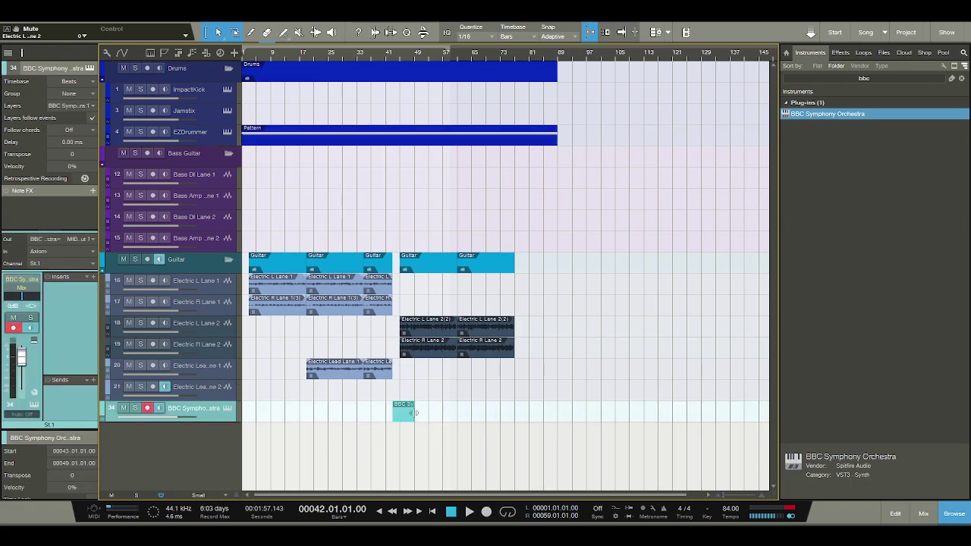
Open the BBC Symphony Orchestra event for note editing and audition pitches on its keyboard
{"action": "double_click", "coordinate": [404, 414]}
{"action": "left_click", "coordinate": [234, 404]}
{"action": "left_click", "coordinate": [234, 410]}
{"action": "scroll", "coordinate": [234, 402], "scroll_direction": "up", "scroll_amount": 2}
{"action": "left_click", "coordinate": [233, 394]}
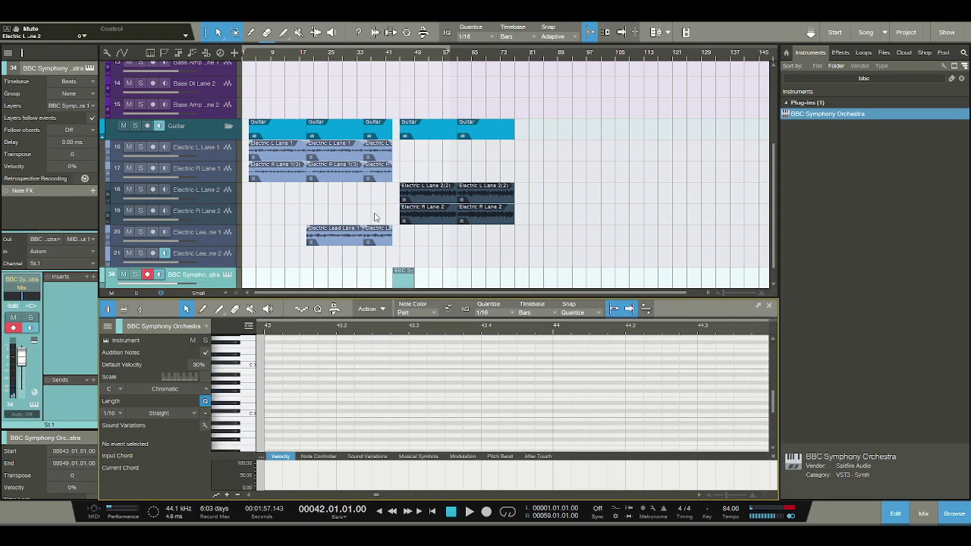
Play the guitar transition from bar 42, and again from bar 40, while listening for matching orchestra pitches
{"action": "key", "text": "space"}
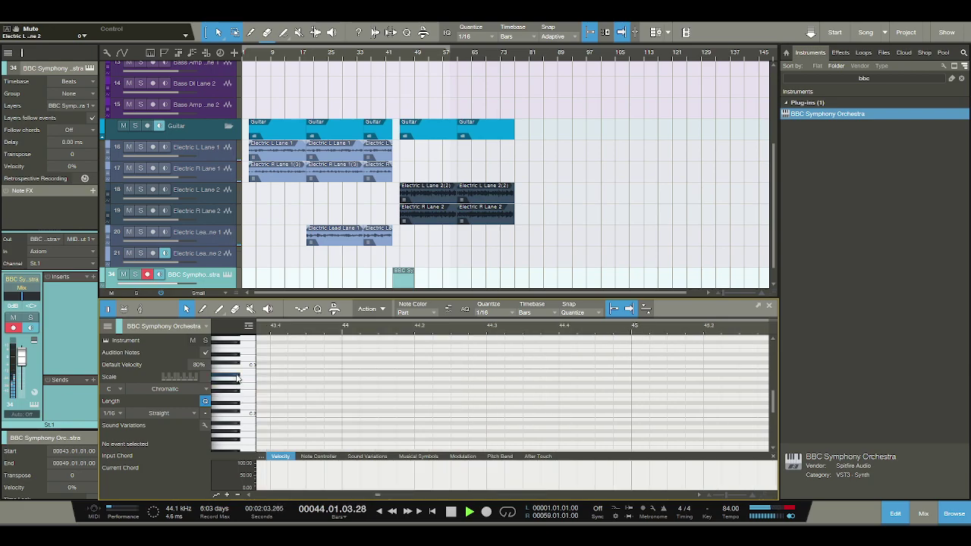
{"action": "left_click", "coordinate": [384, 58]}
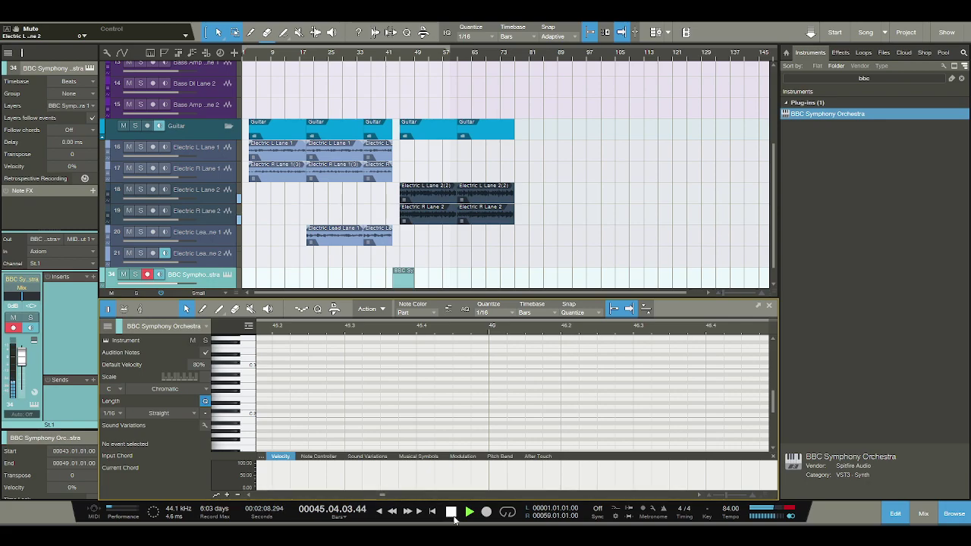
{"action": "key", "text": "space"}
{"action": "scroll", "coordinate": [244, 379], "scroll_direction": "down", "scroll_amount": 1}
{"action": "scroll", "coordinate": [245, 379], "scroll_direction": "up", "scroll_amount": 1}
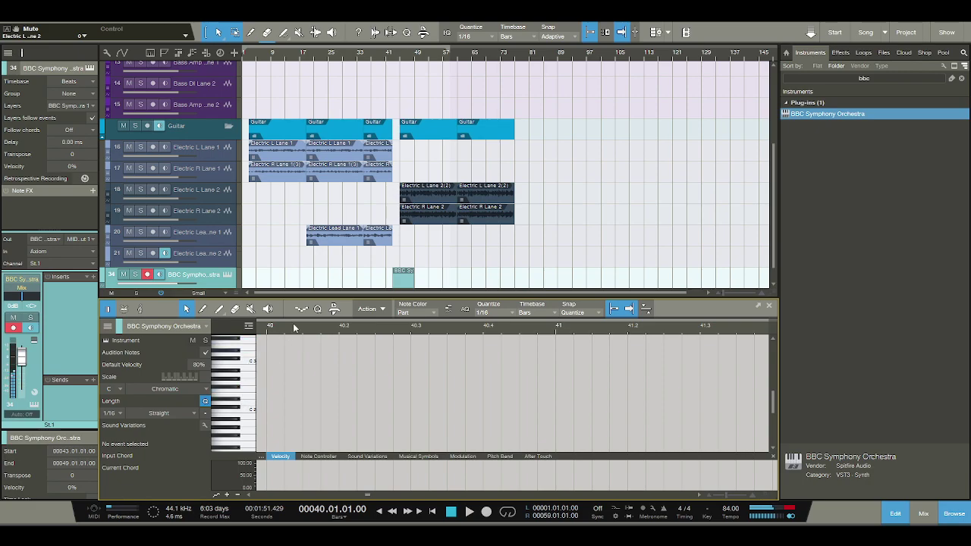
Move the BBC Symphony Orchestra event to start at bar 45 and place the playback position there
{"action": "left_click_drag", "start_coordinate": [304, 326], "coordinate": [328, 311]}
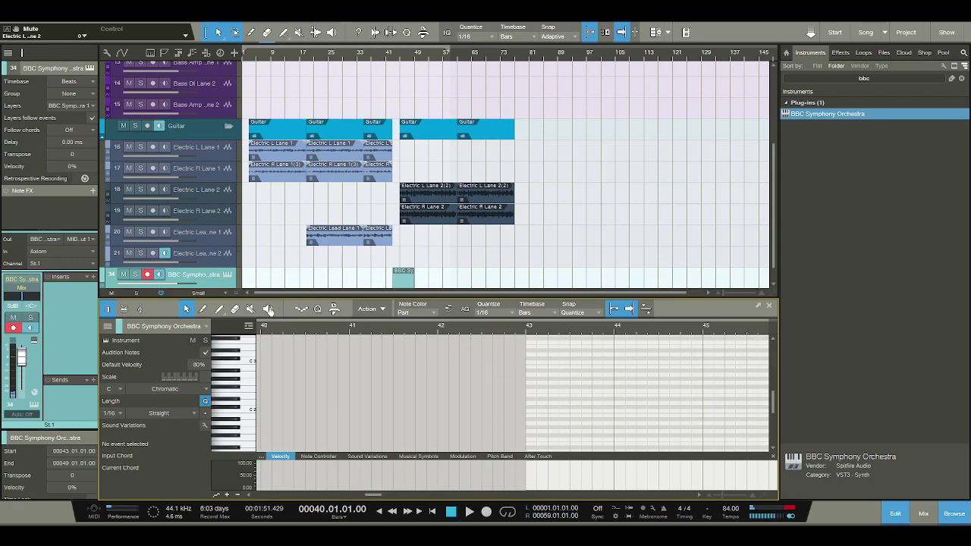
{"action": "left_click", "coordinate": [410, 286]}
{"action": "left_click_drag", "start_coordinate": [413, 286], "coordinate": [412, 286]}
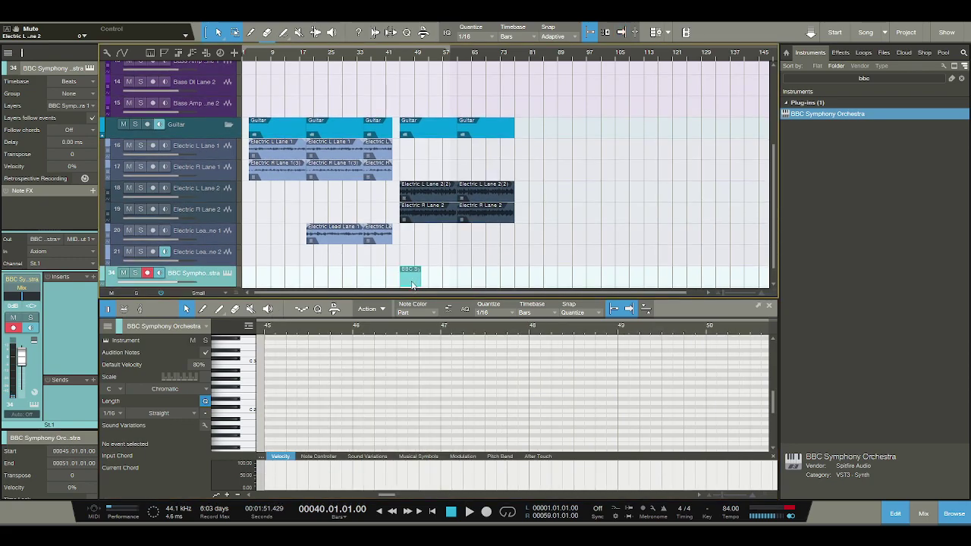
{"action": "left_click", "coordinate": [400, 61]}
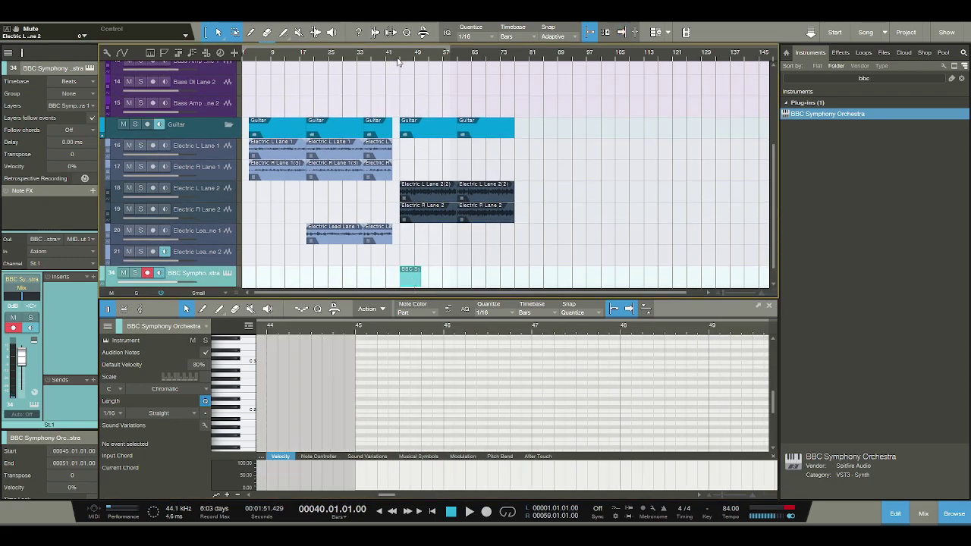
{"action": "left_click_drag", "start_coordinate": [407, 63], "coordinate": [409, 73]}
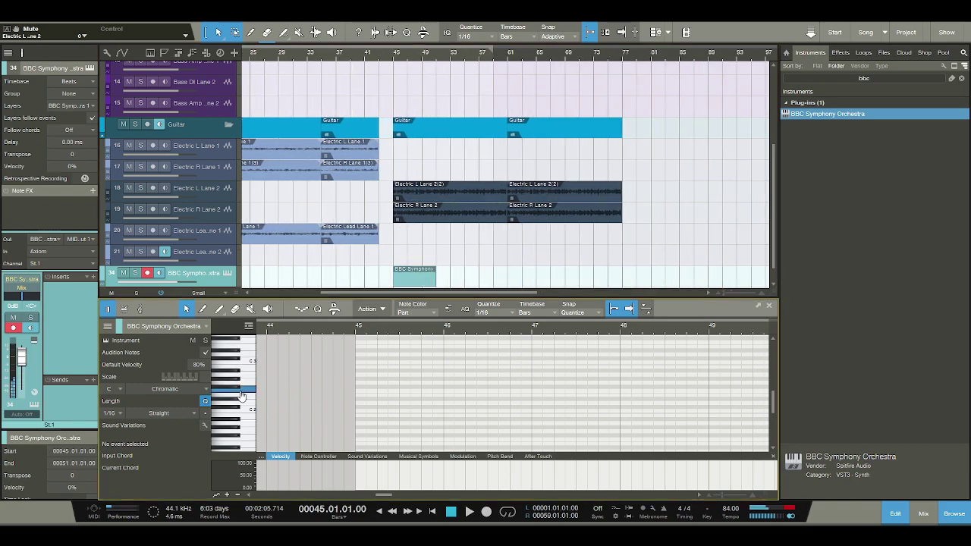
Draw an F2 note at bar 45, lengthen it to one full bar, and check it against the guitars
{"action": "left_click", "coordinate": [358, 392]}
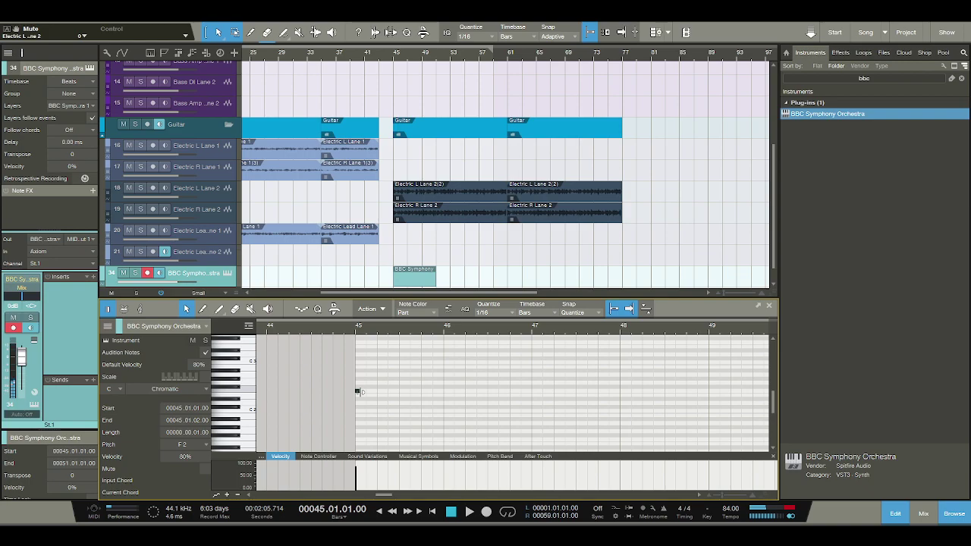
{"action": "key", "text": "space"}
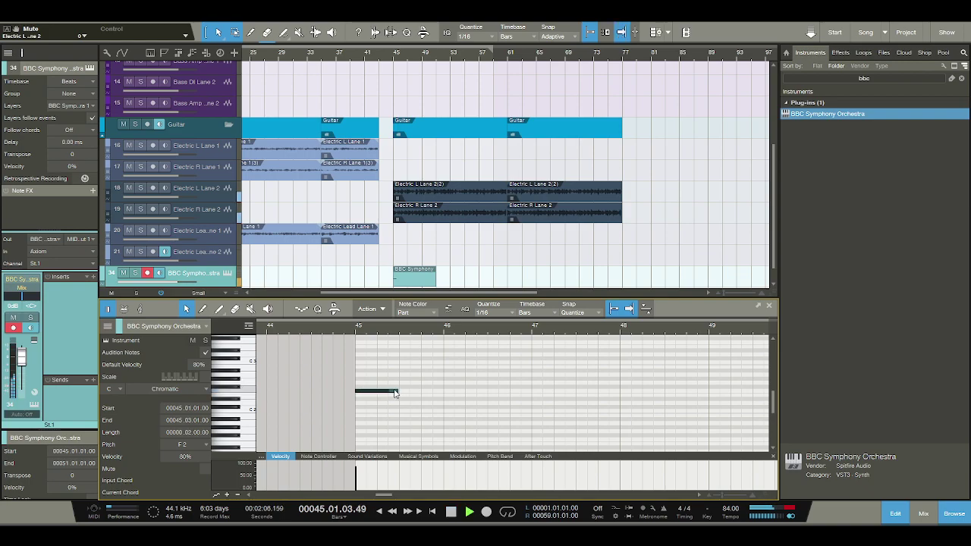
{"action": "key", "text": "space"}
{"action": "left_click_drag", "start_coordinate": [394, 393], "coordinate": [435, 392]}
{"action": "key", "text": "space"}
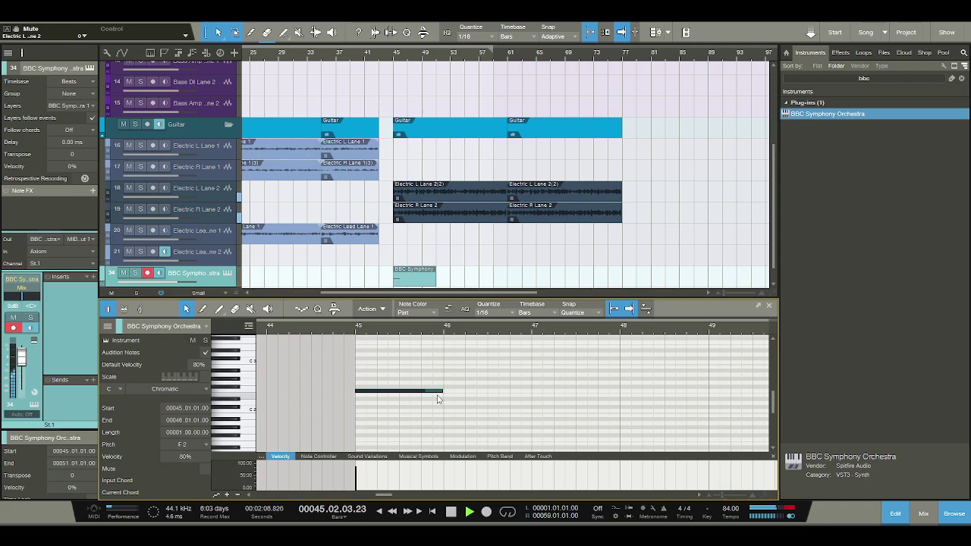
{"action": "double_click", "coordinate": [450, 512]}
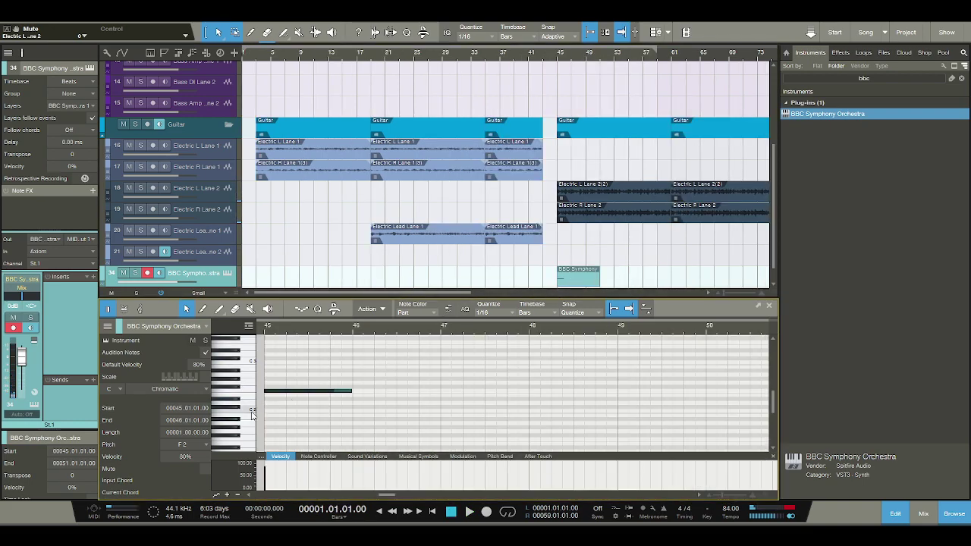
Add a one-bar A#1 note beneath the F2 at bar 45 and play it back from there
{"action": "left_click_drag", "start_coordinate": [267, 421], "coordinate": [331, 422]}
{"action": "key", "text": "space"}
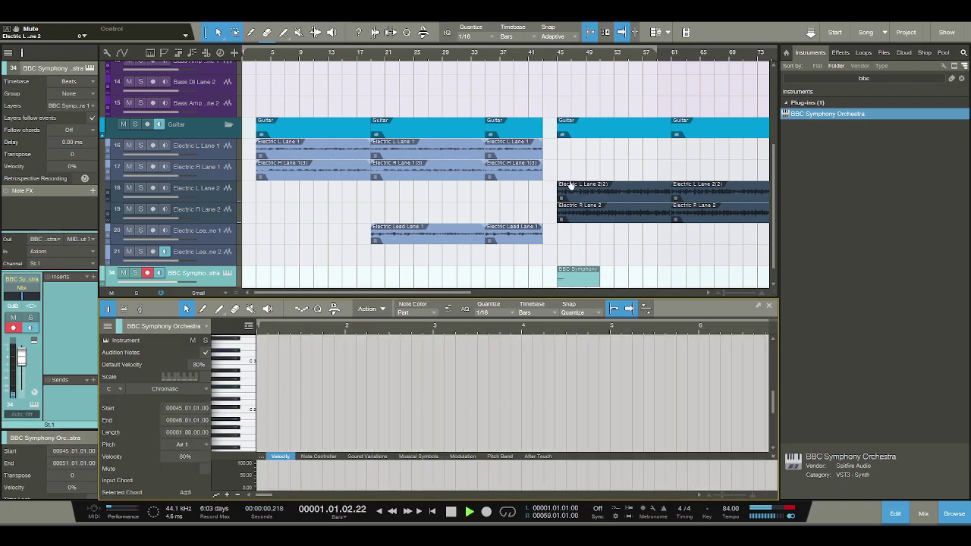
{"action": "left_click", "coordinate": [558, 58]}
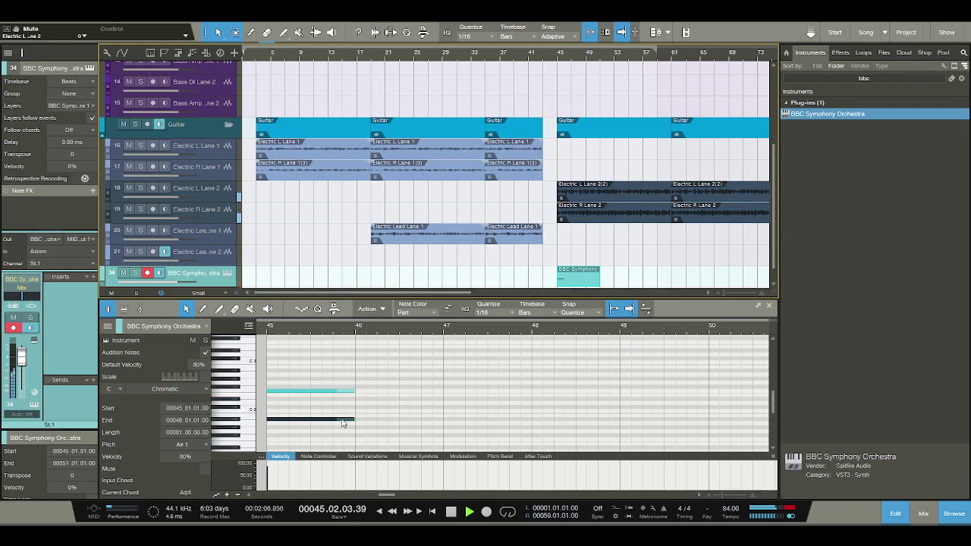
{"action": "left_click", "coordinate": [451, 512]}
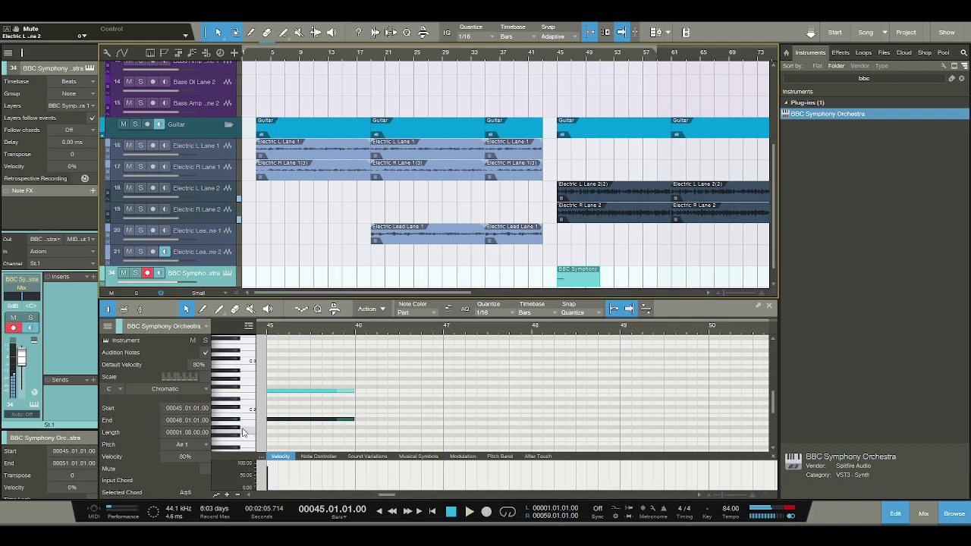
Add one-bar F#1 and D#2 notes at bar 46 and play the orchestra part from bar 45
{"action": "left_click", "coordinate": [358, 436]}
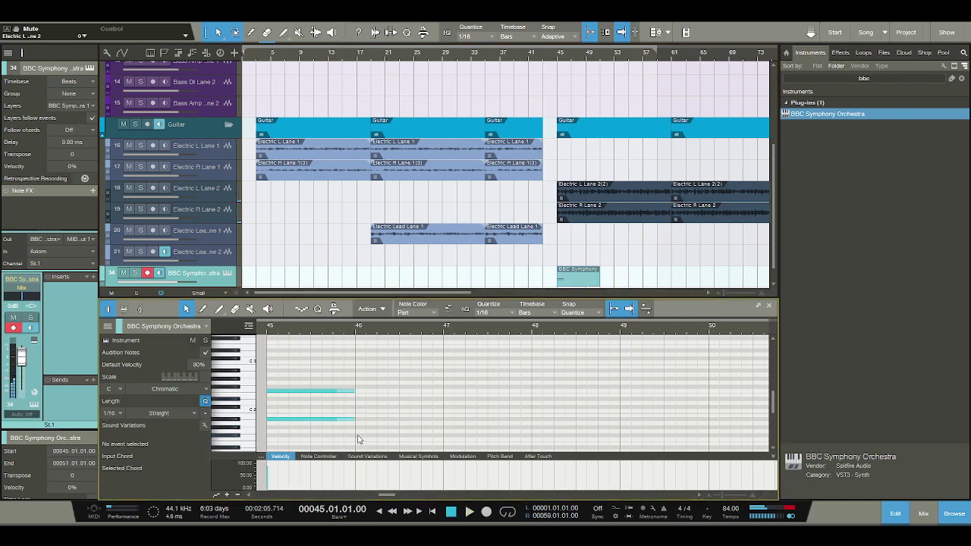
{"action": "left_click_drag", "start_coordinate": [358, 436], "coordinate": [442, 436]}
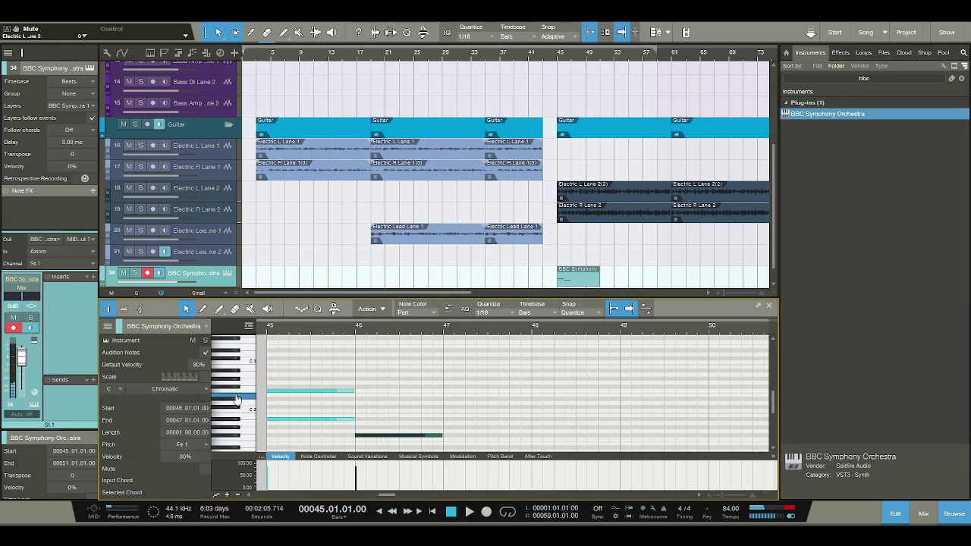
{"action": "left_click", "coordinate": [357, 399]}
{"action": "left_click_drag", "start_coordinate": [359, 400], "coordinate": [441, 399]}
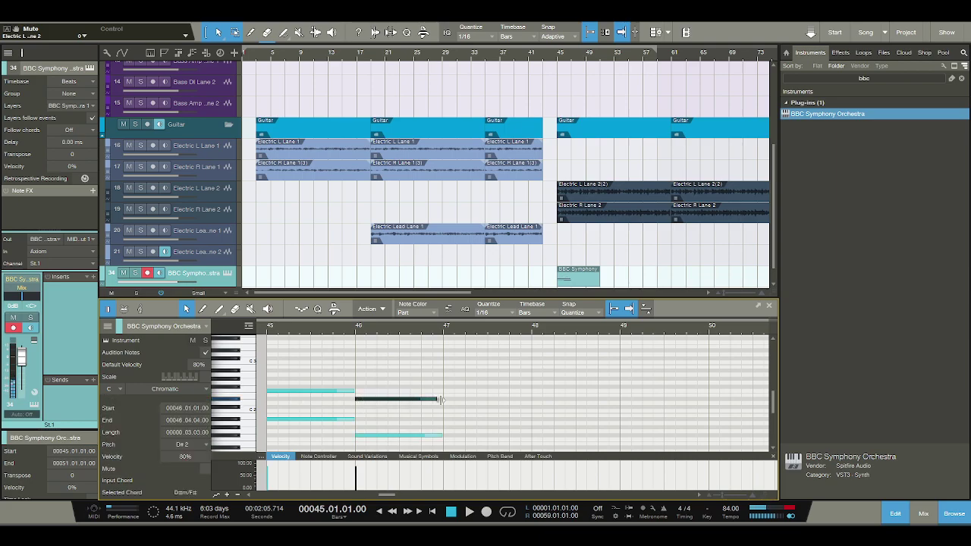
{"action": "key", "text": "space"}
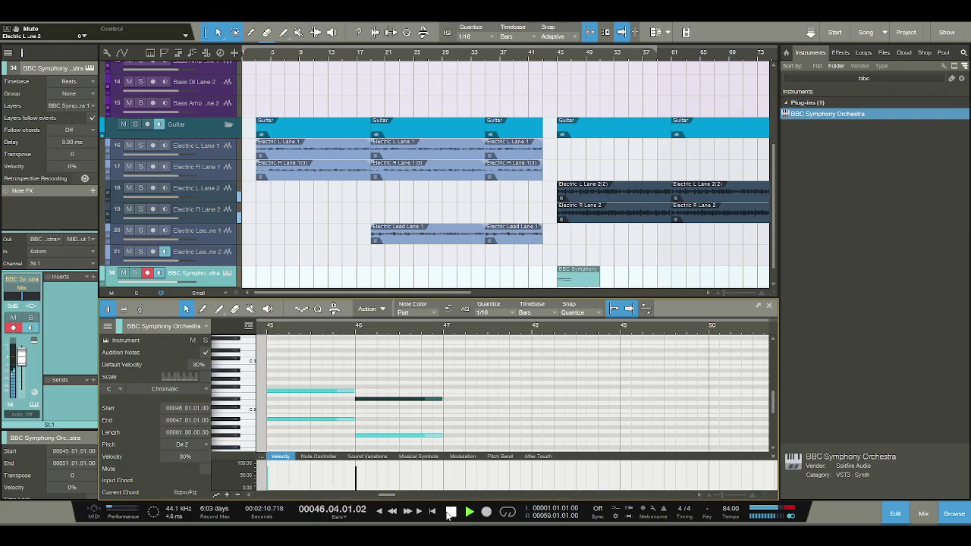
{"action": "left_click", "coordinate": [450, 513]}
{"action": "scroll", "coordinate": [445, 427], "scroll_direction": "down", "scroll_amount": 1}
{"action": "left_click", "coordinate": [444, 442]}
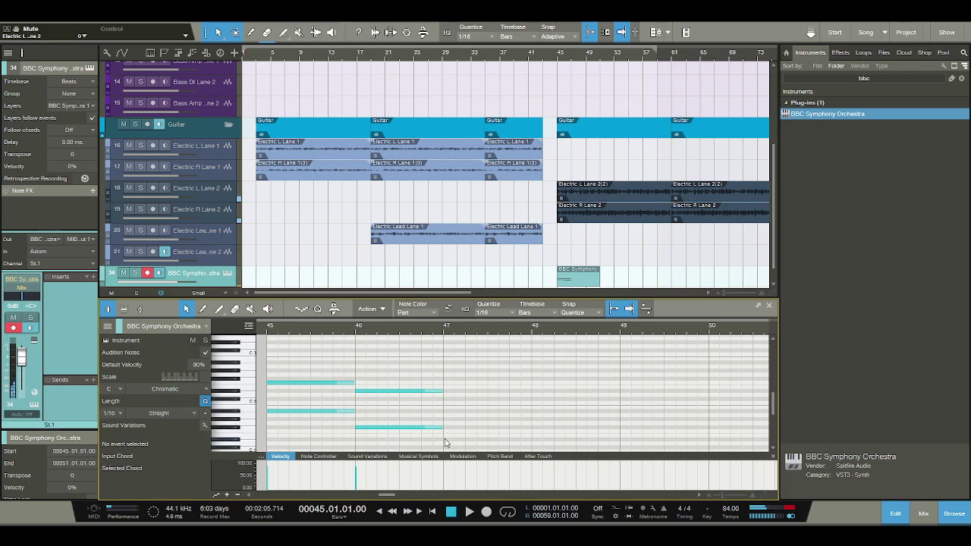
Draw a C#2 note at bar 47 of the orchestra part and lengthen it to one full bar
{"action": "left_click", "coordinate": [438, 391]}
{"action": "left_click", "coordinate": [444, 402]}
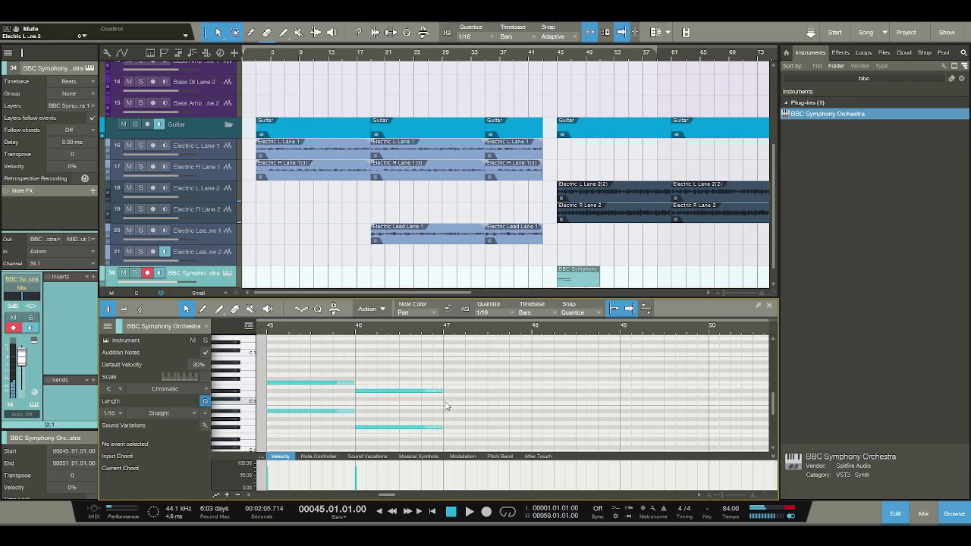
{"action": "left_click", "coordinate": [445, 402]}
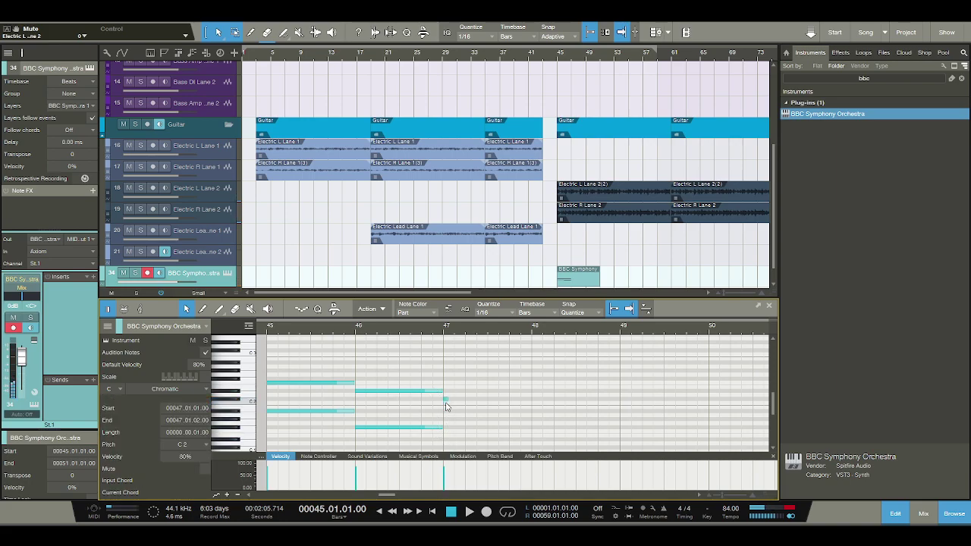
{"action": "left_click_drag", "start_coordinate": [447, 400], "coordinate": [531, 401]}
{"action": "scroll", "coordinate": [458, 422], "scroll_direction": "down", "scroll_amount": 1}
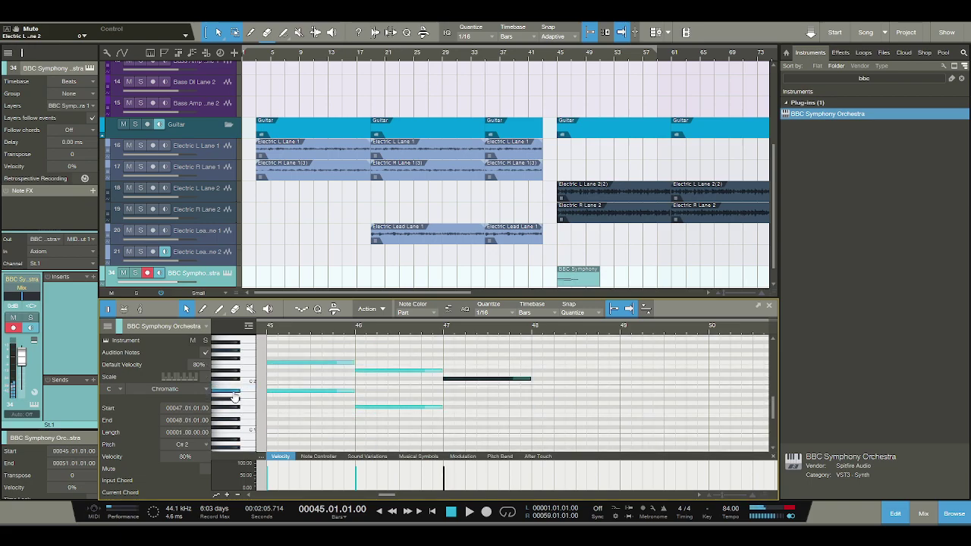
Add a one-bar C#1 note beneath the C#2 at bar 47 and play the part from bar 45
{"action": "left_click", "coordinate": [234, 430]}
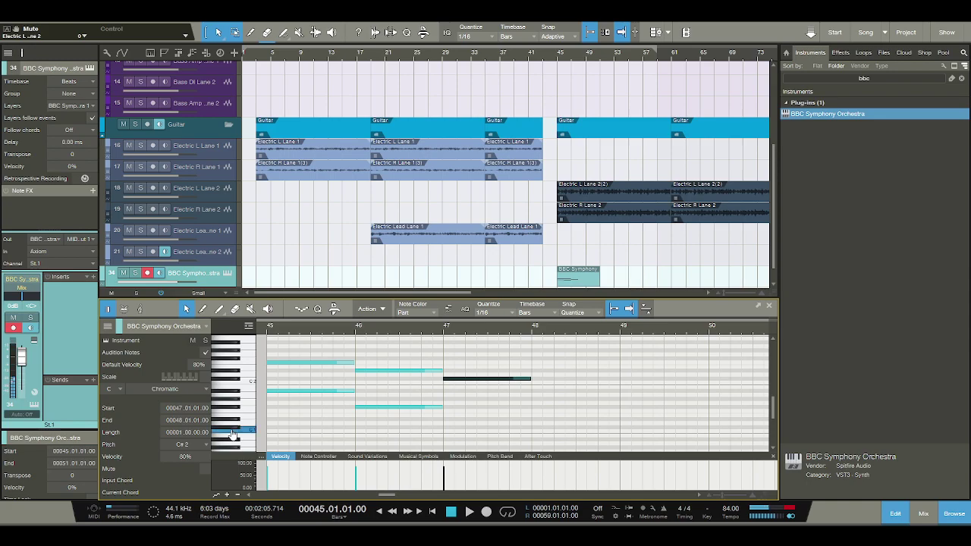
{"action": "left_click", "coordinate": [448, 427]}
{"action": "left_click_drag", "start_coordinate": [474, 429], "coordinate": [531, 427]}
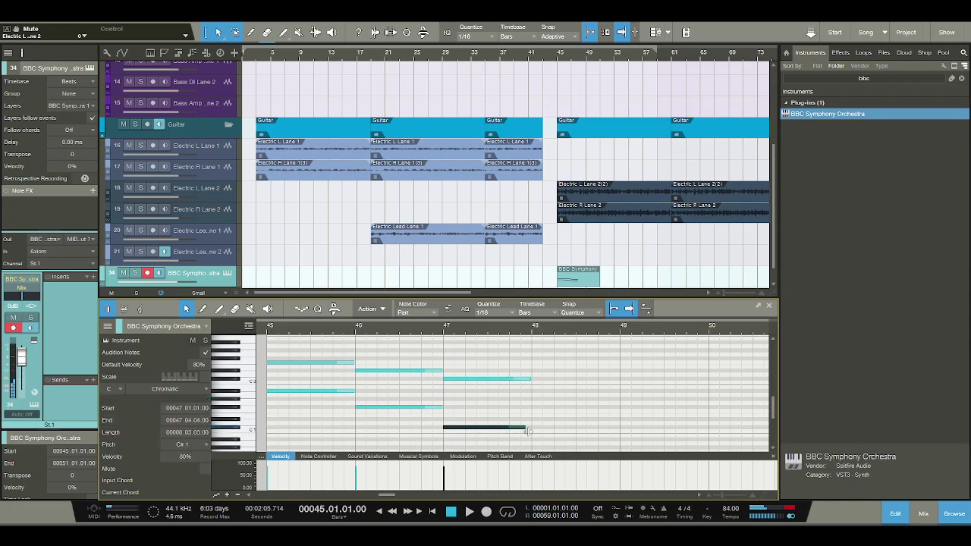
{"action": "key", "text": "space"}
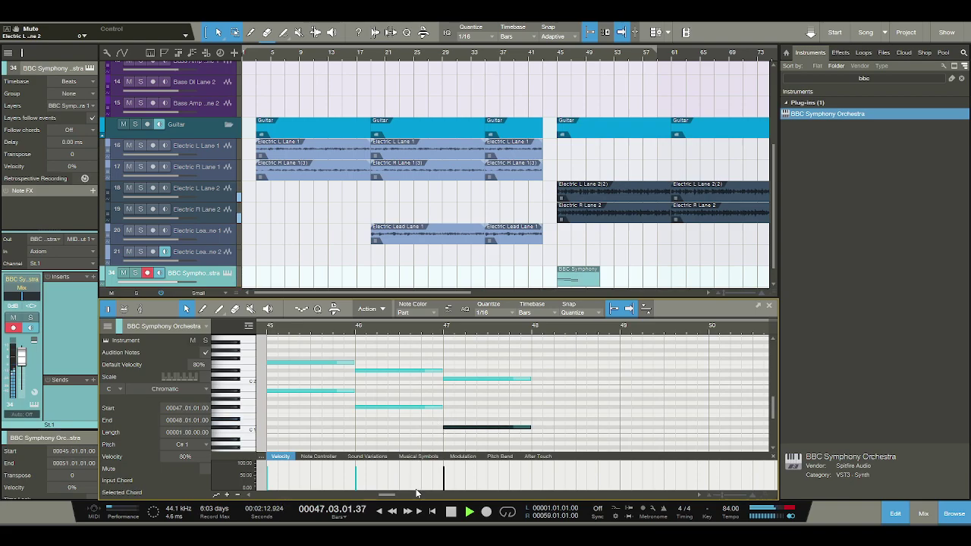
{"action": "left_click", "coordinate": [451, 513]}
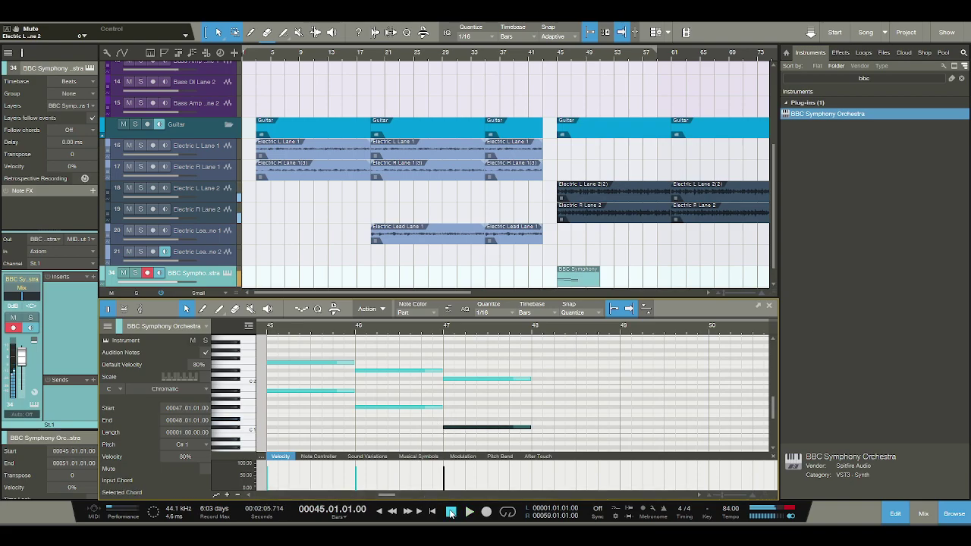
Fill bar 48 with half-bar notes, D#1 and F#1 in the lower voice and A#1 and C2 in the upper voice, and play them back
{"action": "left_click", "coordinate": [535, 417]}
{"action": "left_click_drag", "start_coordinate": [534, 418], "coordinate": [618, 408]}
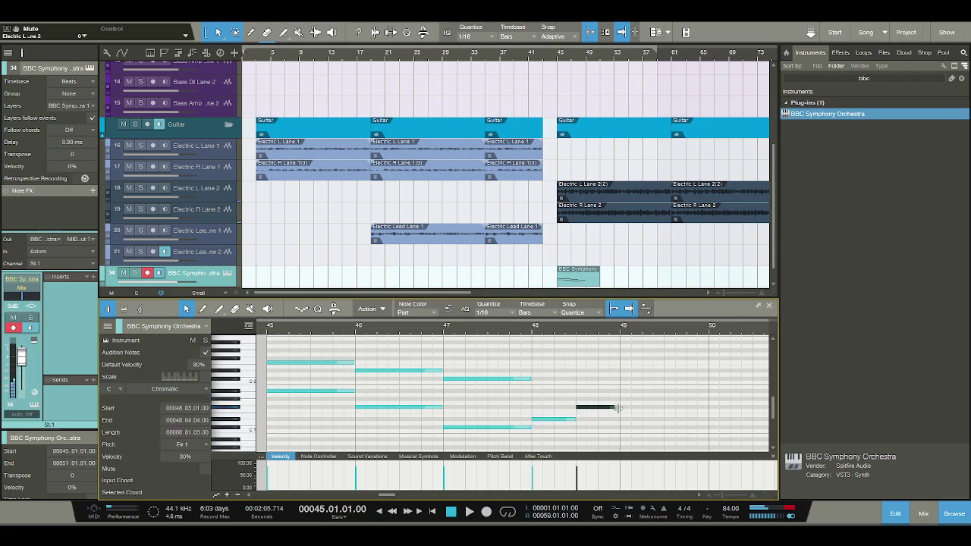
{"action": "left_click", "coordinate": [539, 366]}
{"action": "left_click", "coordinate": [535, 371]}
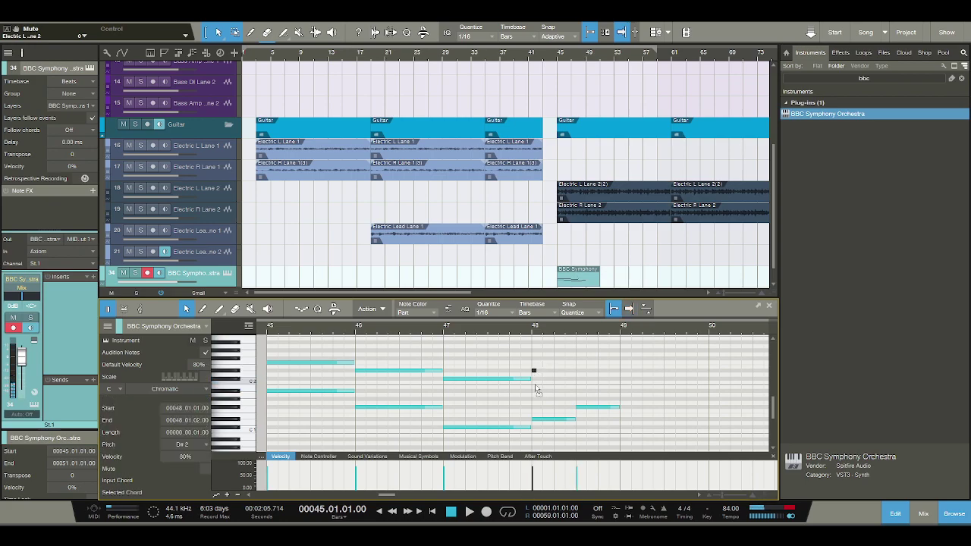
{"action": "left_click_drag", "start_coordinate": [536, 393], "coordinate": [613, 384]}
{"action": "left_click", "coordinate": [578, 384]}
{"action": "key", "text": "space"}
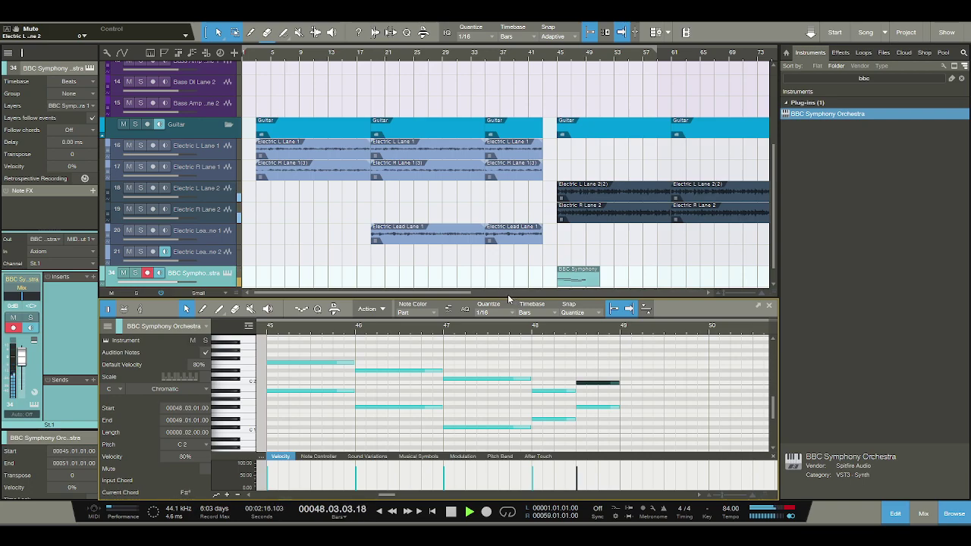
{"action": "key", "text": "space"}
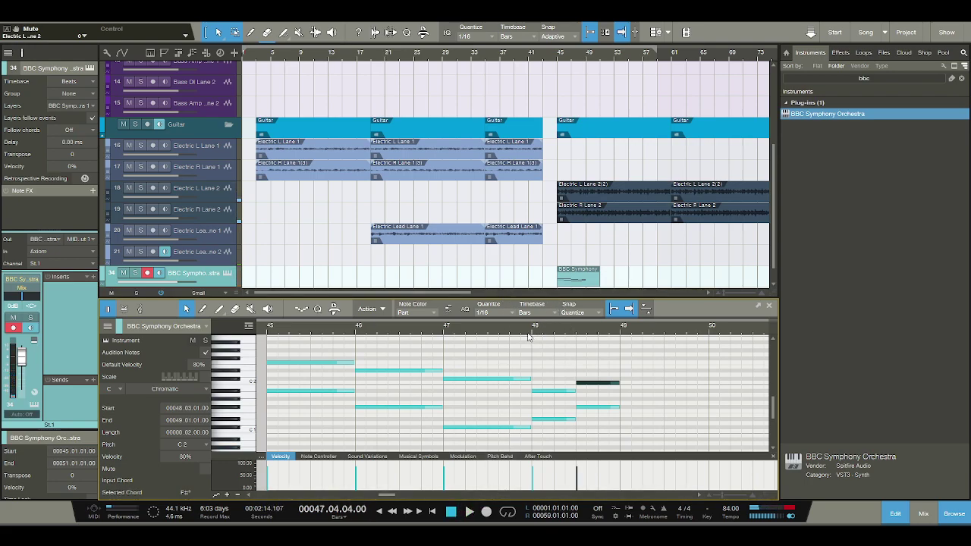
Raise the upper note in the first half of bar 48 to D#2 and audition the phrase
{"action": "key", "text": "Home"}
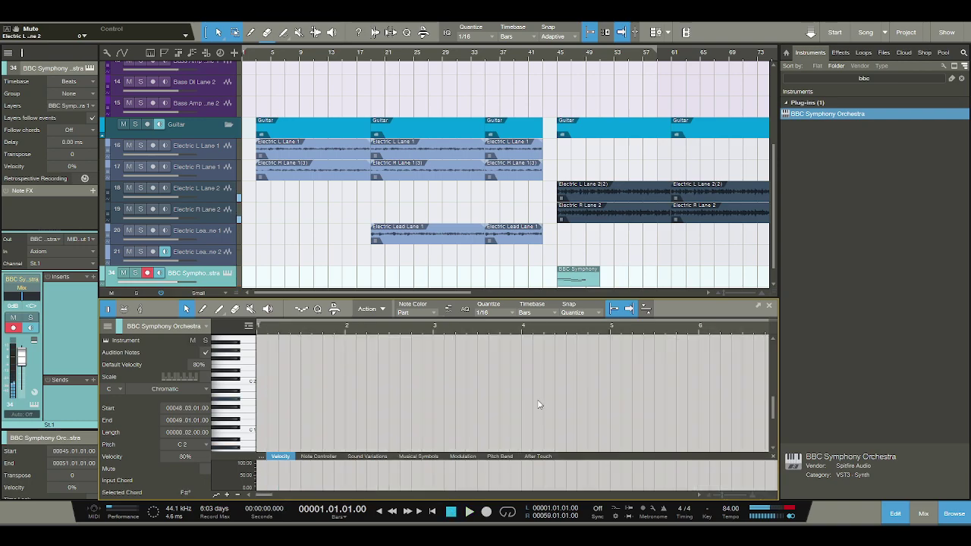
{"action": "left_click", "coordinate": [580, 277]}
{"action": "left_click", "coordinate": [548, 392]}
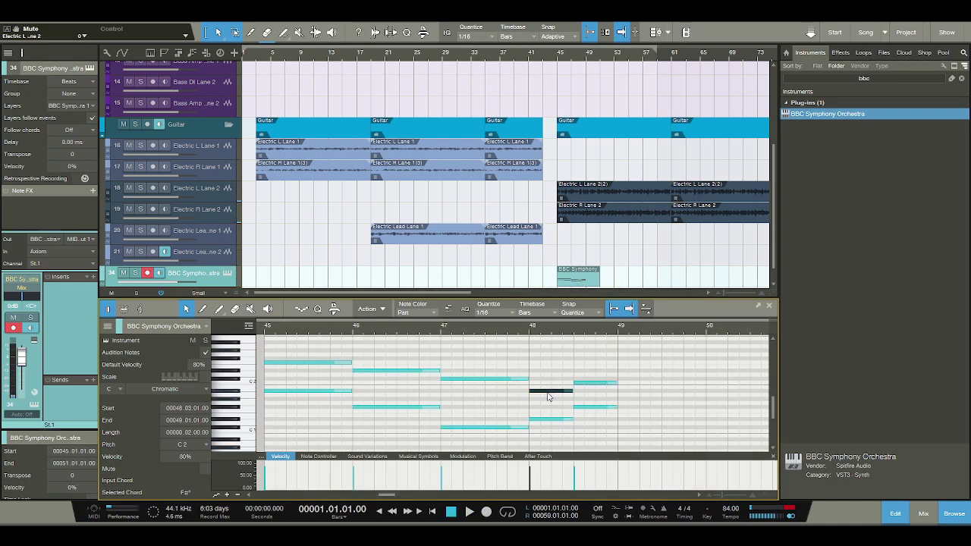
{"action": "left_click_drag", "start_coordinate": [549, 392], "coordinate": [550, 372]}
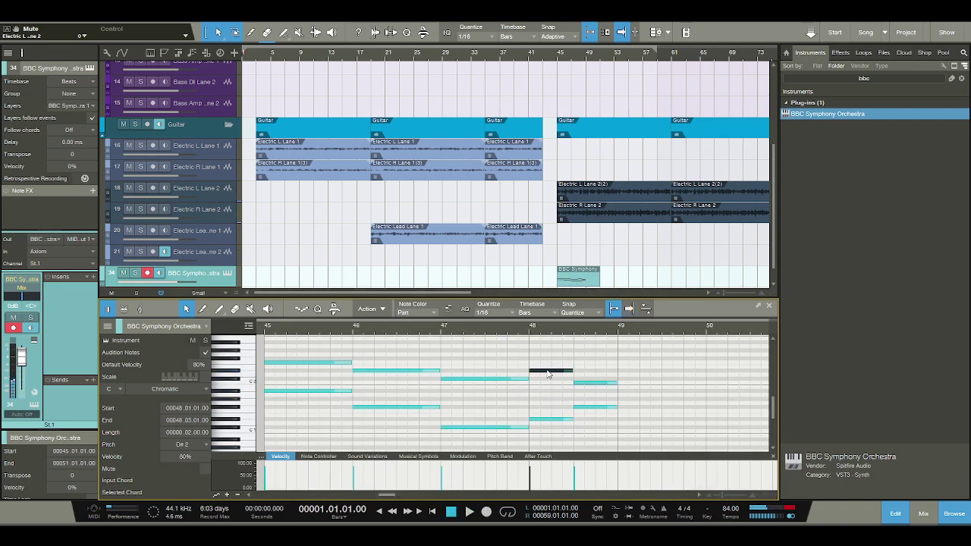
{"action": "left_click", "coordinate": [579, 383]}
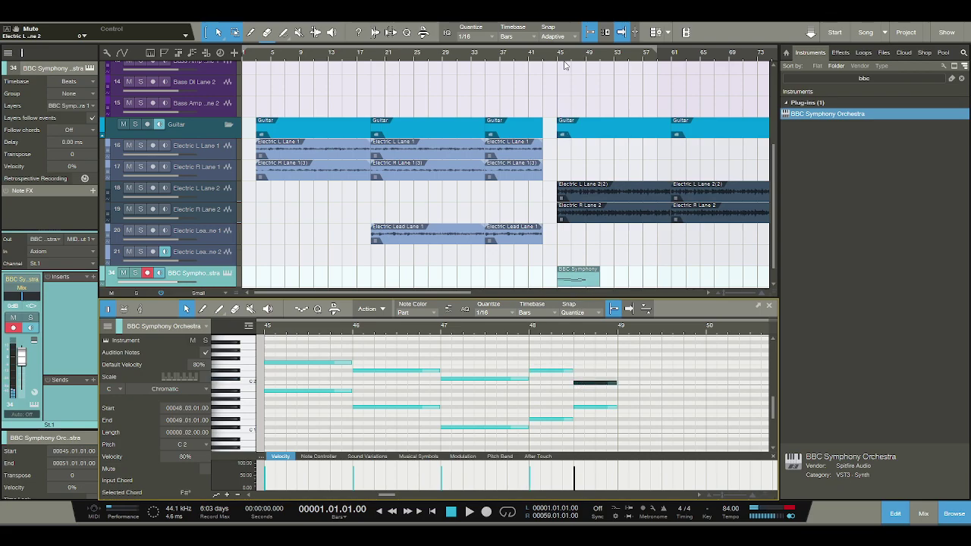
{"action": "key", "text": "space"}
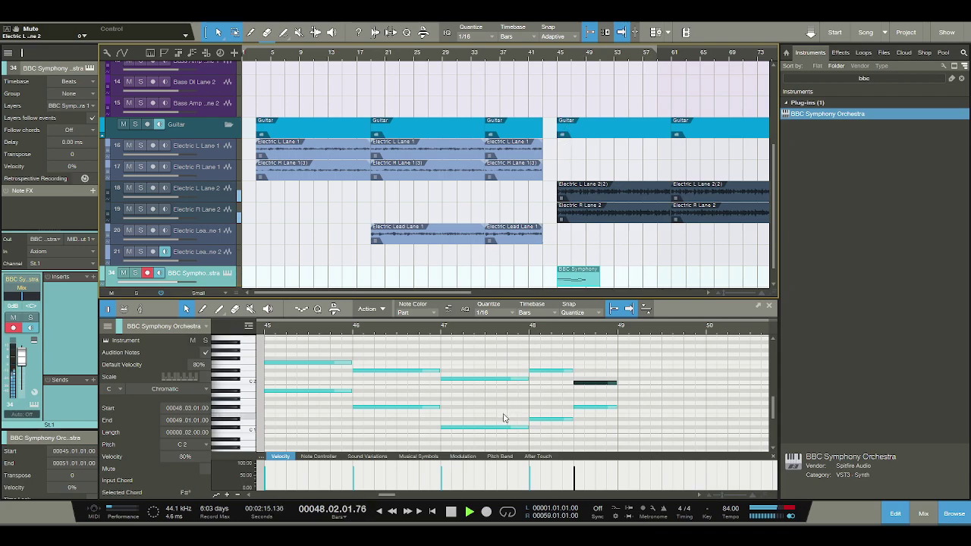
{"action": "left_click", "coordinate": [451, 511]}
Lower the bottom note in the second half of bar 48 to F1 and play from bar 48
{"action": "left_click", "coordinate": [570, 419]}
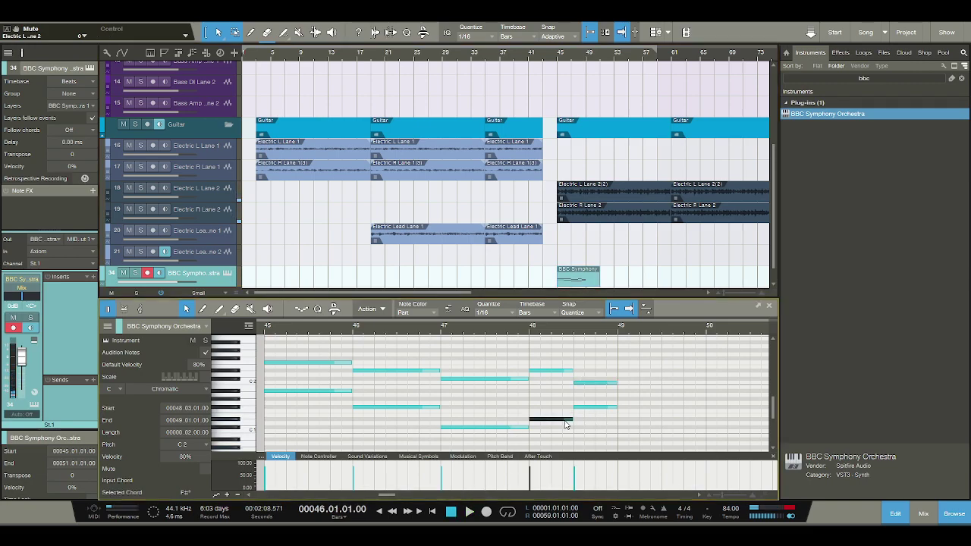
{"action": "left_click", "coordinate": [584, 408]}
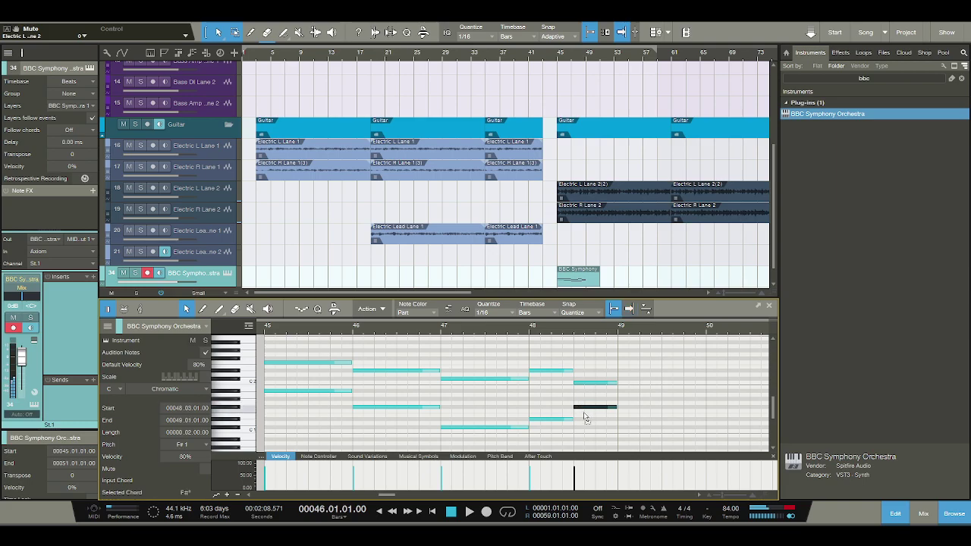
{"action": "left_click_drag", "start_coordinate": [584, 408], "coordinate": [585, 412]}
{"action": "key", "text": "space"}
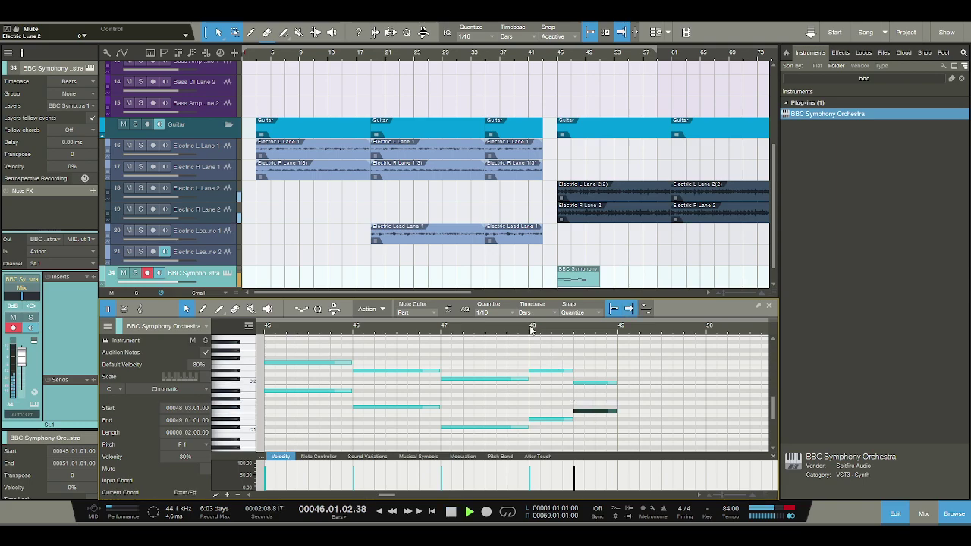
{"action": "left_click", "coordinate": [530, 331]}
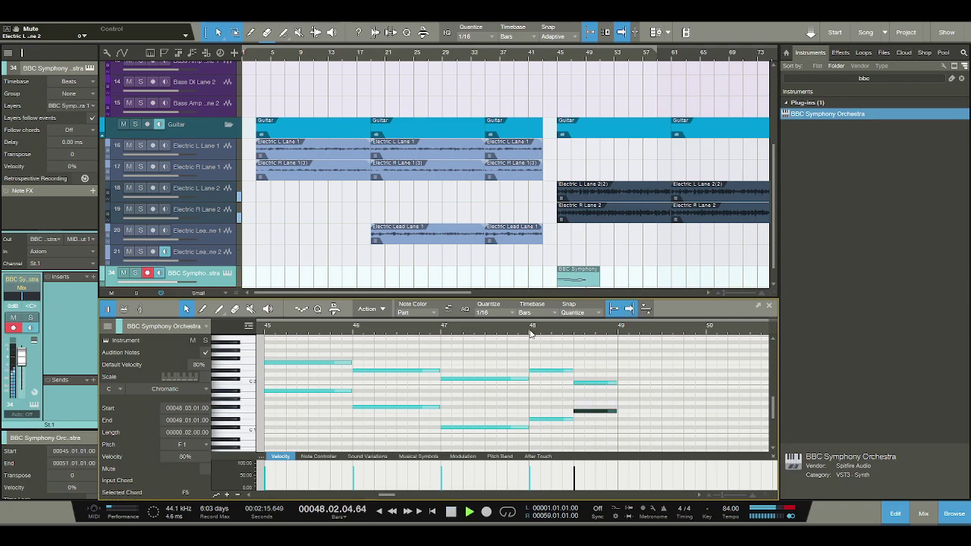
{"action": "left_click", "coordinate": [451, 512]}
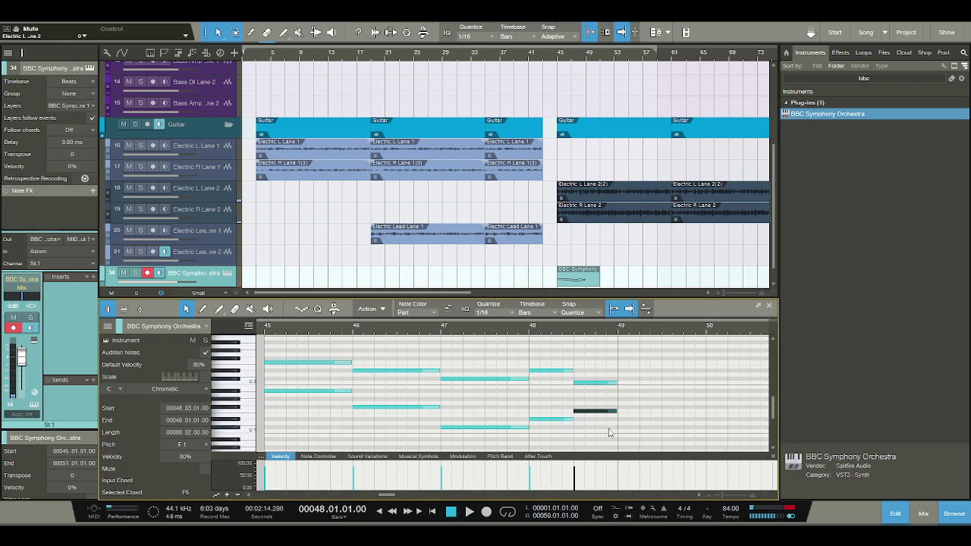
Copy all notes of bars 45 to 48, paste them at bar 49, and listen to the repeat
{"action": "left_click", "coordinate": [534, 420]}
{"action": "left_click", "coordinate": [303, 361]}
{"action": "key", "text": "ctrl+c"}
{"action": "key", "text": "ctrl+v"}
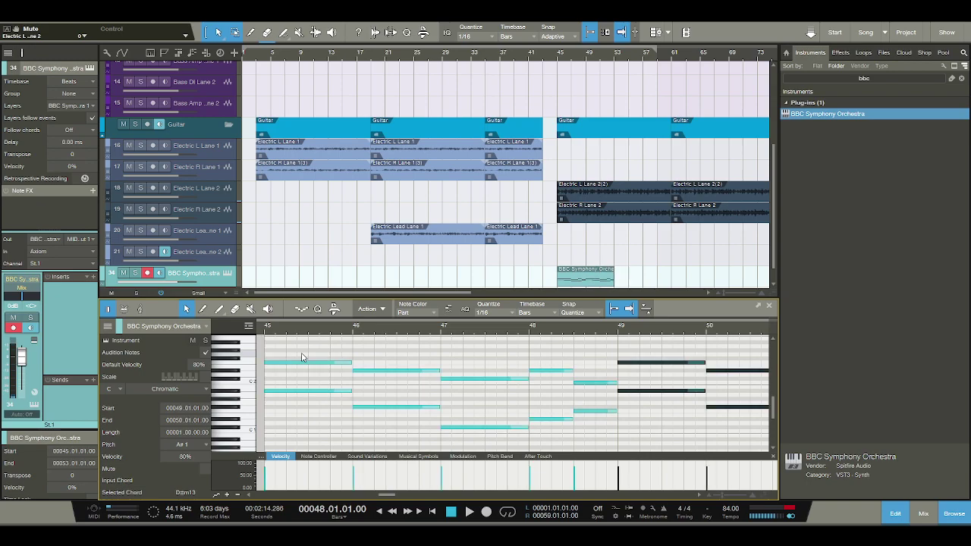
{"action": "key", "text": "space"}
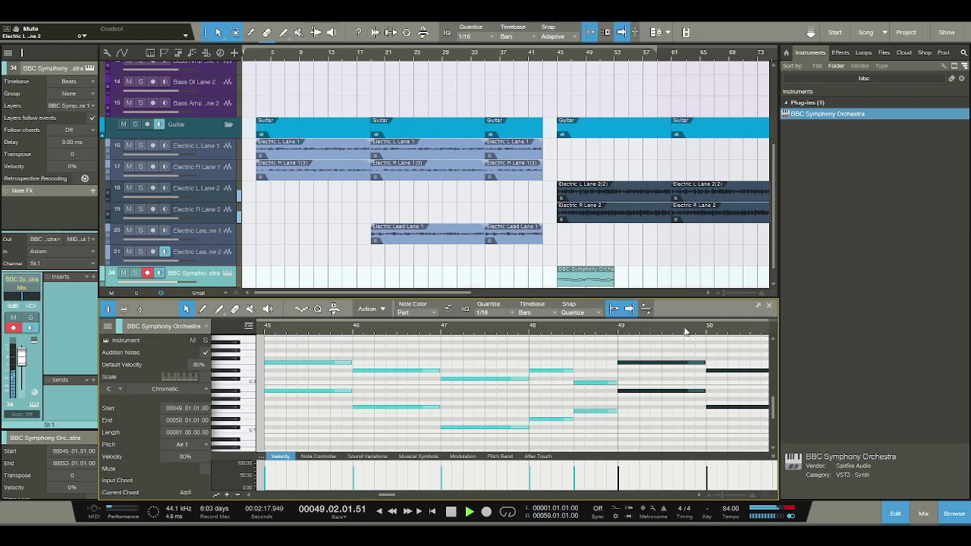
{"action": "key", "text": "w"}
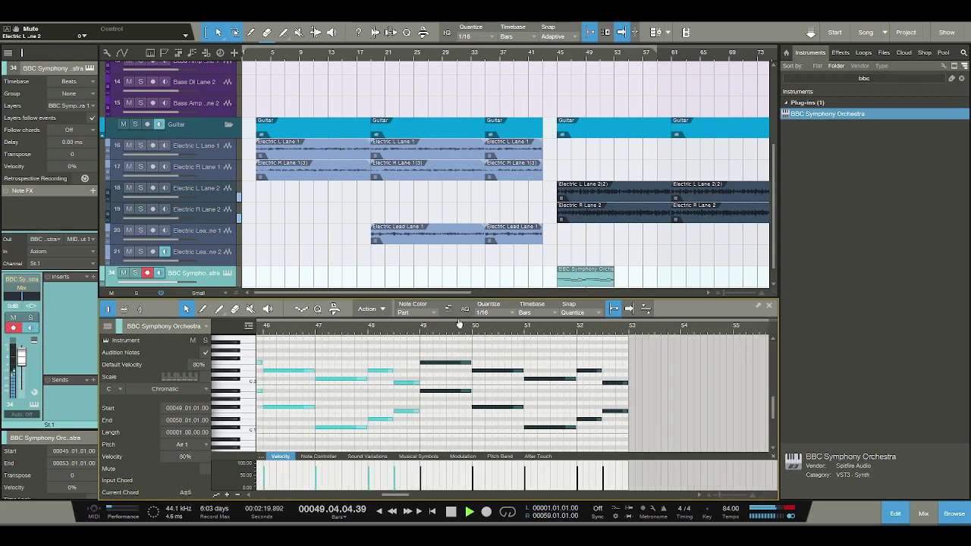
{"action": "key", "text": "space"}
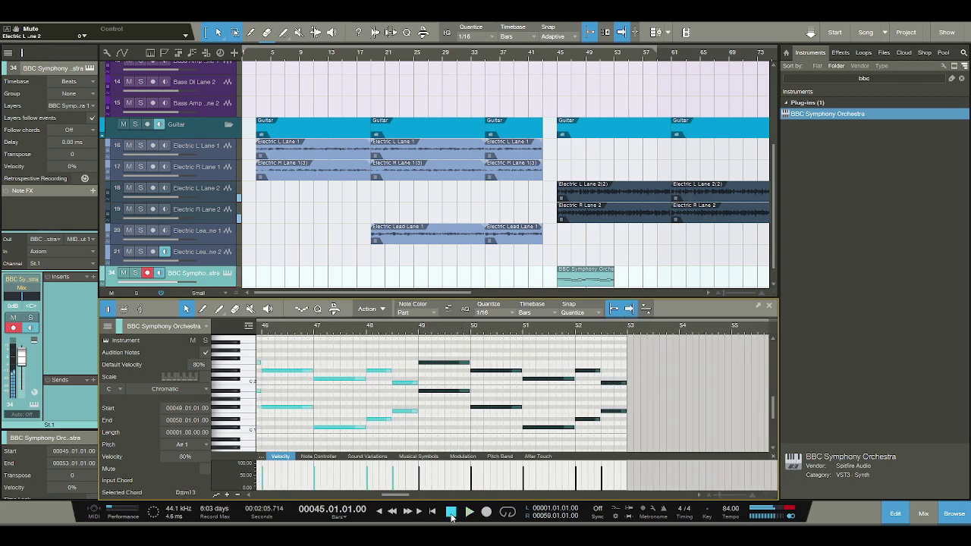
Raise the upper note of bar 50 to F#2 and play the repeated phrase
{"action": "left_click", "coordinate": [494, 381]}
{"action": "left_click", "coordinate": [494, 371]}
{"action": "left_click_drag", "start_coordinate": [494, 370], "coordinate": [490, 406]}
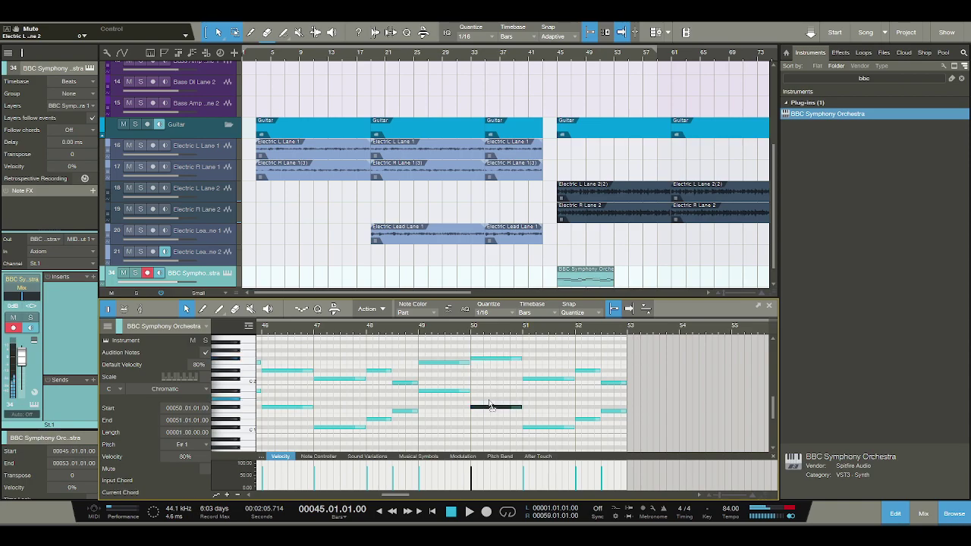
{"action": "left_click", "coordinate": [490, 406]}
{"action": "key", "text": "space"}
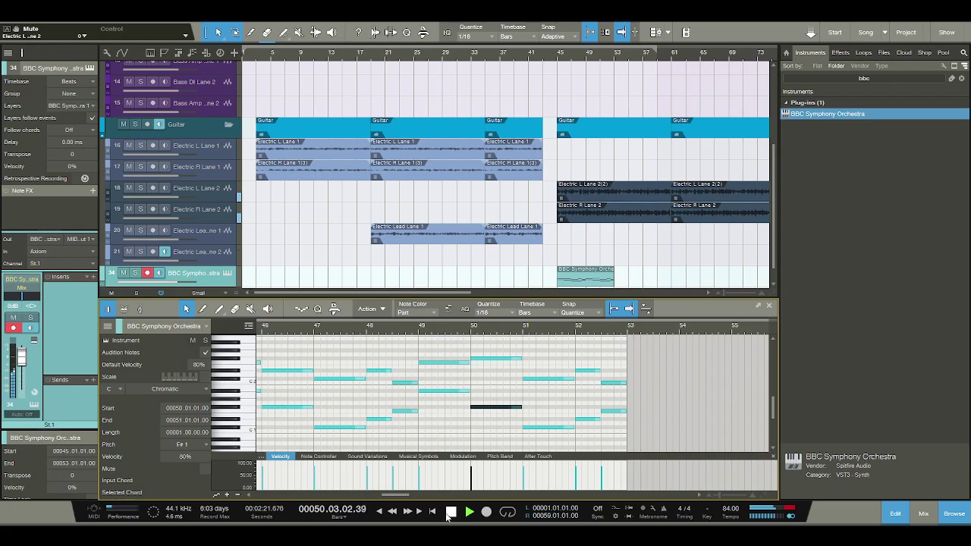
{"action": "left_click", "coordinate": [451, 514]}
Raise the upper note of bar 51 to G#2 and play it back with the guitars
{"action": "left_click", "coordinate": [536, 378]}
{"action": "left_click_drag", "start_coordinate": [534, 350], "coordinate": [534, 428]}
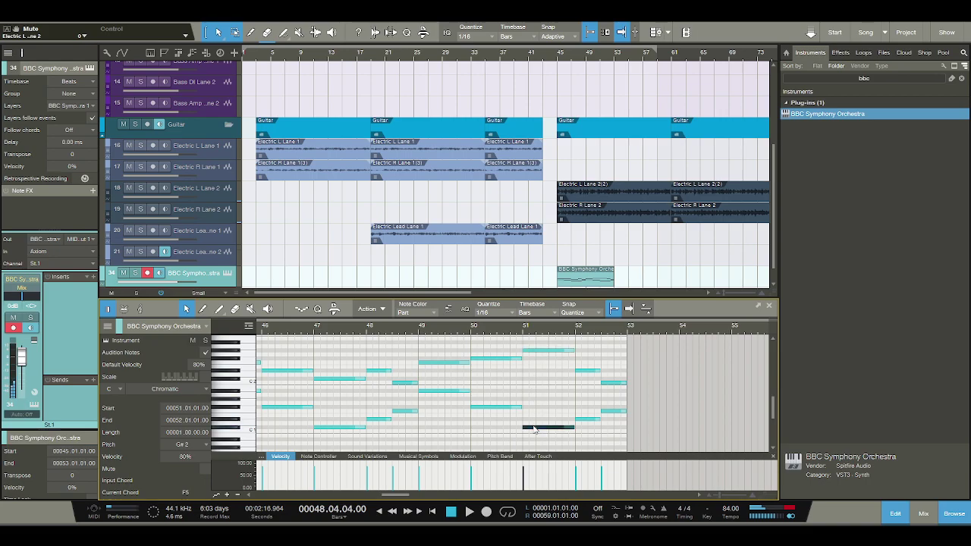
{"action": "key", "text": "space"}
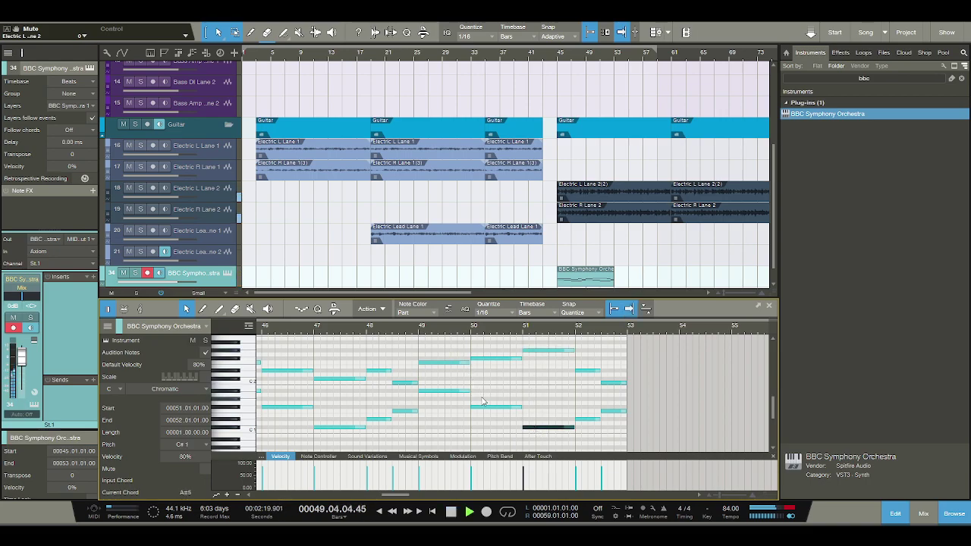
{"action": "left_click", "coordinate": [453, 514]}
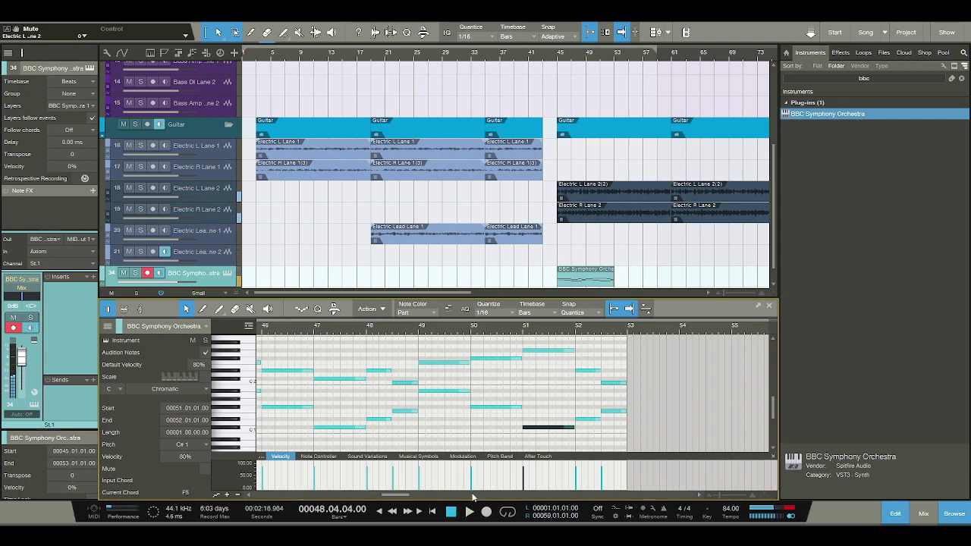
Move the orchestra event to bar 61, start playback from bar 56, and duplicate the event at bar 69
{"action": "left_click", "coordinate": [598, 280]}
{"action": "left_click_drag", "start_coordinate": [710, 283], "coordinate": [710, 283]}
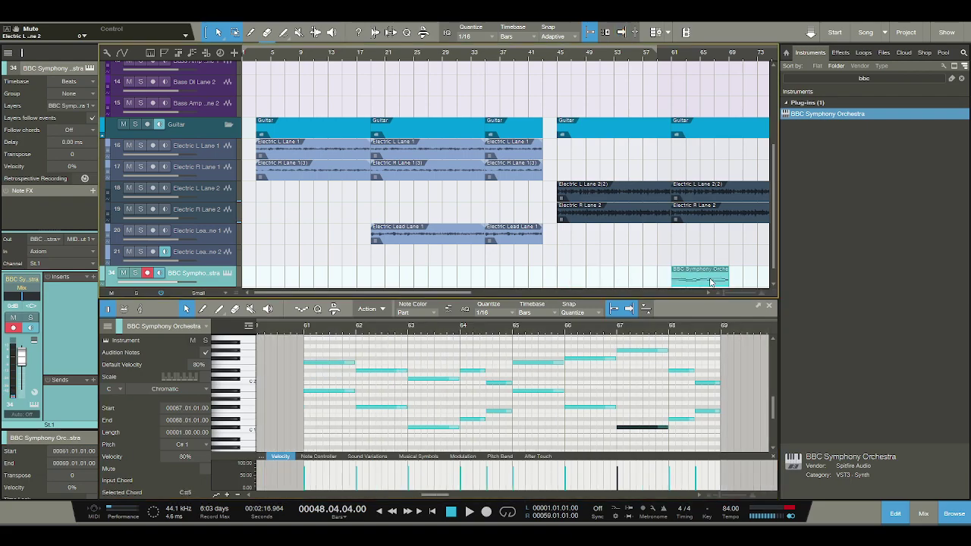
{"action": "left_click", "coordinate": [636, 57]}
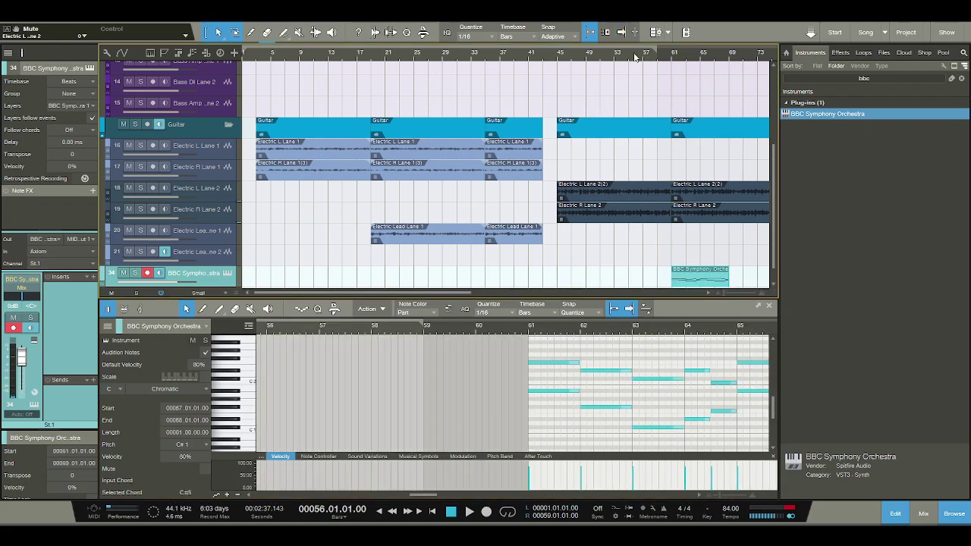
{"action": "key", "text": "space"}
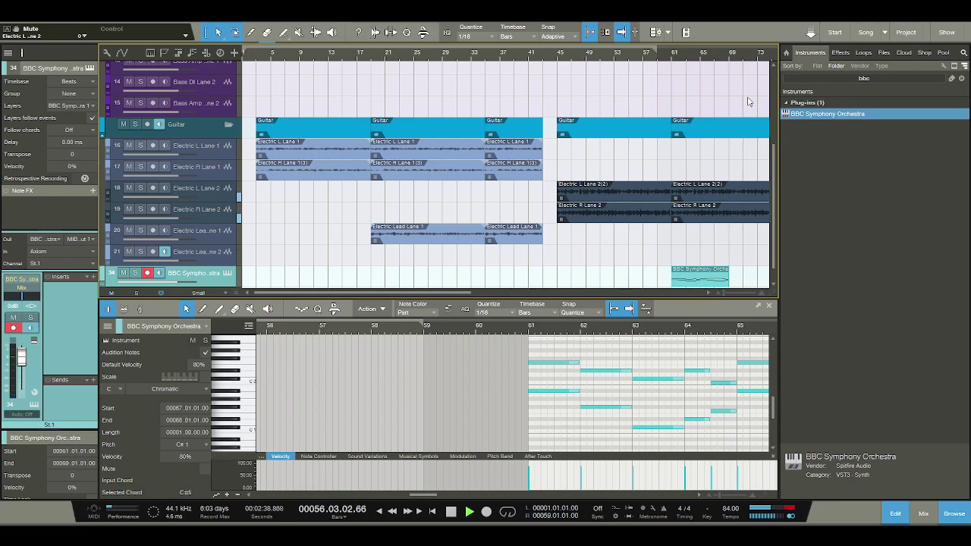
{"action": "scroll", "coordinate": [659, 113], "scroll_direction": "right", "scroll_amount": 3}
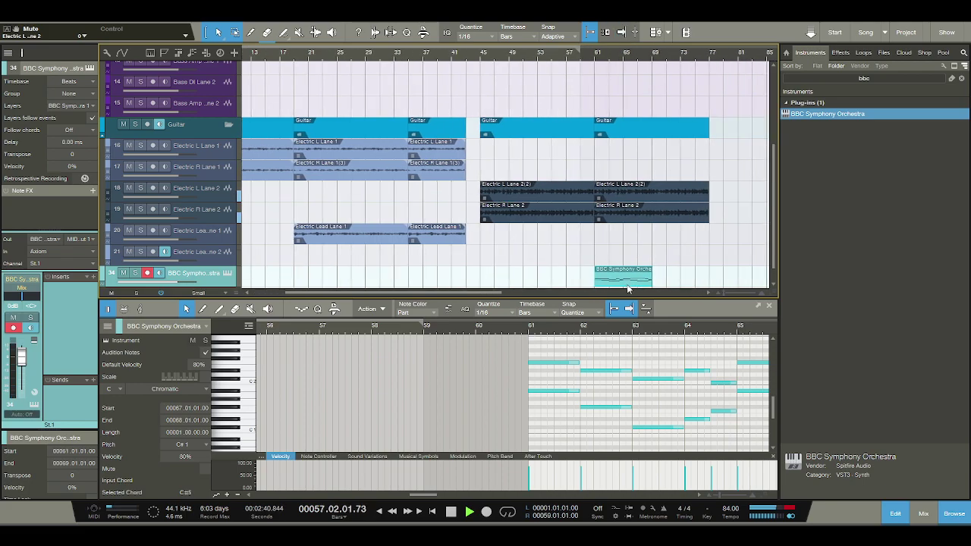
{"action": "key", "text": "d"}
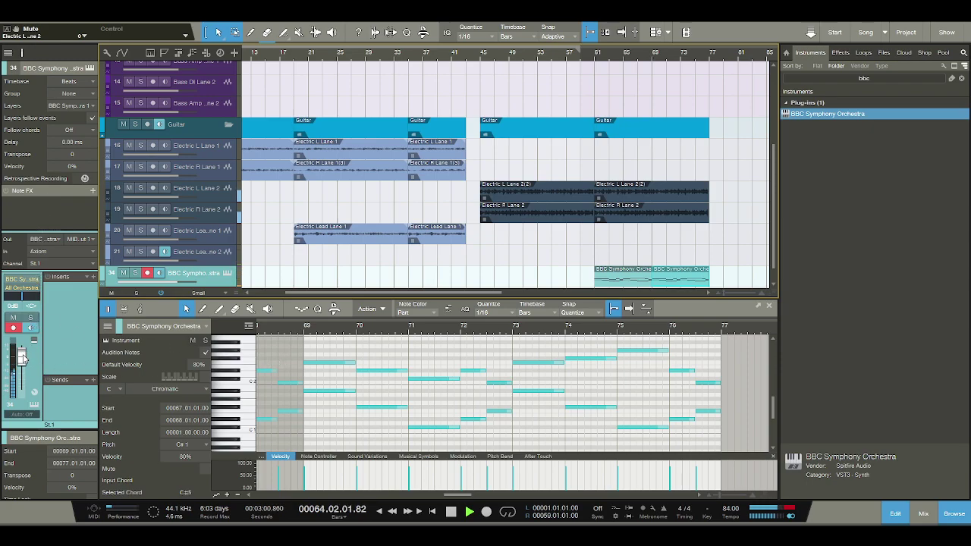
Lower the BBC Symphony Orchestra track's volume to -3.0 dB while listening, and stop playback with autoscroll turned on
{"action": "left_click_drag", "start_coordinate": [22, 364], "coordinate": [13, 373]}
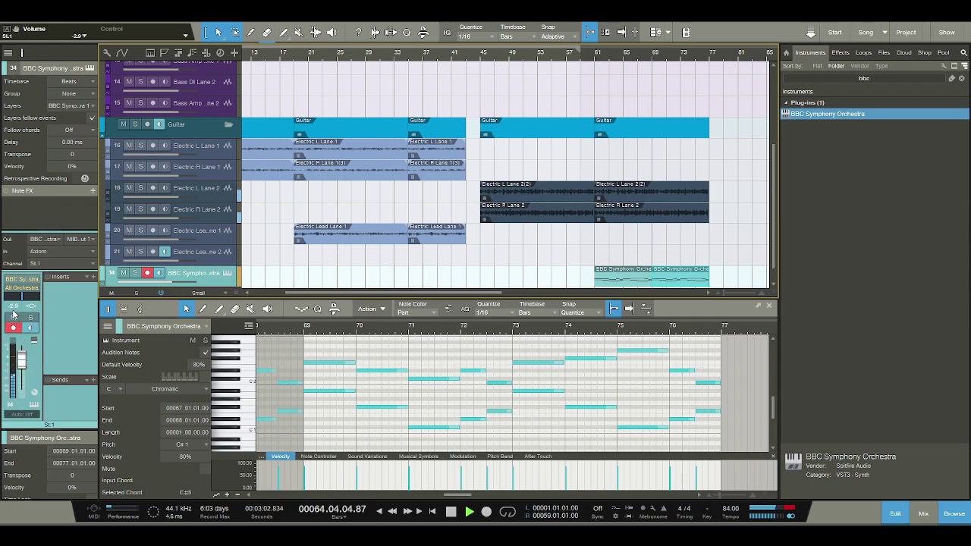
{"action": "left_click_drag", "start_coordinate": [12, 304], "coordinate": [13, 309]}
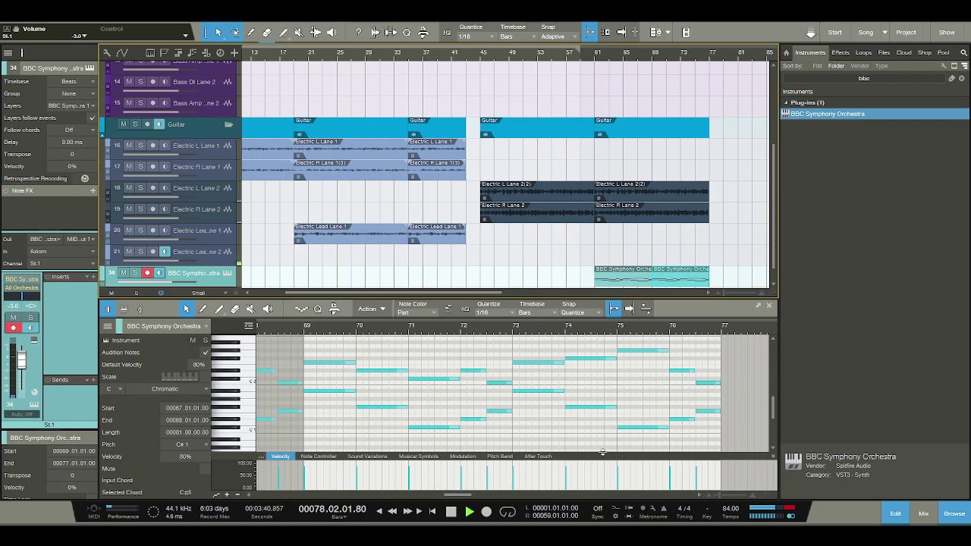
{"action": "left_click", "coordinate": [621, 32]}
{"action": "key", "text": "space"}
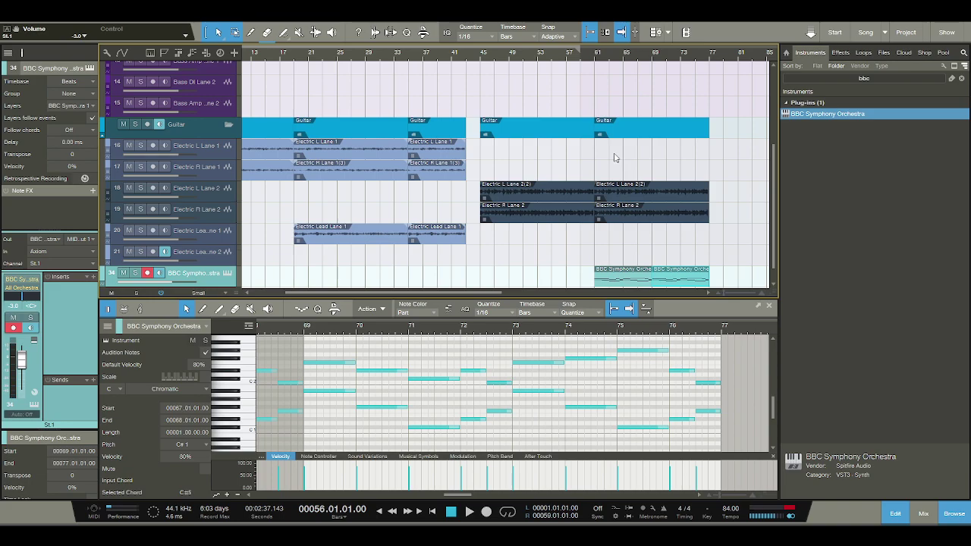
Play the whole arrangement from bar 1 through the end of the orchestra part and stop playback
{"action": "left_click_drag", "start_coordinate": [492, 56], "coordinate": [528, 48]}
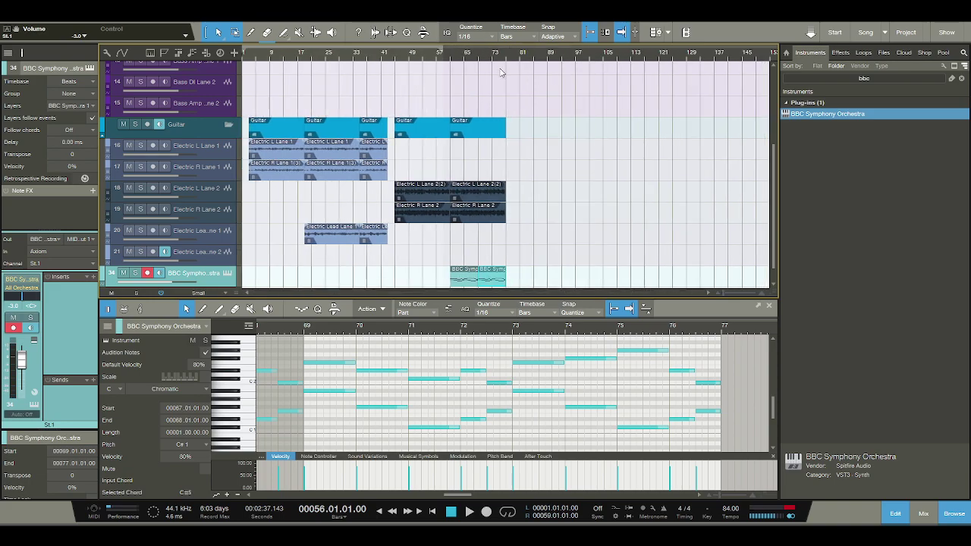
{"action": "left_click", "coordinate": [247, 63]}
{"action": "scroll", "coordinate": [421, 262], "scroll_direction": "up", "scroll_amount": 3}
{"action": "scroll", "coordinate": [419, 259], "scroll_direction": "down", "scroll_amount": 5}
{"action": "scroll", "coordinate": [420, 259], "scroll_direction": "up", "scroll_amount": 2}
{"action": "left_click", "coordinate": [450, 510]}
{"action": "left_click", "coordinate": [468, 512]}
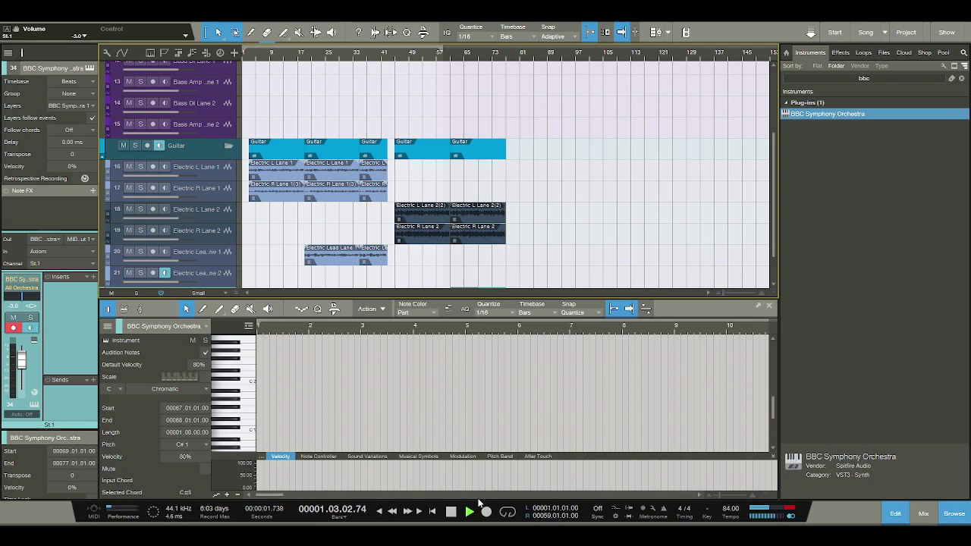
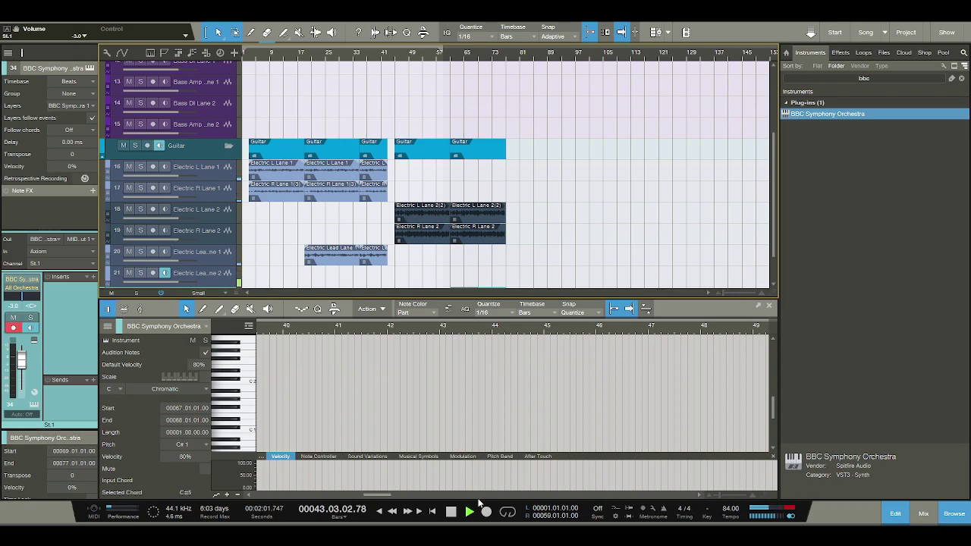
{"action": "scroll", "coordinate": [600, 152], "scroll_direction": "down", "scroll_amount": 2}
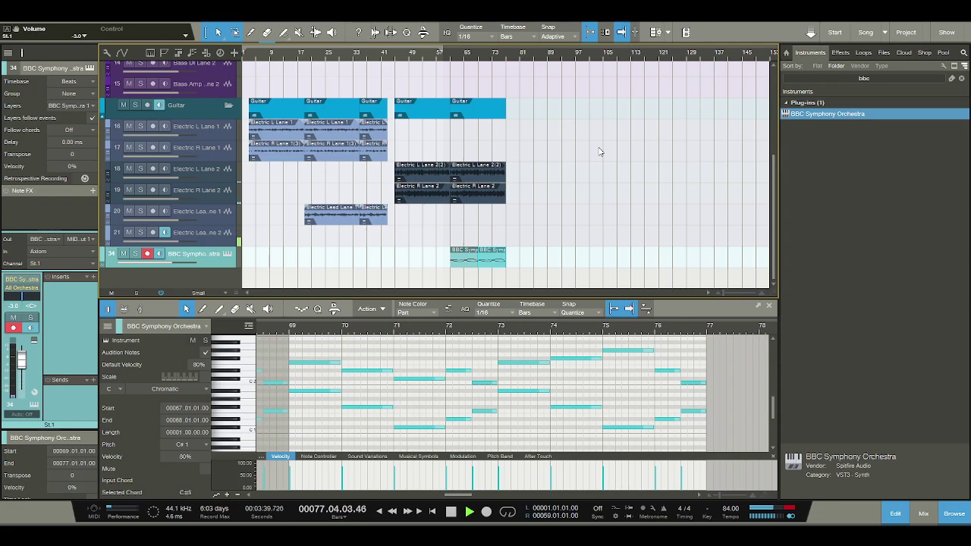
{"action": "key", "text": "space"}
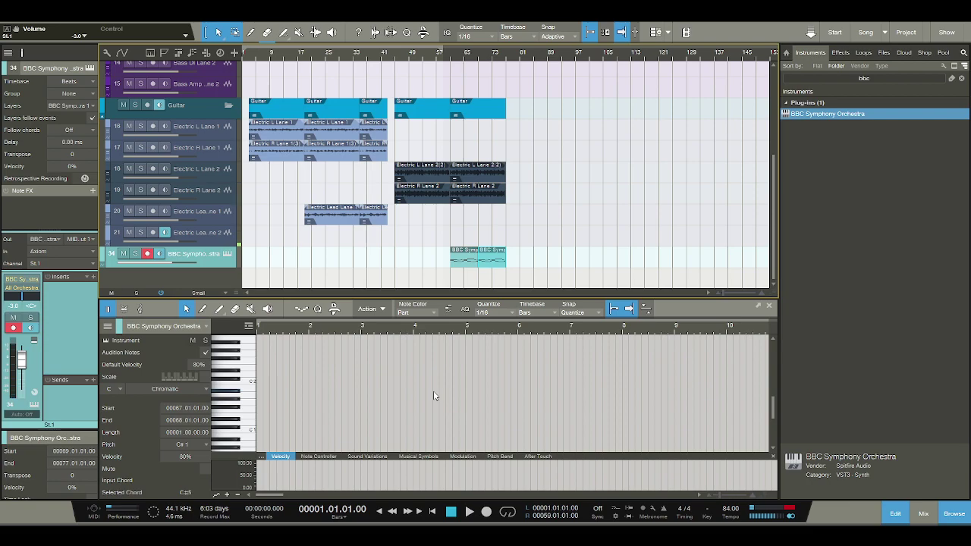
{"action": "left_click", "coordinate": [504, 55]}
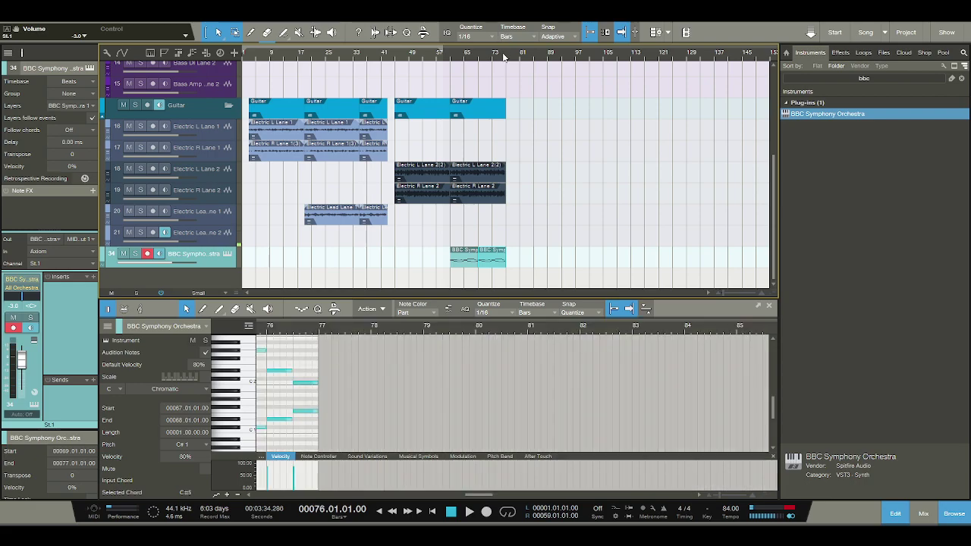
{"action": "scroll", "coordinate": [412, 99], "scroll_direction": "up", "scroll_amount": 5}
{"action": "scroll", "coordinate": [412, 98], "scroll_direction": "down", "scroll_amount": 7}
{"action": "left_click", "coordinate": [889, 77]}
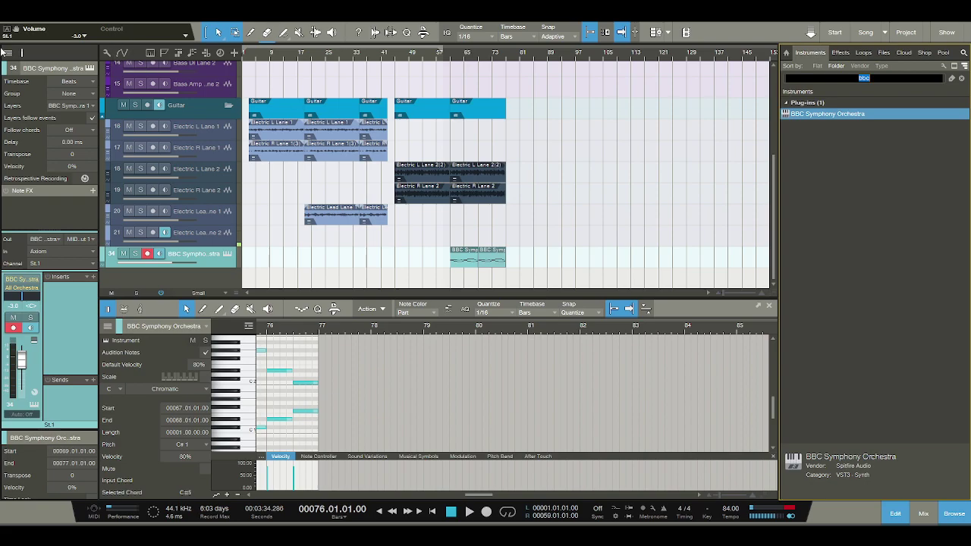
{"action": "key", "text": "Return"}
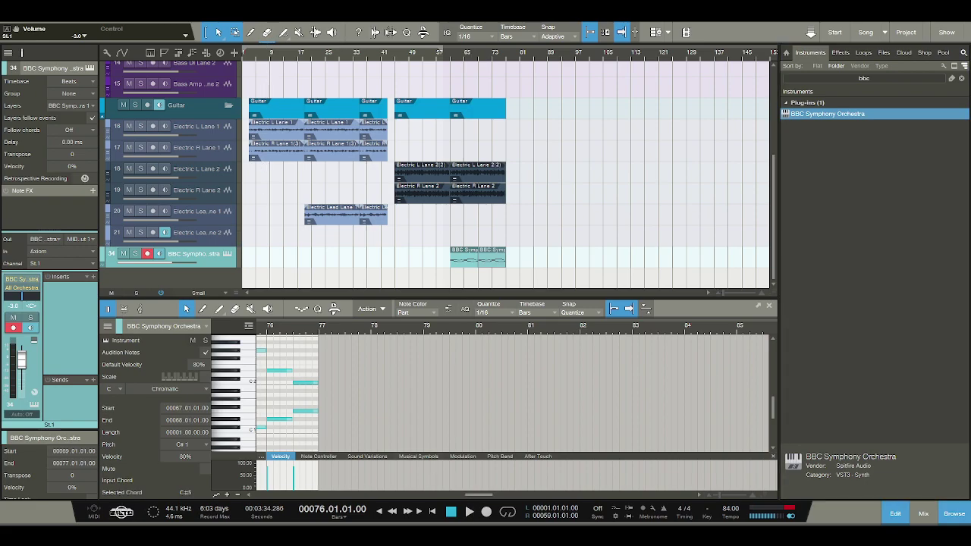
{"action": "left_click", "coordinate": [447, 262]}
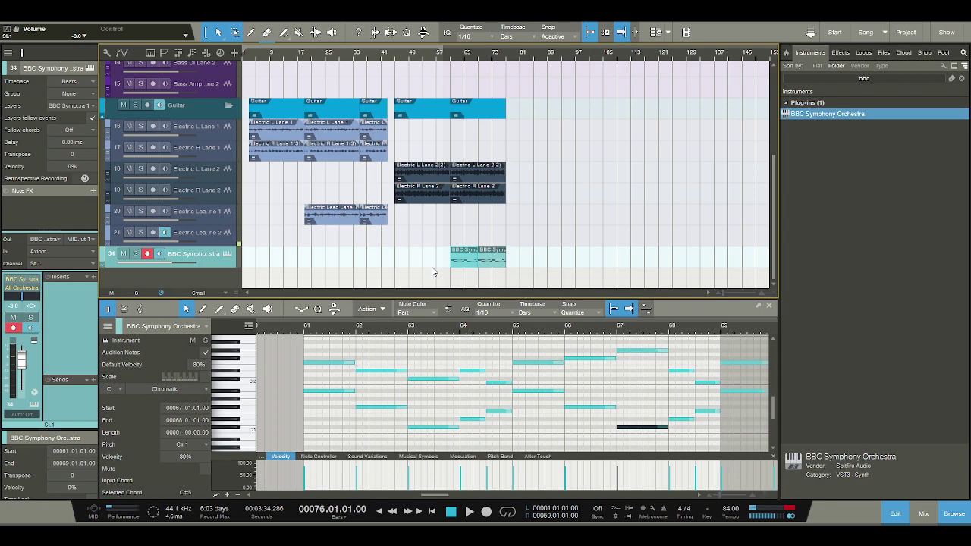
Search the instruments for "kontakt" and add Kontakt 5 as a new track below the orchestra
{"action": "left_click", "coordinate": [859, 78]}
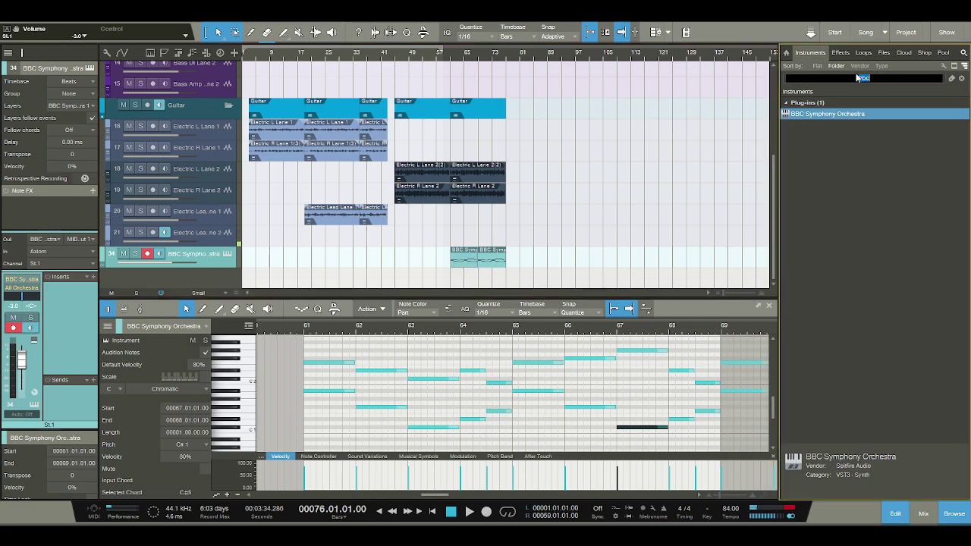
{"action": "type", "text": "kontakt"}
{"action": "left_click_drag", "start_coordinate": [799, 115], "coordinate": [196, 269]}
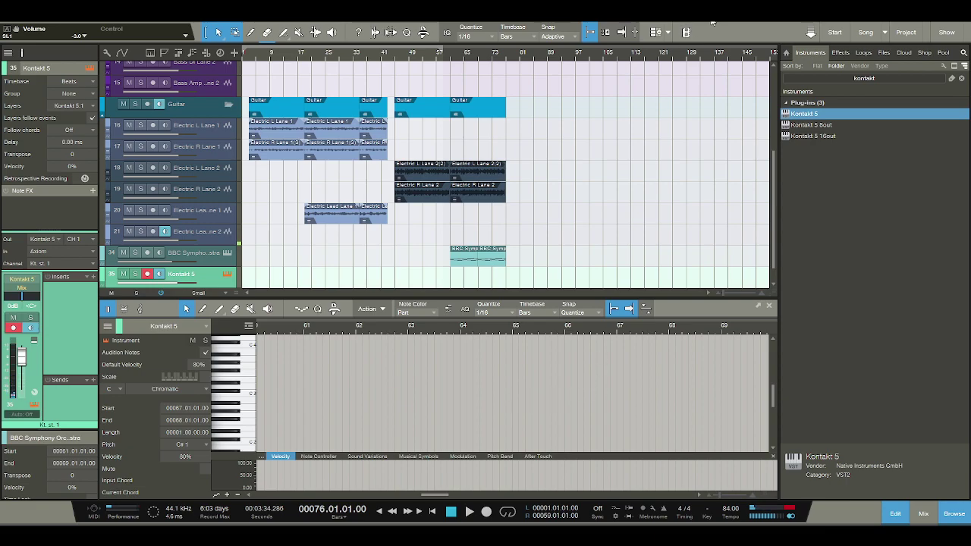
Create an empty event on the Kontakt 5 track and fit it to bars 11 to 19
{"action": "double_click", "coordinate": [260, 279]}
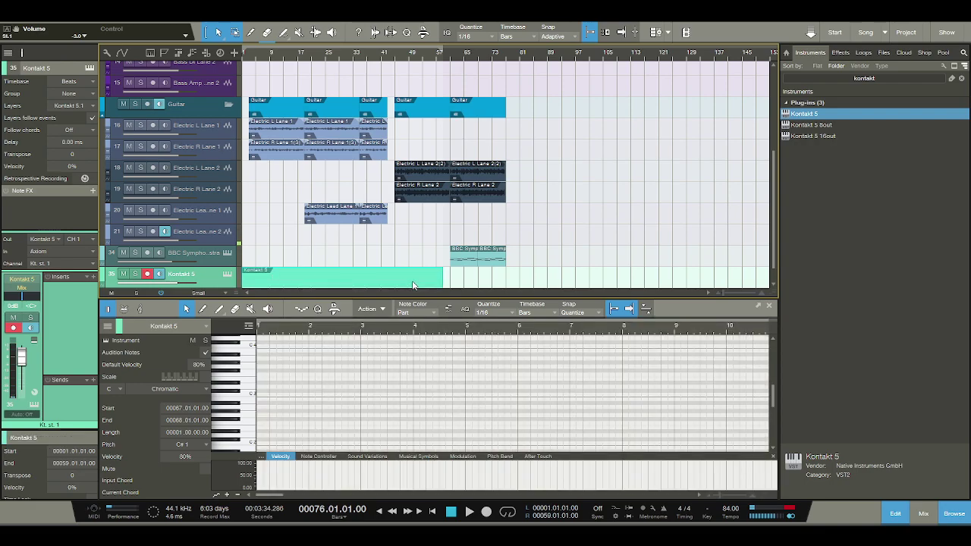
{"action": "left_click_drag", "start_coordinate": [415, 275], "coordinate": [275, 277]}
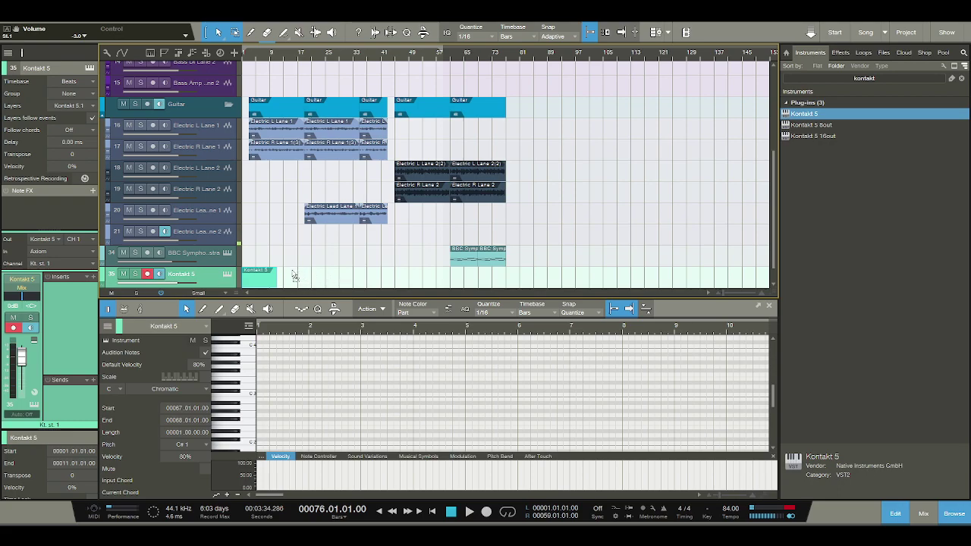
{"action": "left_click_drag", "start_coordinate": [289, 275], "coordinate": [323, 276]}
{"action": "left_click_drag", "start_coordinate": [294, 59], "coordinate": [343, 73]}
{"action": "left_click_drag", "start_coordinate": [321, 276], "coordinate": [331, 275]}
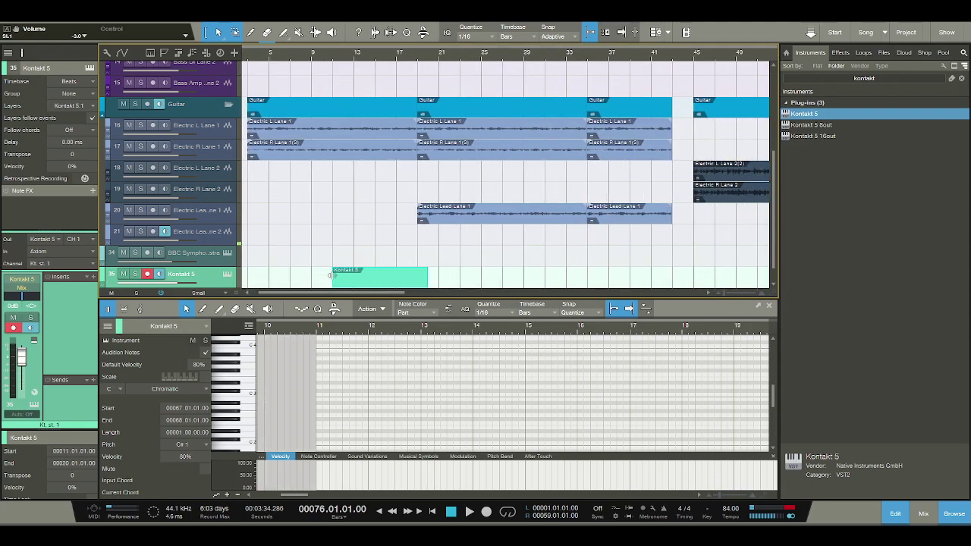
{"action": "left_click_drag", "start_coordinate": [429, 273], "coordinate": [419, 273]}
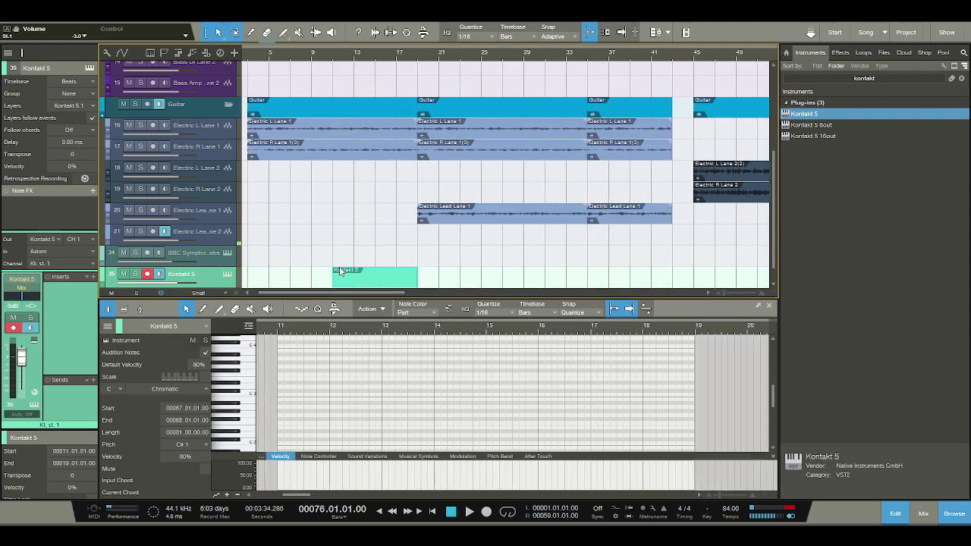
Play the guitars from bar 11 and try out matching Kontakt 5 notes on the piano keyboard
{"action": "left_click", "coordinate": [334, 60]}
{"action": "key", "text": "space"}
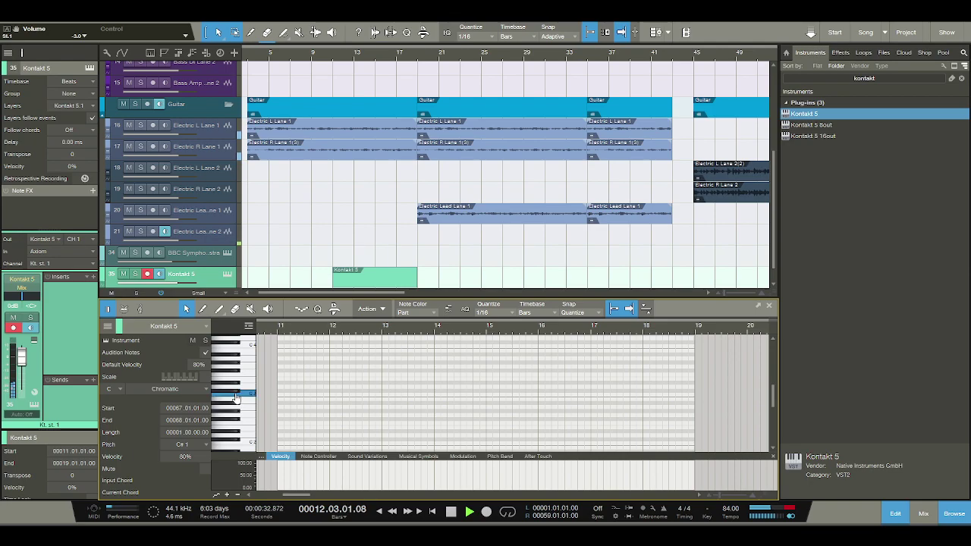
{"action": "key", "text": "space"}
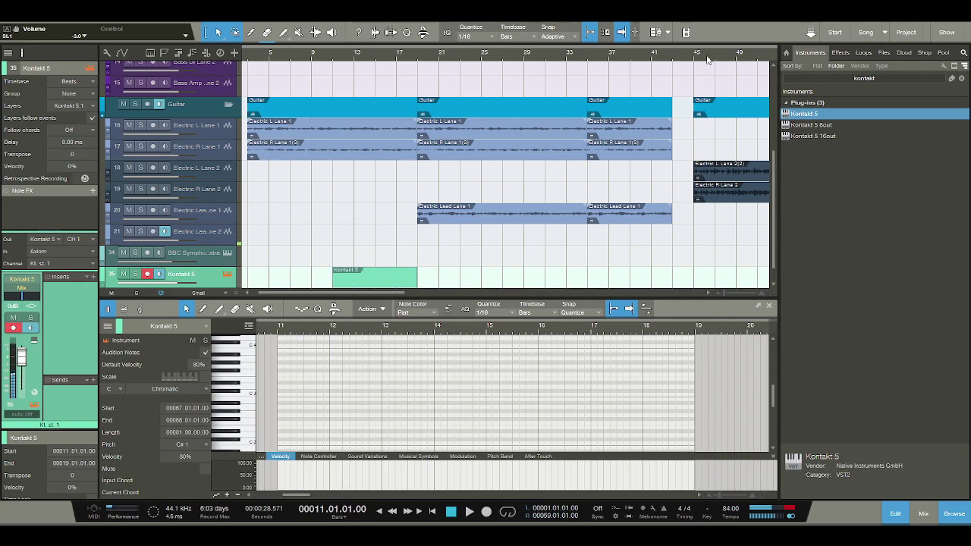
{"action": "scroll", "coordinate": [348, 271], "scroll_direction": "down", "scroll_amount": 1}
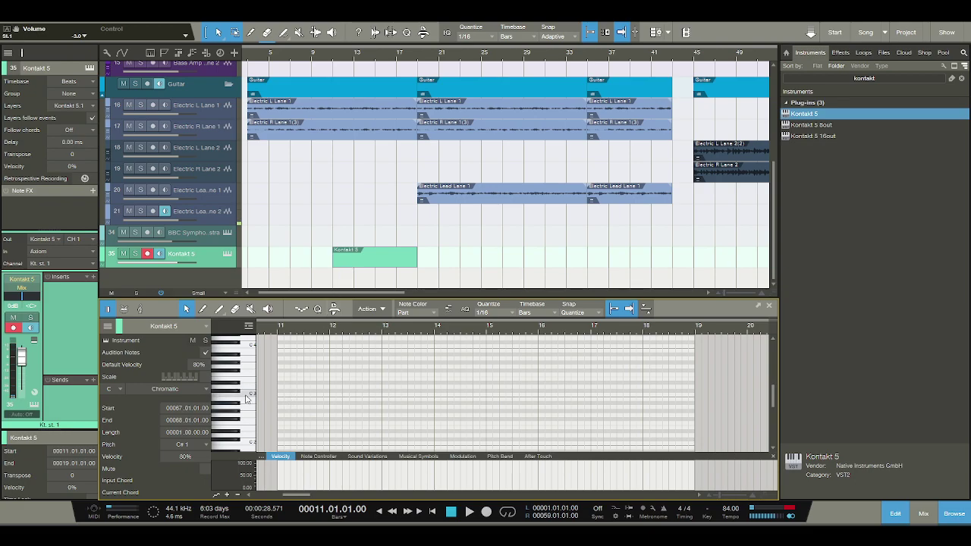
{"action": "key", "text": "space"}
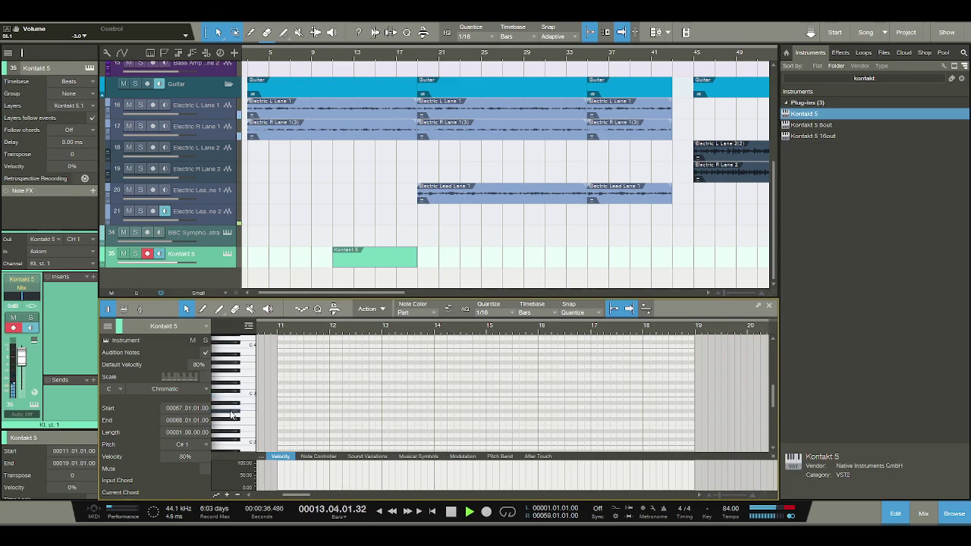
{"action": "left_click", "coordinate": [233, 408]}
{"action": "left_click", "coordinate": [239, 396]}
{"action": "left_click", "coordinate": [236, 393]}
{"action": "key", "text": "space"}
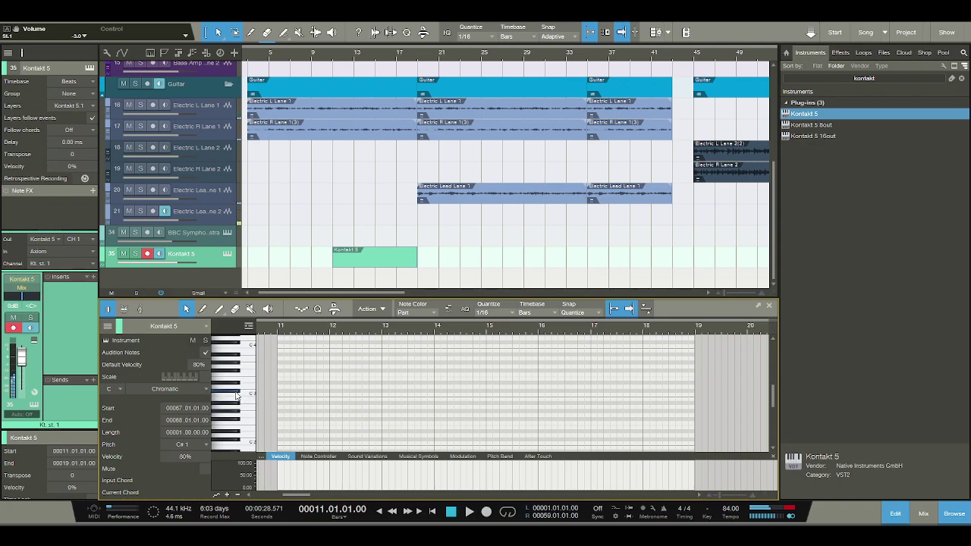
Draw half-bar notes A#2 with C#3 at bar 11, C3 on its third beat, and A#2 with C#3 at bar 12; play them
{"action": "left_click", "coordinate": [277, 404]}
{"action": "left_click_drag", "start_coordinate": [280, 404], "coordinate": [341, 402]}
{"action": "key", "text": "e"}
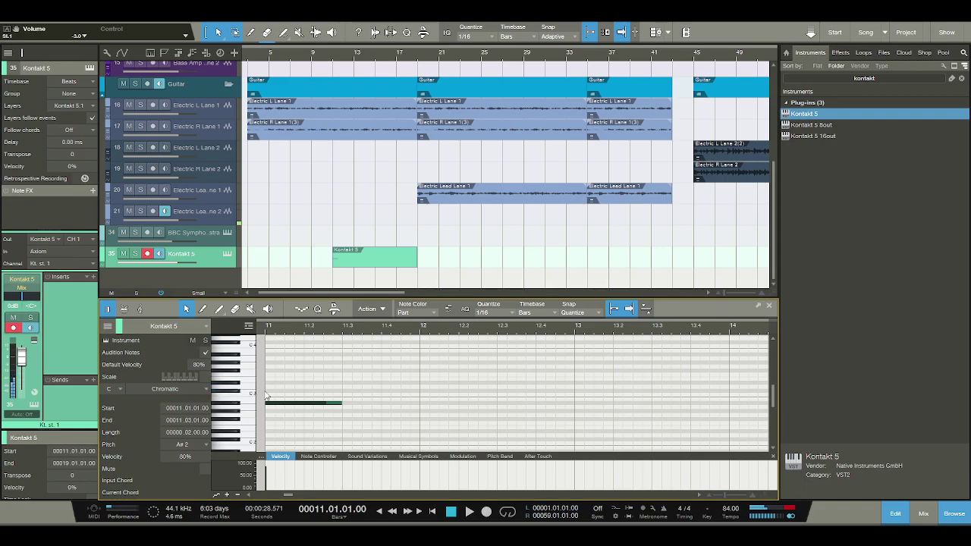
{"action": "left_click_drag", "start_coordinate": [267, 392], "coordinate": [496, 391]}
{"action": "left_click", "coordinate": [345, 396]}
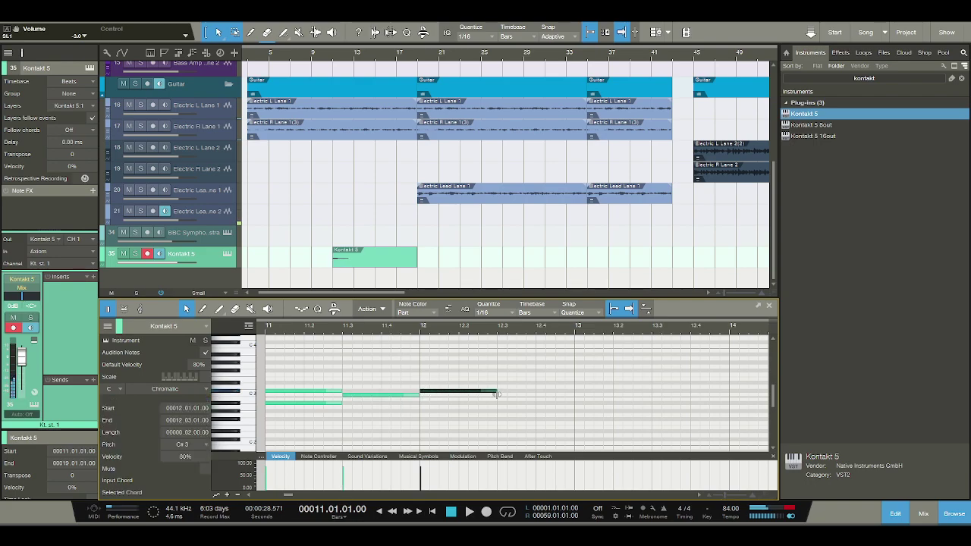
{"action": "left_click_drag", "start_coordinate": [422, 402], "coordinate": [485, 403]}
{"action": "key", "text": "space"}
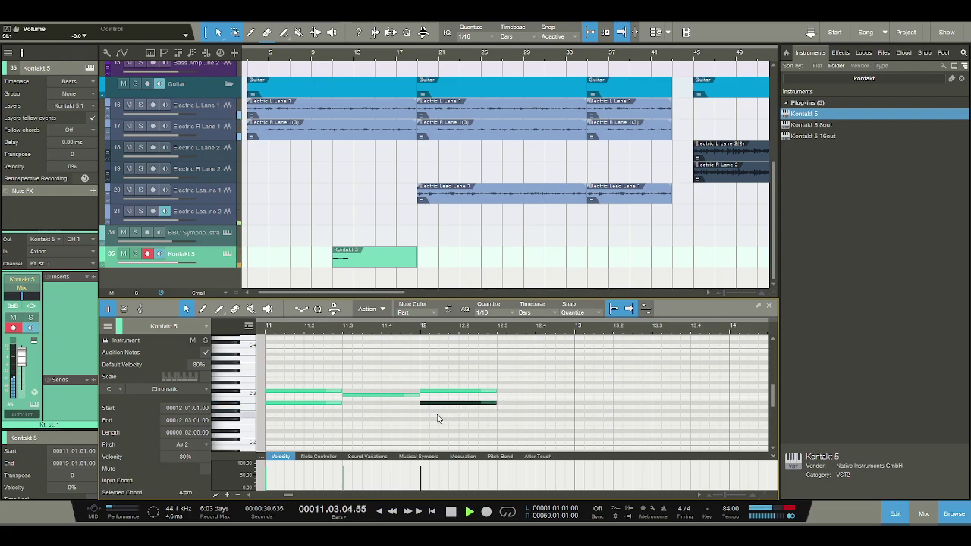
{"action": "left_click", "coordinate": [435, 511]}
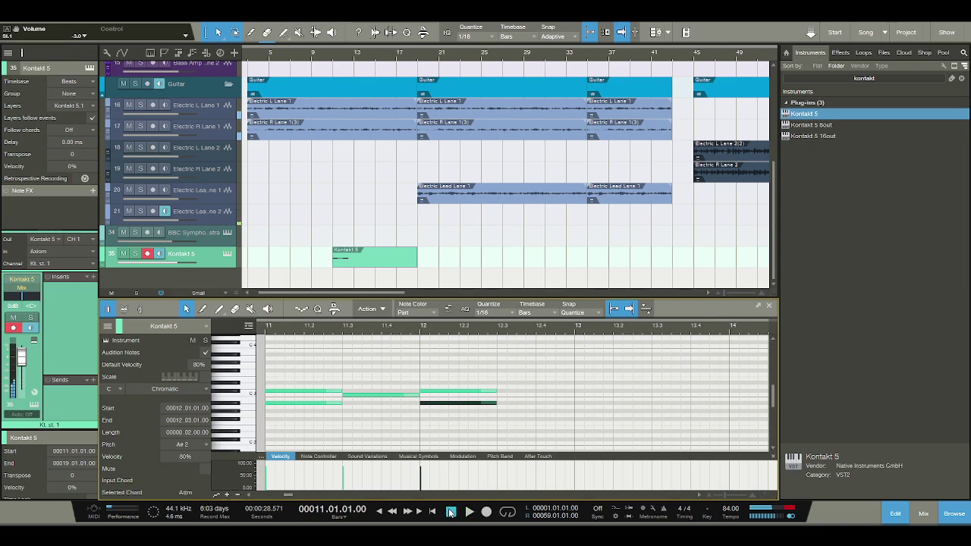
Add a half-bar D#3 on the third beat of bar 12 and listen to it with the guitars
{"action": "left_click", "coordinate": [502, 384]}
{"action": "left_click_drag", "start_coordinate": [504, 387], "coordinate": [575, 386]}
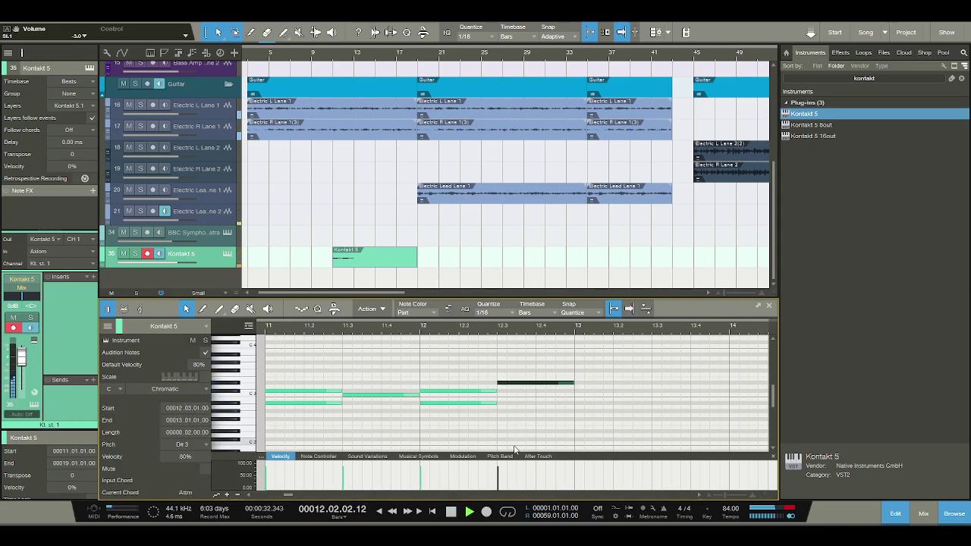
{"action": "left_click", "coordinate": [451, 514]}
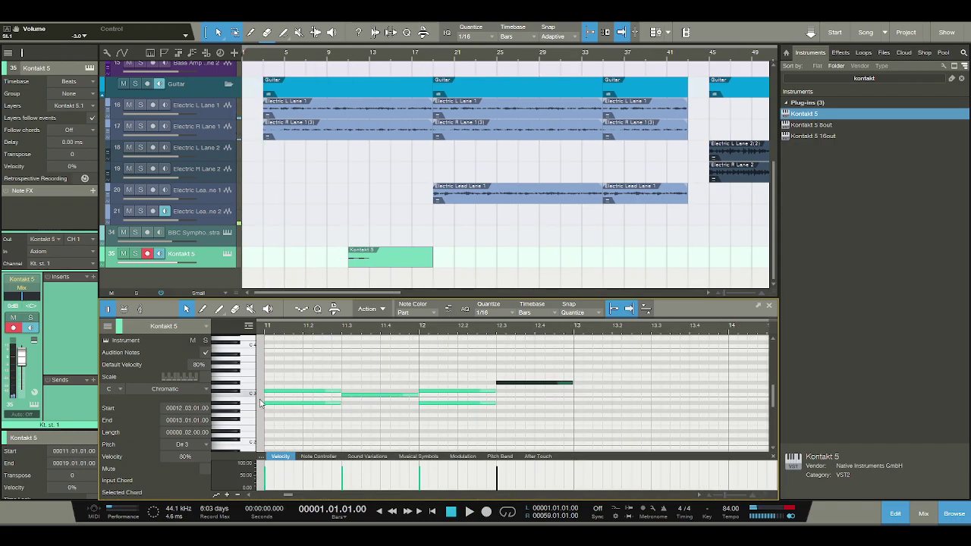
Draw half-bar notes A#2 with F2 at bar 13, G#2 on its third beat, and A#2 with F2 at bar 14
{"action": "left_click_drag", "start_coordinate": [575, 403], "coordinate": [644, 403]}
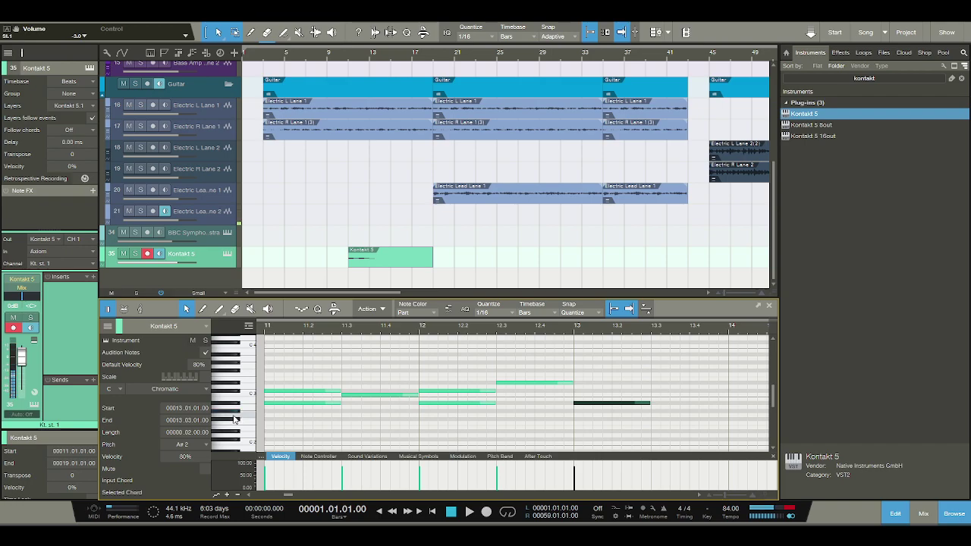
{"action": "left_click_drag", "start_coordinate": [574, 424], "coordinate": [725, 413]}
{"action": "scroll", "coordinate": [598, 326], "scroll_direction": "down", "scroll_amount": 4}
{"action": "scroll", "coordinate": [598, 326], "scroll_direction": "up", "scroll_amount": 1}
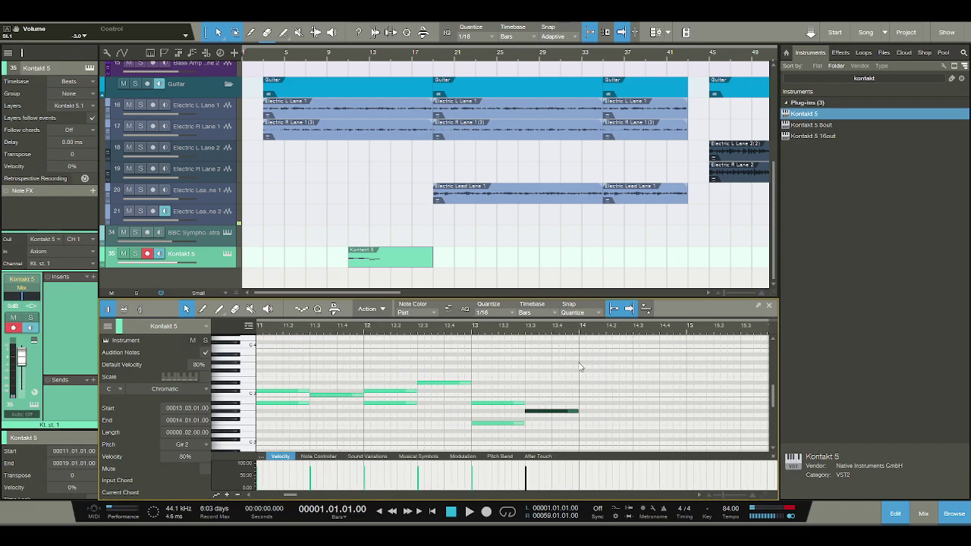
{"action": "left_click_drag", "start_coordinate": [581, 403], "coordinate": [631, 407]}
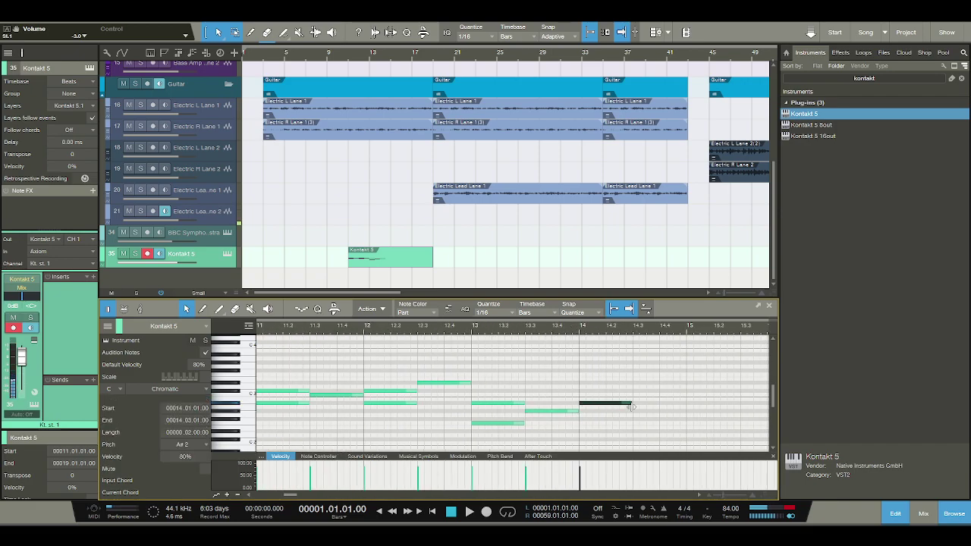
{"action": "left_click", "coordinate": [580, 425]}
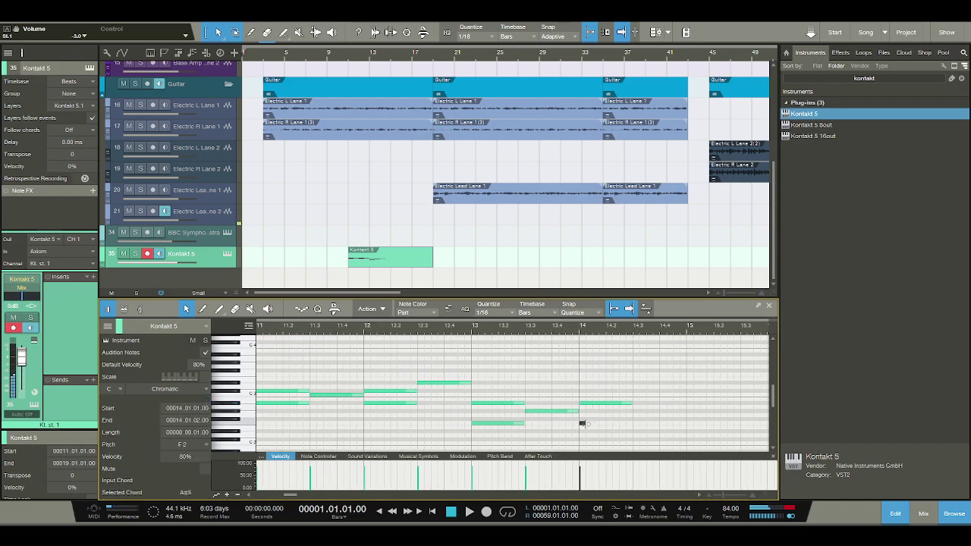
{"action": "left_click_drag", "start_coordinate": [587, 423], "coordinate": [632, 424]}
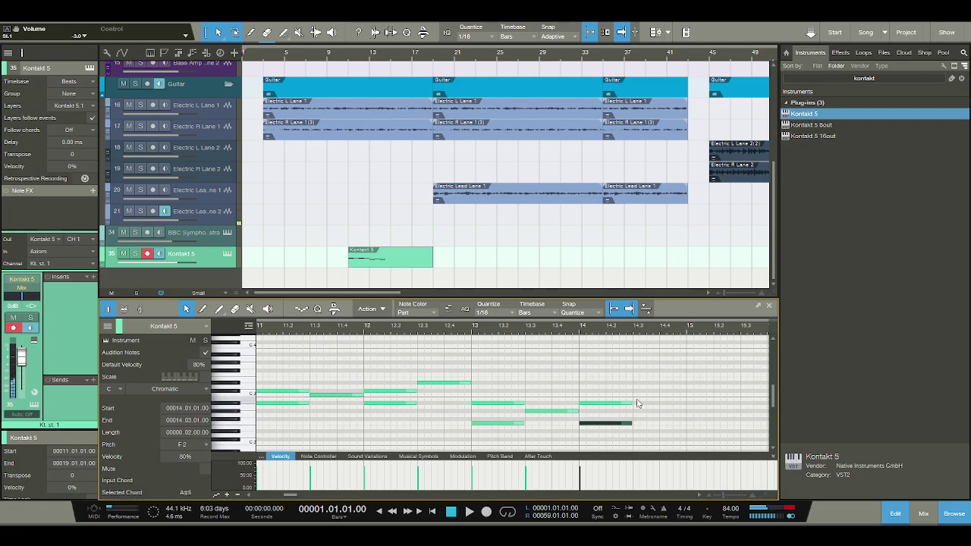
{"action": "key", "text": "Left"}
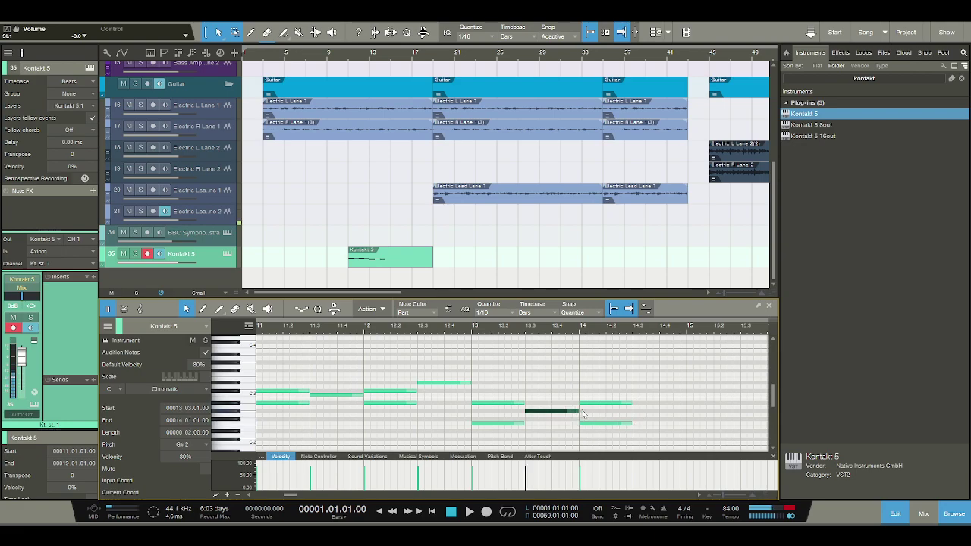
Play from bar 11 and try out a matching note on the piano keyboard
{"action": "left_click", "coordinate": [637, 399]}
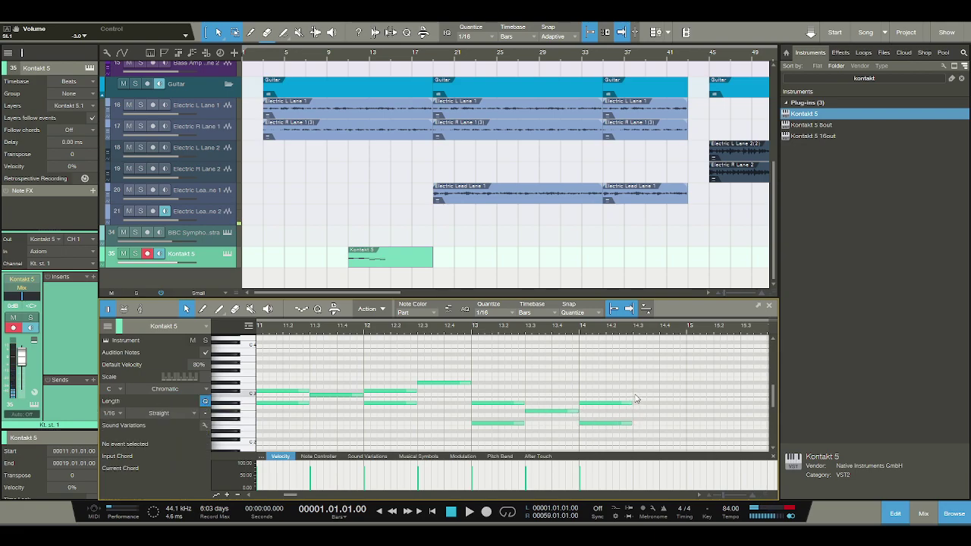
{"action": "left_click", "coordinate": [230, 397]}
{"action": "left_click", "coordinate": [259, 332]}
{"action": "key", "text": "space"}
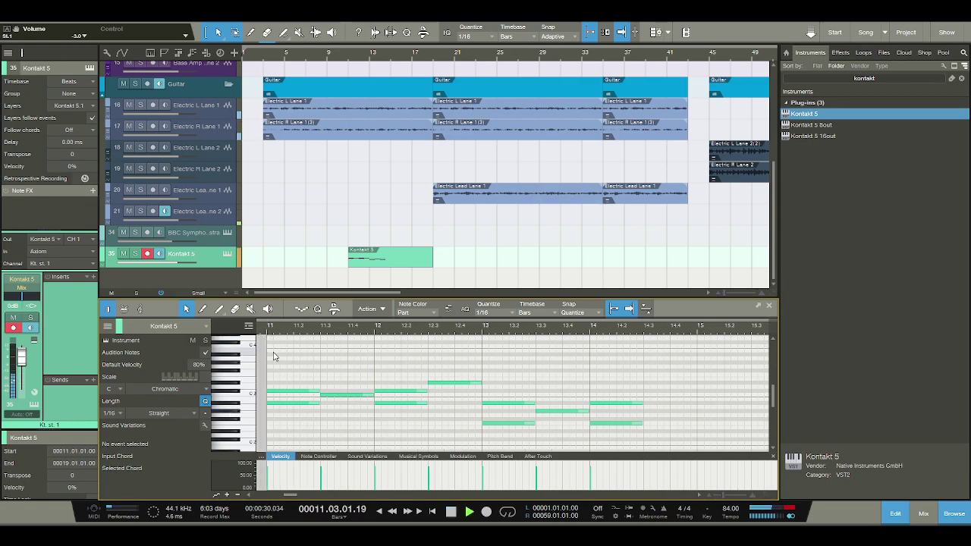
{"action": "left_click", "coordinate": [451, 514]}
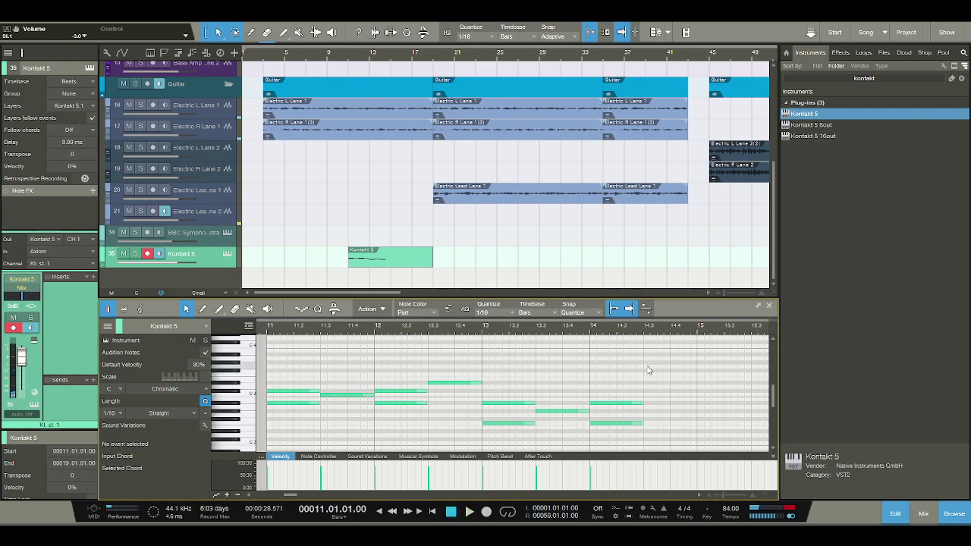
Draw a half-bar G#3 on the third beat of bar 14 and play the part from bar 11
{"action": "left_click_drag", "start_coordinate": [644, 363], "coordinate": [694, 363]}
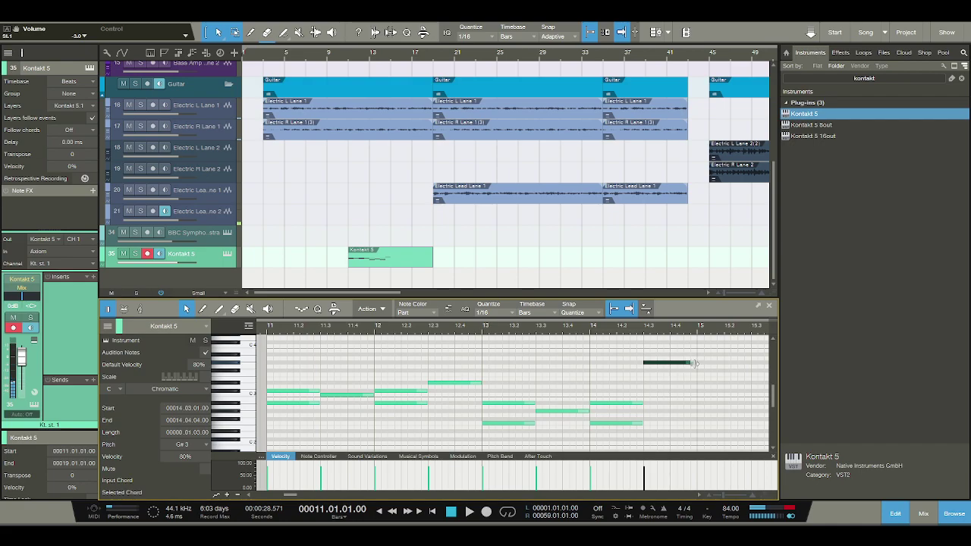
{"action": "key", "text": "space"}
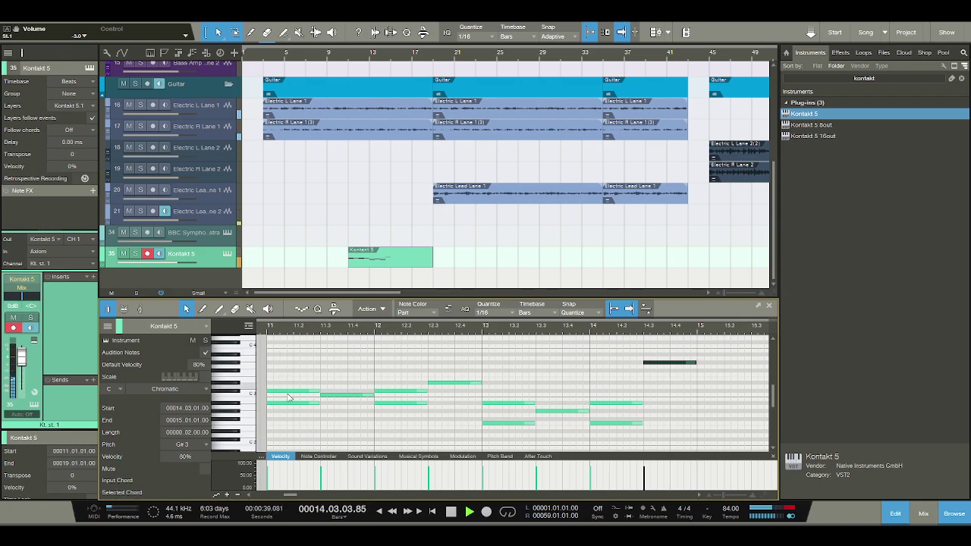
{"action": "left_click", "coordinate": [451, 512]}
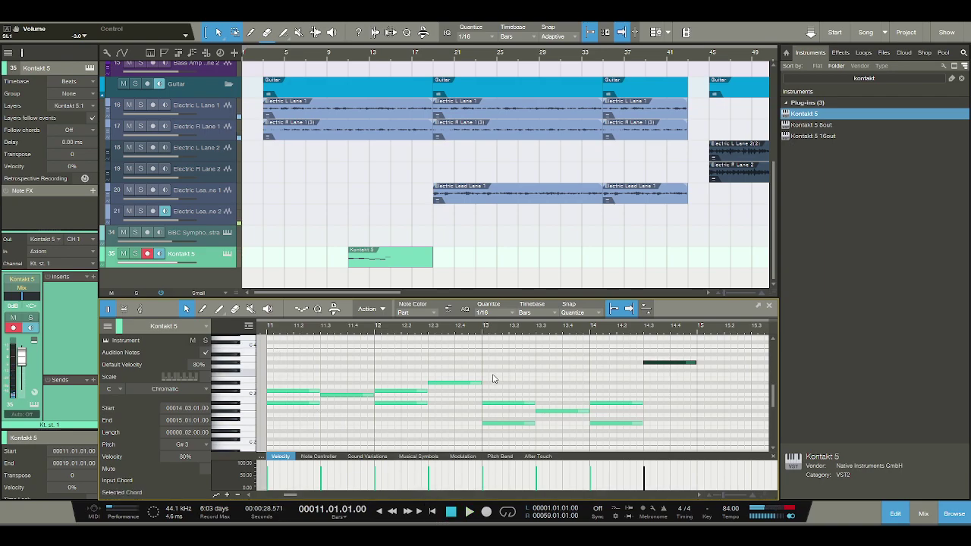
{"action": "left_click", "coordinate": [653, 434]}
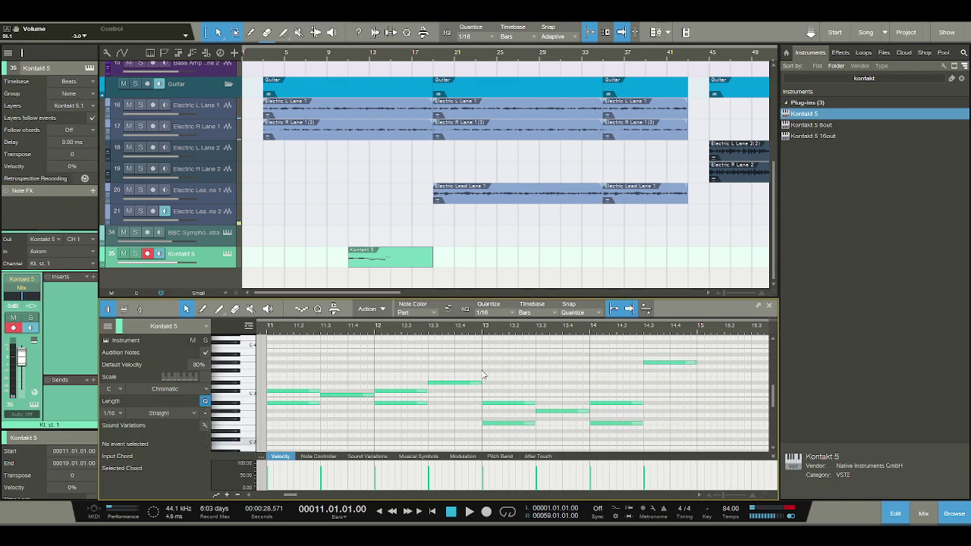
Duplicate all notes of bars 11 to 14 into bars 15 to 18 and remove the stray F#3 at bar 15
{"action": "key", "text": "ctrl+a"}
{"action": "key", "text": "d"}
{"action": "key", "text": "w"}
{"action": "left_click_drag", "start_coordinate": [545, 326], "coordinate": [365, 331]}
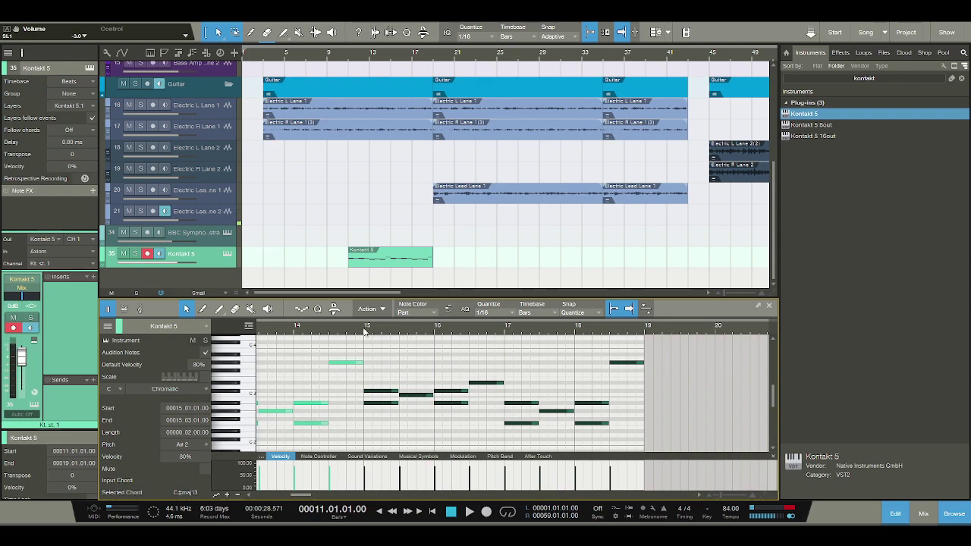
{"action": "left_click", "coordinate": [367, 370]}
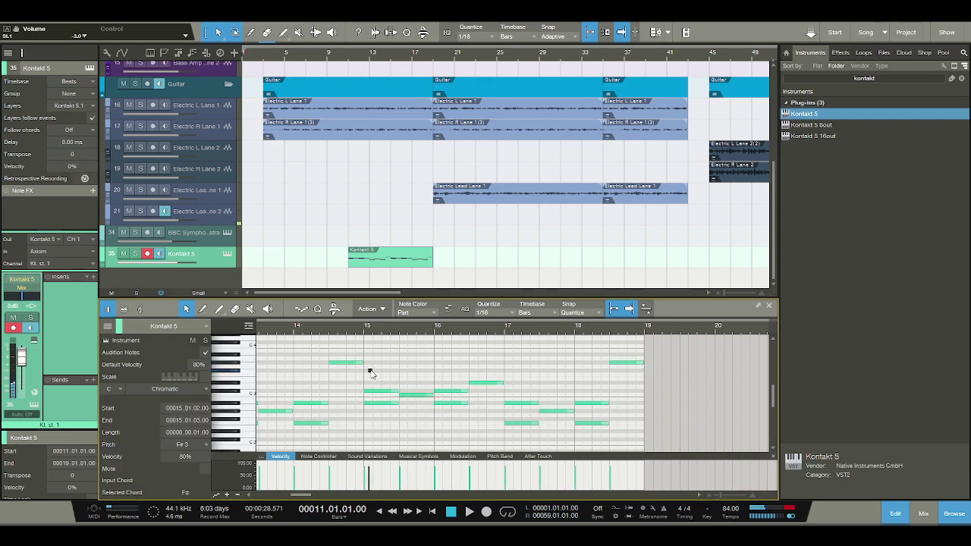
{"action": "key", "text": "Delete"}
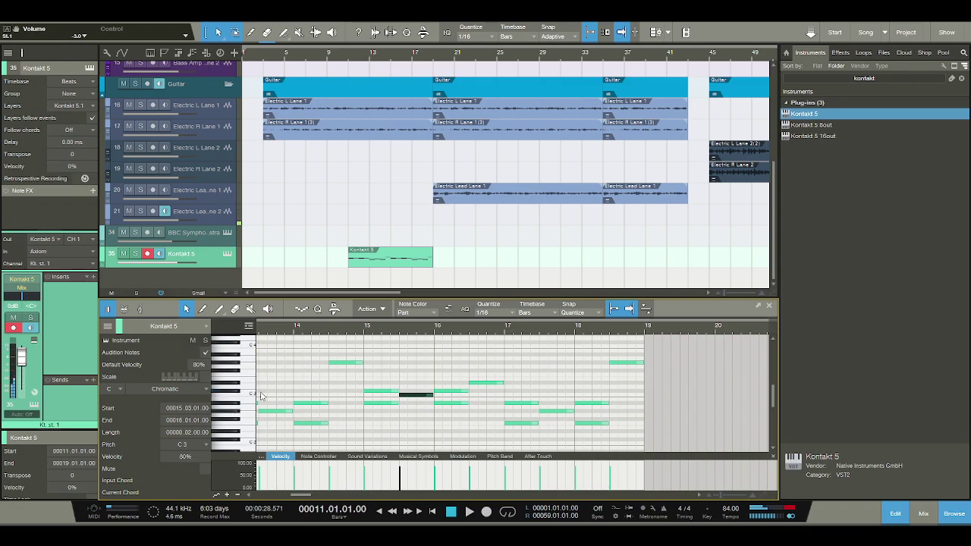
Add a half-bar C#3 under the G#3 on the third beat of bar 14 and listen from bar 11
{"action": "left_click_drag", "start_coordinate": [335, 392], "coordinate": [364, 392]}
{"action": "left_click_drag", "start_coordinate": [303, 334], "coordinate": [389, 317]}
{"action": "key", "text": "space"}
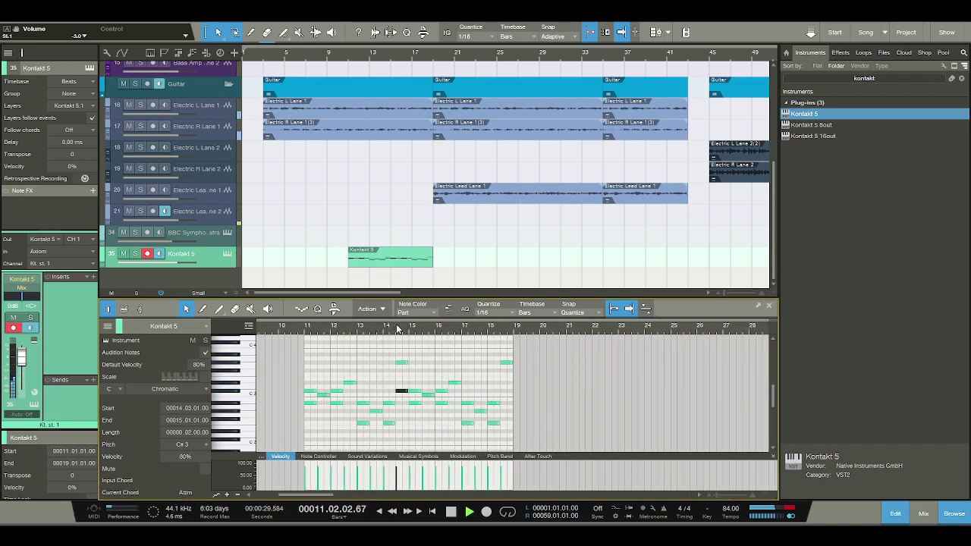
{"action": "left_click_drag", "start_coordinate": [394, 334], "coordinate": [383, 344]}
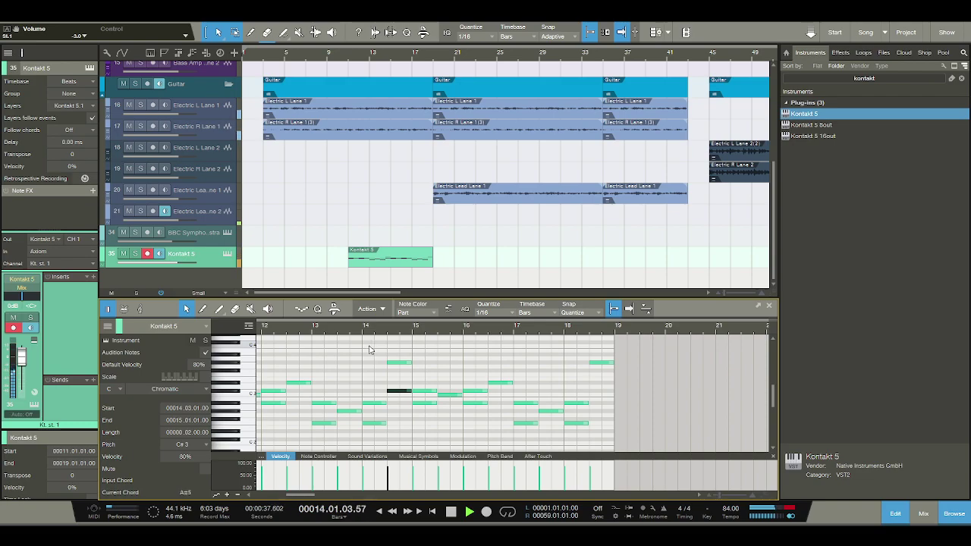
{"action": "left_click", "coordinate": [451, 513]}
{"action": "left_click", "coordinate": [415, 367]}
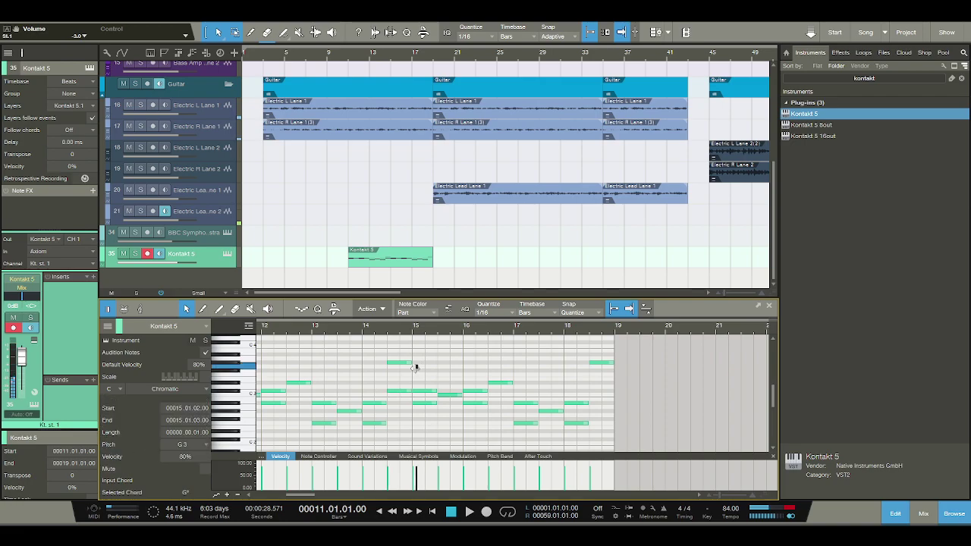
{"action": "key", "text": "Right"}
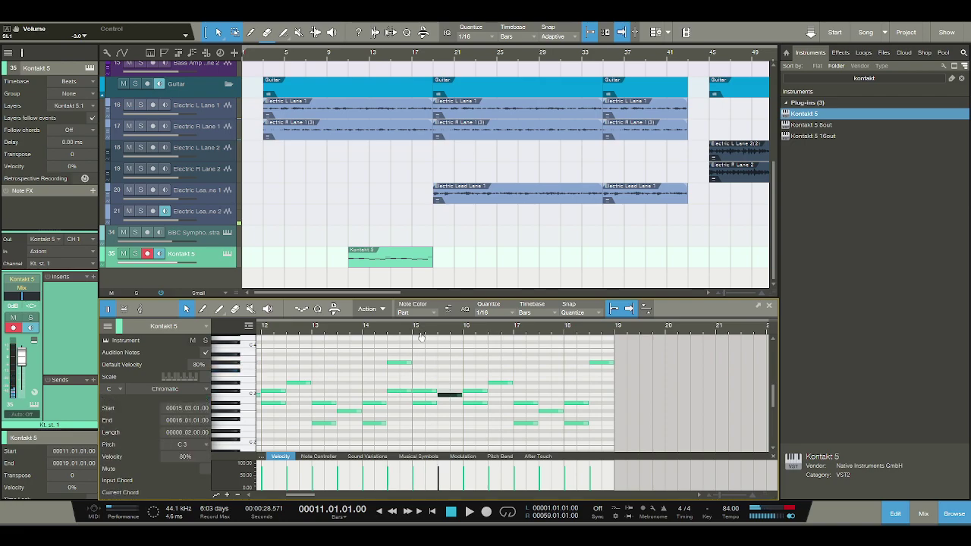
Draw a half-bar A#3 at bar 15, one-beat C#4 and C4 on its third and fourth beats, and a half-bar G#3 at bar 16
{"action": "scroll", "coordinate": [421, 343], "scroll_direction": "up", "scroll_amount": 2}
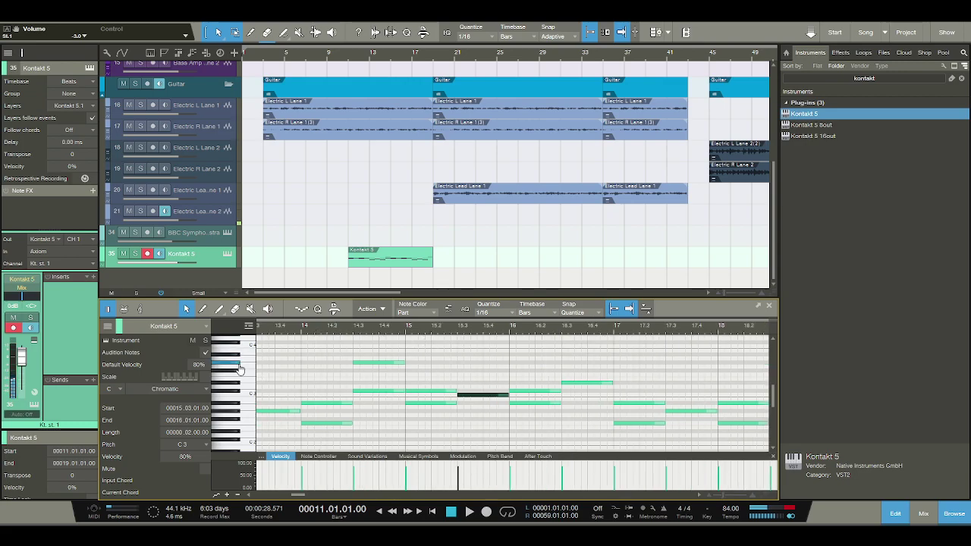
{"action": "left_click", "coordinate": [407, 352]}
{"action": "mouse_move", "coordinate": [408, 353]}
{"action": "left_mouse_down"}
{"action": "mouse_move", "coordinate": [456, 357]}
{"action": "mouse_move", "coordinate": [460, 343]}
{"action": "mouse_move", "coordinate": [483, 343]}
{"action": "mouse_move", "coordinate": [508, 350]}
{"action": "mouse_move", "coordinate": [509, 365]}
{"action": "mouse_move", "coordinate": [551, 369]}
{"action": "left_mouse_up"}
{"action": "double_click", "coordinate": [483, 346]}
{"action": "left_click", "coordinate": [484, 349]}
{"action": "left_click", "coordinate": [511, 371]}
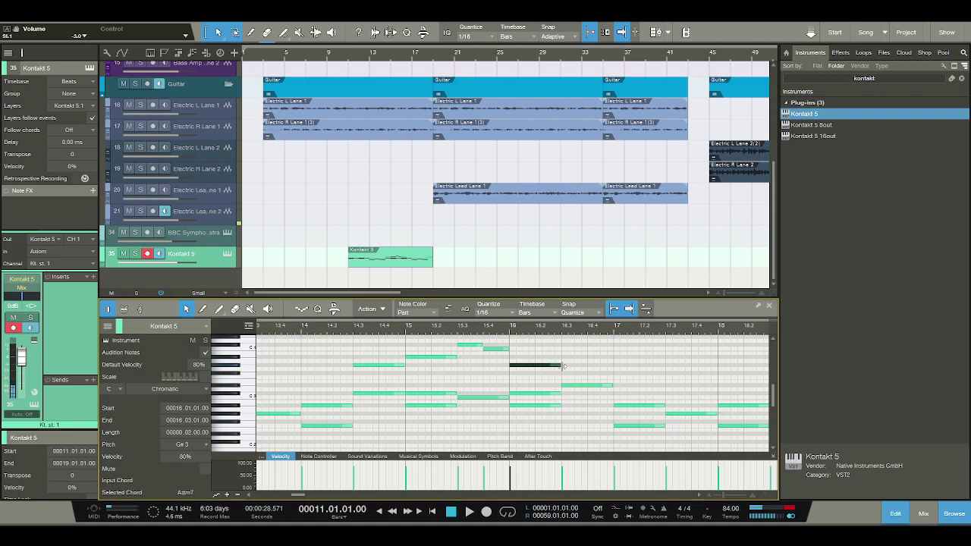
Draw a half-bar A#3 on the third beat of bar 16 and two one-beat G#3 notes at bar 17, and play the melody
{"action": "left_click", "coordinate": [563, 357]}
{"action": "left_click_drag", "start_coordinate": [568, 358], "coordinate": [665, 365]}
{"action": "left_click", "coordinate": [613, 367]}
{"action": "left_click", "coordinate": [616, 365]}
{"action": "left_click", "coordinate": [641, 365]}
{"action": "left_click", "coordinate": [642, 366]}
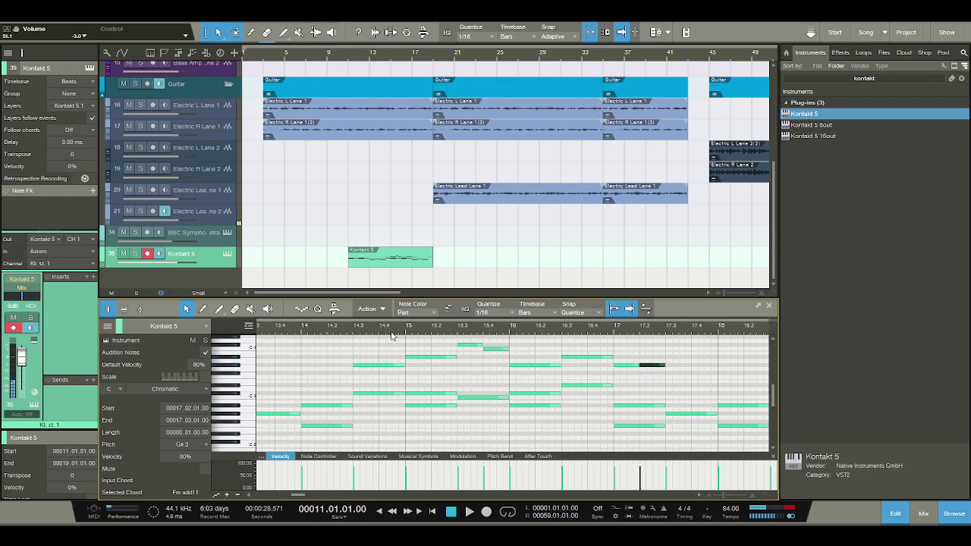
{"action": "key", "text": "space"}
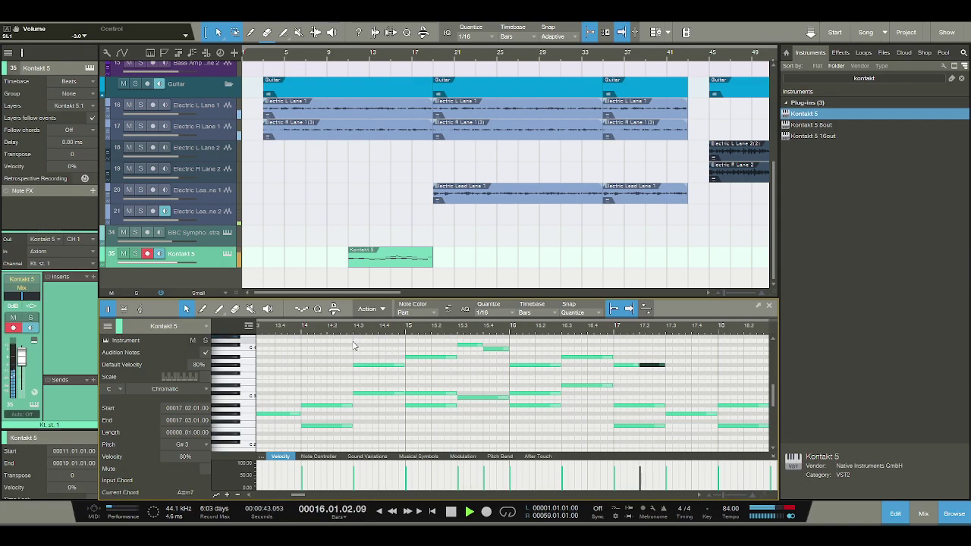
{"action": "key", "text": "space"}
Shorten the A#3 in bar 16 to one beat, add a one-beat C4 on the fourth beat, and listen from bar 14's third beat
{"action": "left_click", "coordinate": [607, 356]}
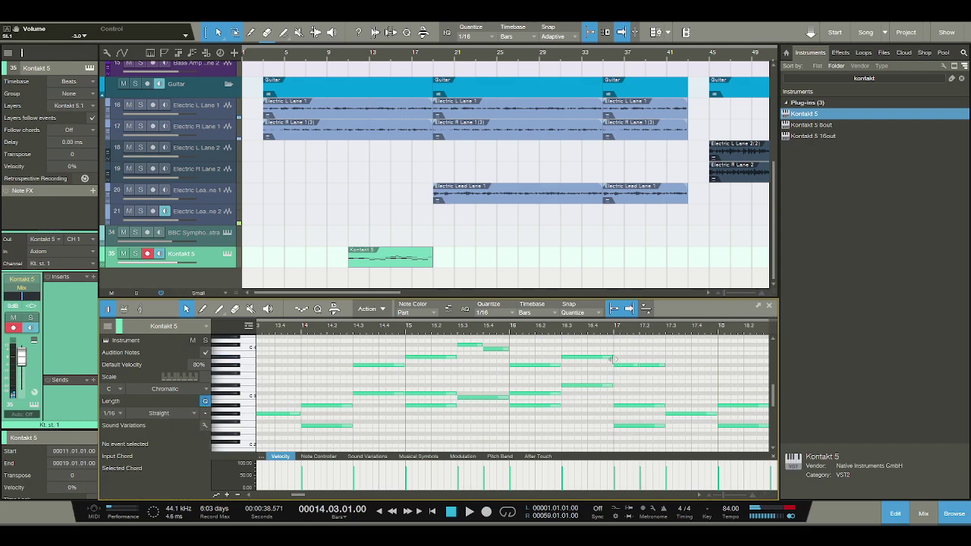
{"action": "left_click", "coordinate": [590, 365]}
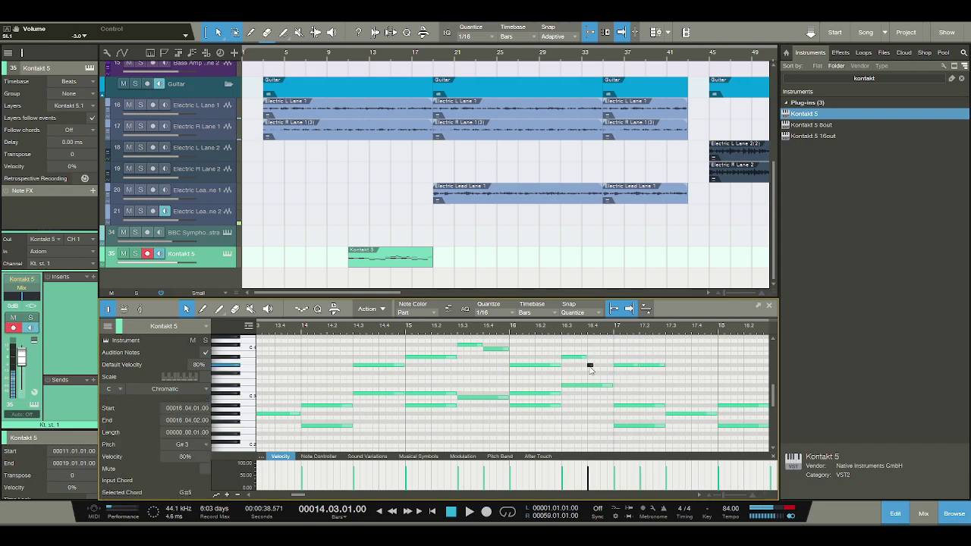
{"action": "left_click_drag", "start_coordinate": [589, 365], "coordinate": [614, 350]}
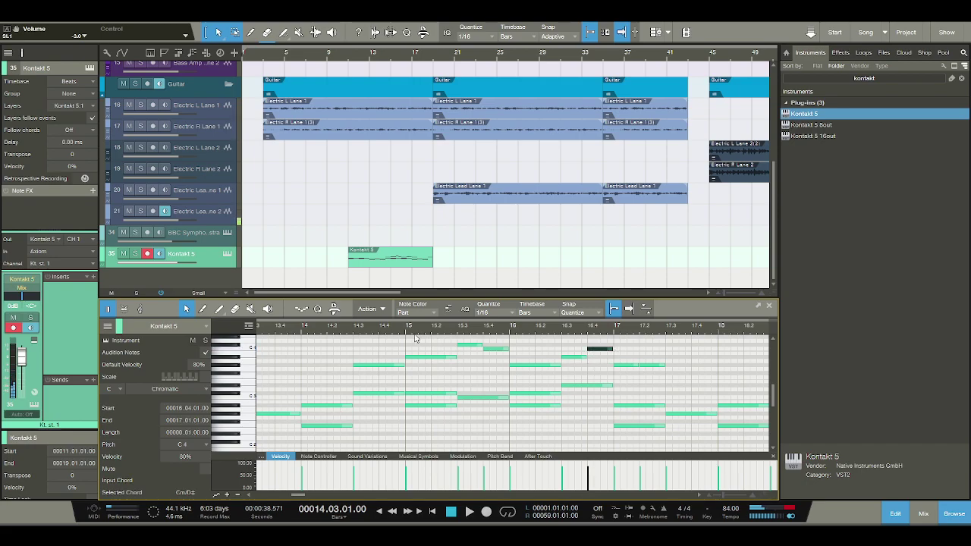
{"action": "key", "text": "space"}
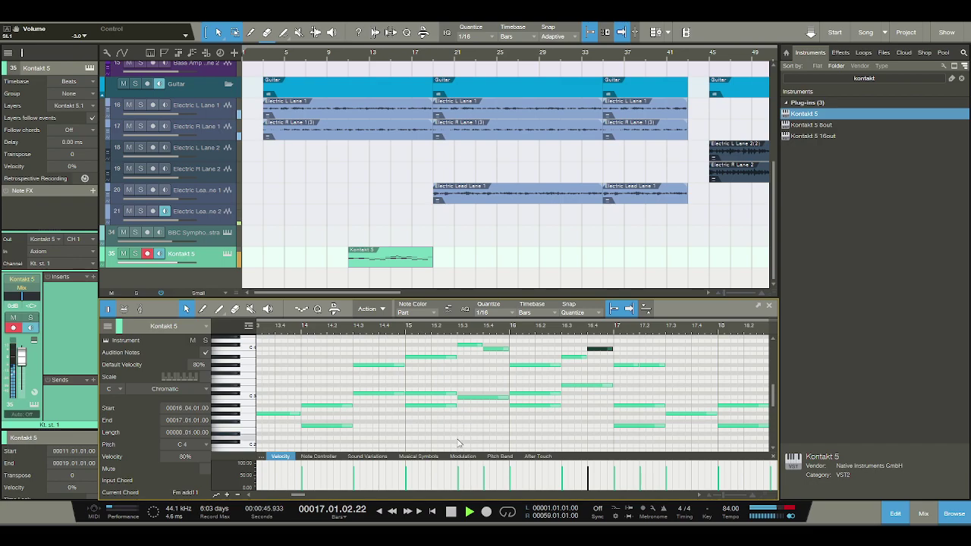
{"action": "left_click", "coordinate": [451, 511]}
Replace the two G#3 notes at bar 17 with a single half-bar G#3 and play the passage
{"action": "left_click", "coordinate": [644, 366]}
{"action": "left_click_drag", "start_coordinate": [639, 366], "coordinate": [614, 366]}
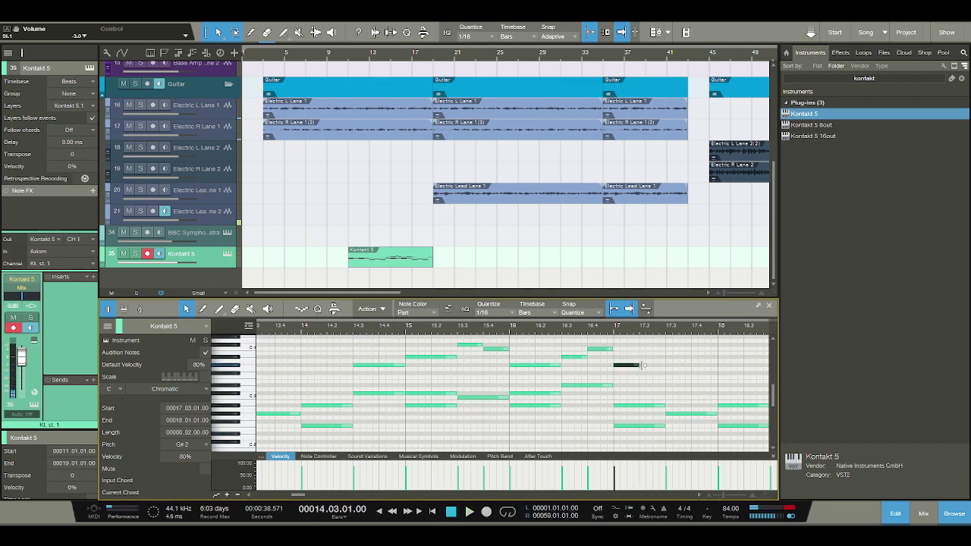
{"action": "key", "text": "space"}
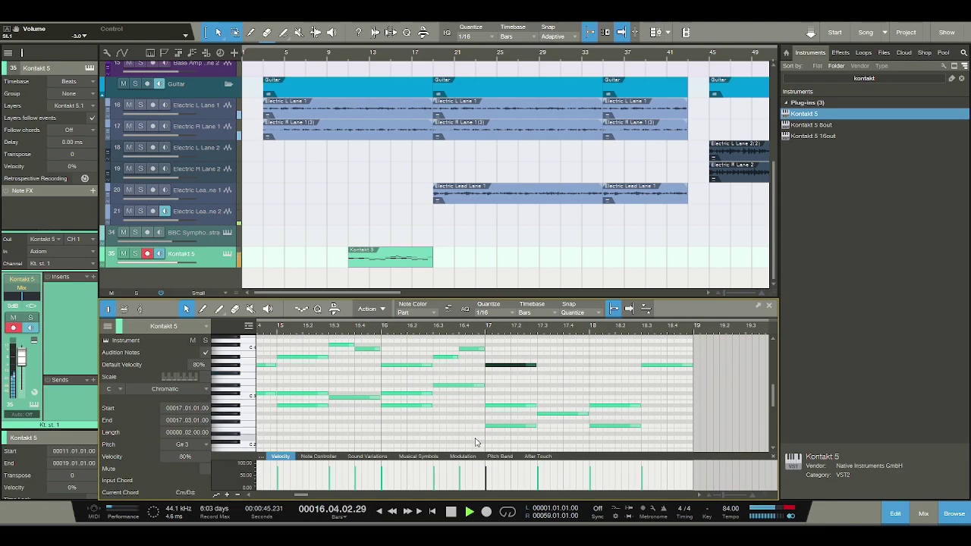
{"action": "left_click", "coordinate": [451, 512]}
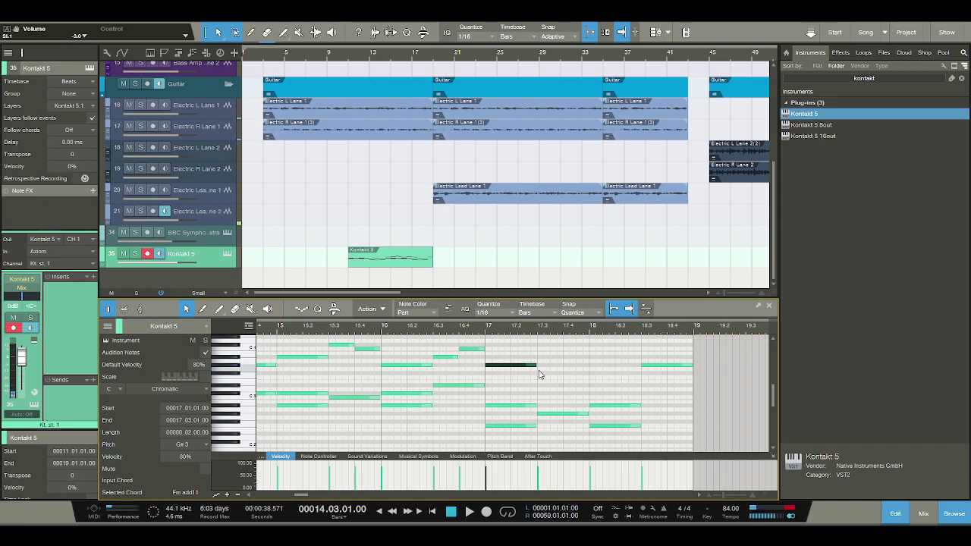
Draw one-beat D#3 and F3 on beats three and four of bar 17, a half-bar G#3 at bar 18, and one-beat D#3 and C#3 on its beats three and four
{"action": "double_click", "coordinate": [539, 383]}
{"action": "left_click_drag", "start_coordinate": [541, 383], "coordinate": [690, 393]}
{"action": "double_click", "coordinate": [565, 374]}
{"action": "double_click", "coordinate": [591, 365]}
{"action": "double_click", "coordinate": [641, 368]}
{"action": "double_click", "coordinate": [669, 386]}
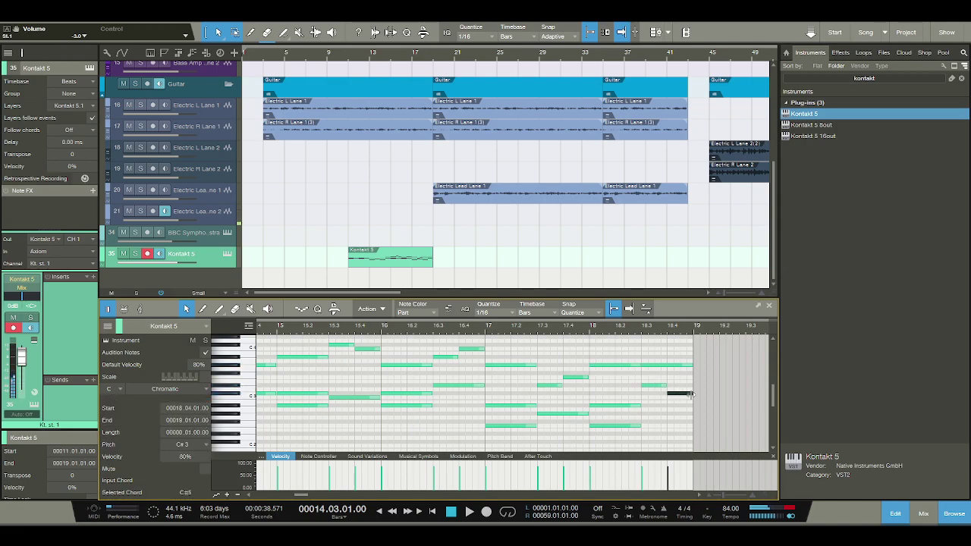
Play the Kontakt 5 melody with the guitars from bar 15 through bar 18
{"action": "scroll", "coordinate": [687, 395], "scroll_direction": "up", "scroll_amount": 5}
{"action": "scroll", "coordinate": [687, 395], "scroll_direction": "down", "scroll_amount": 3}
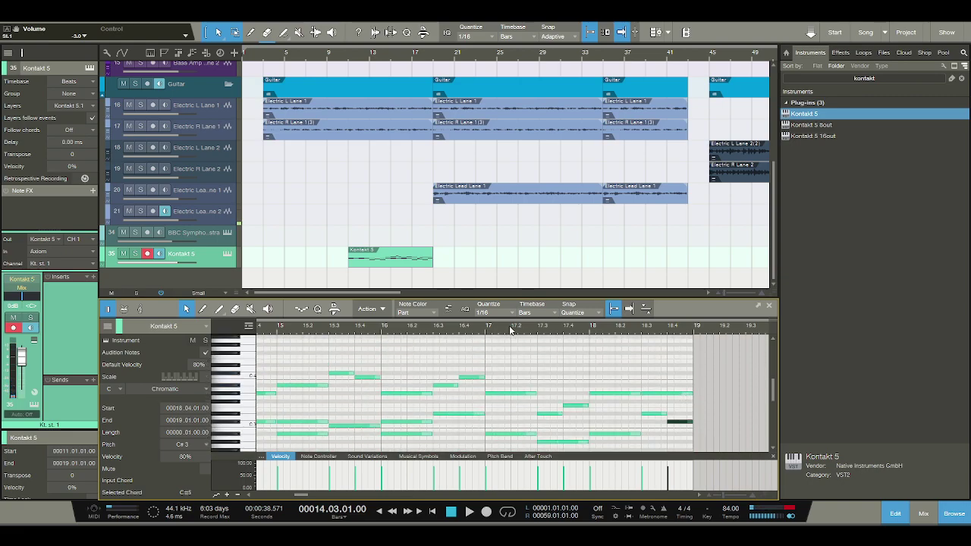
{"action": "scroll", "coordinate": [513, 329], "scroll_direction": "down", "scroll_amount": 3}
{"action": "scroll", "coordinate": [578, 407], "scroll_direction": "up", "scroll_amount": 1}
{"action": "scroll", "coordinate": [580, 404], "scroll_direction": "down", "scroll_amount": 1}
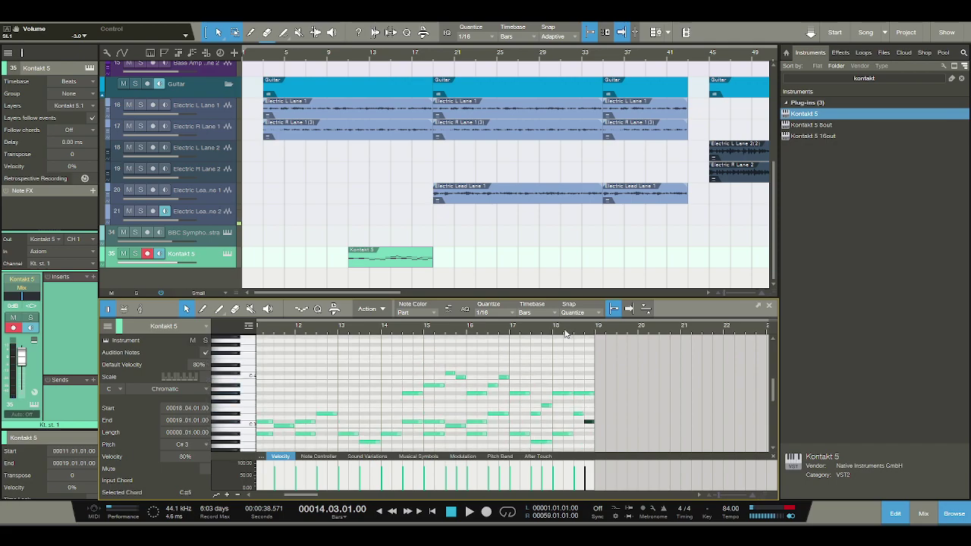
{"action": "left_click_drag", "start_coordinate": [565, 331], "coordinate": [556, 341]}
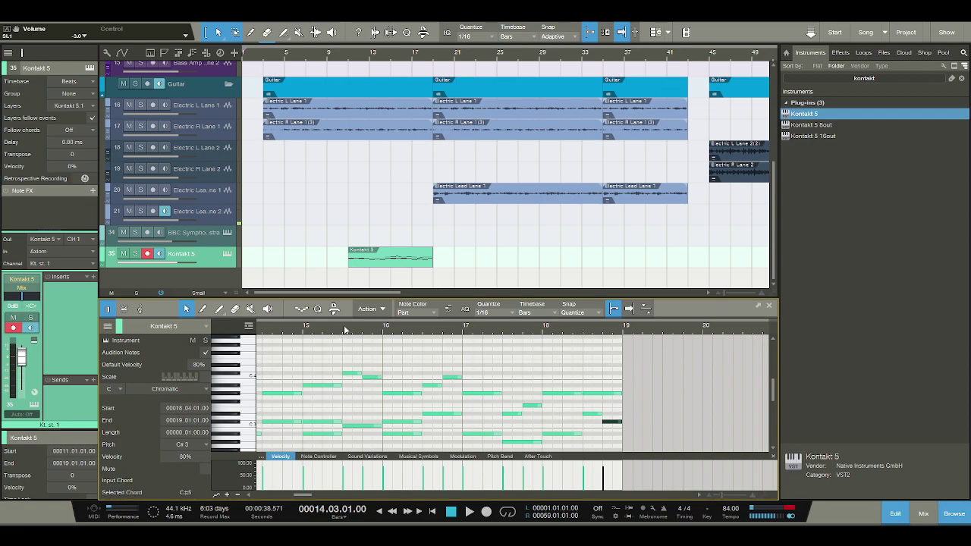
{"action": "left_click", "coordinate": [301, 333]}
{"action": "key", "text": "space"}
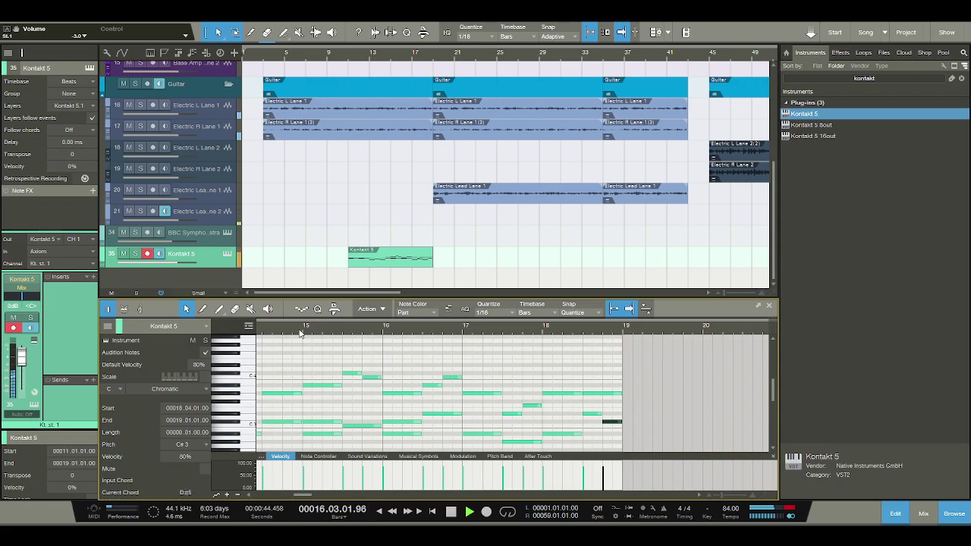
{"action": "scroll", "coordinate": [564, 431], "scroll_direction": "down", "scroll_amount": 2}
{"action": "scroll", "coordinate": [564, 431], "scroll_direction": "up", "scroll_amount": 2}
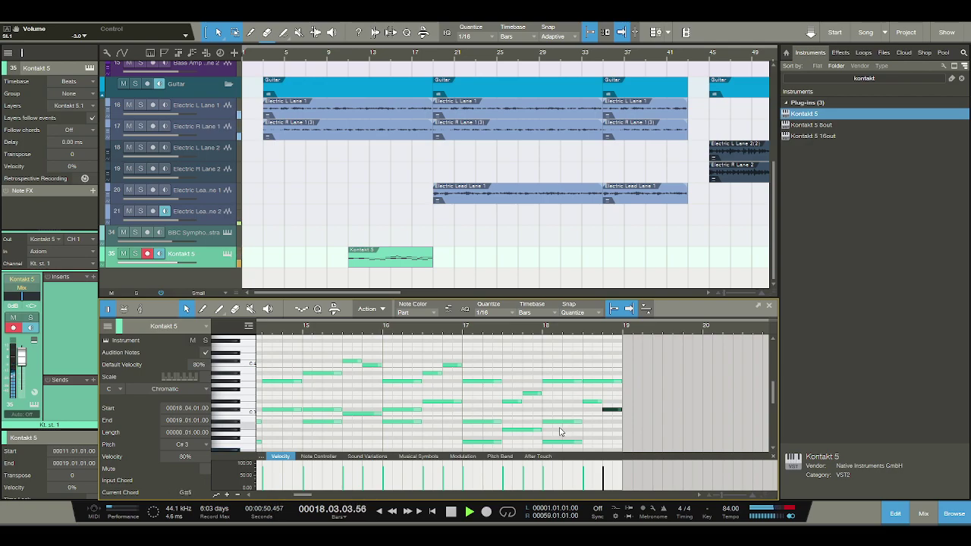
{"action": "left_click", "coordinate": [450, 511]}
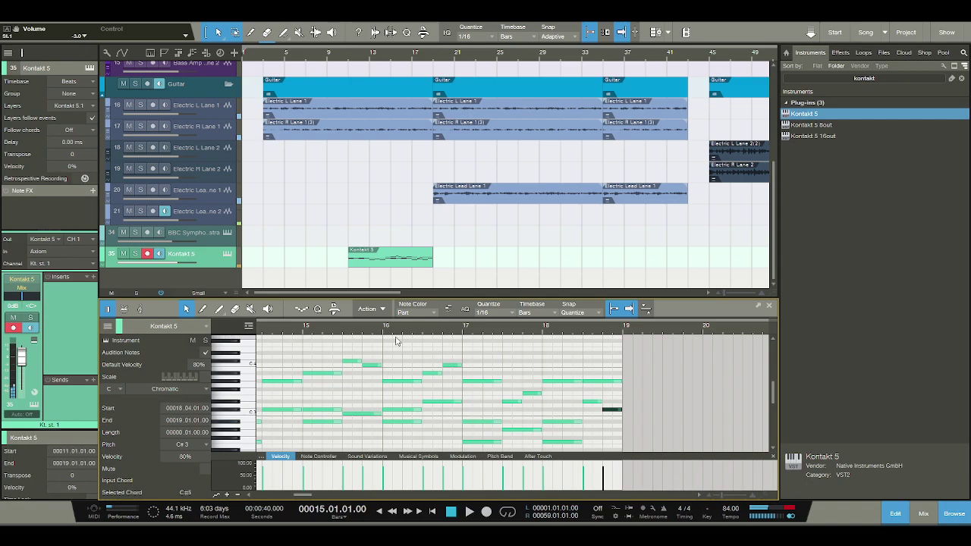
Extend the Kontakt 5 part to bar 35 and duplicate the notes of bars 15 to 18 from bar 19
{"action": "left_click_drag", "start_coordinate": [398, 335], "coordinate": [409, 315]}
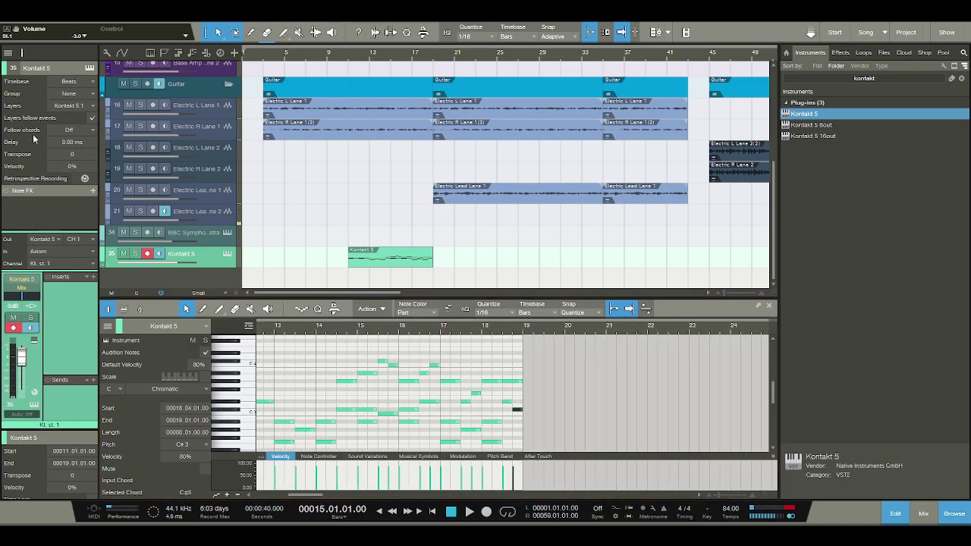
{"action": "mouse_move", "coordinate": [421, 335]}
{"action": "left_mouse_down"}
{"action": "mouse_move", "coordinate": [425, 319]}
{"action": "mouse_move", "coordinate": [430, 326]}
{"action": "left_mouse_up"}
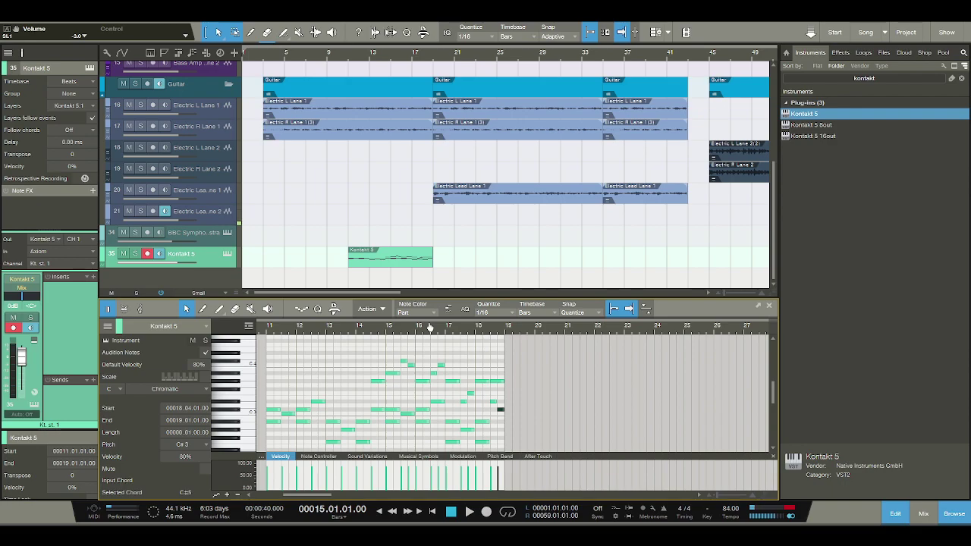
{"action": "left_click_drag", "start_coordinate": [435, 260], "coordinate": [603, 261]}
{"action": "left_click_drag", "start_coordinate": [524, 446], "coordinate": [388, 359]}
{"action": "key", "text": "ctrl+d"}
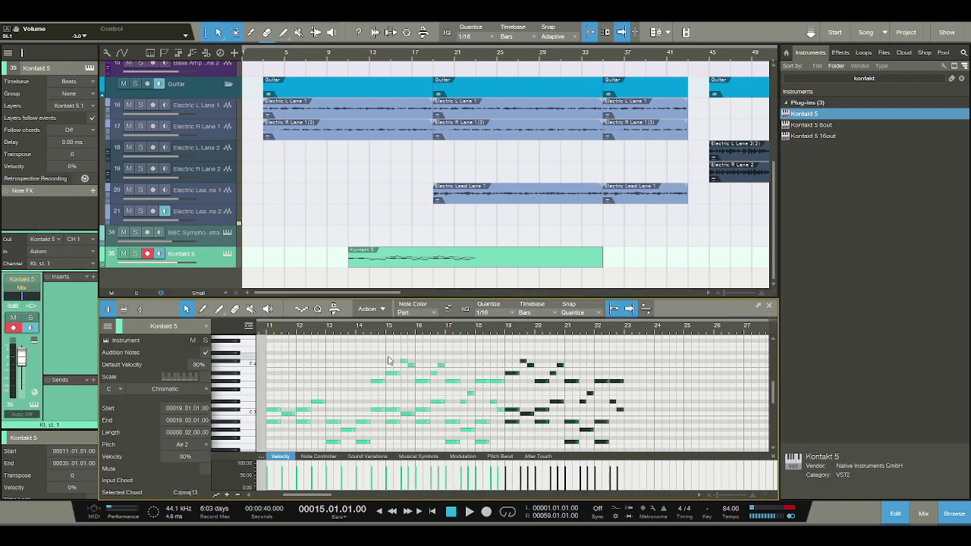
Play from bar 15, remove the duplicated notes from bar 19 onward, and shorten the Kontakt 5 part to end at bar 19
{"action": "key", "text": "space"}
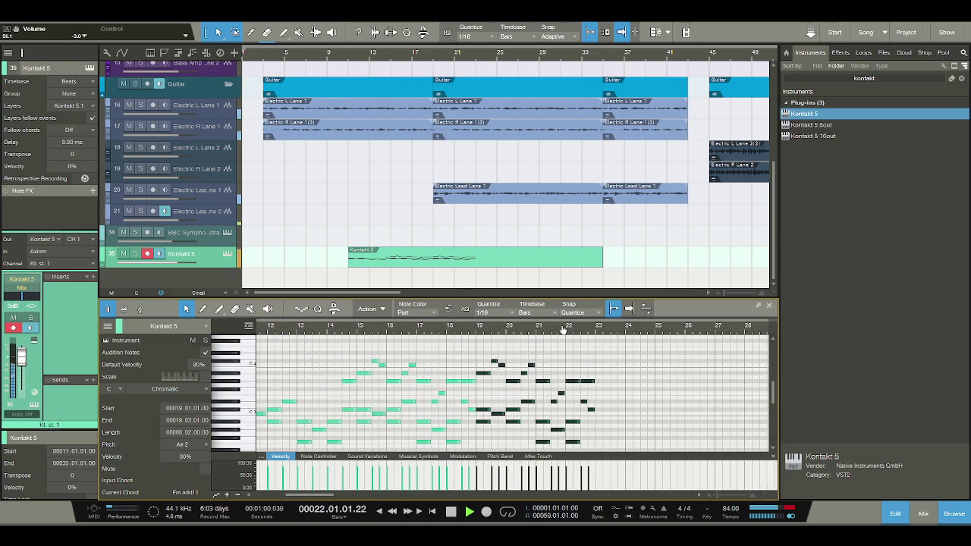
{"action": "key", "text": "space"}
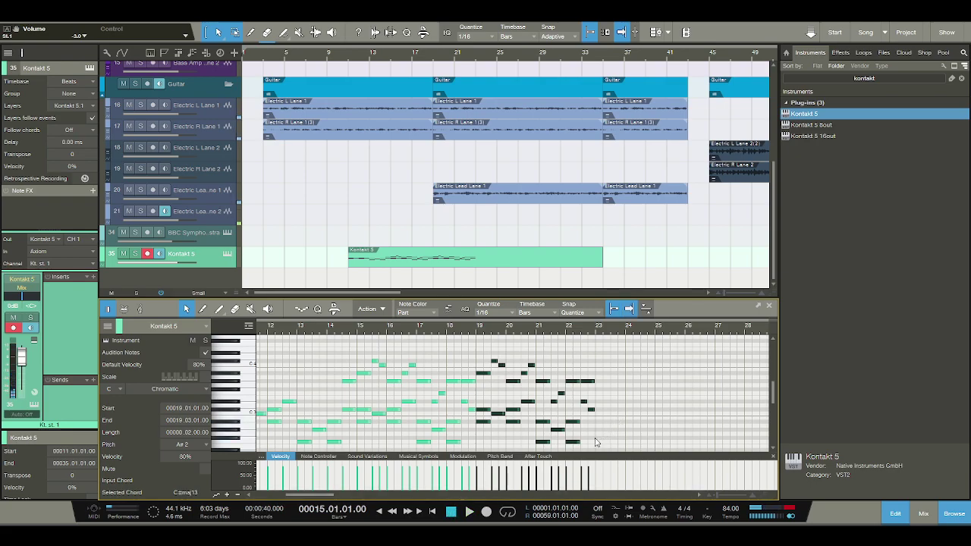
{"action": "left_click", "coordinate": [602, 444]}
{"action": "key", "text": "ctrl+z"}
{"action": "left_click_drag", "start_coordinate": [599, 264], "coordinate": [434, 260]}
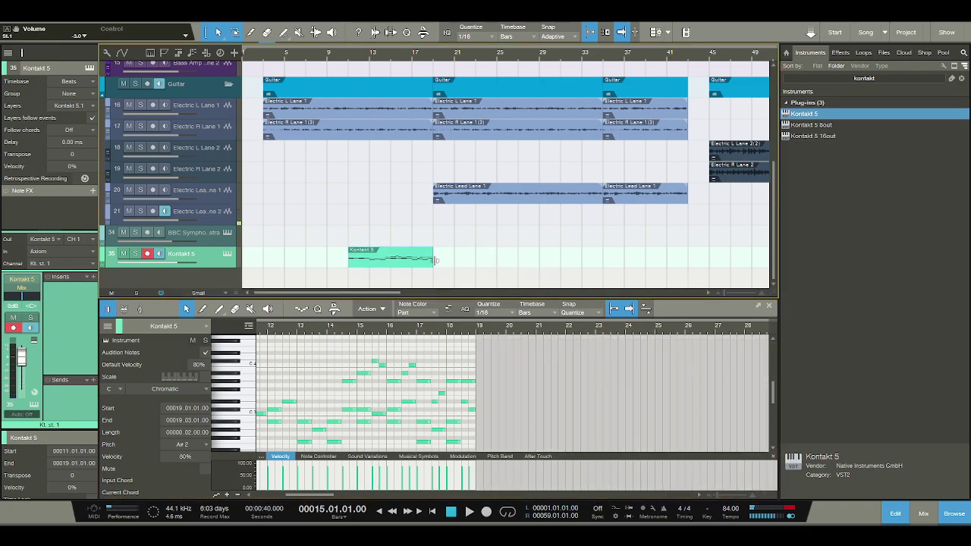
Duplicate the Kontakt 5 part, and trim and move the copy so it spans bars 25 to 29
{"action": "key", "text": "d"}
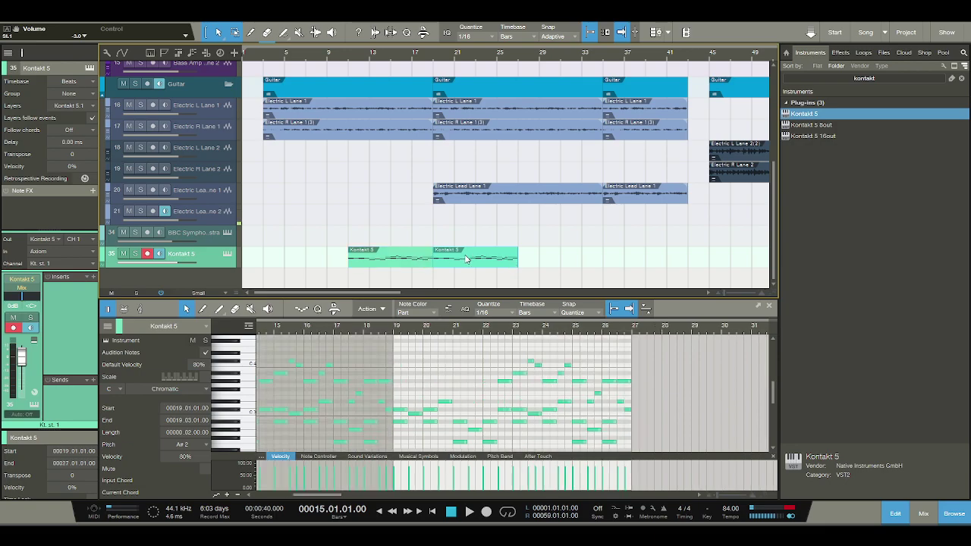
{"action": "key", "text": "alt+Right"}
{"action": "mouse_move", "coordinate": [515, 259]}
{"action": "left_mouse_down"}
{"action": "mouse_move", "coordinate": [560, 258]}
{"action": "mouse_move", "coordinate": [509, 258]}
{"action": "left_mouse_up"}
Play the arrangement from bar 11 and again from bar 3
{"action": "left_click", "coordinate": [345, 57]}
{"action": "key", "text": "space"}
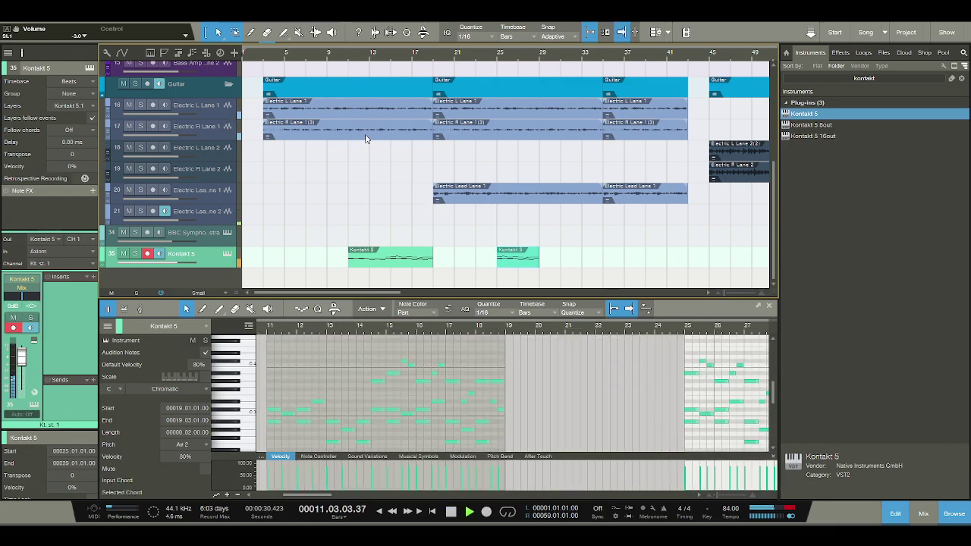
{"action": "left_click", "coordinate": [263, 58]}
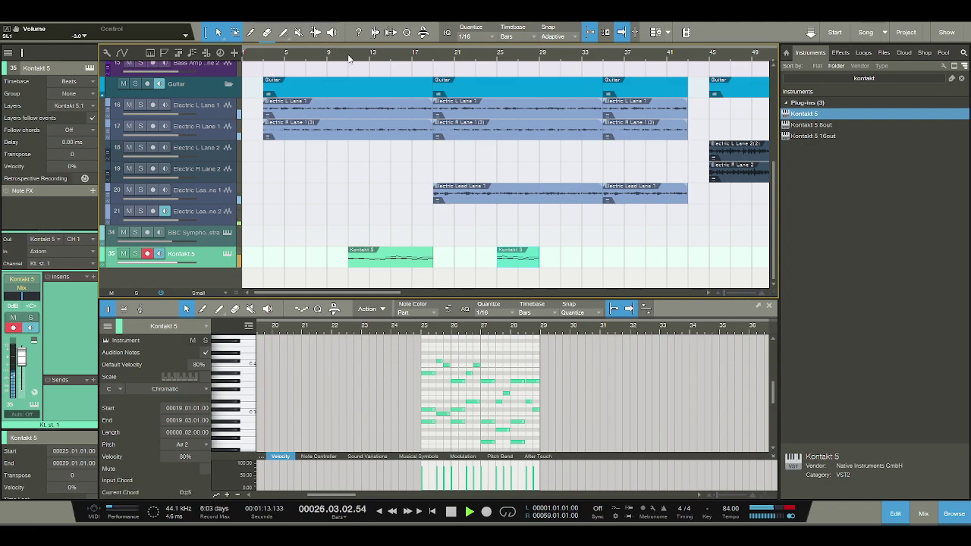
Move the second Kontakt 5 part to start at bar 27 and duplicate it at bar 31
{"action": "key", "text": "f"}
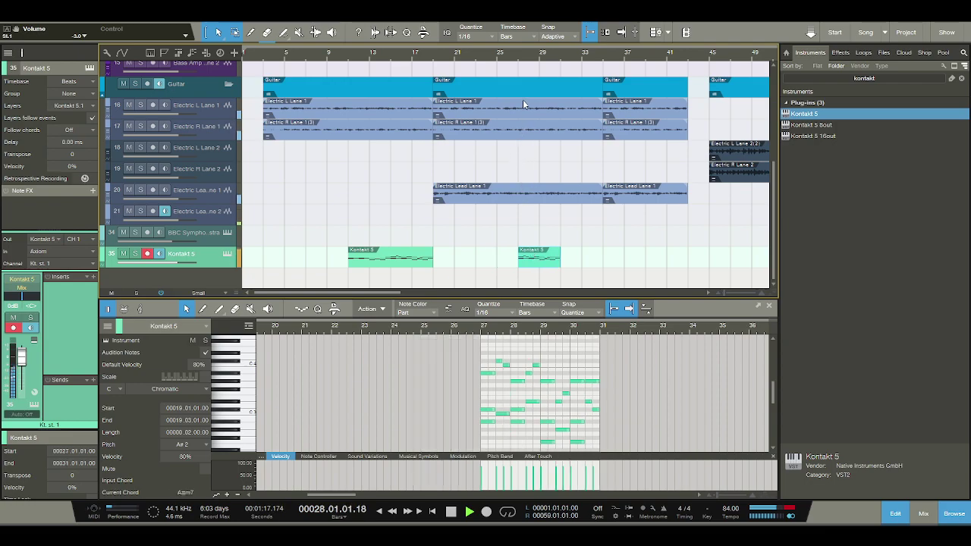
{"action": "key", "text": "f"}
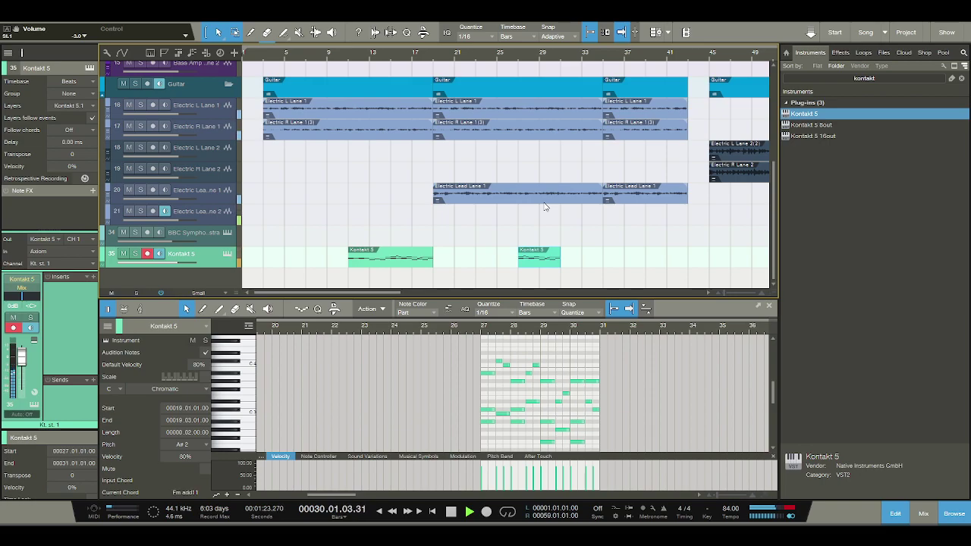
{"action": "key", "text": "d"}
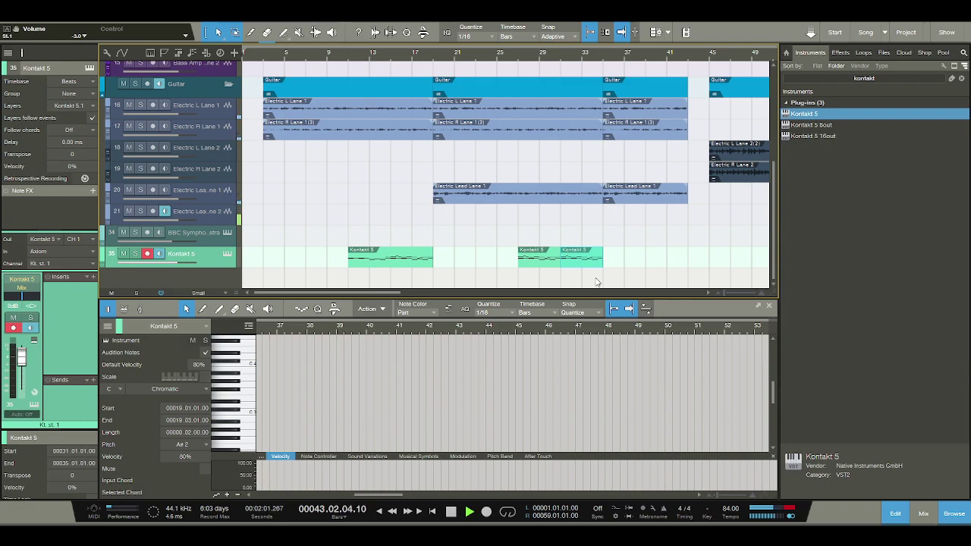
Listen to the arrangement through to bar 62 and stop playback
{"action": "scroll", "coordinate": [594, 278], "scroll_direction": "up", "scroll_amount": 2}
{"action": "left_click_drag", "start_coordinate": [672, 58], "coordinate": [591, 47]}
{"action": "scroll", "coordinate": [596, 115], "scroll_direction": "down", "scroll_amount": 2}
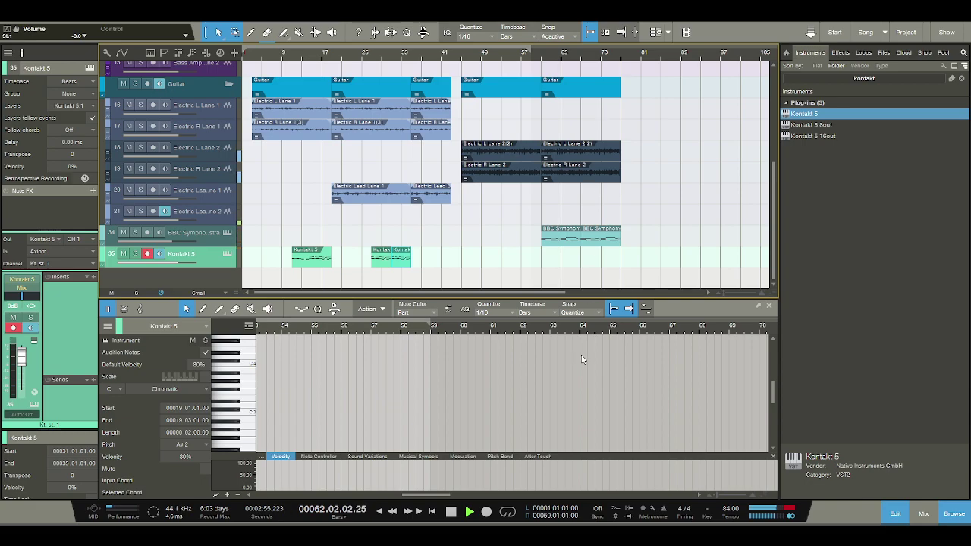
{"action": "left_click", "coordinate": [450, 512]}
Select the Electric R Lane 2 and Electric L Lane 2 events that start at bar 61
{"action": "left_click", "coordinate": [596, 176]}
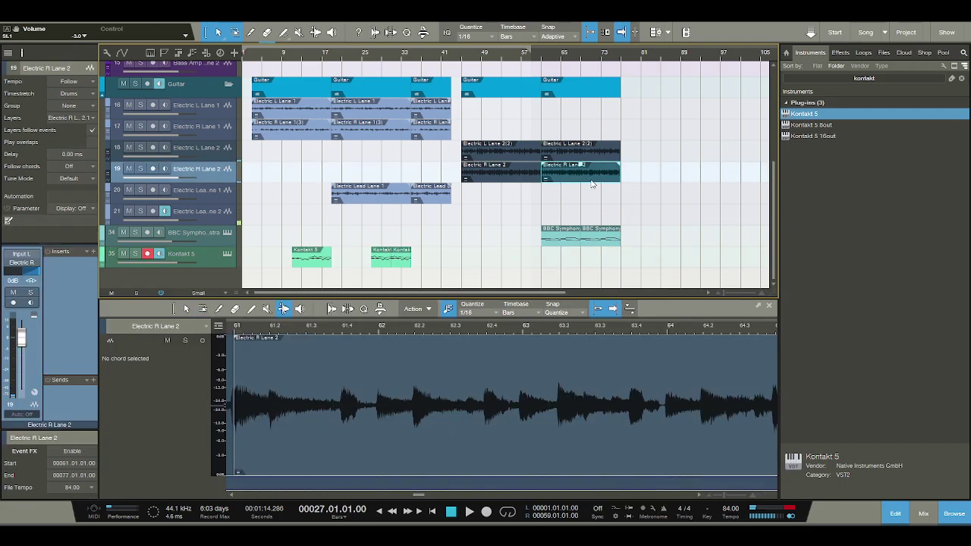
{"action": "left_click", "coordinate": [589, 159]}
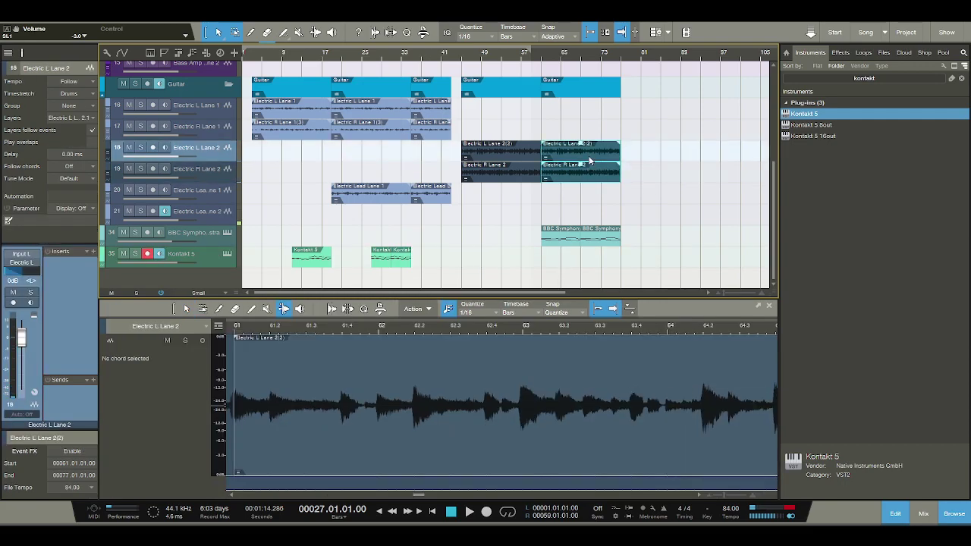
Undo the duplication of the Electric Lane 2 guitar events and delete the extra BBC Symphony Orchestra event at bar 69
{"action": "key", "text": "ctrl+z"}
{"action": "left_click", "coordinate": [572, 235]}
{"action": "key", "text": "ctrl+z"}
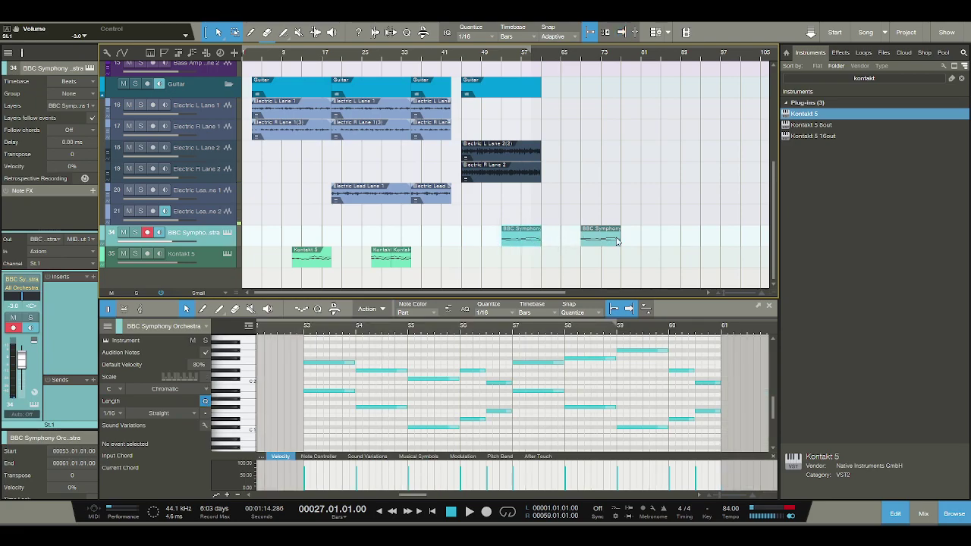
{"action": "left_click", "coordinate": [607, 236]}
{"action": "key", "text": "Delete"}
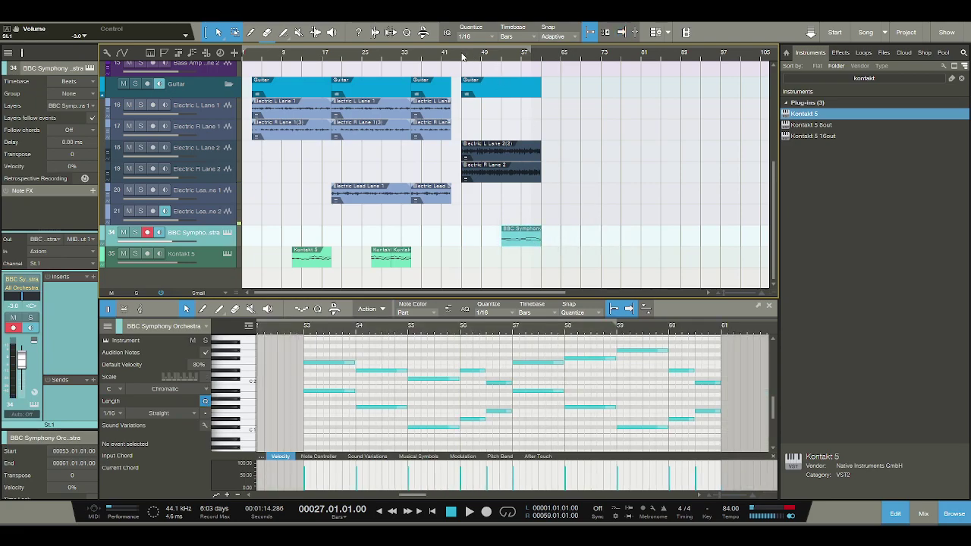
Play the song from bar 45 to hear the Electric Lane 2 guitars with the orchestra part, and stop playback
{"action": "left_click", "coordinate": [462, 57]}
{"action": "key", "text": "space"}
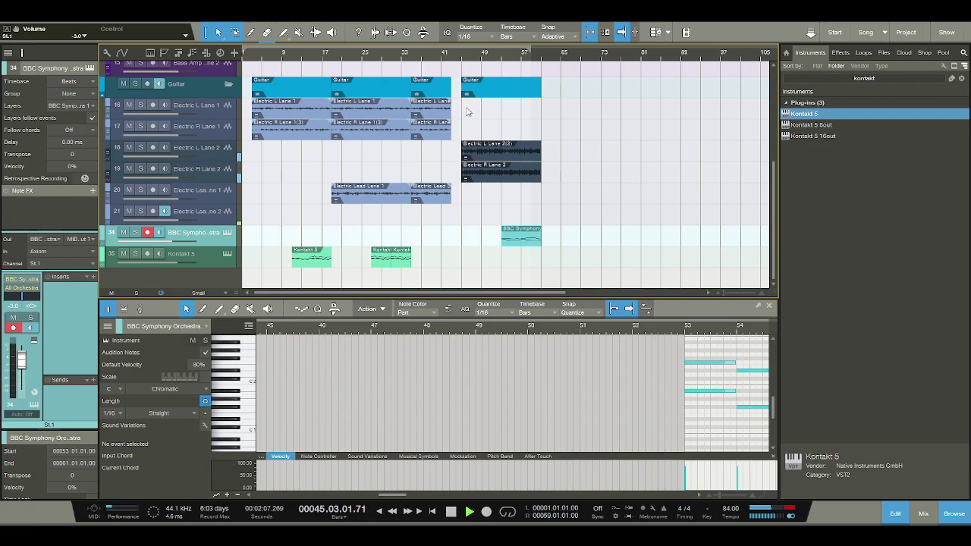
{"action": "scroll", "coordinate": [495, 178], "scroll_direction": "up", "scroll_amount": 4}
{"action": "scroll", "coordinate": [495, 178], "scroll_direction": "down", "scroll_amount": 4}
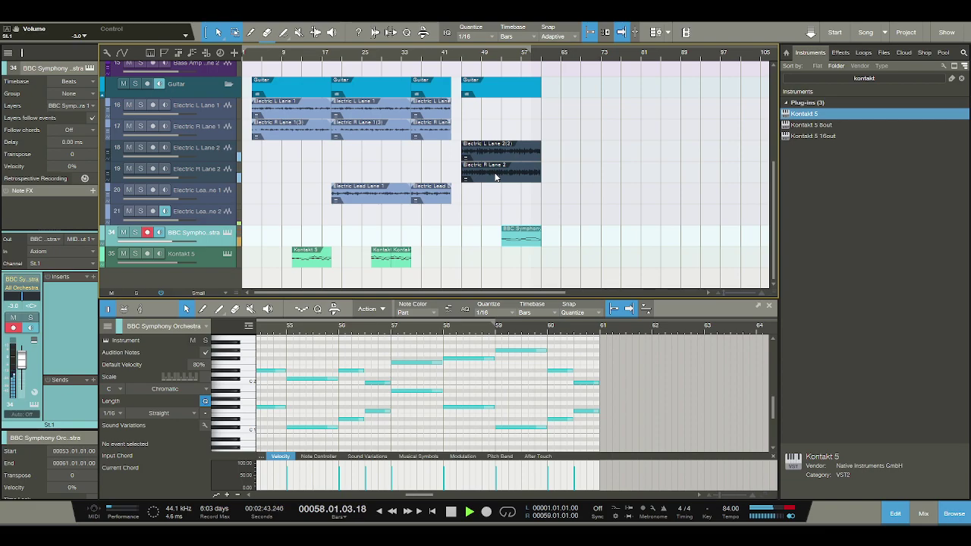
{"action": "left_click", "coordinate": [451, 513]}
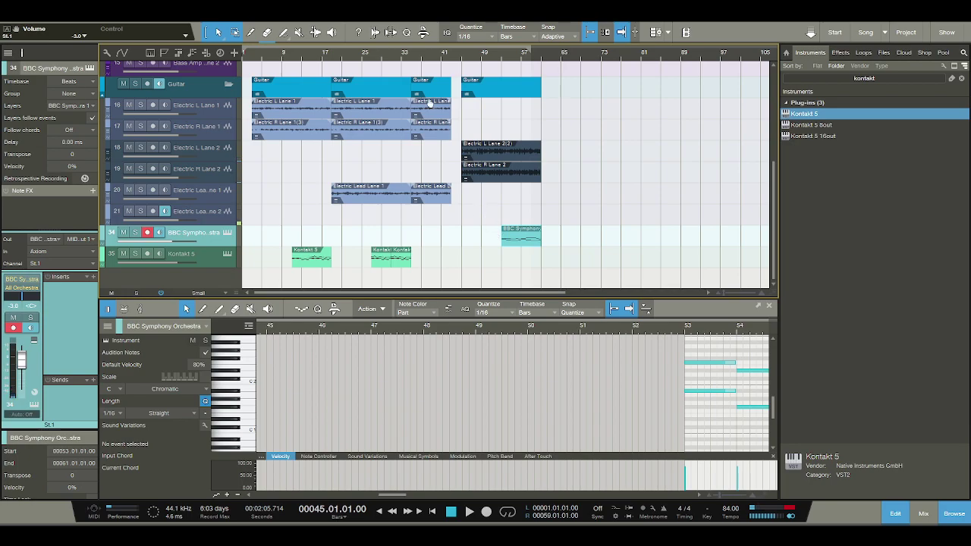
Look over the whole arrangement across all tracks and play the song from bar 1
{"action": "key", "text": "w"}
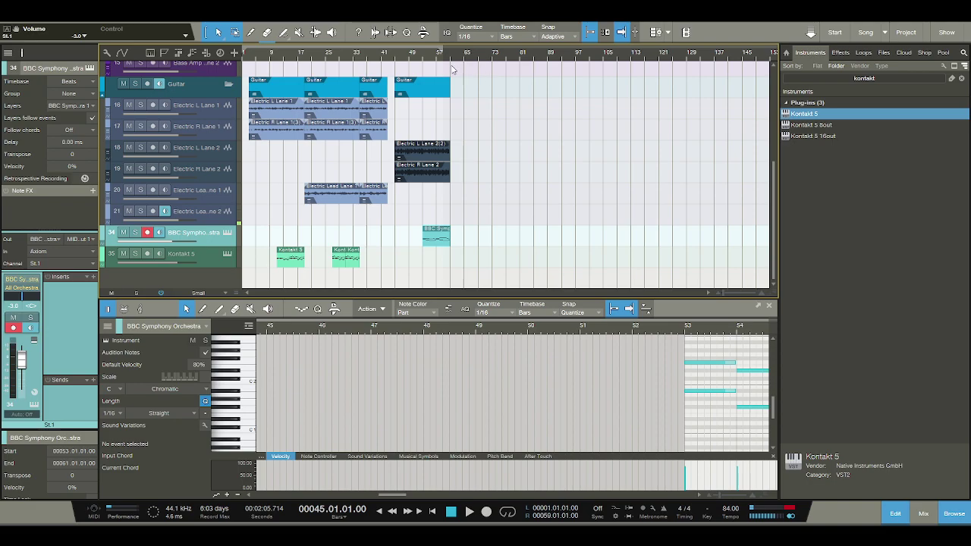
{"action": "scroll", "coordinate": [433, 104], "scroll_direction": "up", "scroll_amount": 8}
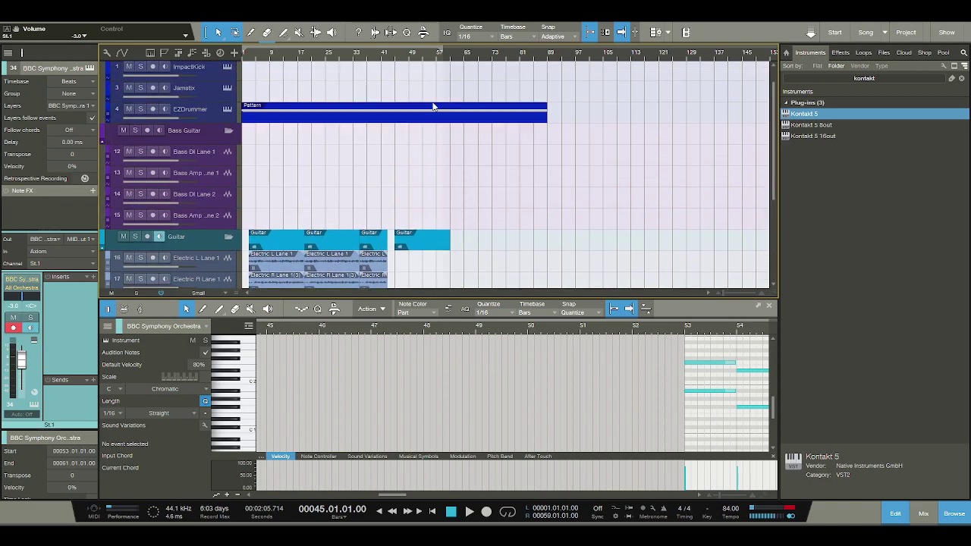
{"action": "scroll", "coordinate": [433, 107], "scroll_direction": "down", "scroll_amount": 4}
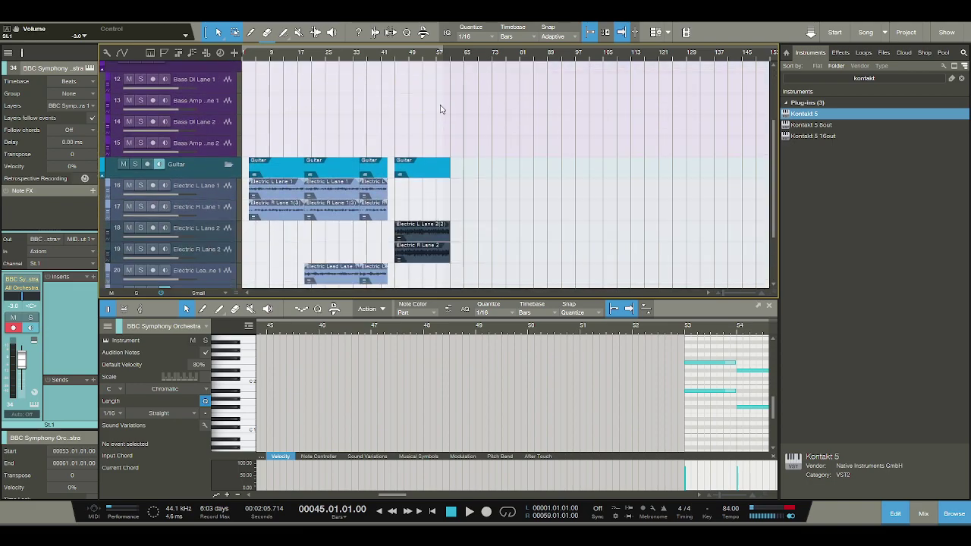
{"action": "scroll", "coordinate": [440, 108], "scroll_direction": "down", "scroll_amount": 4}
{"action": "scroll", "coordinate": [414, 107], "scroll_direction": "up", "scroll_amount": 1}
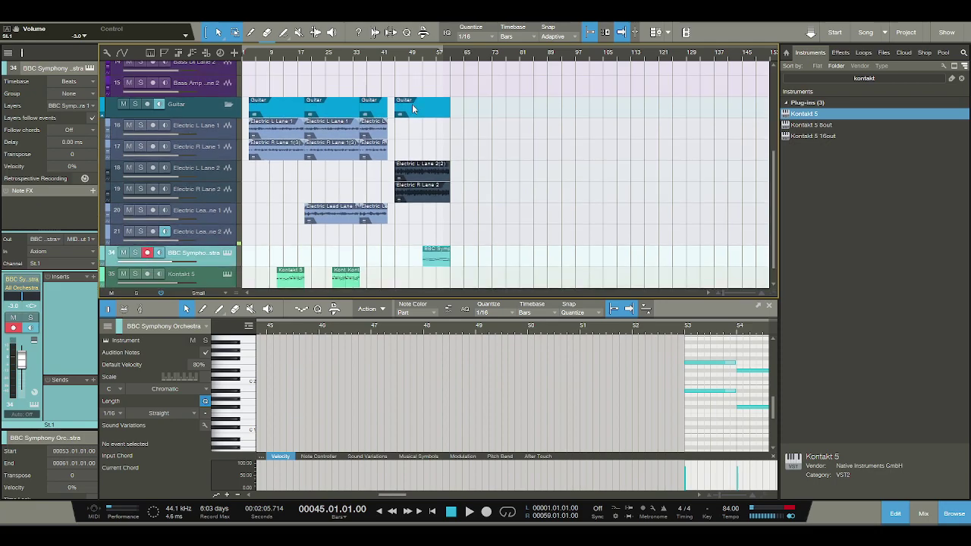
{"action": "left_click", "coordinate": [452, 513]}
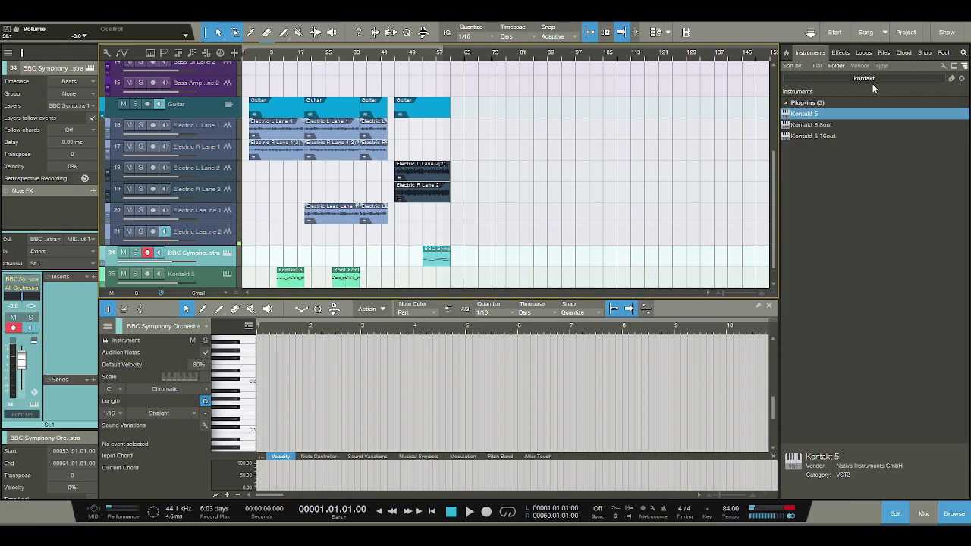
{"action": "key", "text": "space"}
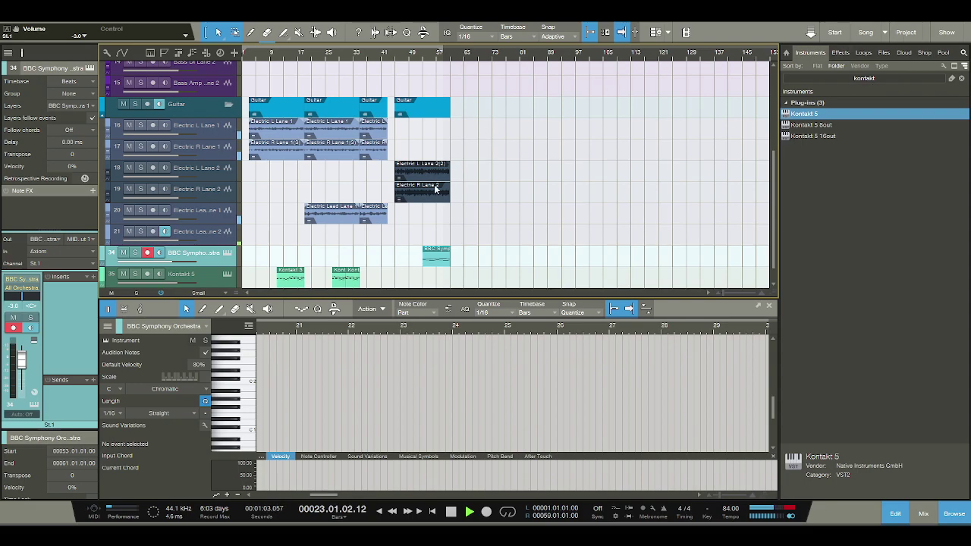
Delete the third repeat of the guitar events at bars 35–43 and move the Lane 2 guitars to bar 37 and the orchestra part to bar 45
{"action": "key", "text": "f"}
{"action": "left_click", "coordinate": [370, 127]}
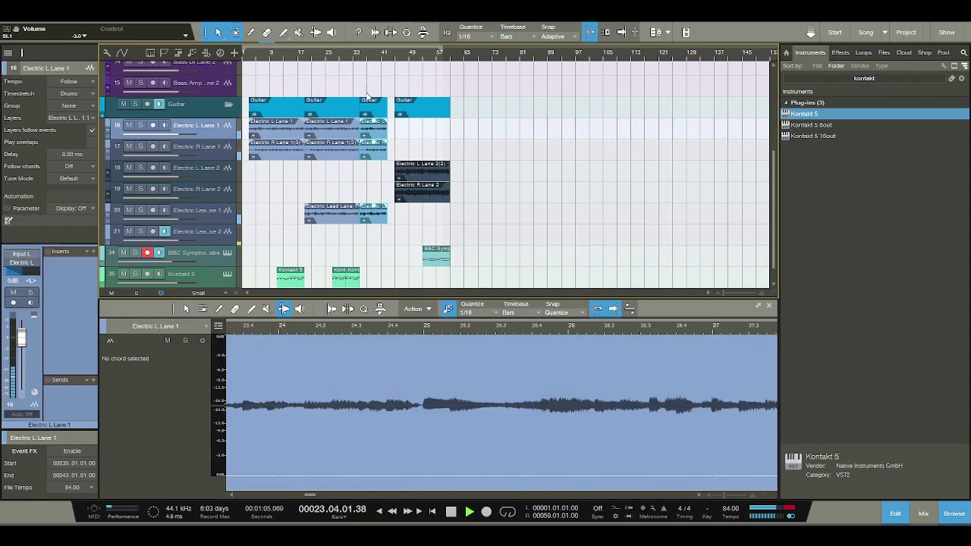
{"action": "key", "text": "e"}
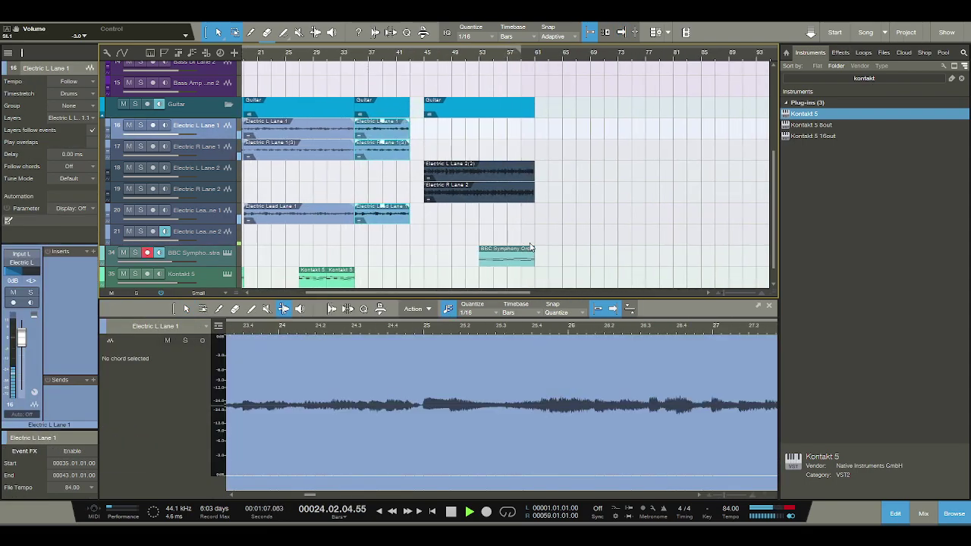
{"action": "key", "text": "Delete"}
{"action": "left_click_drag", "start_coordinate": [429, 173], "coordinate": [379, 174]}
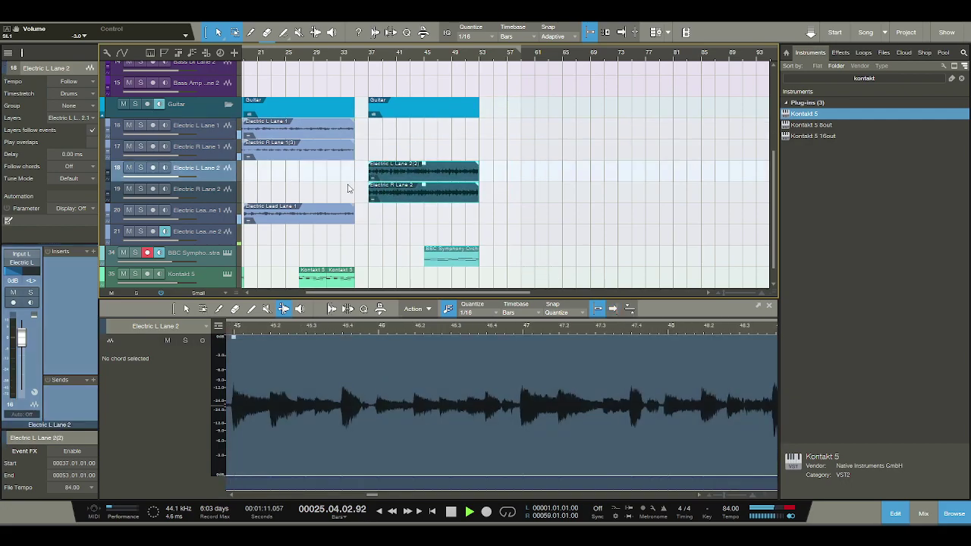
Listen to the shortened arrangement past the new guitar transition at bar 37, and return playback to the song start
{"action": "scroll", "coordinate": [369, 60], "scroll_direction": "down", "scroll_amount": 3}
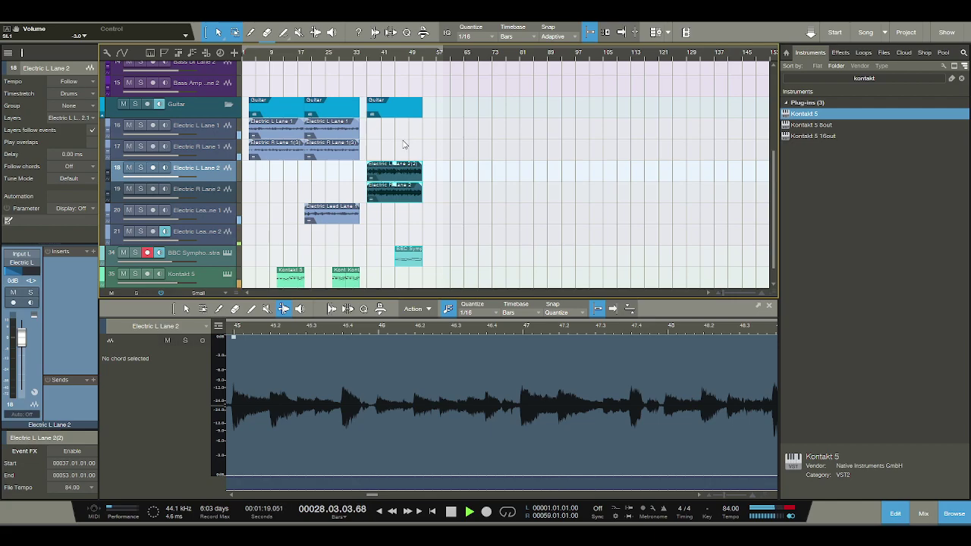
{"action": "scroll", "coordinate": [417, 146], "scroll_direction": "down", "scroll_amount": 1}
{"action": "scroll", "coordinate": [427, 146], "scroll_direction": "up", "scroll_amount": 2}
{"action": "scroll", "coordinate": [427, 144], "scroll_direction": "down", "scroll_amount": 1}
{"action": "scroll", "coordinate": [427, 144], "scroll_direction": "down", "scroll_amount": 1}
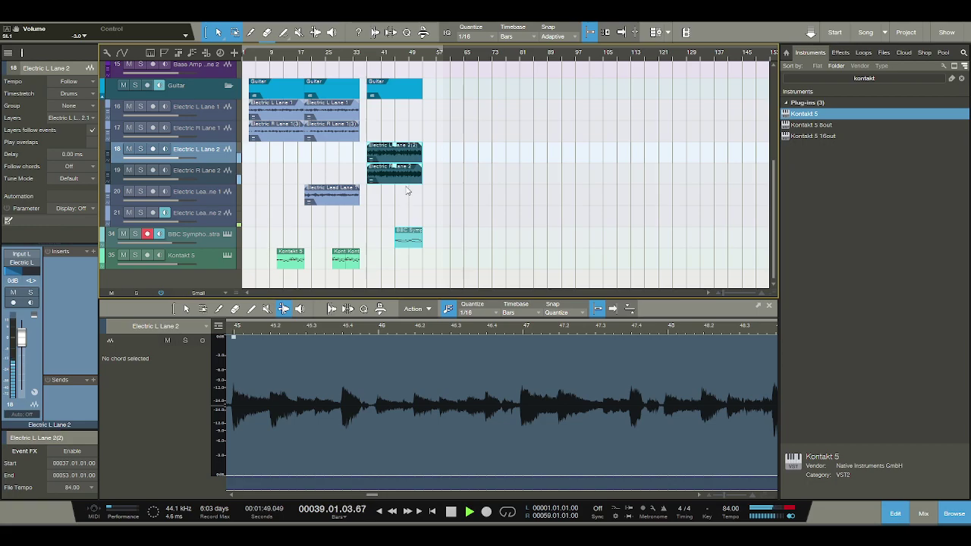
{"action": "left_click", "coordinate": [451, 512]}
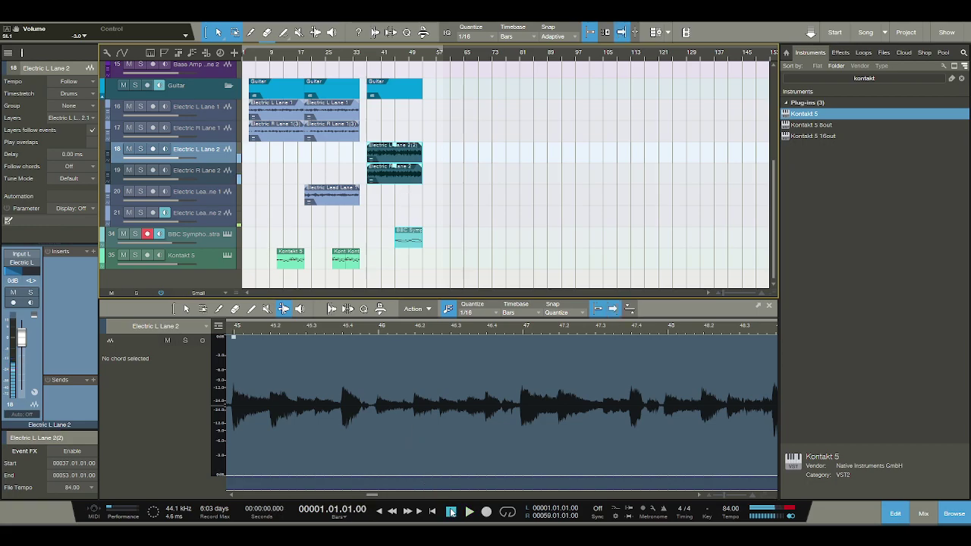
Search the instruments for "labs" and add the LABS plug-in on a new instrument track
{"action": "left_click", "coordinate": [872, 79]}
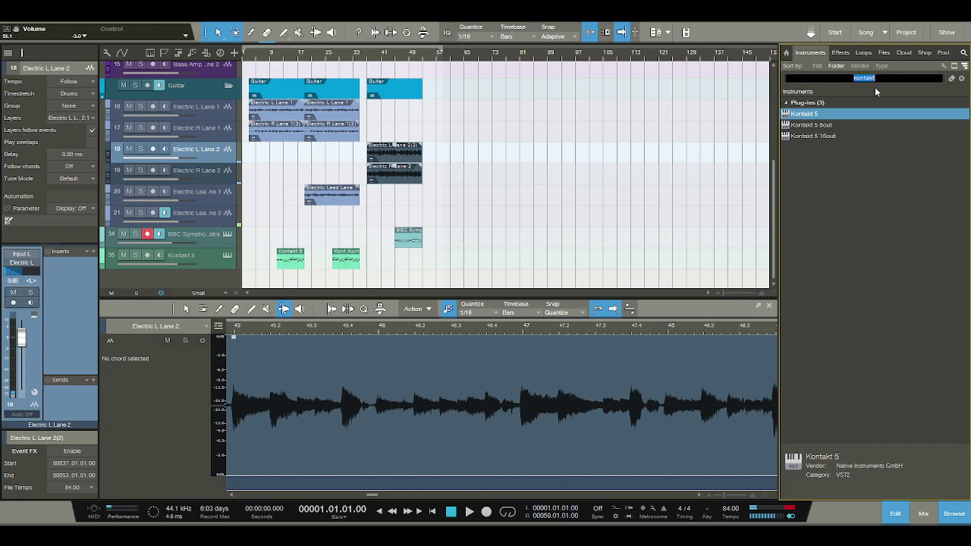
{"action": "key", "text": "BackSpace"}
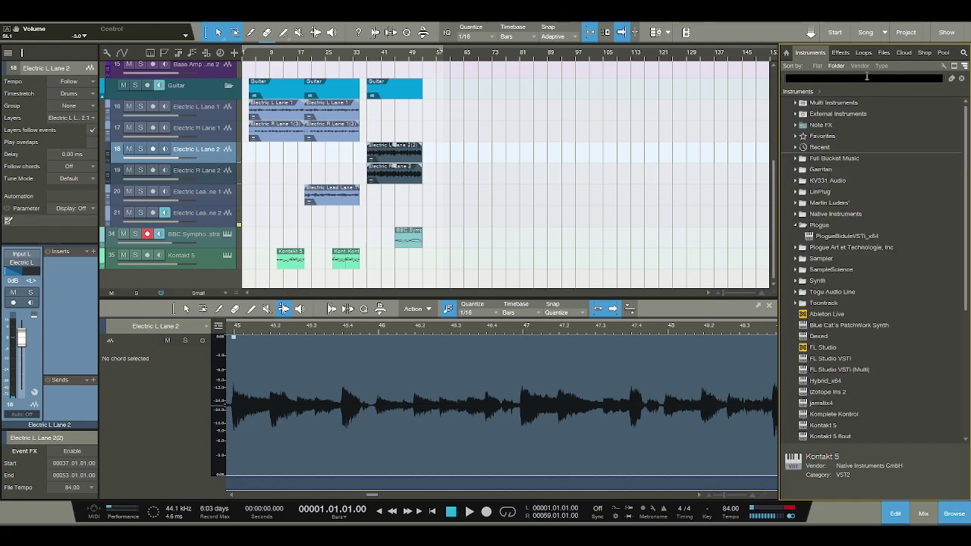
{"action": "type", "text": "labs"}
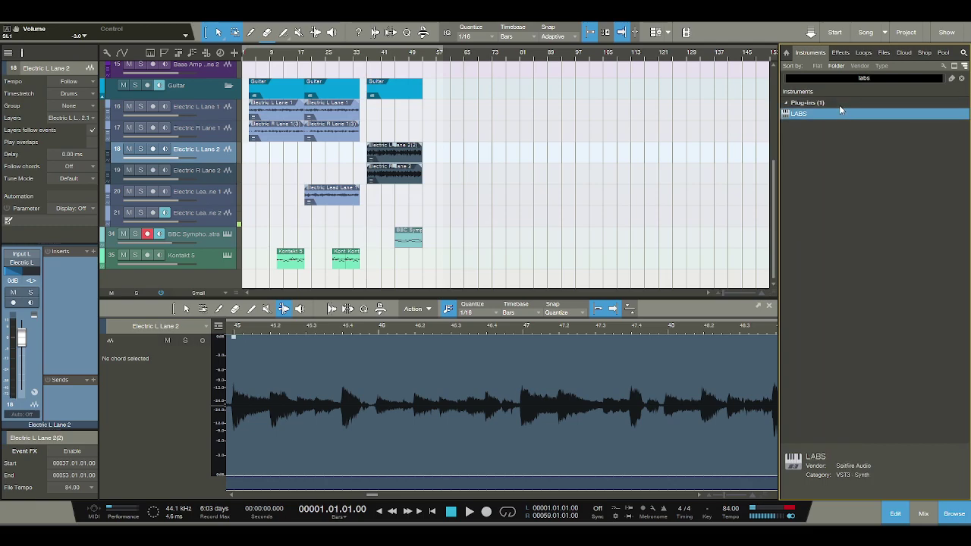
{"action": "left_click", "coordinate": [816, 110]}
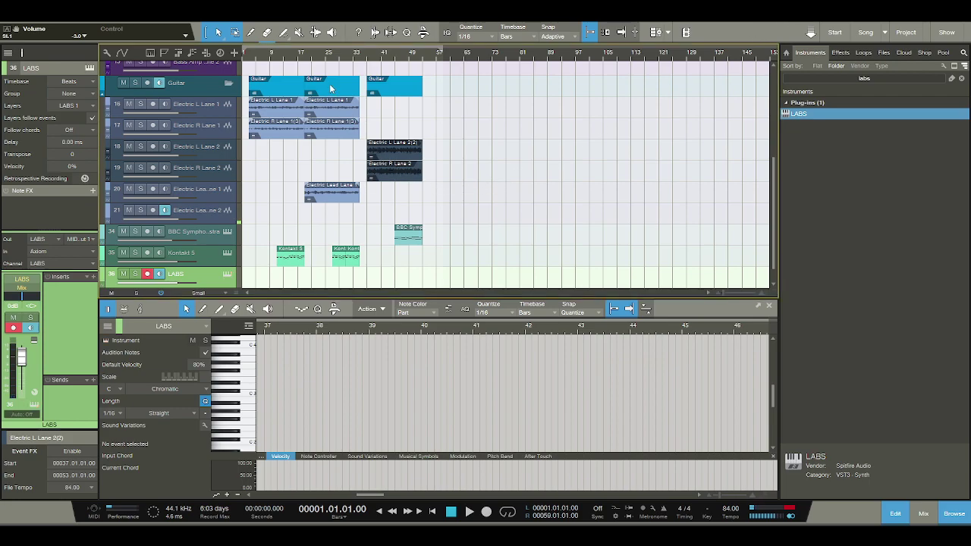
Play the song from bar 10 while auditioning LABS notes on the piano keys, and stop playback
{"action": "key", "text": "e"}
{"action": "key", "text": "e"}
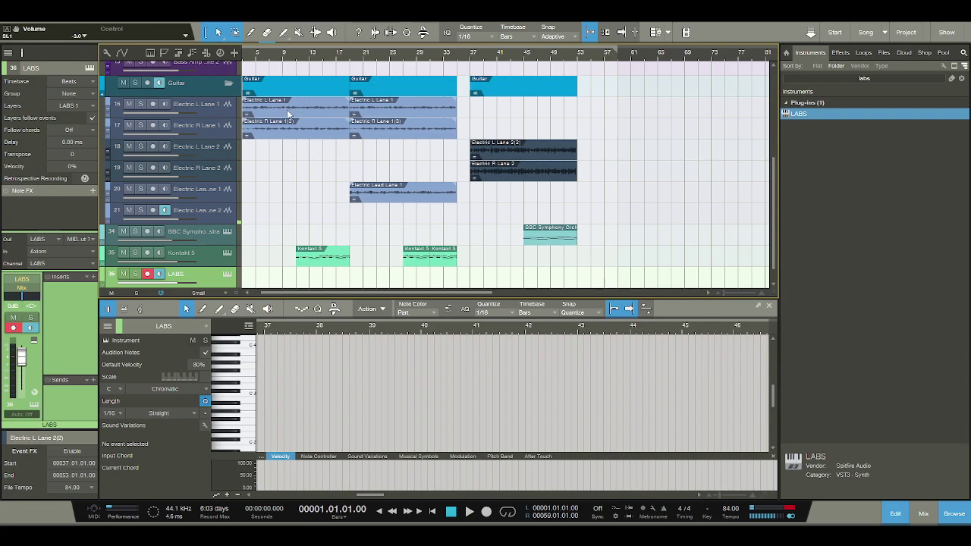
{"action": "left_click", "coordinate": [291, 60]}
{"action": "key", "text": "space"}
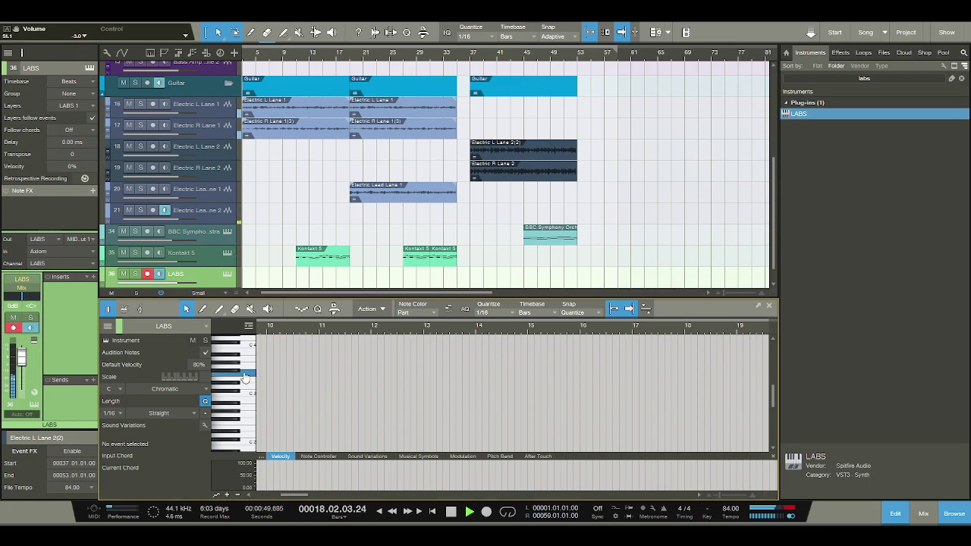
{"action": "key", "text": "space"}
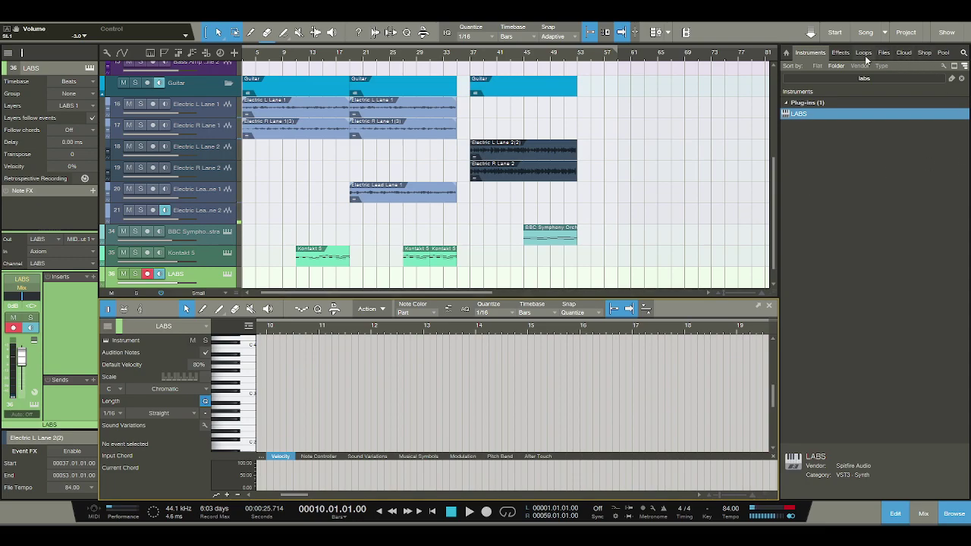
Search the effects for "replika" and insert the Replika delay on the LABS channel
{"action": "left_click", "coordinate": [840, 53]}
{"action": "left_click", "coordinate": [963, 52]}
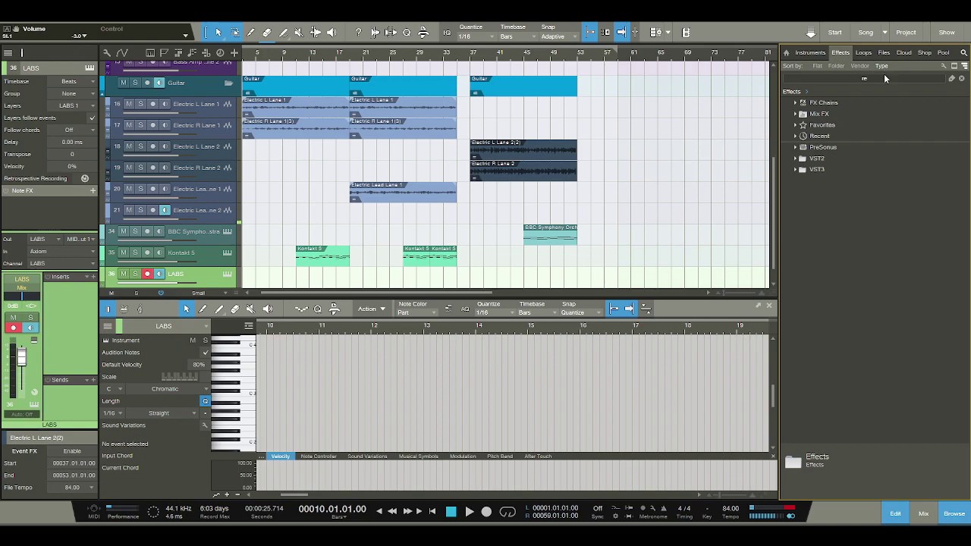
{"action": "type", "text": "replika"}
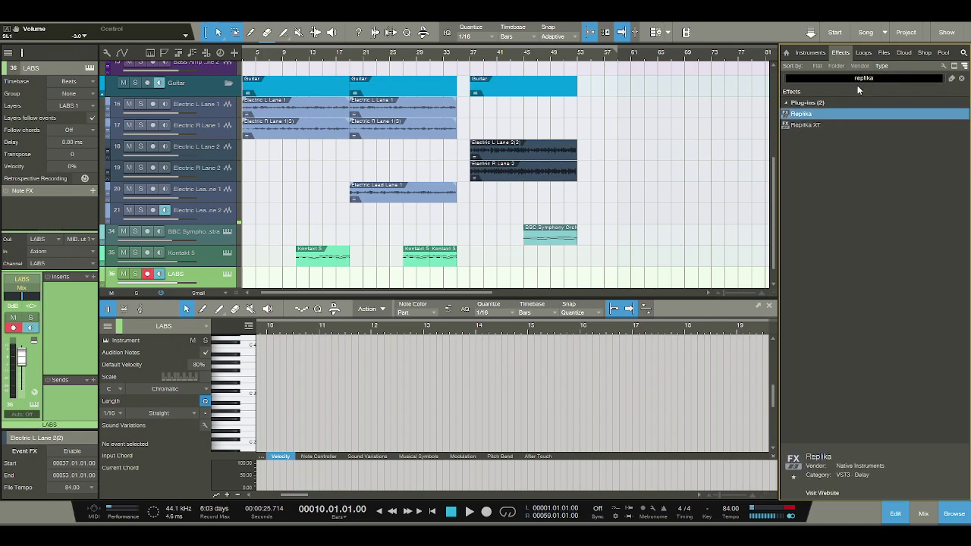
{"action": "left_click_drag", "start_coordinate": [818, 118], "coordinate": [73, 297]}
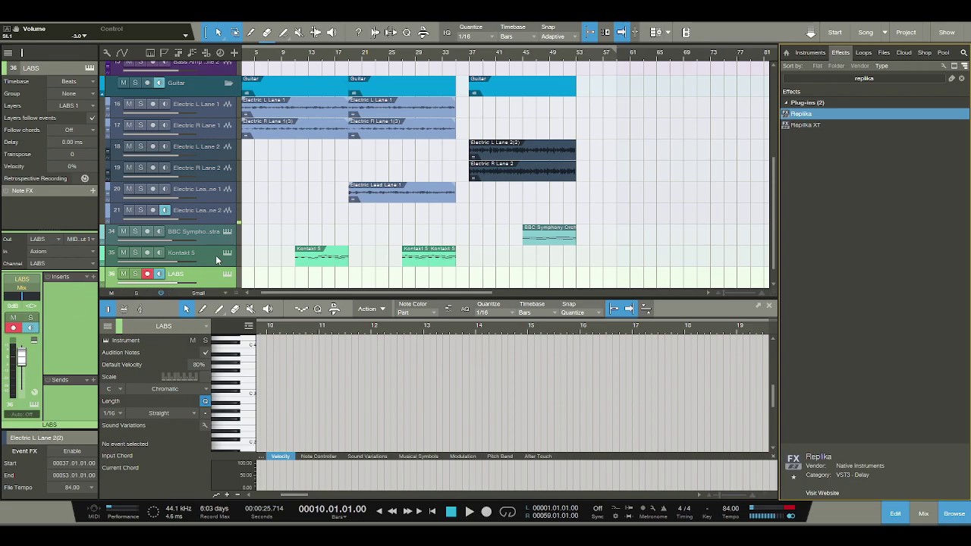
{"action": "left_click", "coordinate": [215, 258]}
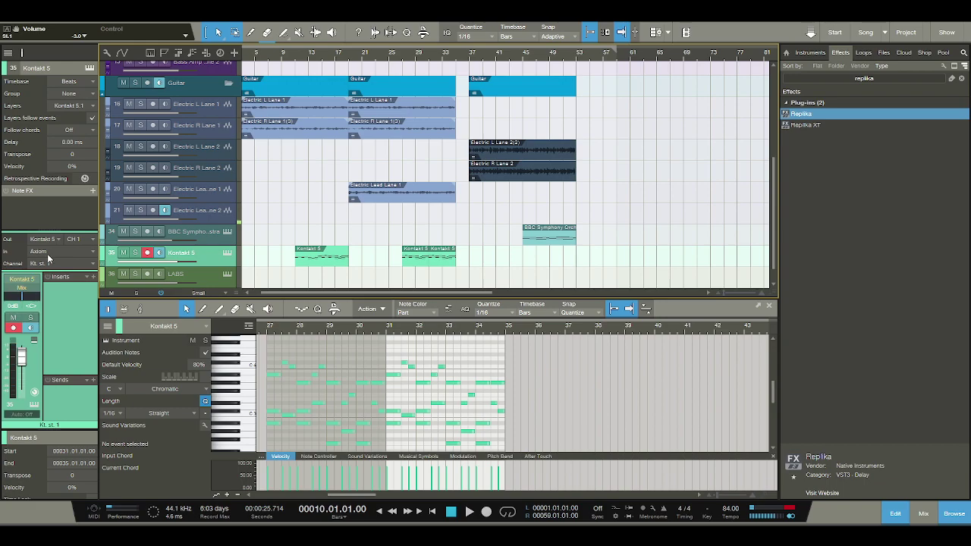
{"action": "left_click", "coordinate": [209, 275]}
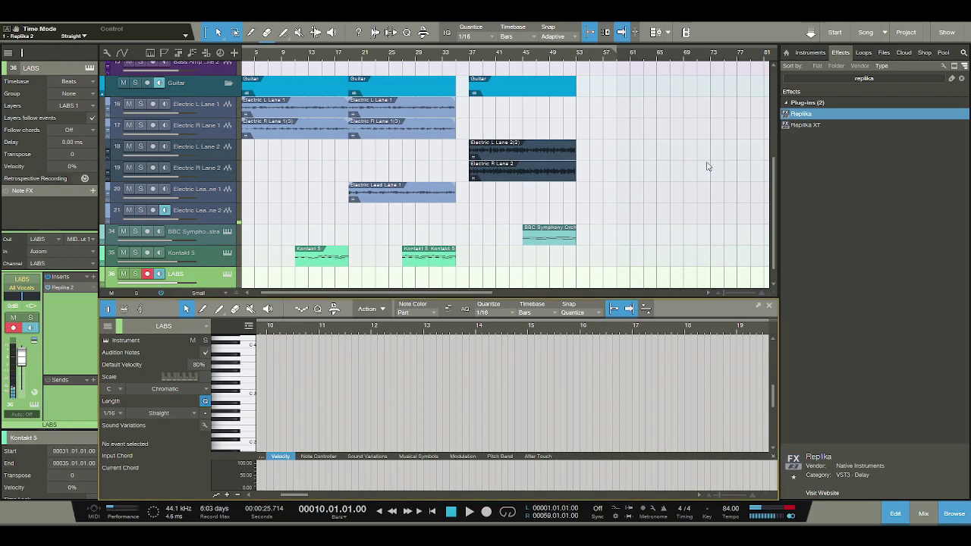
Create an empty part on the LABS track and trim it to span bars 11 to 19, beneath the first Kontakt 5 part
{"action": "key", "text": "e"}
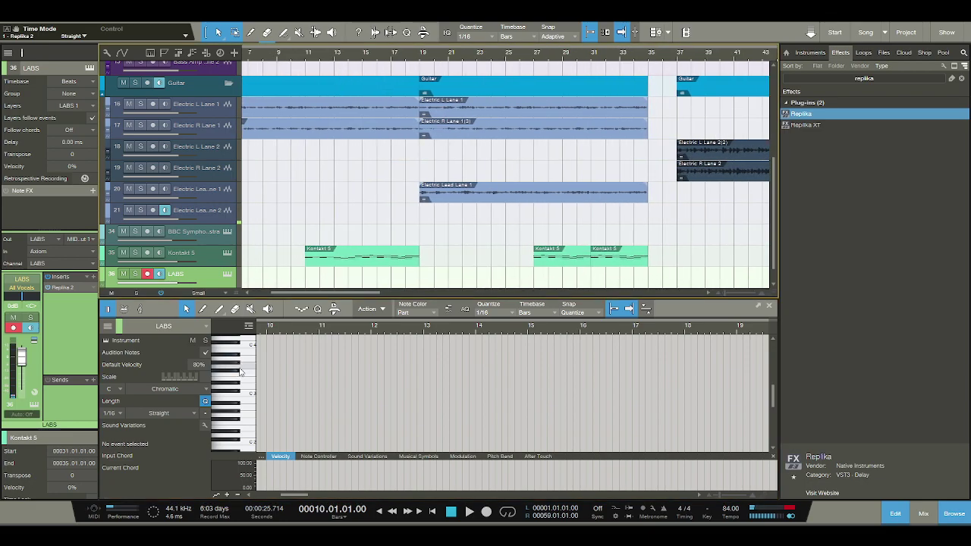
{"action": "left_click", "coordinate": [314, 279]}
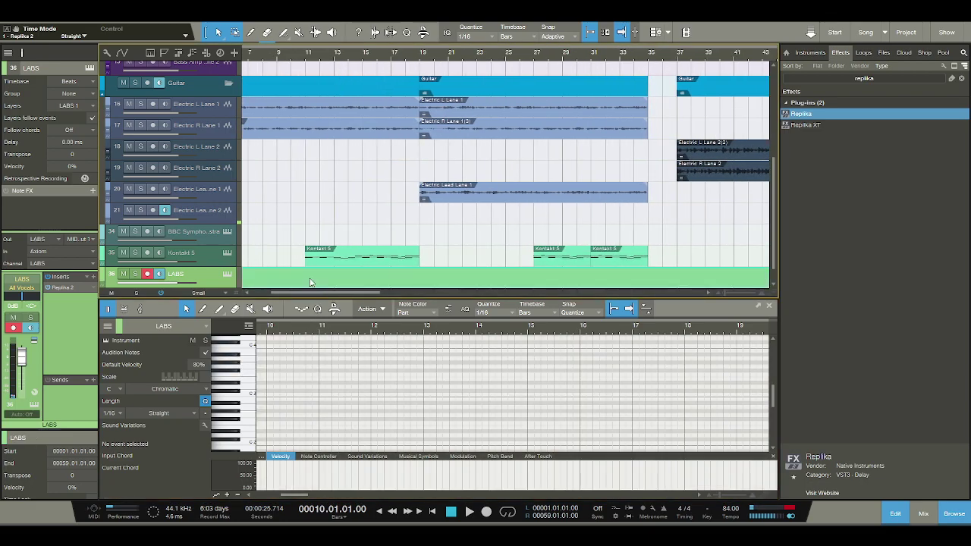
{"action": "key", "text": "w"}
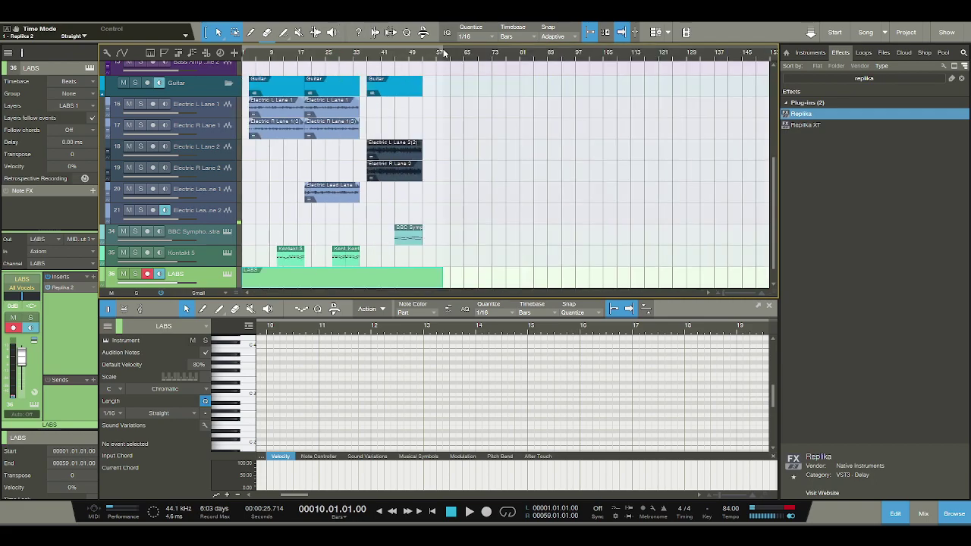
{"action": "left_click_drag", "start_coordinate": [441, 277], "coordinate": [303, 271]}
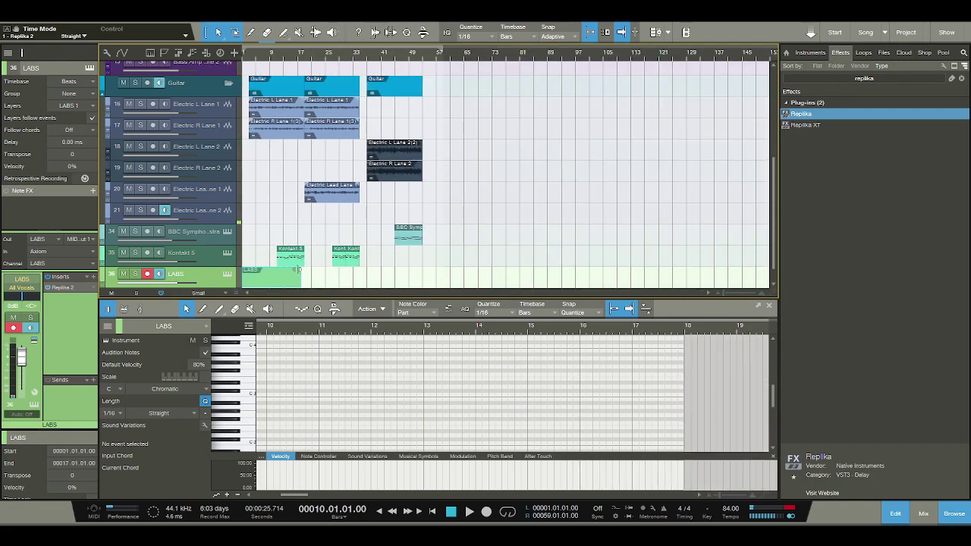
{"action": "left_click_drag", "start_coordinate": [244, 274], "coordinate": [276, 275]}
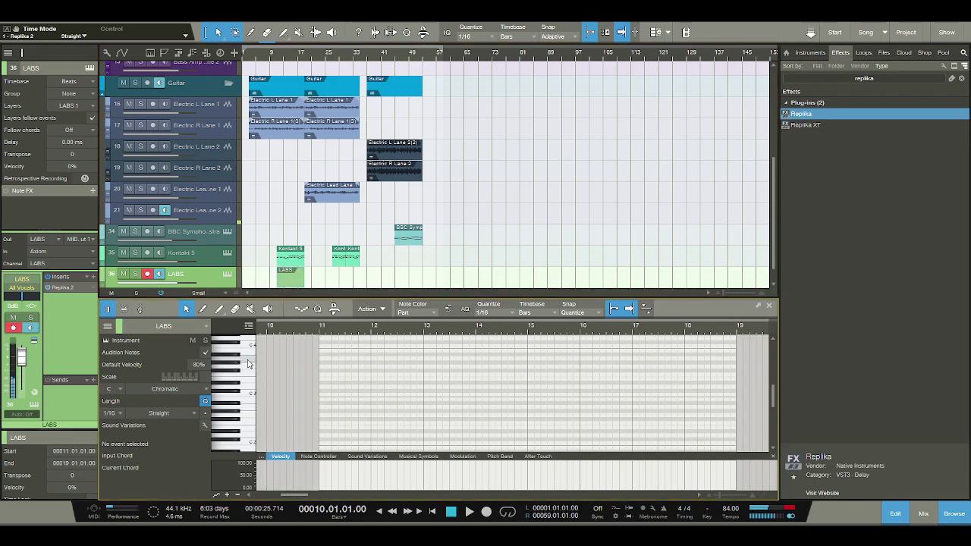
Start playback and add an F3 note at bar 11 of the LABS part, ending at 11.02.04
{"action": "key", "text": "space"}
{"action": "left_click", "coordinate": [323, 374]}
{"action": "mouse_move", "coordinate": [323, 376]}
{"action": "left_mouse_down"}
{"action": "mouse_move", "coordinate": [343, 375]}
{"action": "mouse_move", "coordinate": [326, 379]}
{"action": "left_mouse_up"}
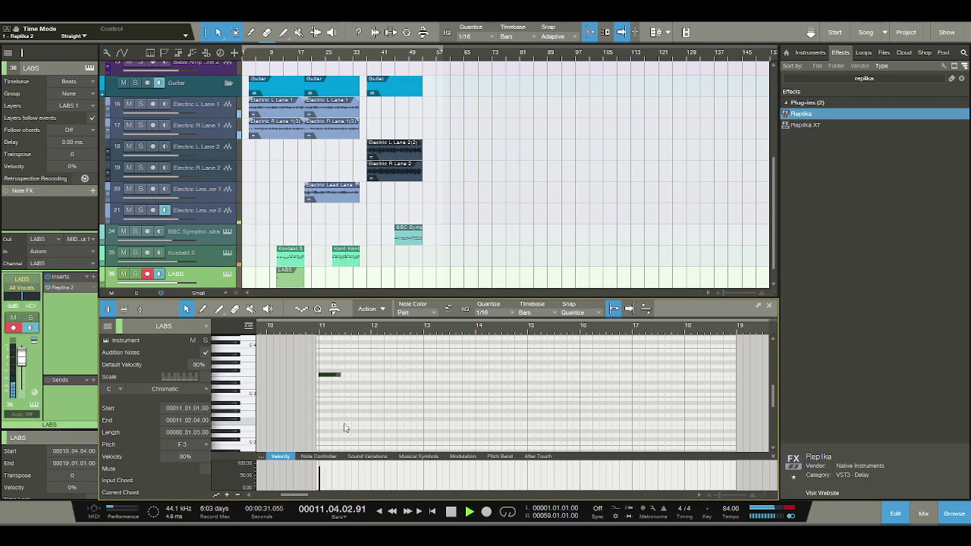
Stop playback, shorten the F3 note at bar 11 to end at 11.02.01, and play the song from bar 11
{"action": "left_click", "coordinate": [451, 512]}
{"action": "scroll", "coordinate": [347, 381], "scroll_direction": "up", "scroll_amount": 2}
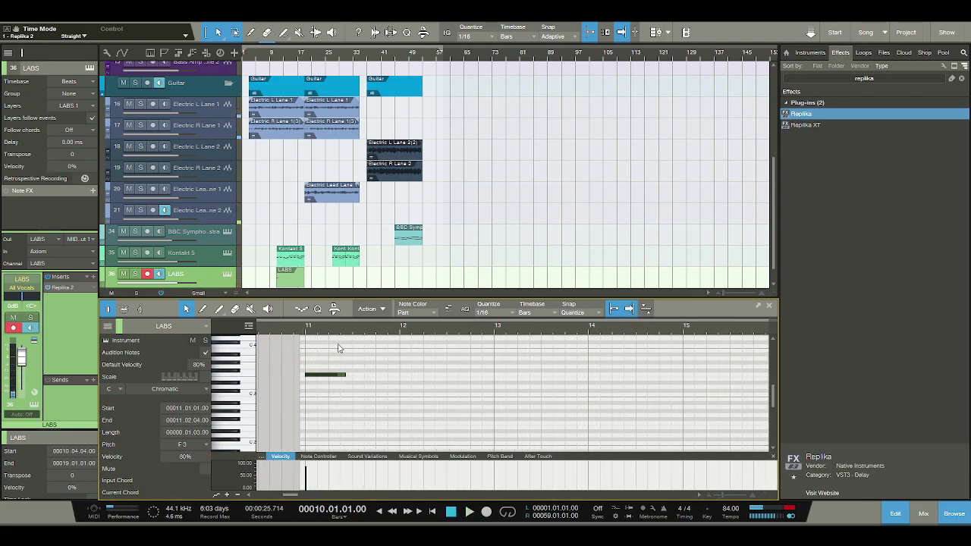
{"action": "left_click_drag", "start_coordinate": [346, 379], "coordinate": [327, 378]}
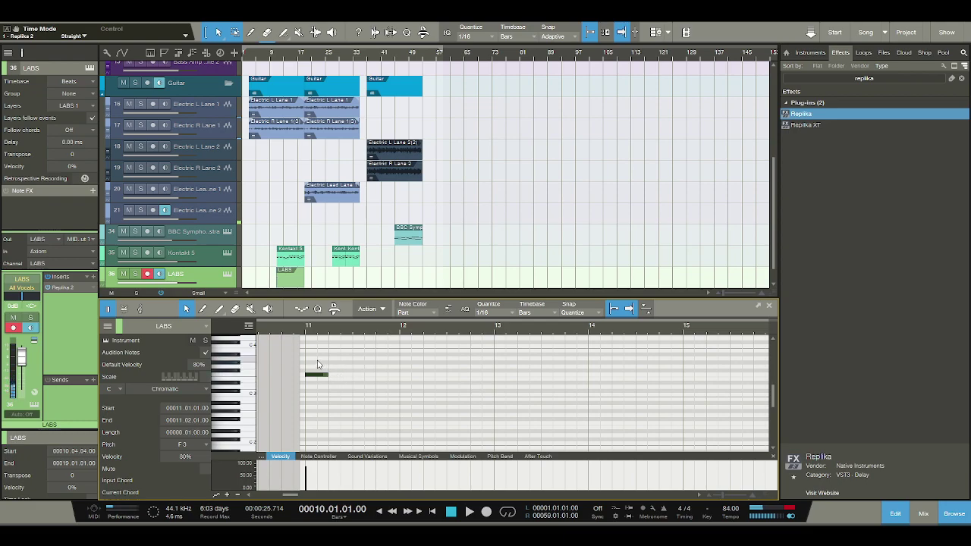
{"action": "left_click", "coordinate": [303, 334]}
{"action": "key", "text": "space"}
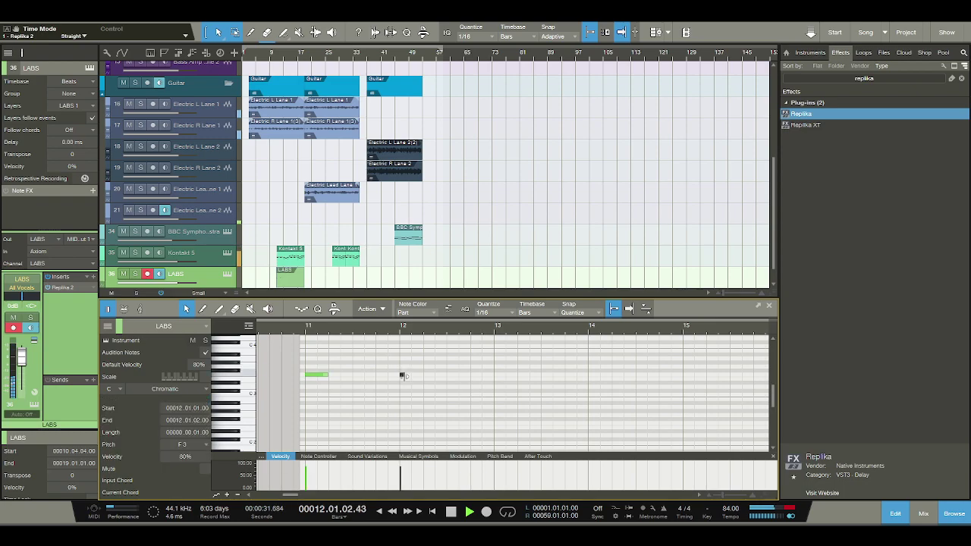
Add a one-beat F3 note at bar 12 and short F3 notes at beats 11.3 and 11.4 of the LABS part
{"action": "left_click", "coordinate": [415, 379]}
{"action": "left_click_drag", "start_coordinate": [403, 375], "coordinate": [422, 376]}
{"action": "key", "text": "f"}
{"action": "left_click", "coordinate": [353, 376]}
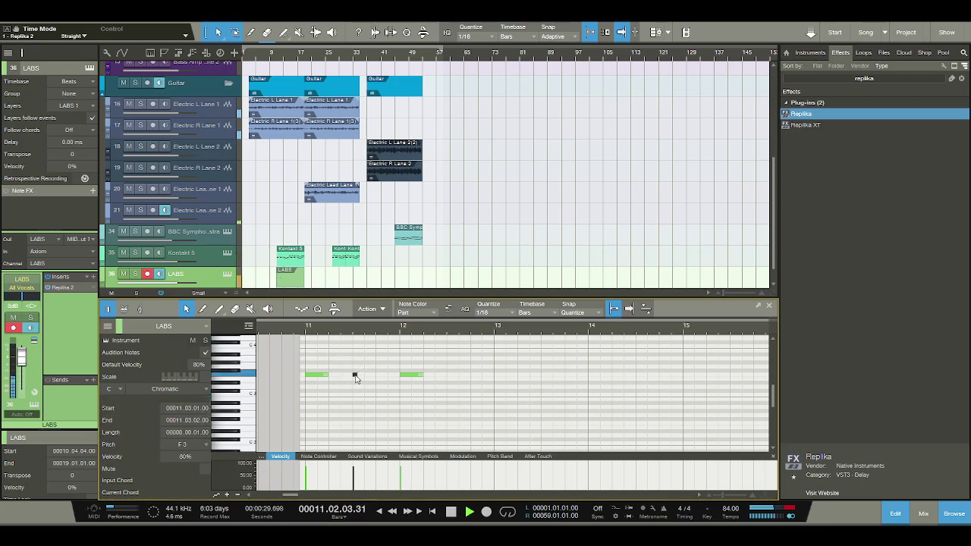
{"action": "left_click", "coordinate": [378, 375]}
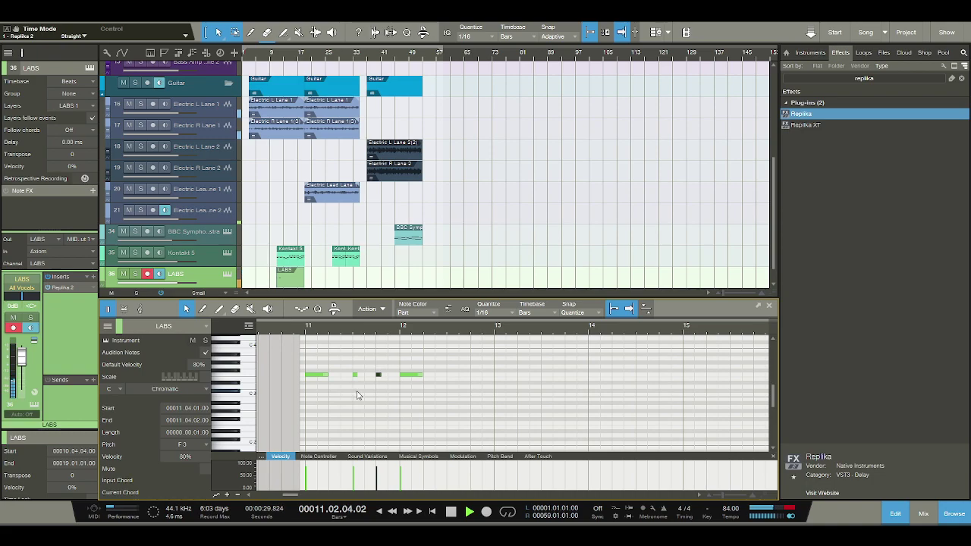
Add short notes on F3 at beat 12.3 and G#3 at beat 12.4, and audition the phrase
{"action": "key", "text": "space"}
{"action": "left_click", "coordinate": [449, 376]}
{"action": "left_click", "coordinate": [472, 367]}
{"action": "left_click_drag", "start_coordinate": [473, 366], "coordinate": [472, 362]}
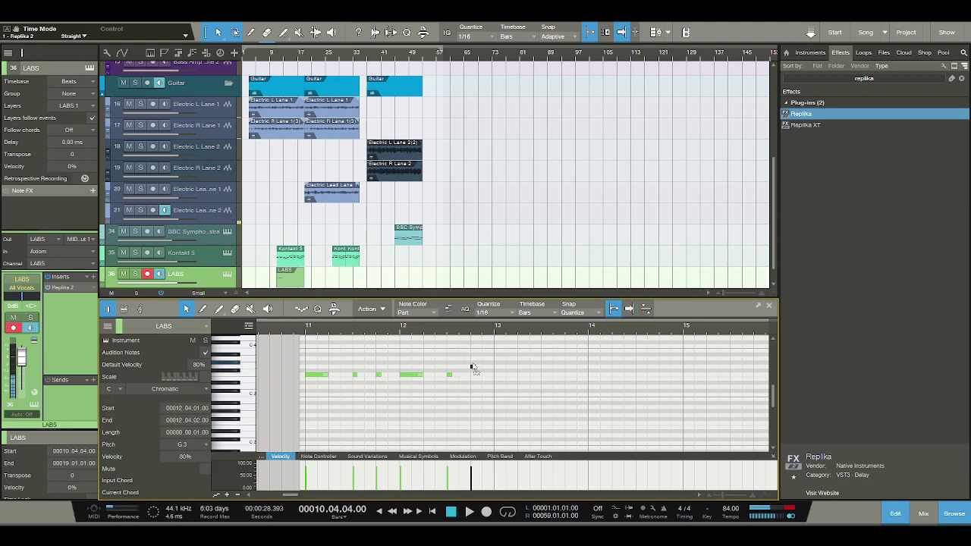
{"action": "key", "text": "space"}
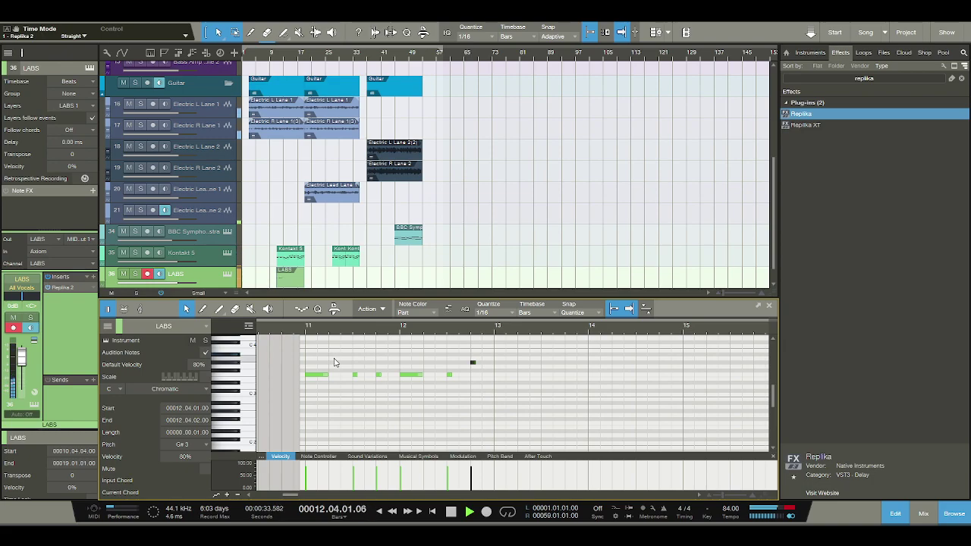
{"action": "key", "text": "space"}
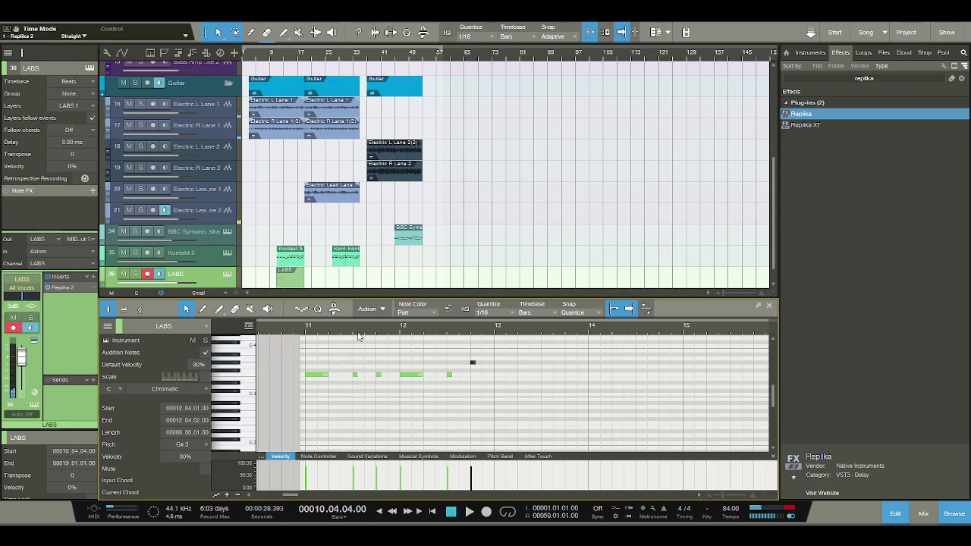
Lengthen the short notes at beats 11.3, 11.4, 12.3 and 12.4 to two sixteenths each, and play the phrase from bar 11
{"action": "scroll", "coordinate": [360, 375], "scroll_direction": "up", "scroll_amount": 2}
{"action": "left_click", "coordinate": [354, 374]}
{"action": "key", "text": "shift+Right"}
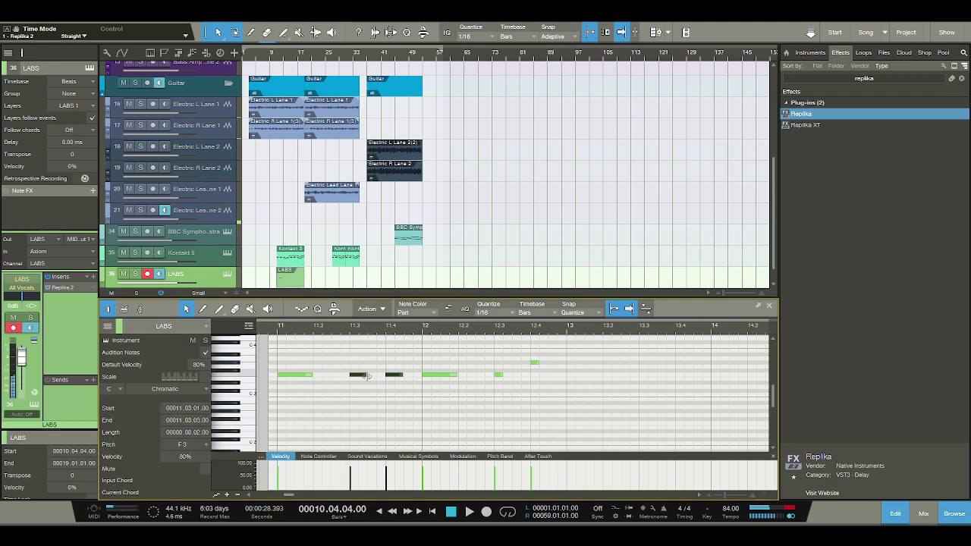
{"action": "left_click", "coordinate": [498, 375]}
{"action": "key", "text": "shift+Right"}
{"action": "left_click_drag", "start_coordinate": [505, 375], "coordinate": [513, 375]}
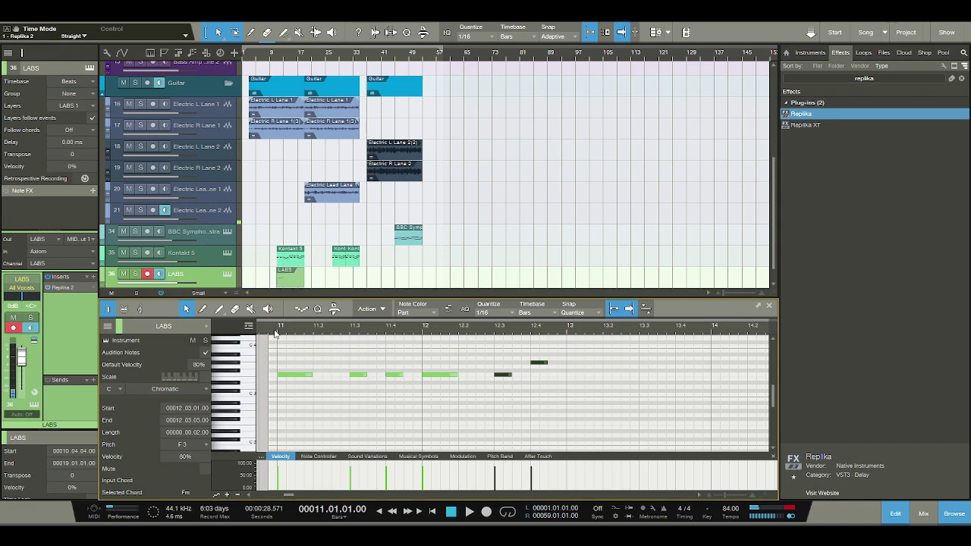
{"action": "key", "text": "space"}
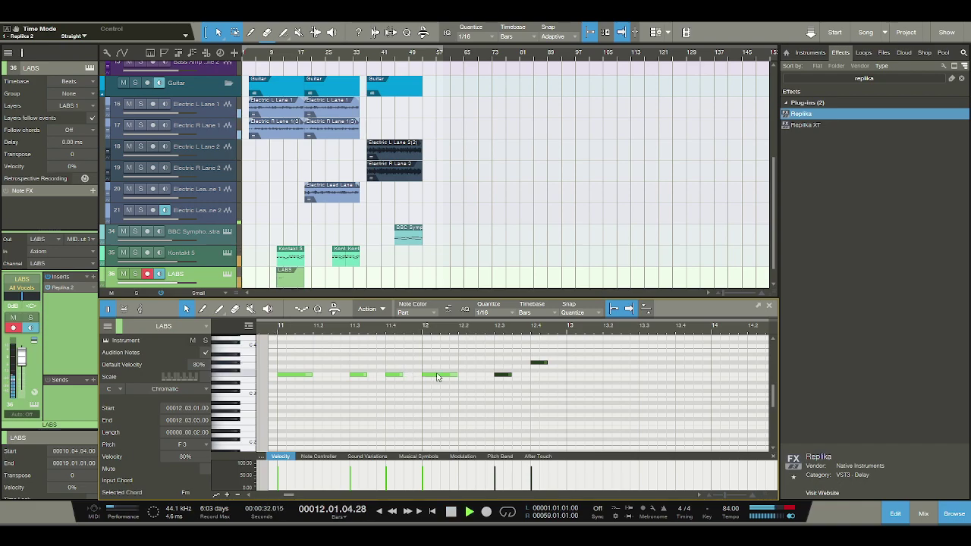
{"action": "key", "text": "space"}
Try a one-beat note at bar 13, moving it from A#3 down to C#3, and audition the part
{"action": "left_click", "coordinate": [568, 354]}
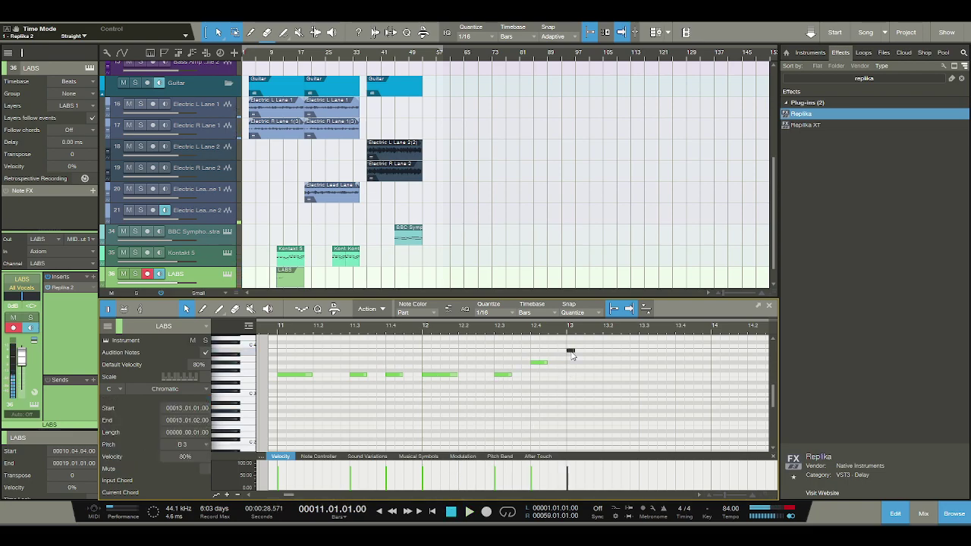
{"action": "left_click_drag", "start_coordinate": [574, 355], "coordinate": [590, 357]}
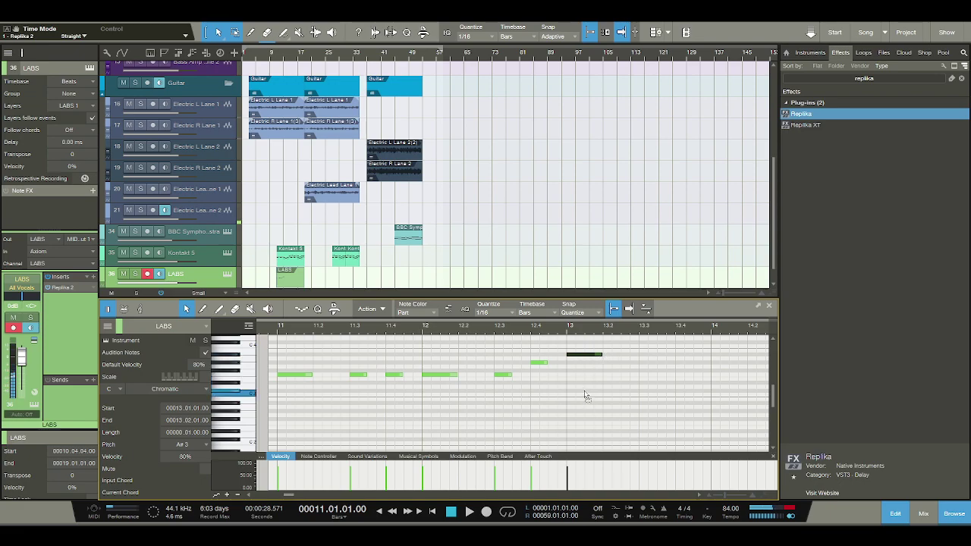
{"action": "left_click_drag", "start_coordinate": [585, 394], "coordinate": [585, 392]}
{"action": "key", "text": "space"}
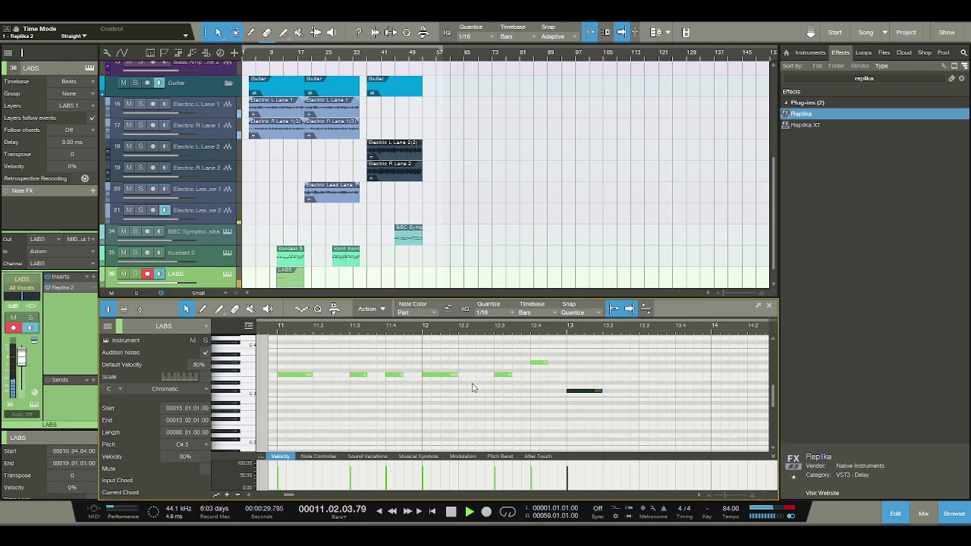
{"action": "key", "text": "space"}
Add a lower harmony in bar 11: a one-beat C#3 at its start, G#2 at beat 11.3 and A#2 at beat 11.4
{"action": "left_click", "coordinate": [279, 393]}
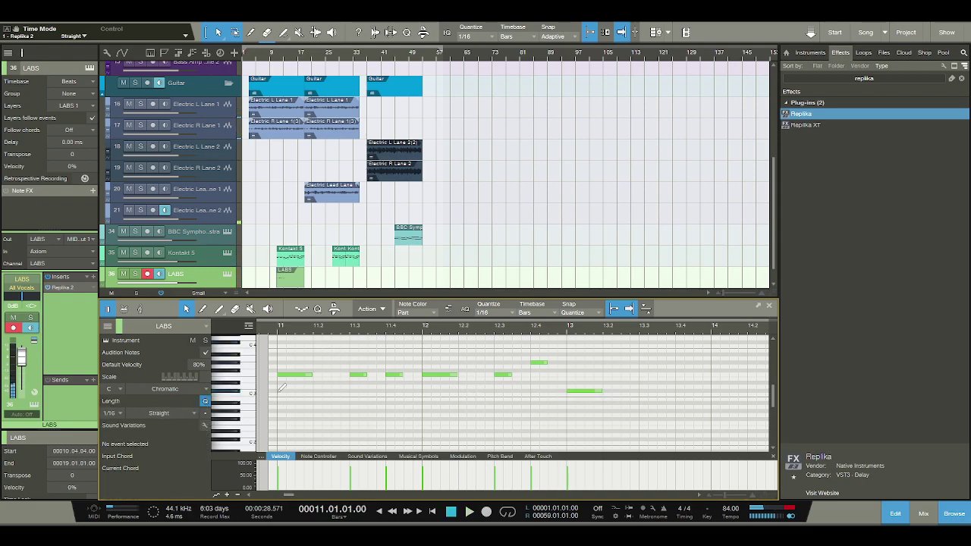
{"action": "left_click", "coordinate": [353, 407]}
{"action": "left_click_drag", "start_coordinate": [353, 408], "coordinate": [356, 411]}
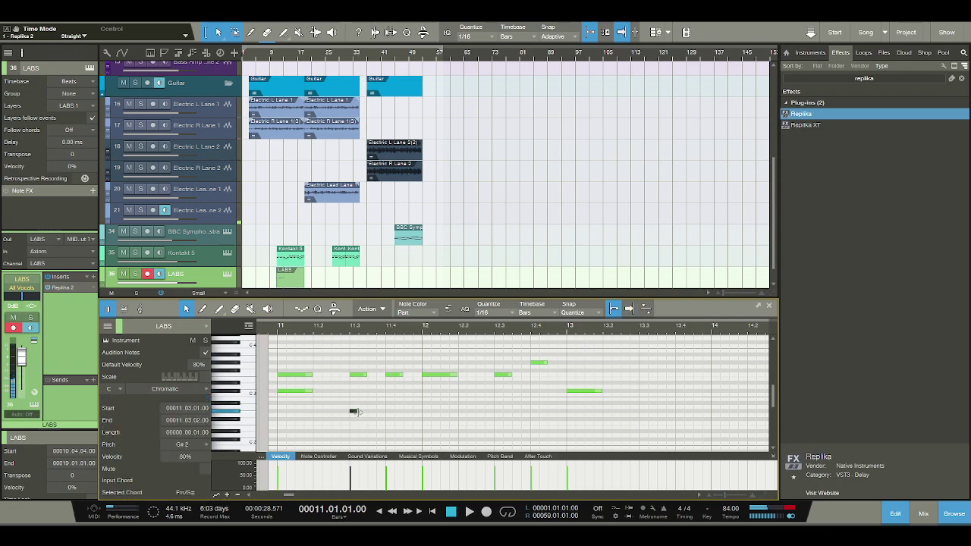
{"action": "left_click", "coordinate": [389, 404]}
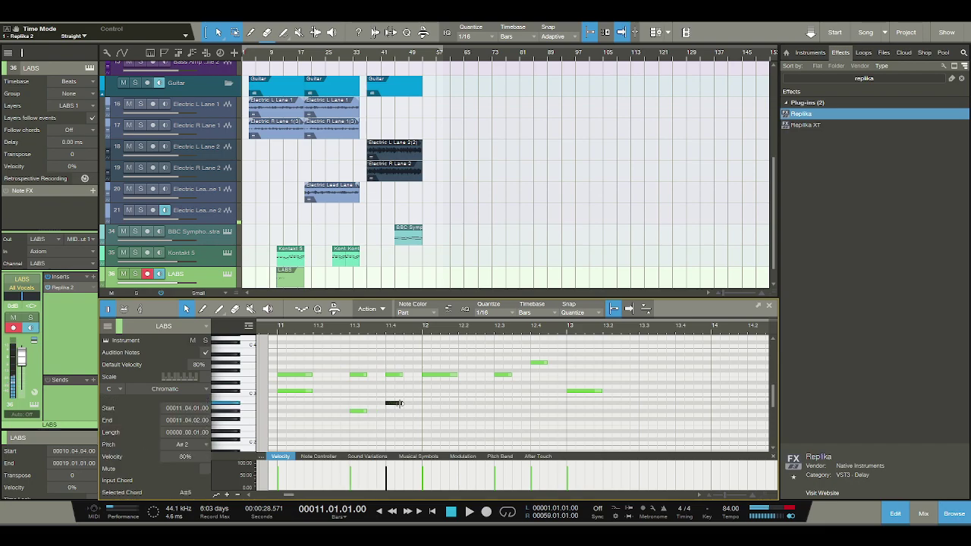
Delete the C#3 note at bar 13 and audition the part from bar 11
{"action": "left_click", "coordinate": [584, 391]}
{"action": "key", "text": "Delete"}
{"action": "key", "text": "space"}
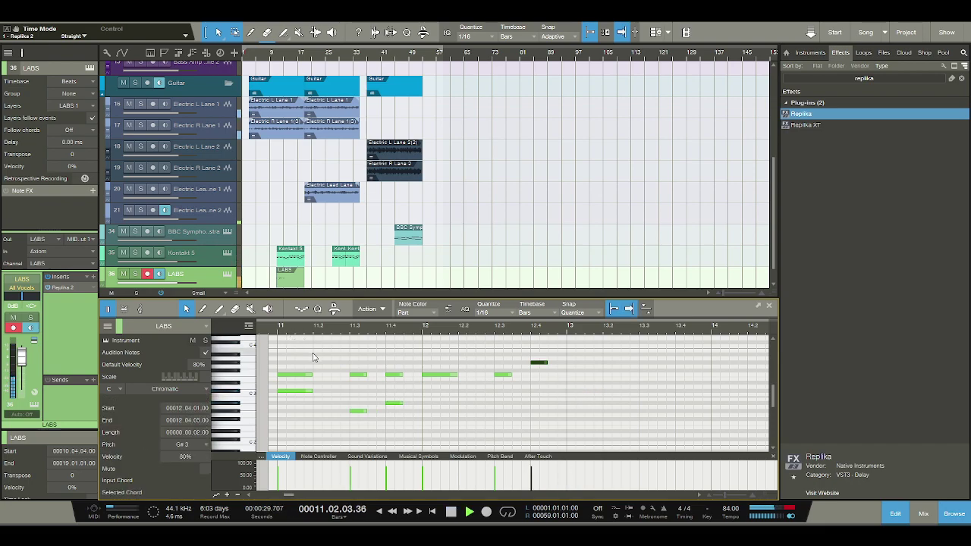
{"action": "key", "text": "space"}
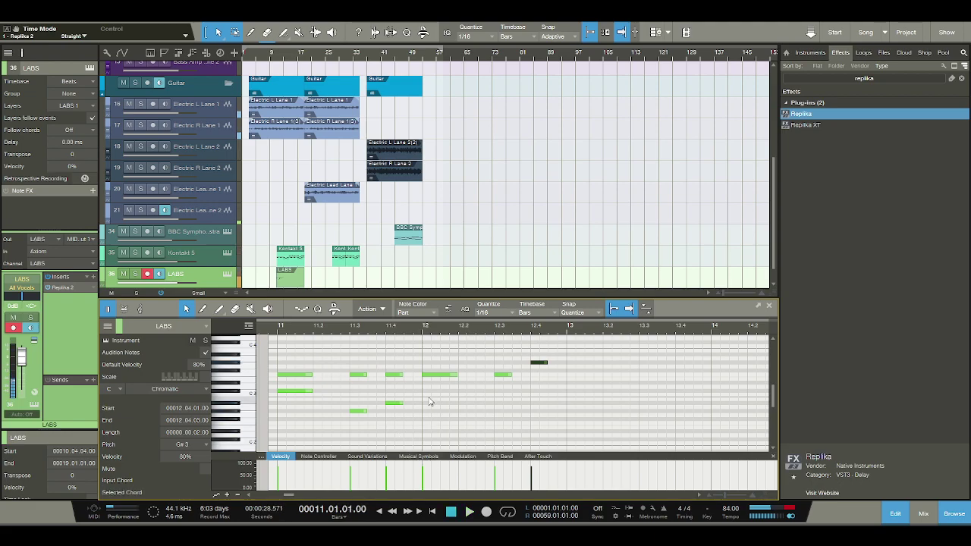
Continue the lower harmony in bar 12 with a one-beat C#3, A#2 at beat 12.3 and G#2 at beat 12.4, and audition it
{"action": "left_click", "coordinate": [424, 392]}
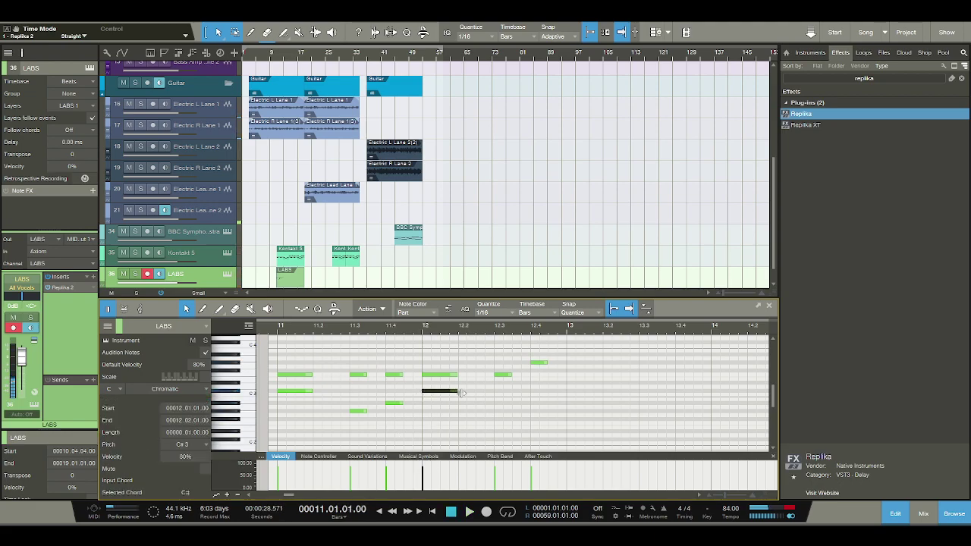
{"action": "left_click", "coordinate": [497, 395]}
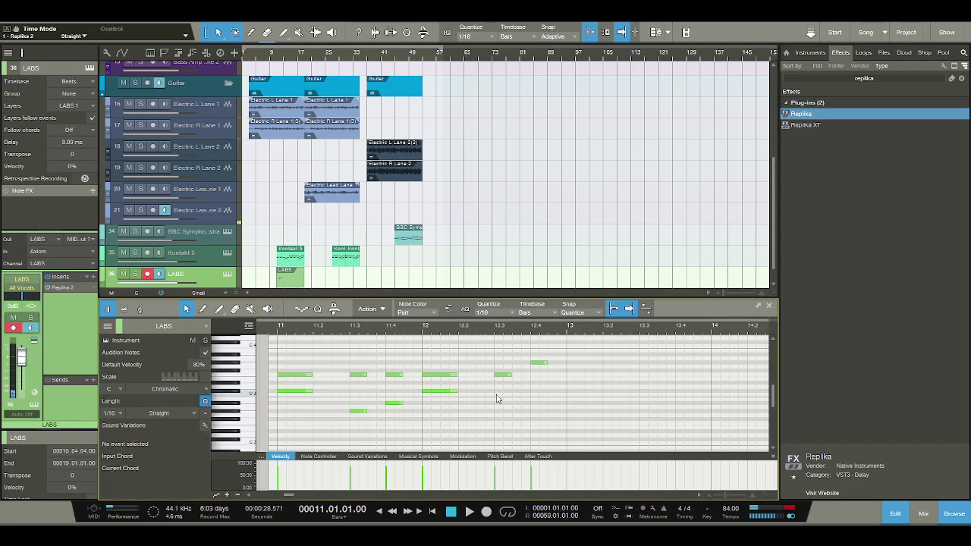
{"action": "left_click", "coordinate": [497, 403]}
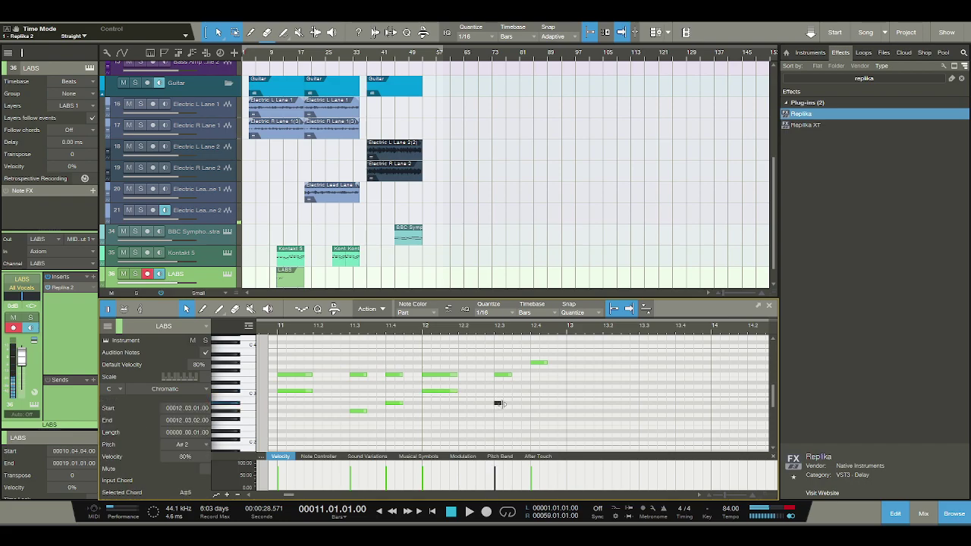
{"action": "left_click_drag", "start_coordinate": [506, 404], "coordinate": [513, 403]}
{"action": "left_click", "coordinate": [534, 417]}
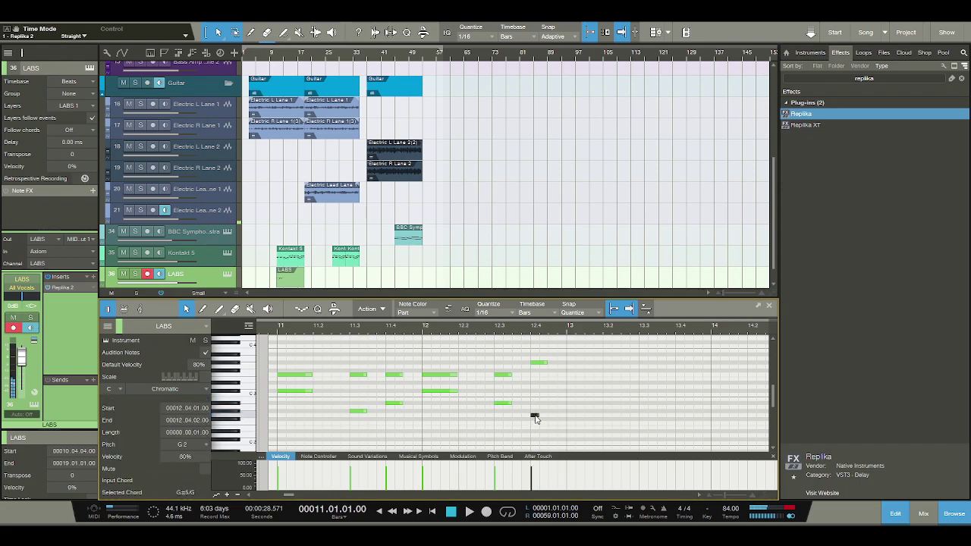
{"action": "left_click_drag", "start_coordinate": [534, 418], "coordinate": [535, 411]}
{"action": "key", "text": "space"}
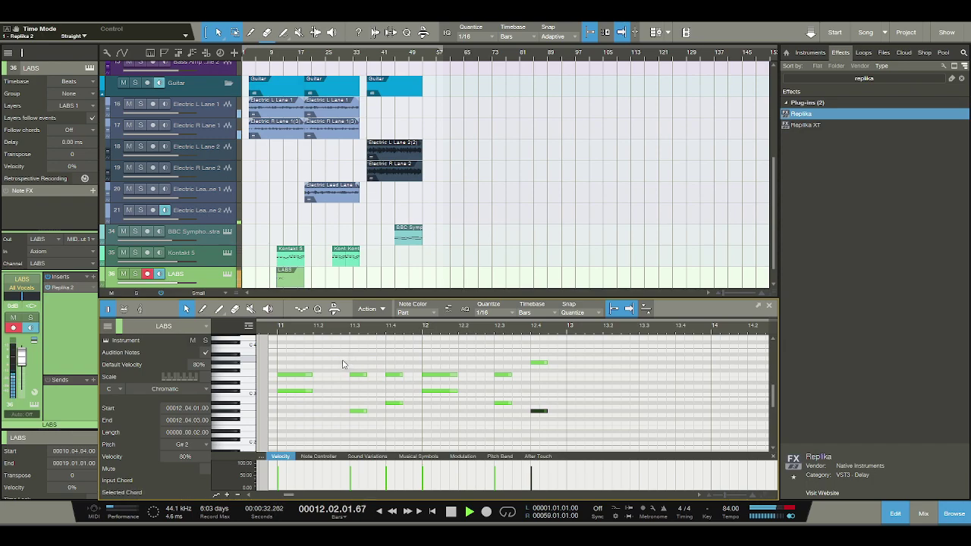
{"action": "left_click", "coordinate": [451, 511]}
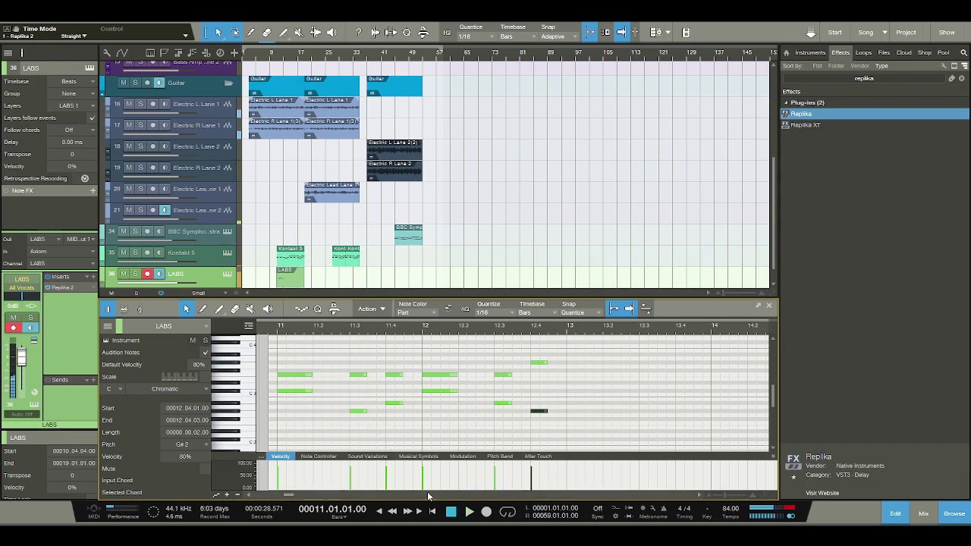
Add one-beat A#3 and C#3 notes together at the start of bar 13
{"action": "left_click", "coordinate": [569, 351]}
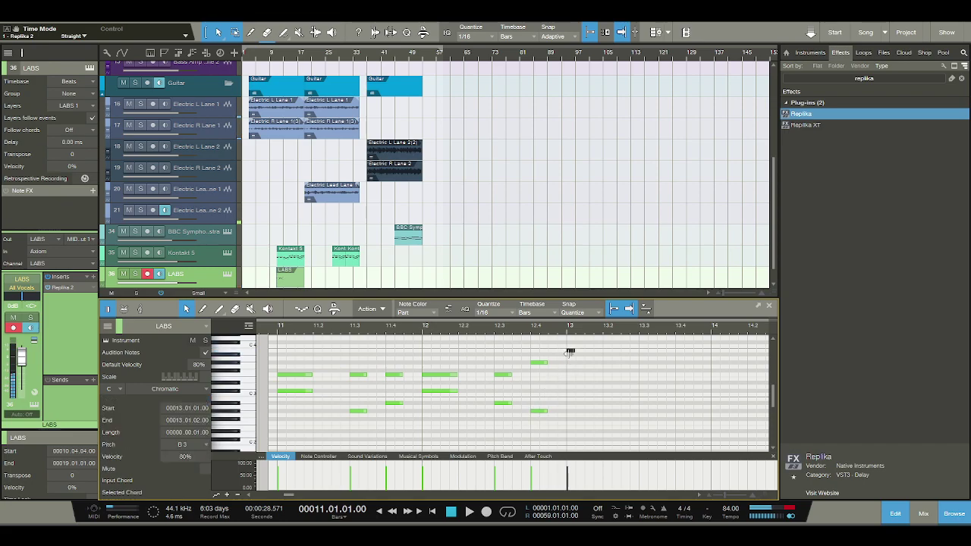
{"action": "left_click_drag", "start_coordinate": [571, 362], "coordinate": [599, 390]}
{"action": "left_click", "coordinate": [569, 377]}
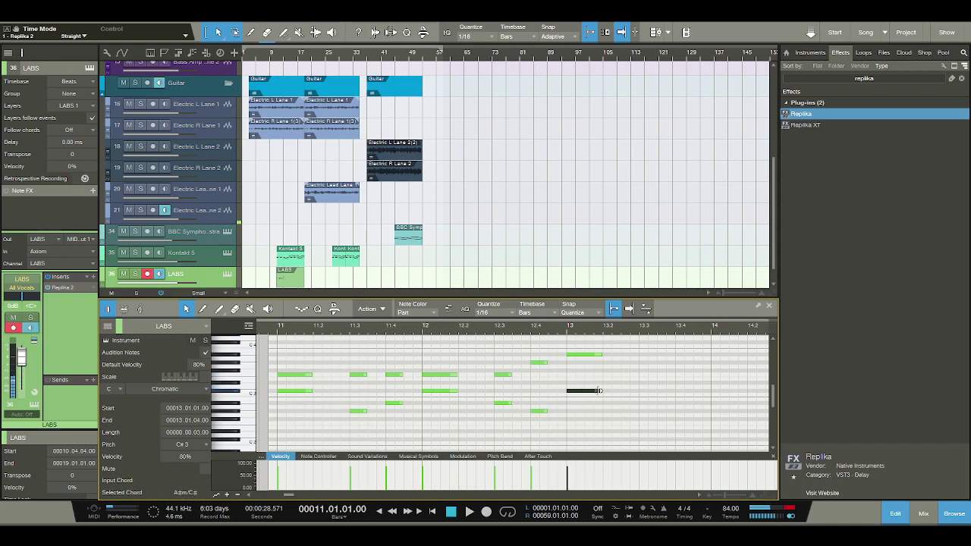
Add two-sixteenth note pairs A#3 with D#3 at beat 13.3 and G#3 with F3 at beat 13.4, and play the part
{"action": "left_click", "coordinate": [642, 355]}
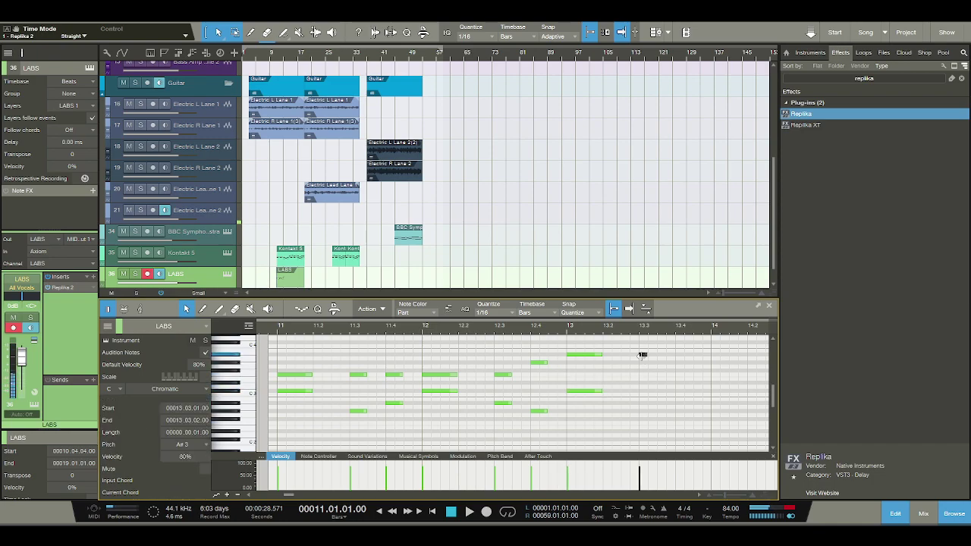
{"action": "left_click", "coordinate": [680, 362]}
{"action": "left_click", "coordinate": [642, 391]}
{"action": "left_click_drag", "start_coordinate": [644, 391], "coordinate": [647, 382]}
{"action": "left_click", "coordinate": [679, 379]}
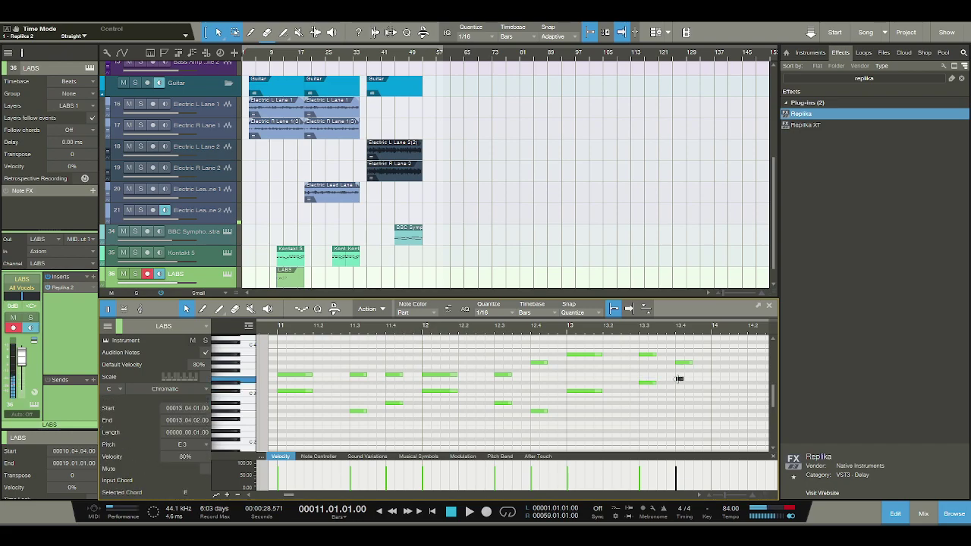
{"action": "left_click_drag", "start_coordinate": [681, 379], "coordinate": [692, 375]}
{"action": "key", "text": "space"}
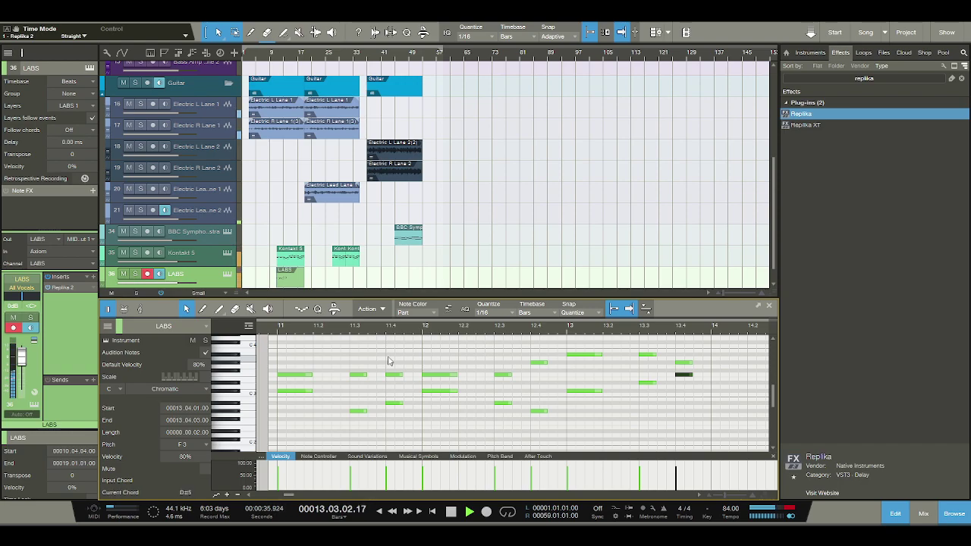
{"action": "left_click", "coordinate": [451, 510]}
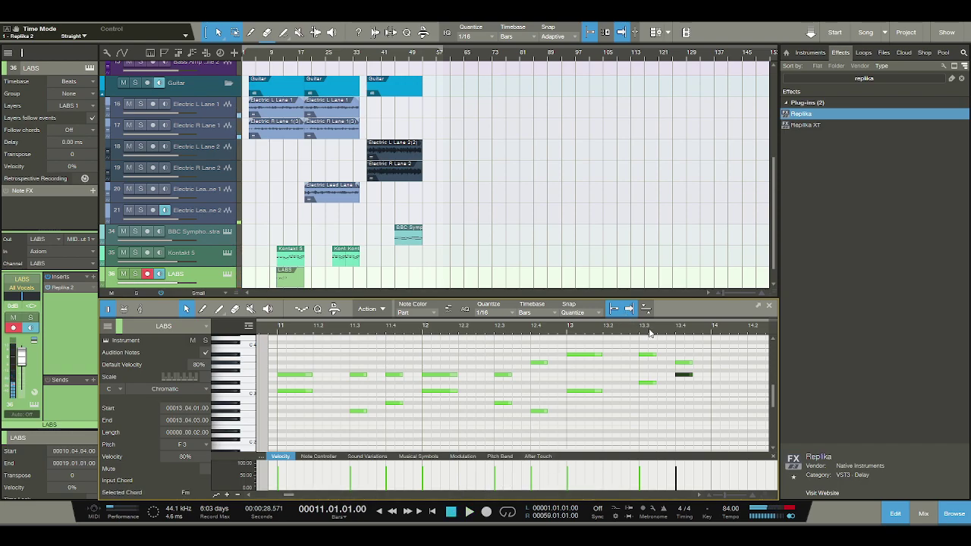
Add one-beat F3 and C#3 notes together at the start of bar 14
{"action": "scroll", "coordinate": [648, 331], "scroll_direction": "right", "scroll_amount": 3}
{"action": "left_click", "coordinate": [622, 371]}
{"action": "left_click", "coordinate": [622, 371]}
{"action": "left_click_drag", "start_coordinate": [624, 372], "coordinate": [643, 390]}
{"action": "left_click", "coordinate": [623, 395]}
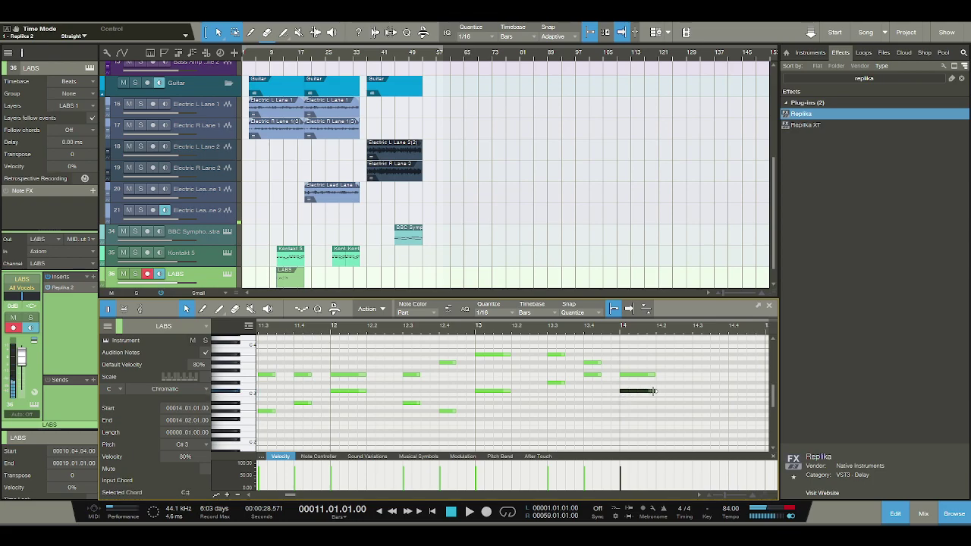
Complete bar 14 with two-sixteenth note pairs G#3 with C#3 at beat 14.3 and A#3 with A#2 at beat 14.4, and audition the part
{"action": "left_click_drag", "start_coordinate": [701, 331], "coordinate": [643, 331]}
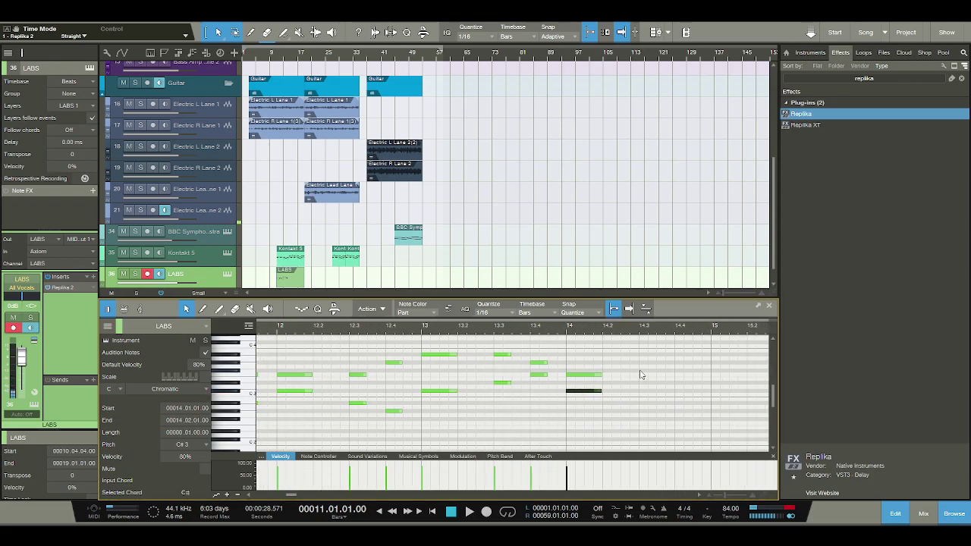
{"action": "left_click", "coordinate": [641, 364]}
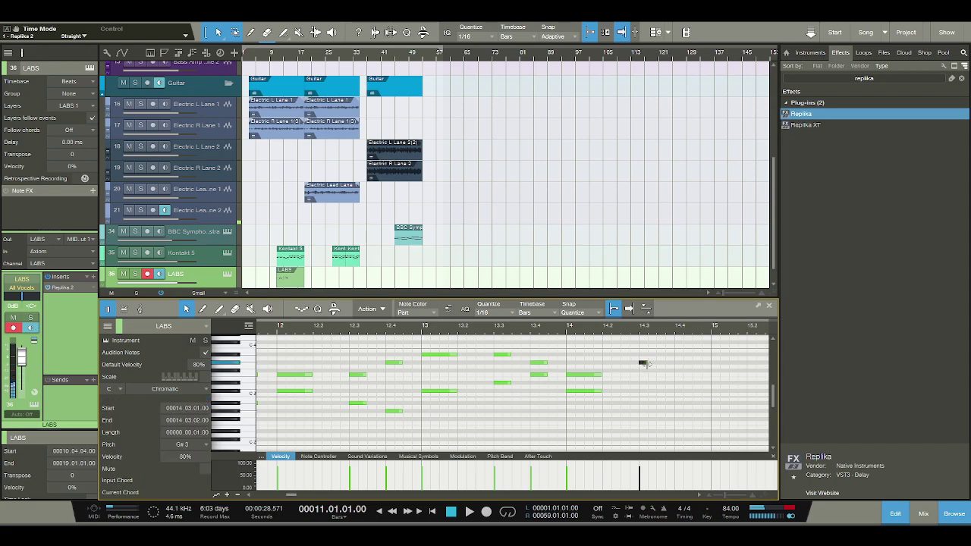
{"action": "left_click", "coordinate": [680, 354]}
{"action": "left_click", "coordinate": [642, 391]}
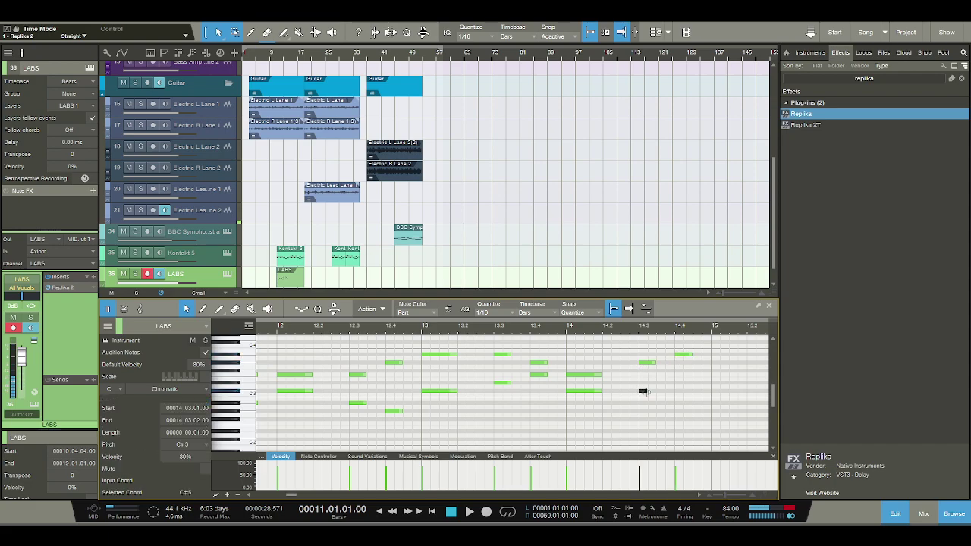
{"action": "left_click", "coordinate": [678, 403]}
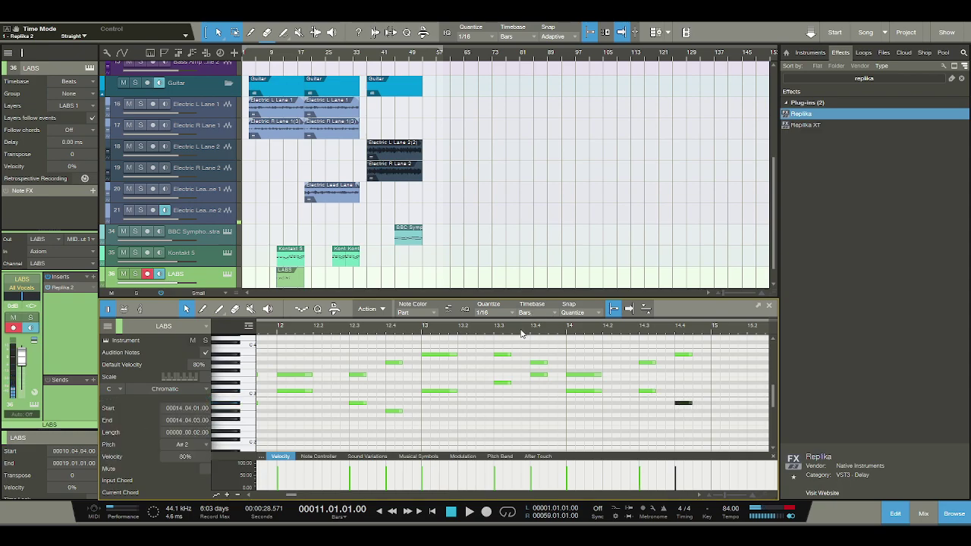
{"action": "scroll", "coordinate": [521, 332], "scroll_direction": "down", "scroll_amount": 2}
{"action": "key", "text": "space"}
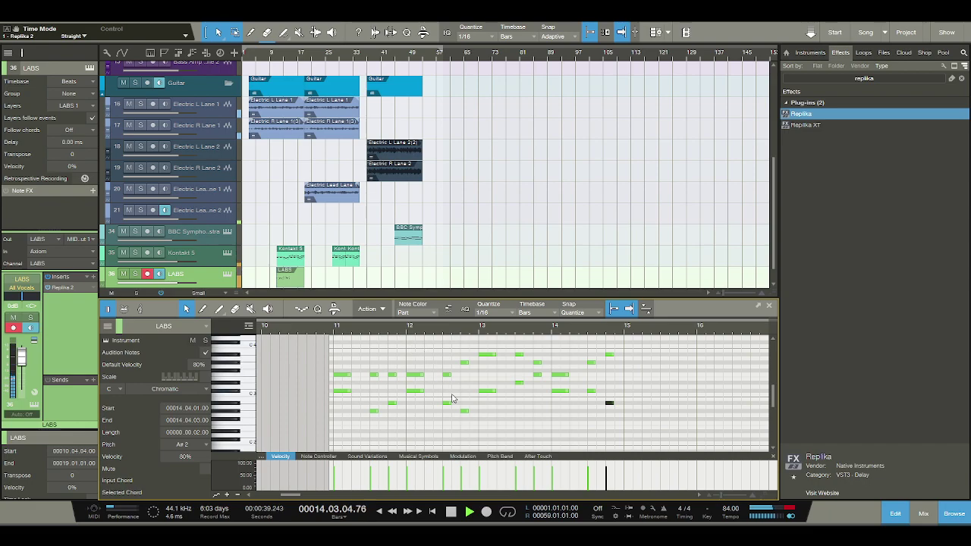
{"action": "key", "text": "space"}
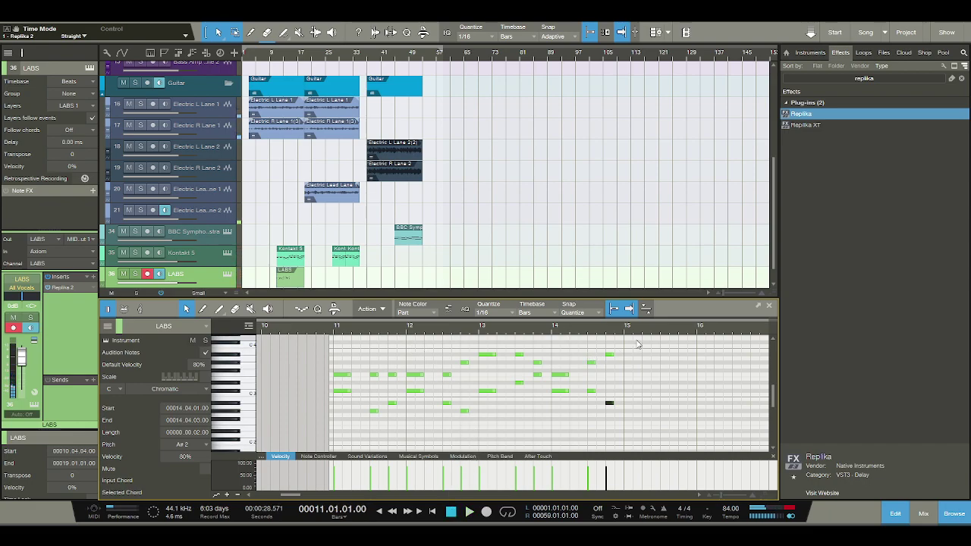
Trim the LABS clip to end at bar 15 and relocate it to bar 27, with a duplicate at bar 31
{"action": "left_click_drag", "start_coordinate": [641, 326], "coordinate": [598, 332]}
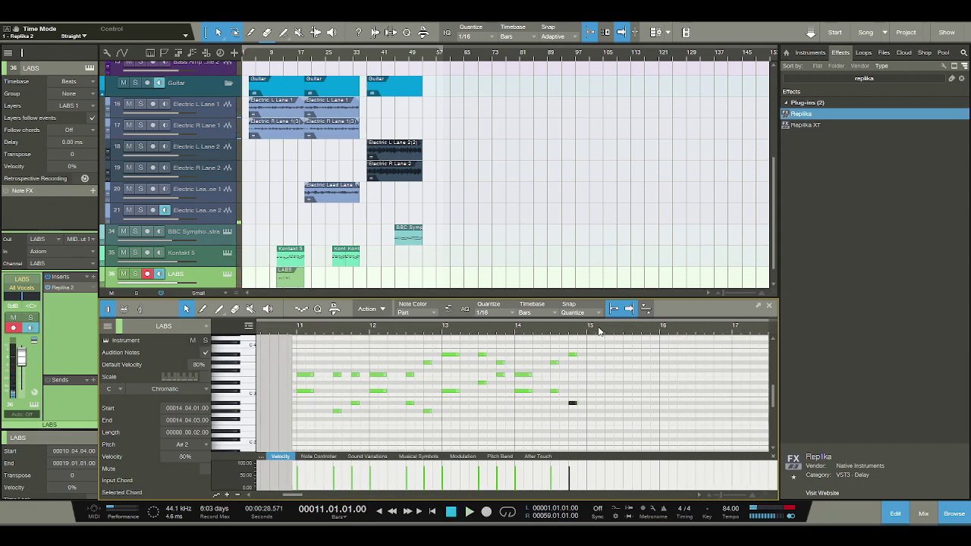
{"action": "left_click_drag", "start_coordinate": [302, 276], "coordinate": [292, 276]}
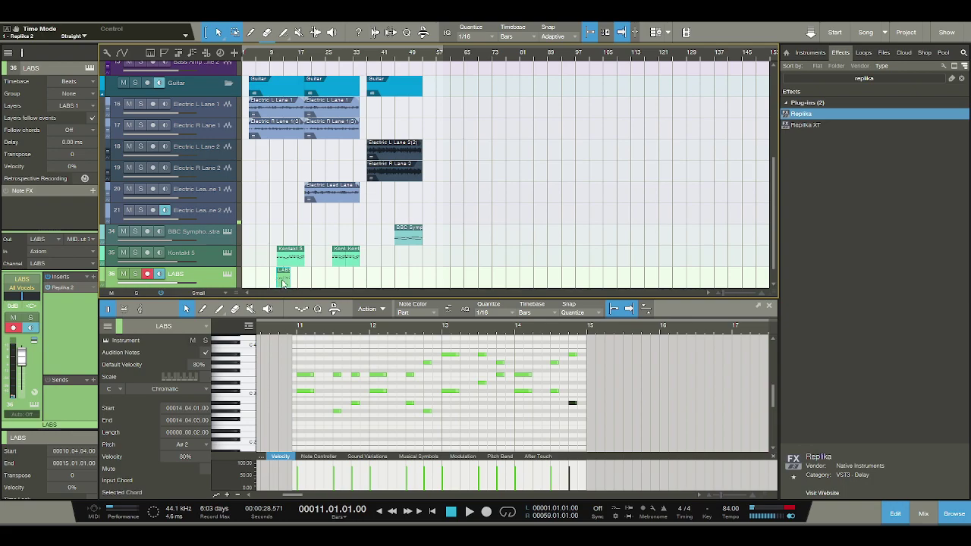
{"action": "scroll", "coordinate": [334, 282], "scroll_direction": "down", "scroll_amount": 1}
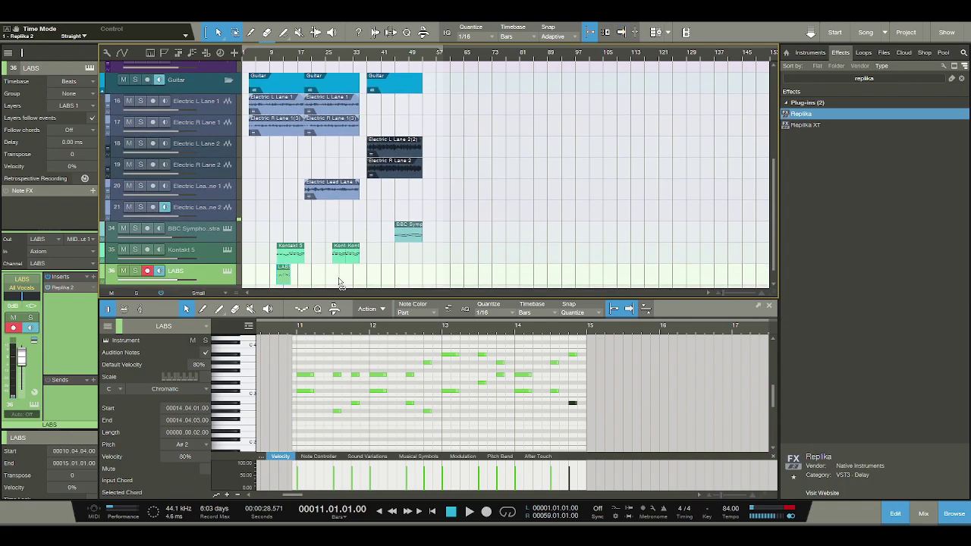
{"action": "key", "text": "ctrl+v"}
{"action": "left_click_drag", "start_coordinate": [357, 279], "coordinate": [351, 276]}
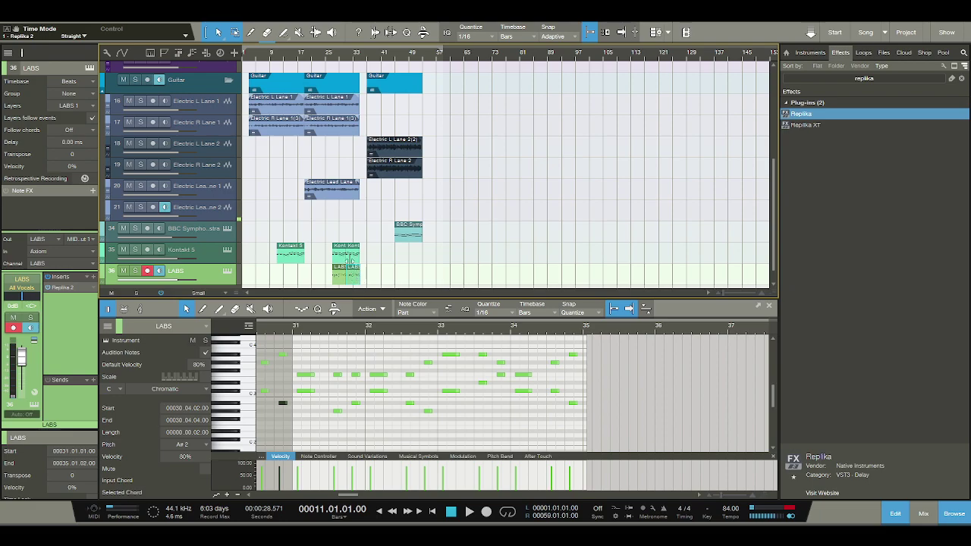
Audition the relocated LABS clips by playing the song from bar 24
{"action": "left_click", "coordinate": [323, 59]}
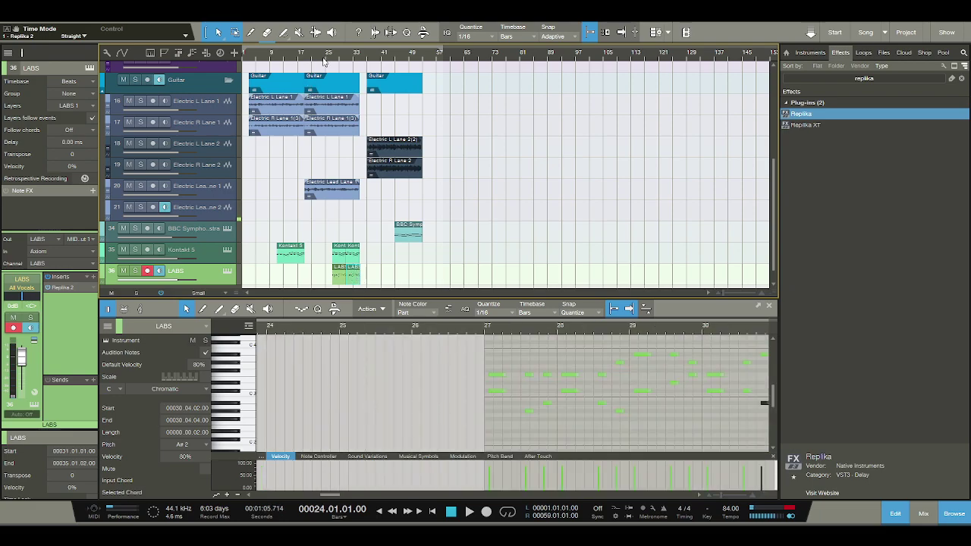
{"action": "key", "text": "space"}
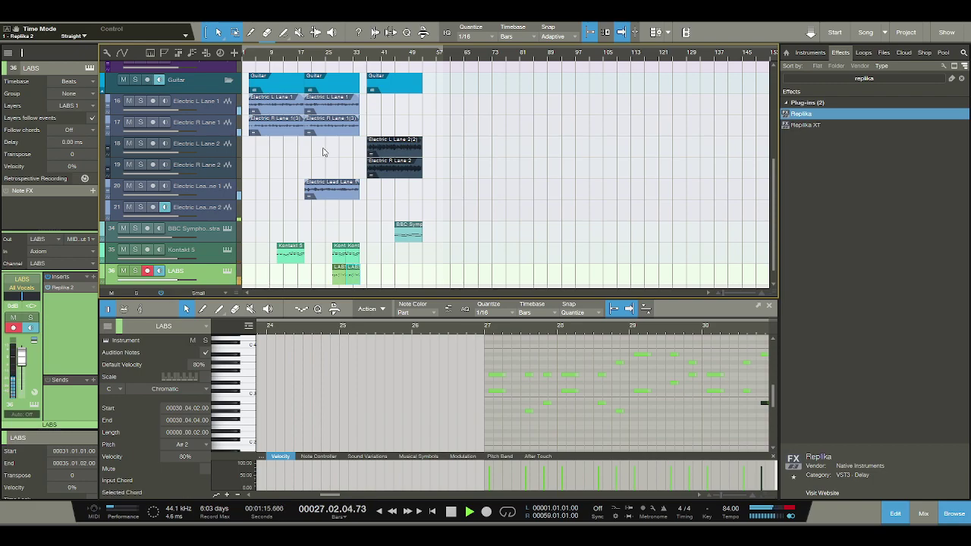
{"action": "key", "text": "space"}
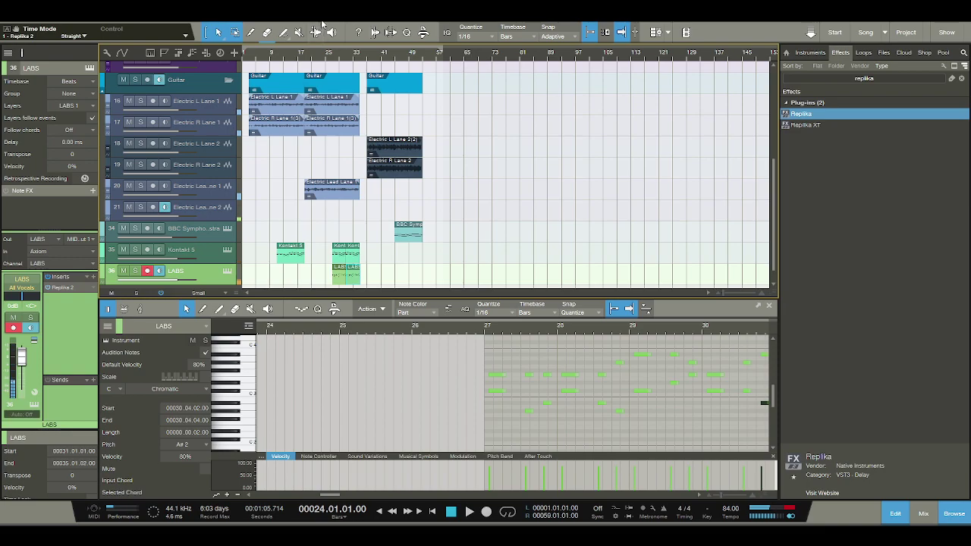
Try different start edges for the second LABS clip and set its start back to bar 31
{"action": "left_click_drag", "start_coordinate": [320, 59], "coordinate": [318, 85]}
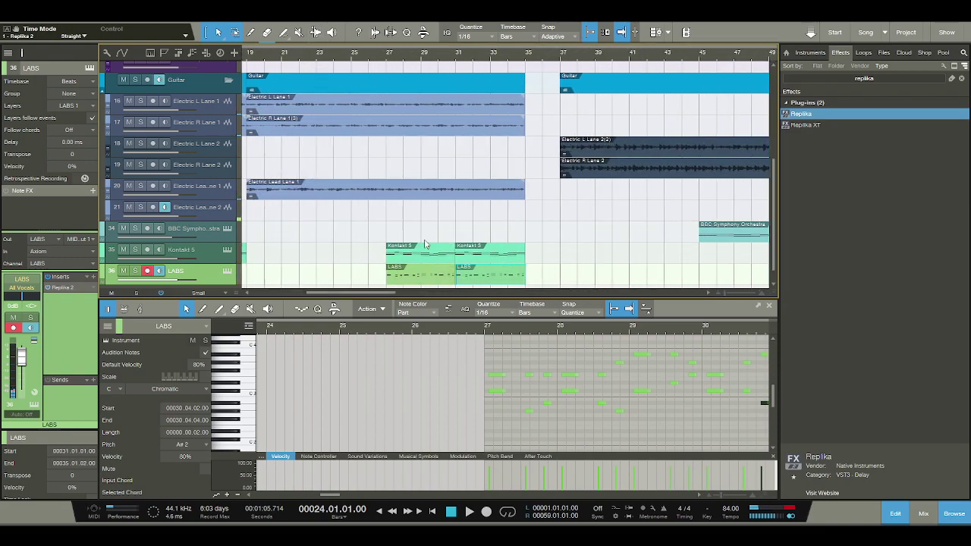
{"action": "left_click", "coordinate": [407, 274]}
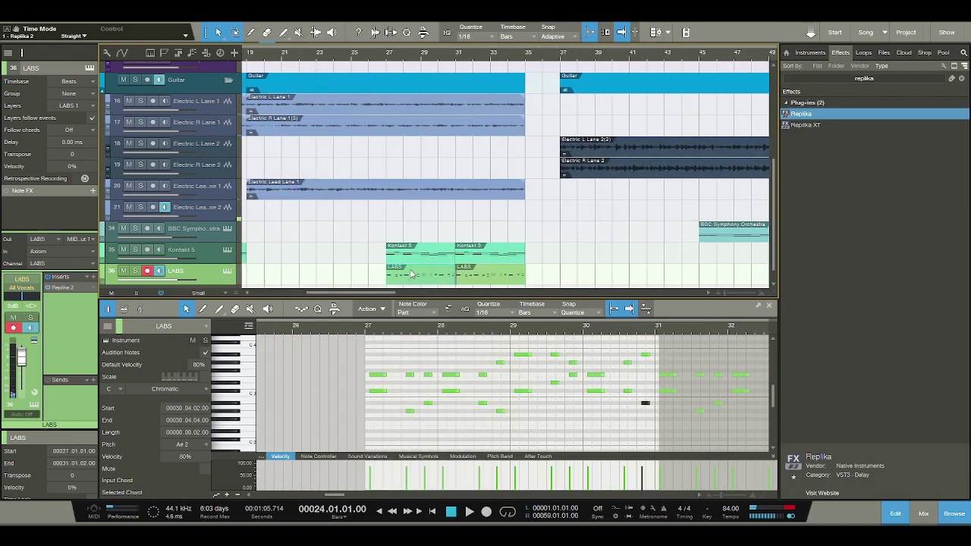
{"action": "left_click", "coordinate": [458, 276]}
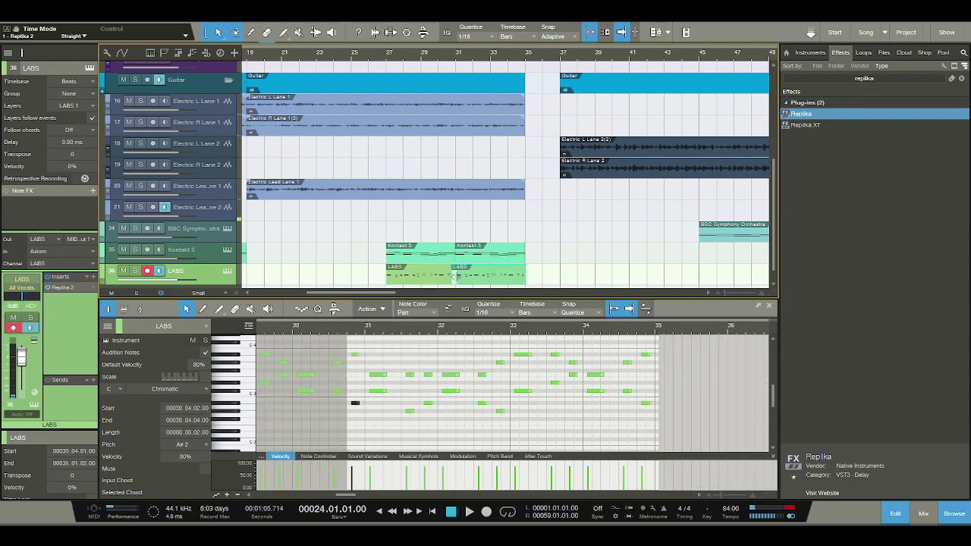
{"action": "left_click", "coordinate": [454, 277]}
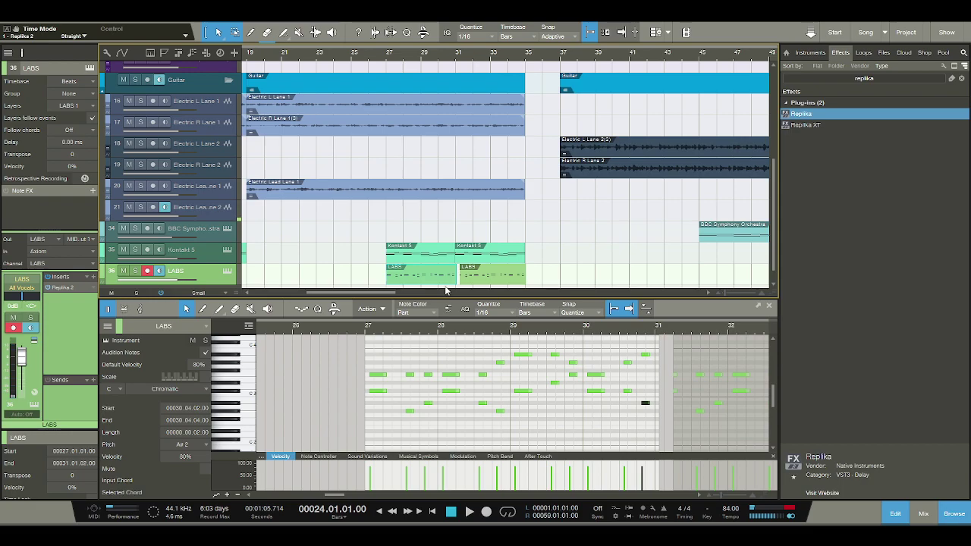
{"action": "scroll", "coordinate": [321, 55], "scroll_direction": "down", "scroll_amount": 2}
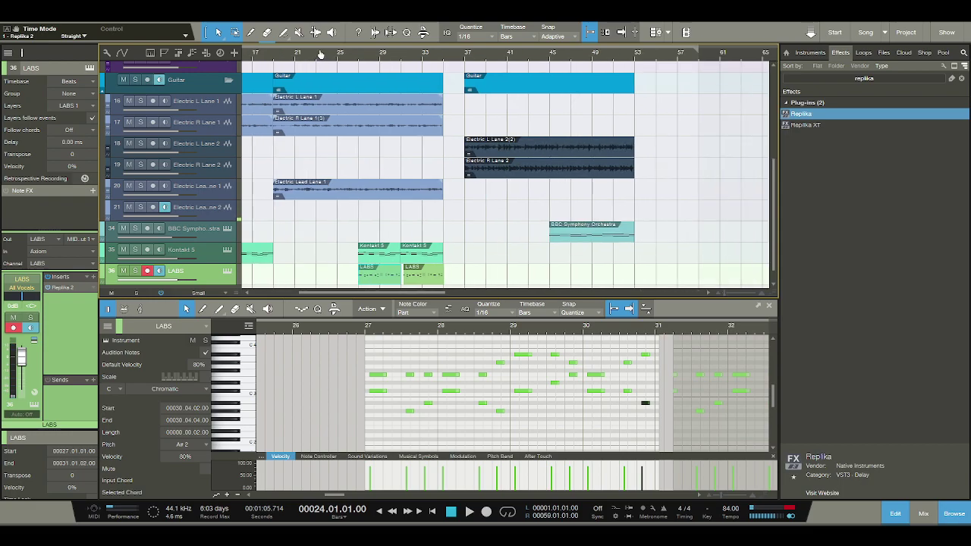
{"action": "scroll", "coordinate": [321, 55], "scroll_direction": "up", "scroll_amount": 1}
{"action": "left_click", "coordinate": [446, 282]}
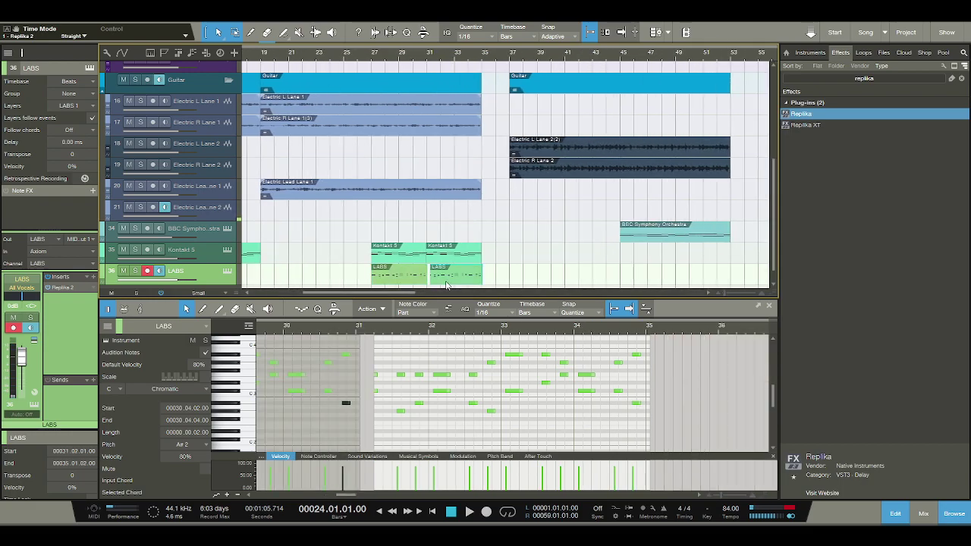
{"action": "left_click_drag", "start_coordinate": [430, 279], "coordinate": [426, 279]}
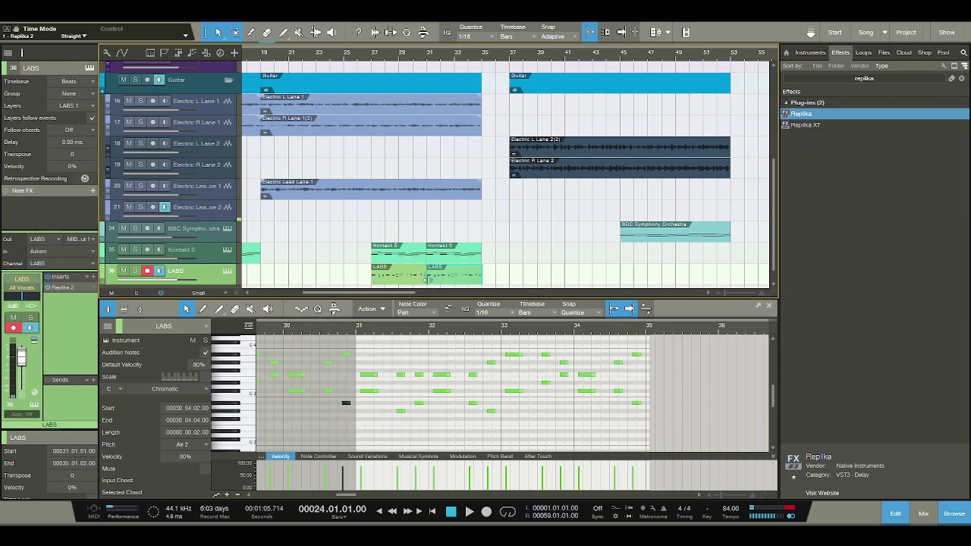
Select all notes in the LABS clip at bar 31 and shift them to begin exactly on 31.1.1
{"action": "left_click", "coordinate": [595, 414]}
{"action": "scroll", "coordinate": [397, 345], "scroll_direction": "up", "scroll_amount": 1}
{"action": "key", "text": "ctrl+a"}
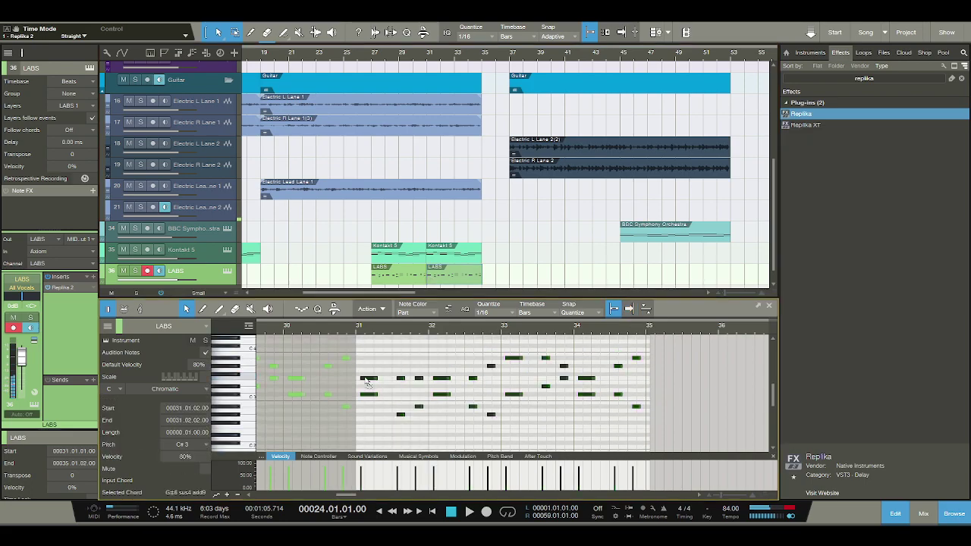
Replace the bar 27 LABS clip with the corrected one, trimmed to end at bar 31, and place its duplicate directly after it at bar 31
{"action": "left_click", "coordinate": [405, 279]}
{"action": "key", "text": "Delete"}
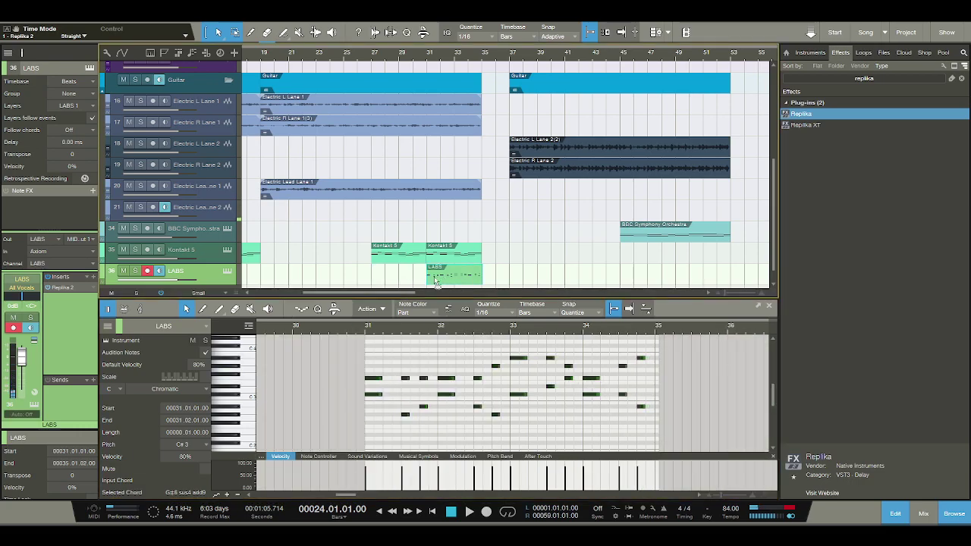
{"action": "key", "text": "ctrl+z"}
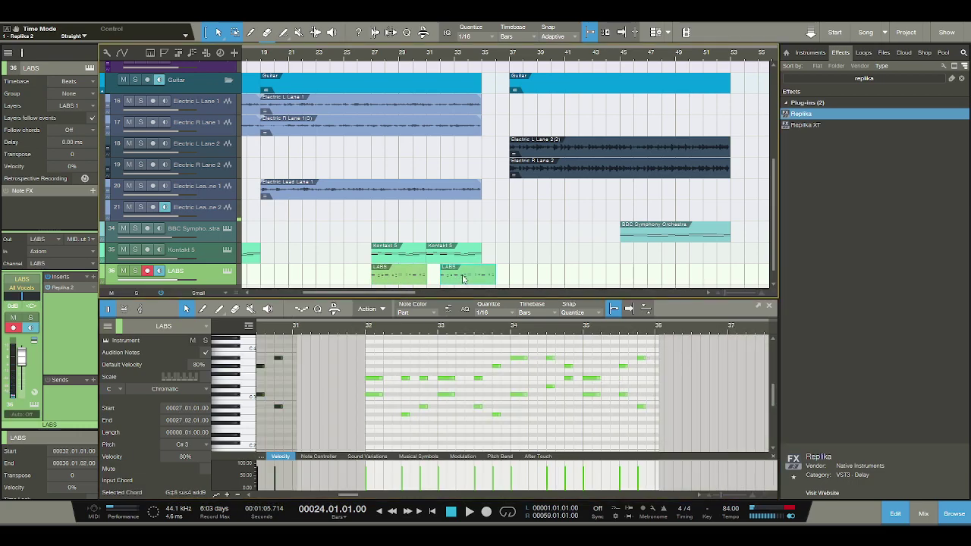
{"action": "left_click_drag", "start_coordinate": [454, 279], "coordinate": [424, 276]}
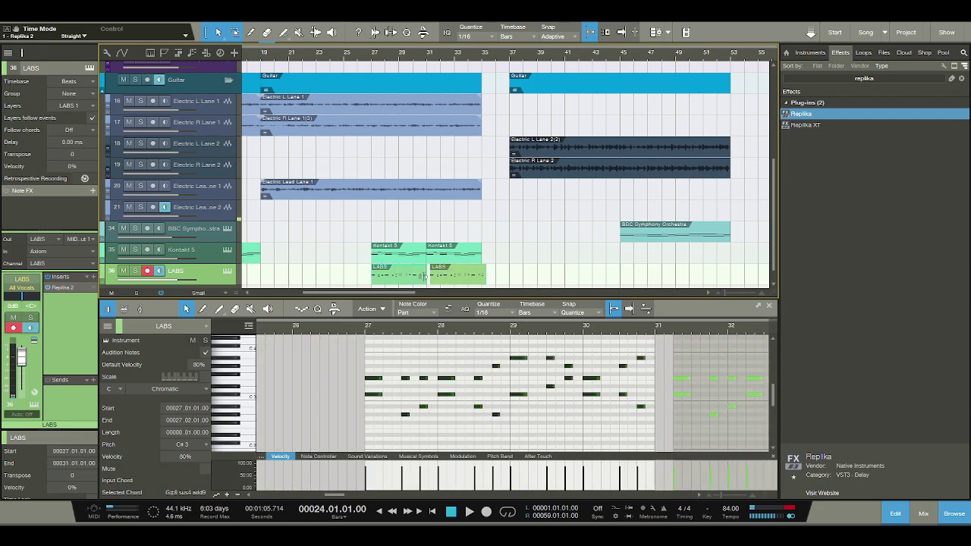
{"action": "left_click_drag", "start_coordinate": [435, 281], "coordinate": [430, 281]}
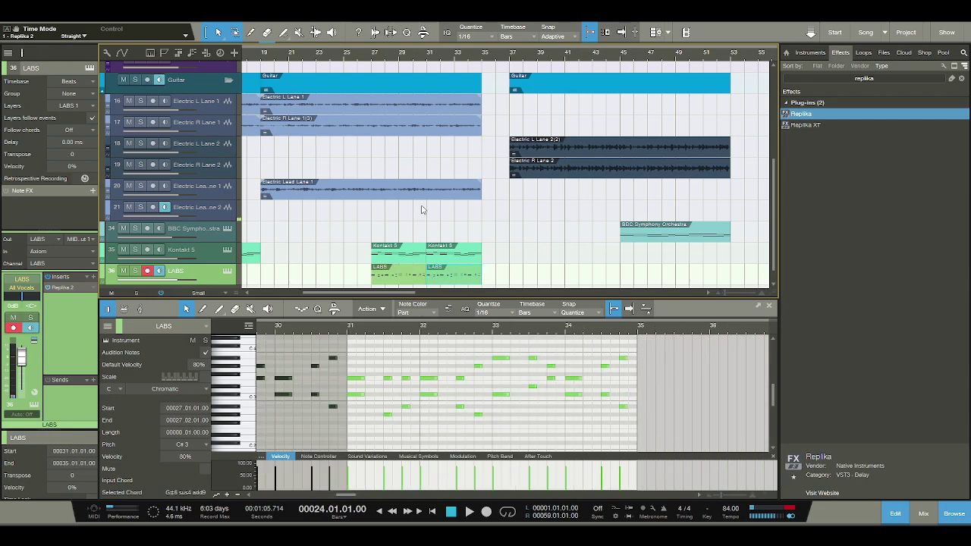
Play both LABS clips with the other tracks, starting from beat 26.2
{"action": "left_click", "coordinate": [361, 61]}
{"action": "key", "text": "space"}
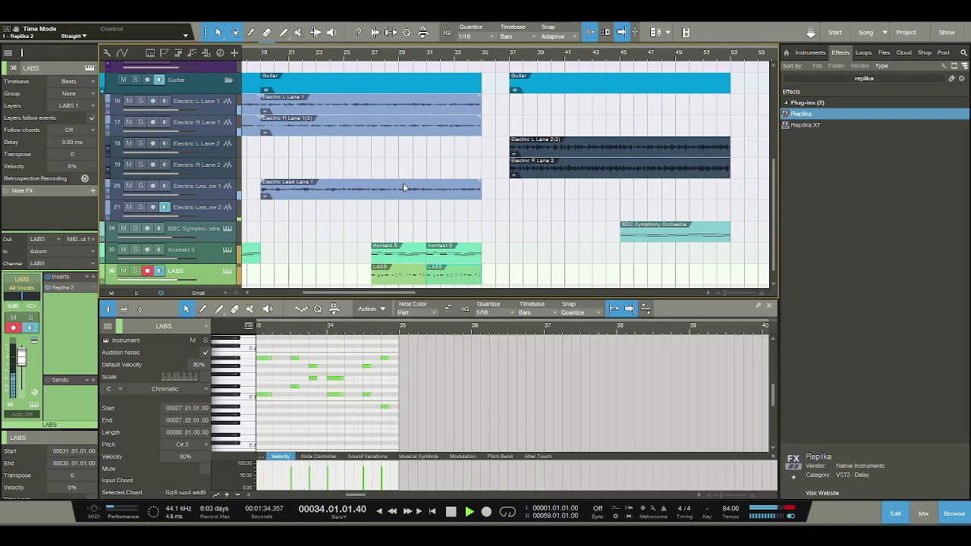
{"action": "left_click", "coordinate": [451, 512]}
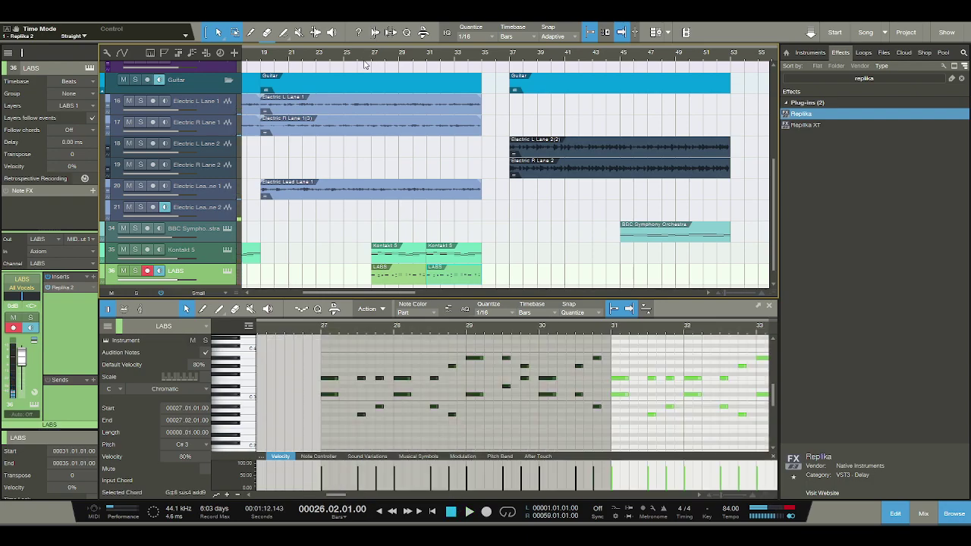
Listen to the arrangement from bar 22 through its ending, and return the playhead to the song start
{"action": "left_click_drag", "start_coordinate": [363, 64], "coordinate": [408, 47]}
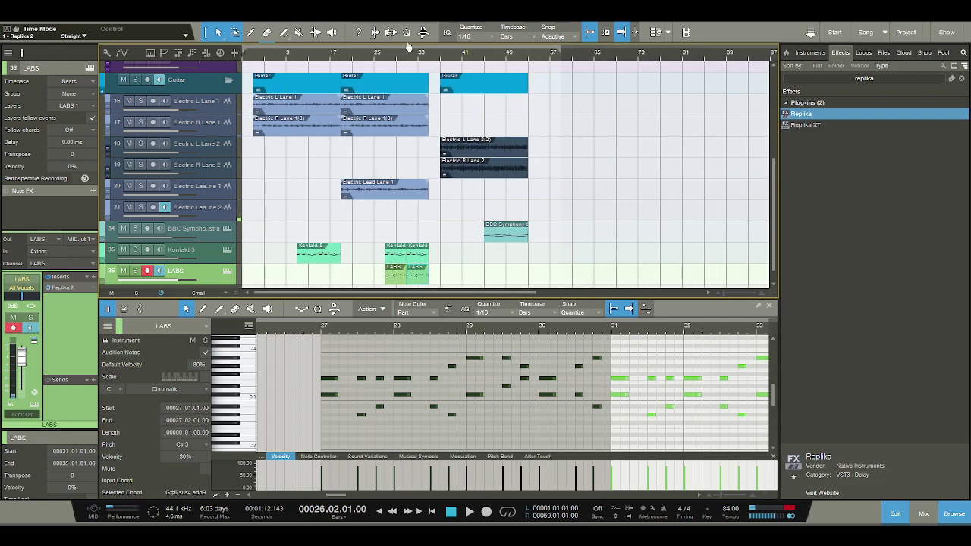
{"action": "left_click", "coordinate": [361, 61]}
{"action": "left_click", "coordinate": [469, 513]}
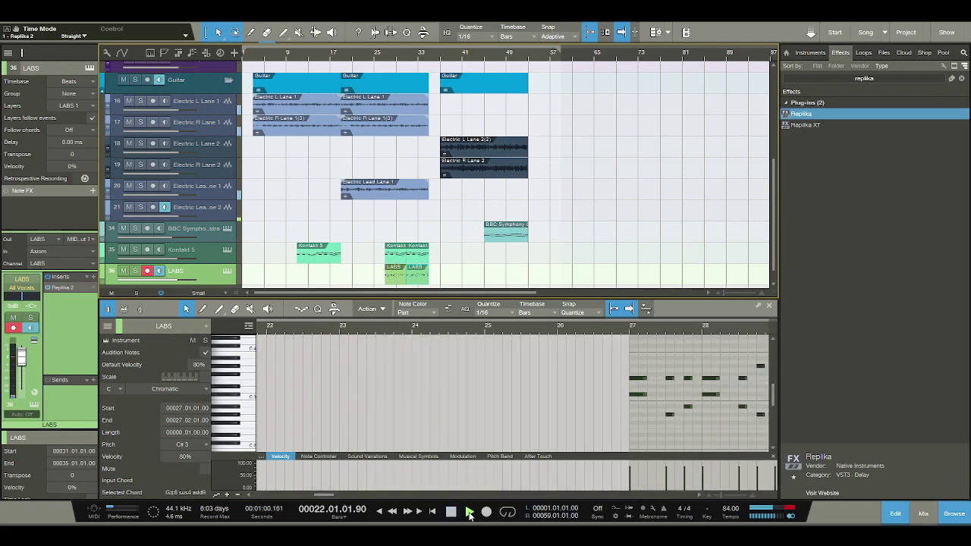
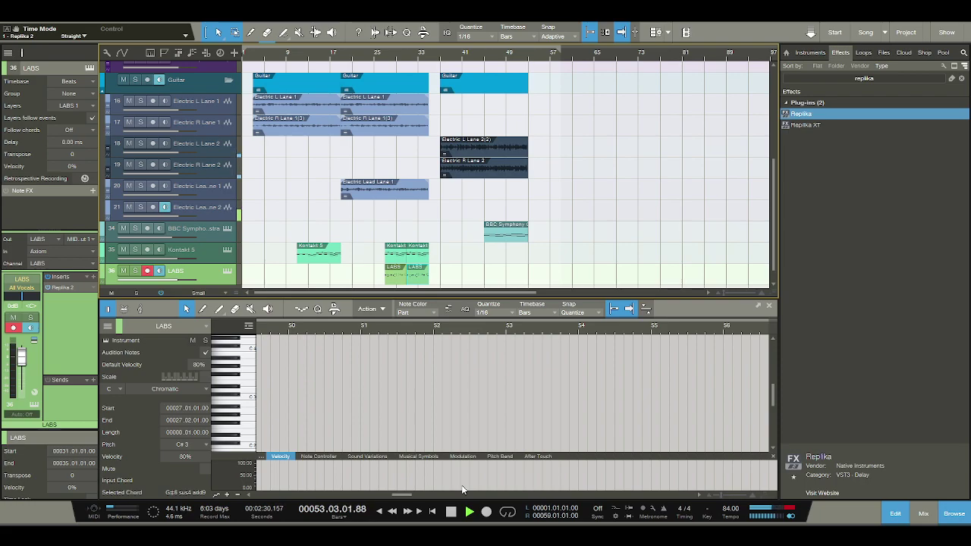
{"action": "left_click", "coordinate": [451, 513]}
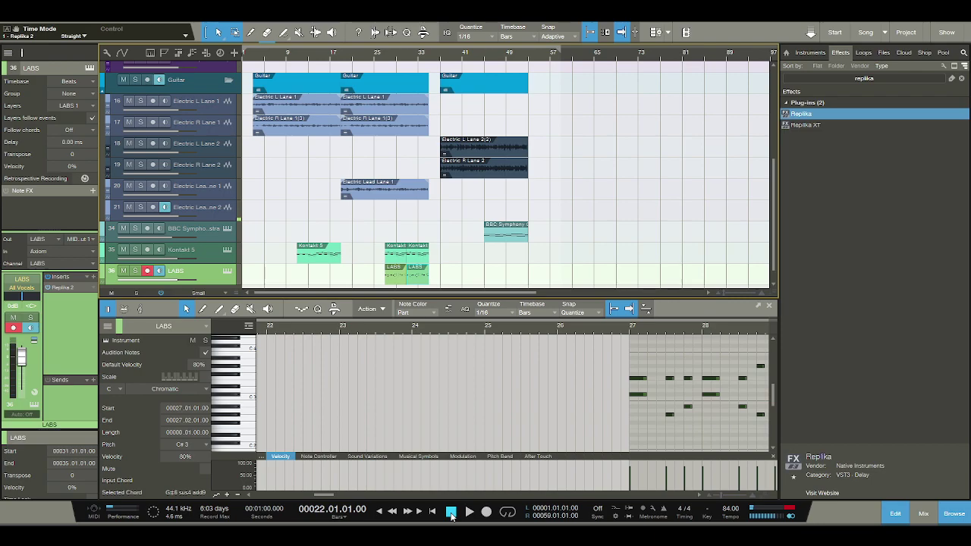
{"action": "left_click", "coordinate": [451, 512]}
{"action": "scroll", "coordinate": [429, 199], "scroll_direction": "up", "scroll_amount": 4}
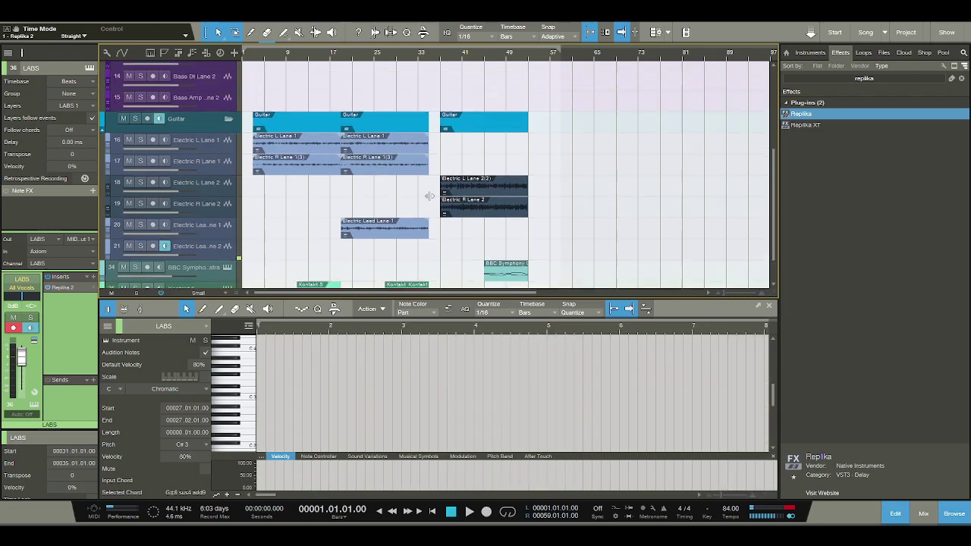
{"action": "scroll", "coordinate": [430, 199], "scroll_direction": "up", "scroll_amount": 3}
{"action": "scroll", "coordinate": [429, 198], "scroll_direction": "down", "scroll_amount": 7}
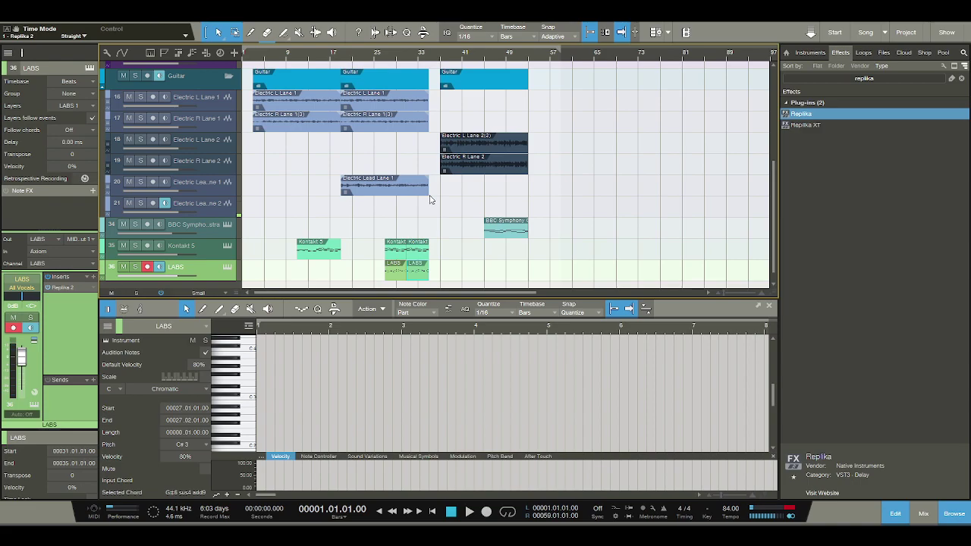
{"action": "scroll", "coordinate": [429, 198], "scroll_direction": "down", "scroll_amount": 1}
{"action": "scroll", "coordinate": [429, 198], "scroll_direction": "up", "scroll_amount": 4}
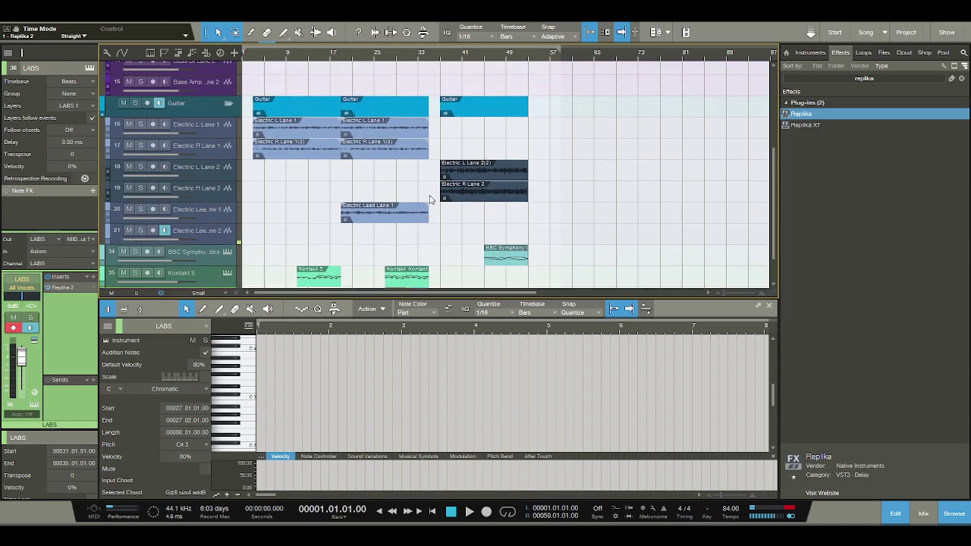
{"action": "scroll", "coordinate": [429, 199], "scroll_direction": "down", "scroll_amount": 2}
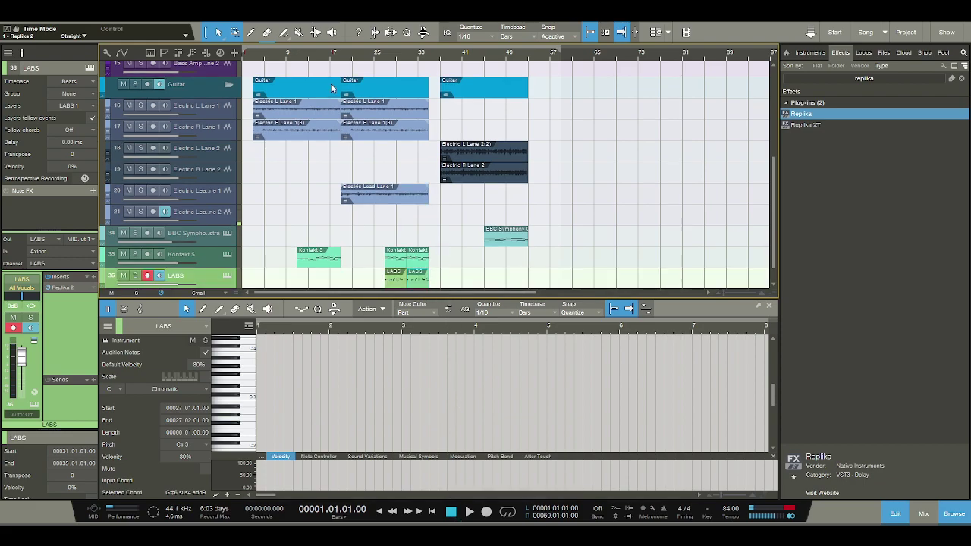
Play the full arrangement from the song start into the LABS vocal section at bar 27
{"action": "scroll", "coordinate": [364, 68], "scroll_direction": "up", "scroll_amount": 2}
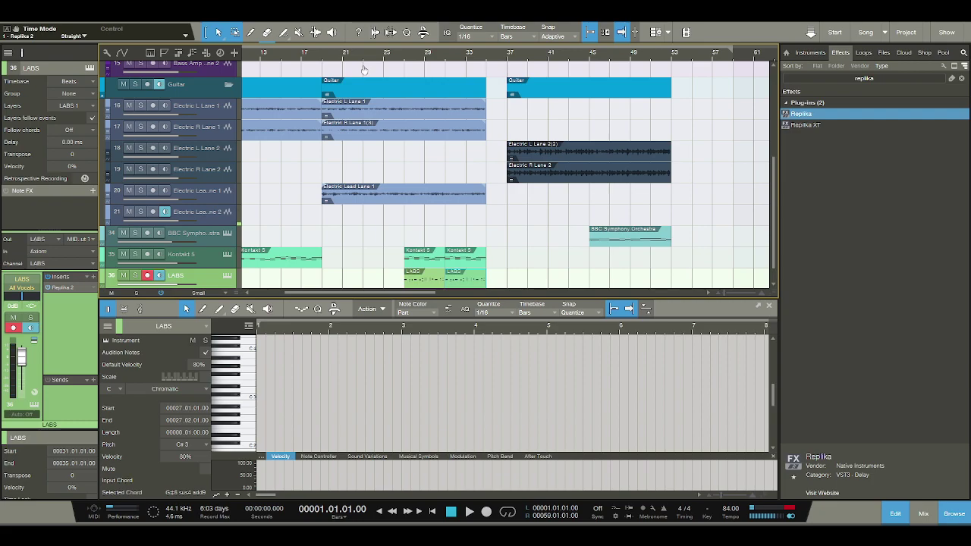
{"action": "key", "text": "w"}
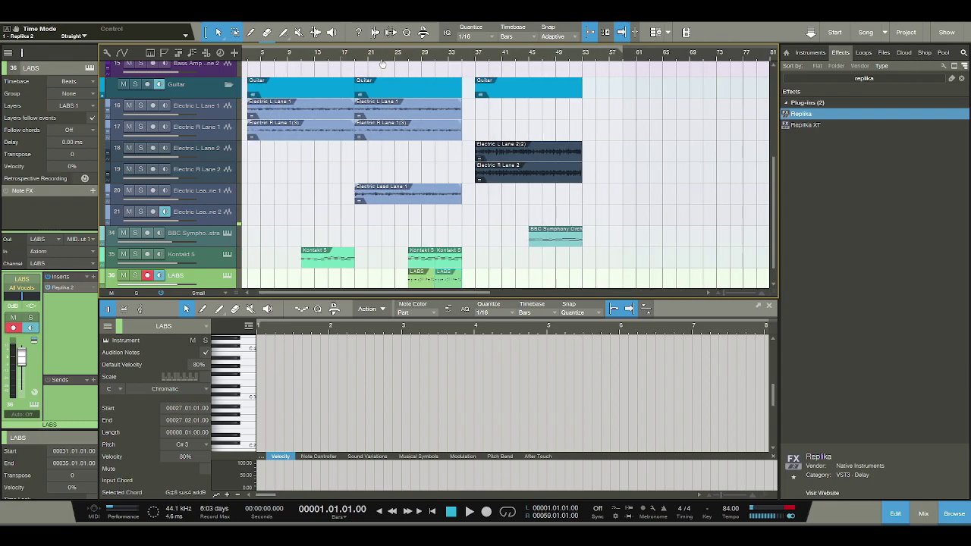
{"action": "key", "text": "space"}
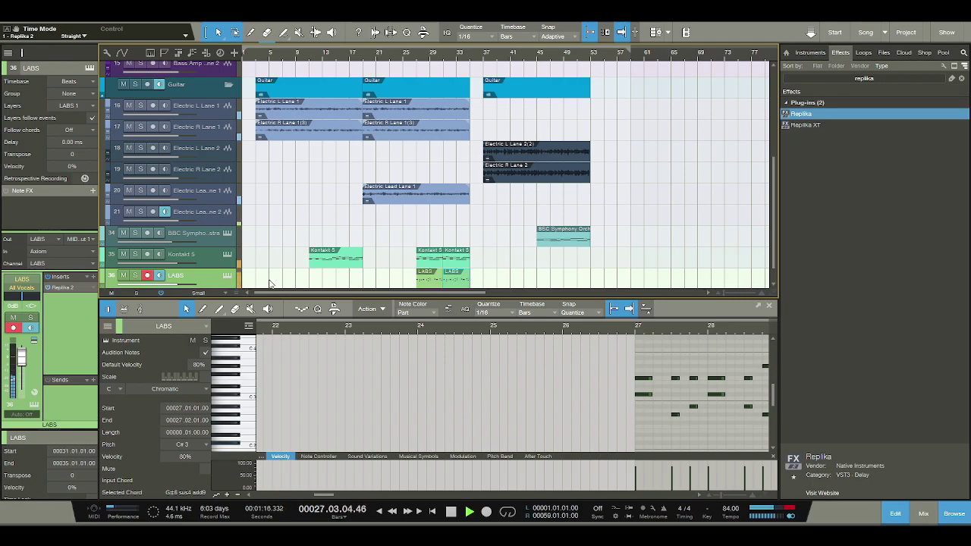
Lower the LABS vocal channel volume to -4 dB and refine it to -3.5 dB during playback
{"action": "left_click", "coordinate": [15, 305]}
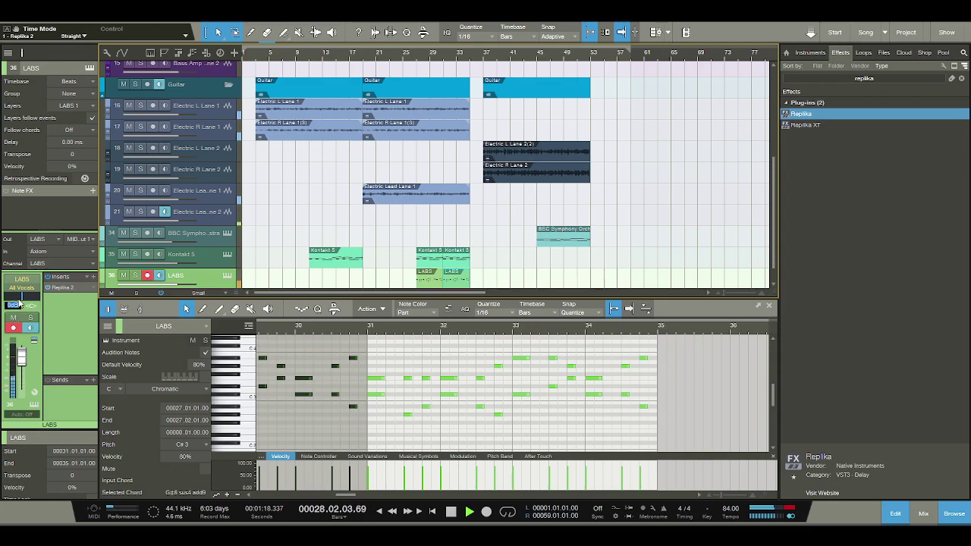
{"action": "type", "text": "-4"}
{"action": "key", "text": "Return"}
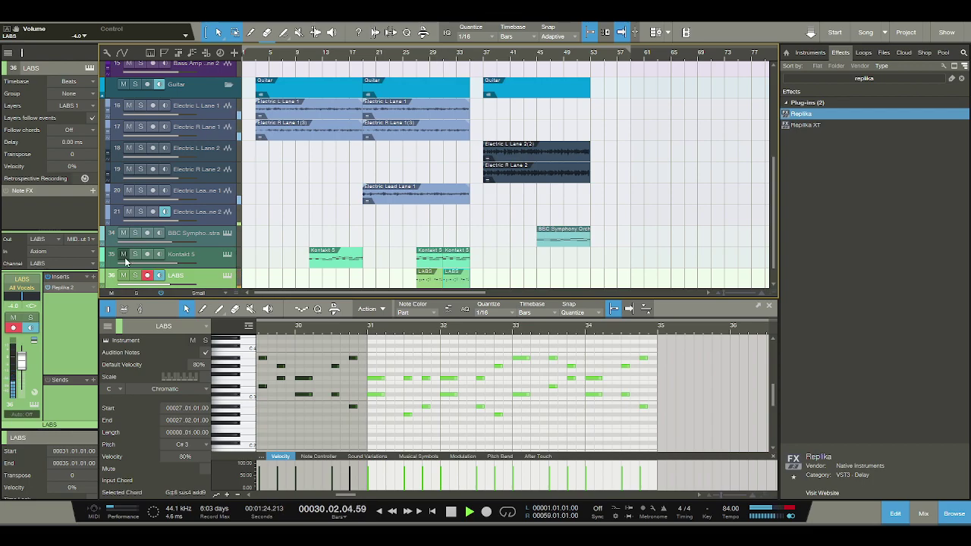
{"action": "left_click", "coordinate": [13, 306]}
{"action": "type", "text": "-3.5"}
{"action": "key", "text": "Return"}
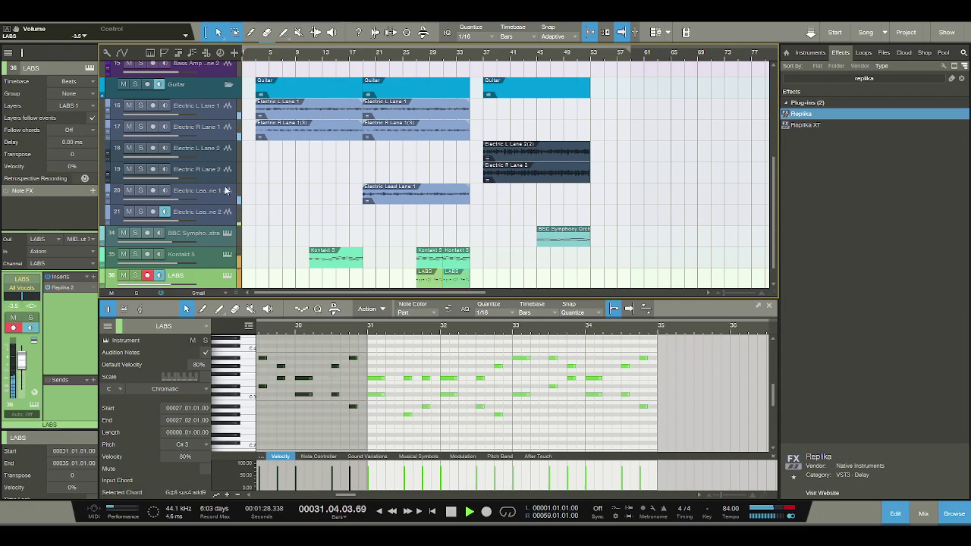
Listen to the arrangement from bar 30 through the end of the last section, and stop playback
{"action": "left_click", "coordinate": [434, 58]}
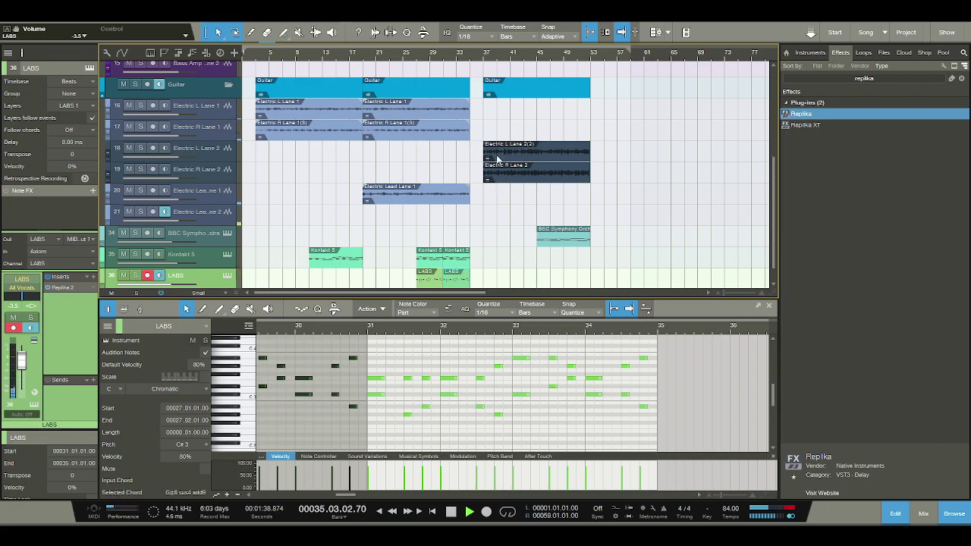
{"action": "scroll", "coordinate": [485, 167], "scroll_direction": "up", "scroll_amount": 2}
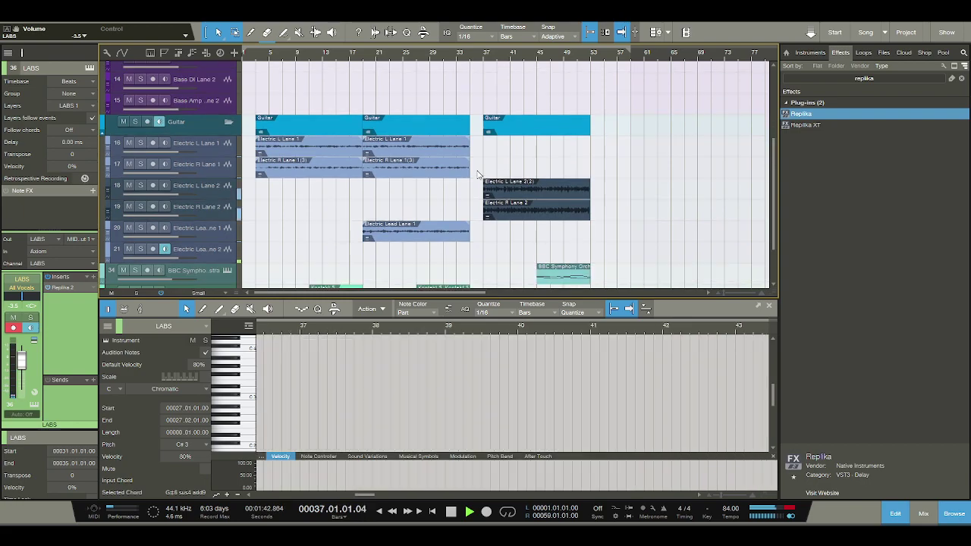
{"action": "scroll", "coordinate": [478, 175], "scroll_direction": "down", "scroll_amount": 2}
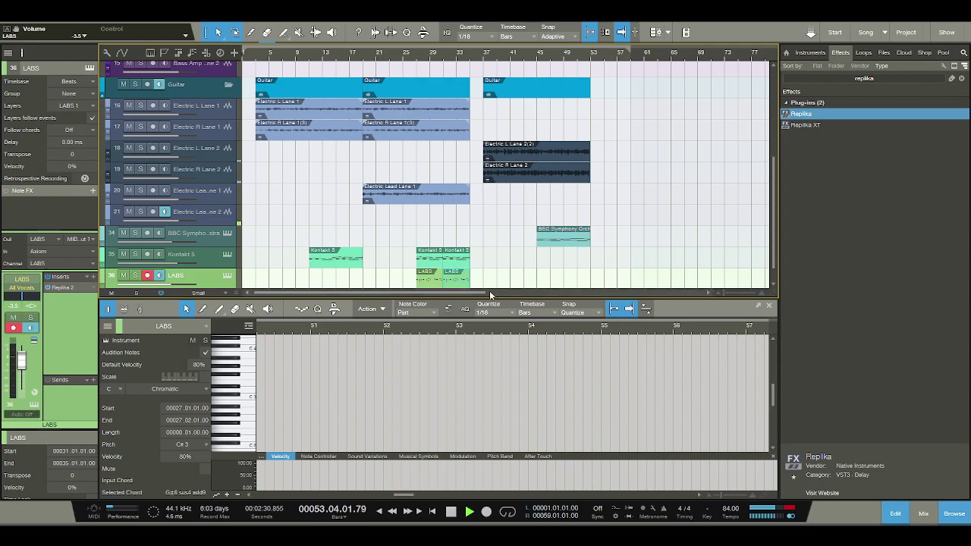
{"action": "key", "text": "space"}
Add a second LABS instrument track below the existing LABS vocal track
{"action": "scroll", "coordinate": [520, 196], "scroll_direction": "down", "scroll_amount": 1}
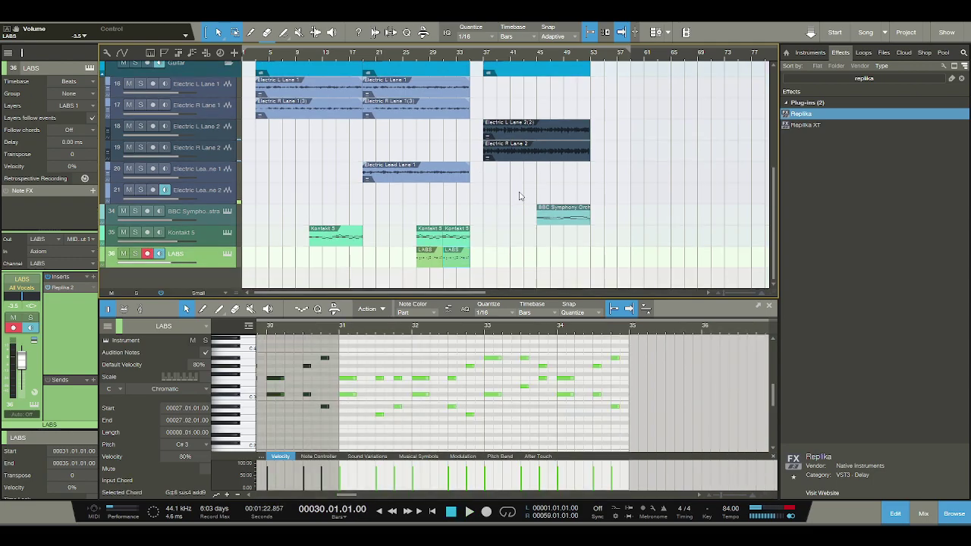
{"action": "left_click", "coordinate": [811, 52]}
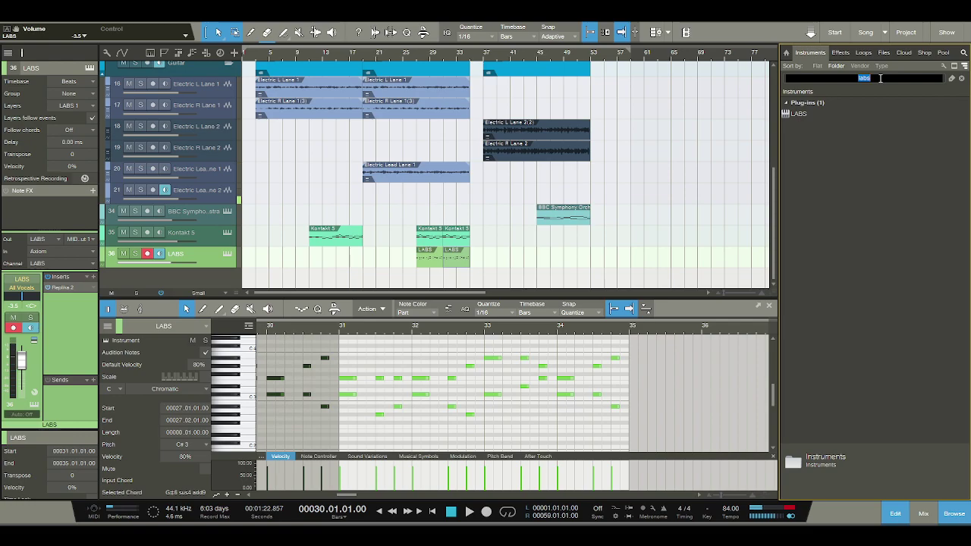
{"action": "left_click_drag", "start_coordinate": [803, 115], "coordinate": [191, 279]}
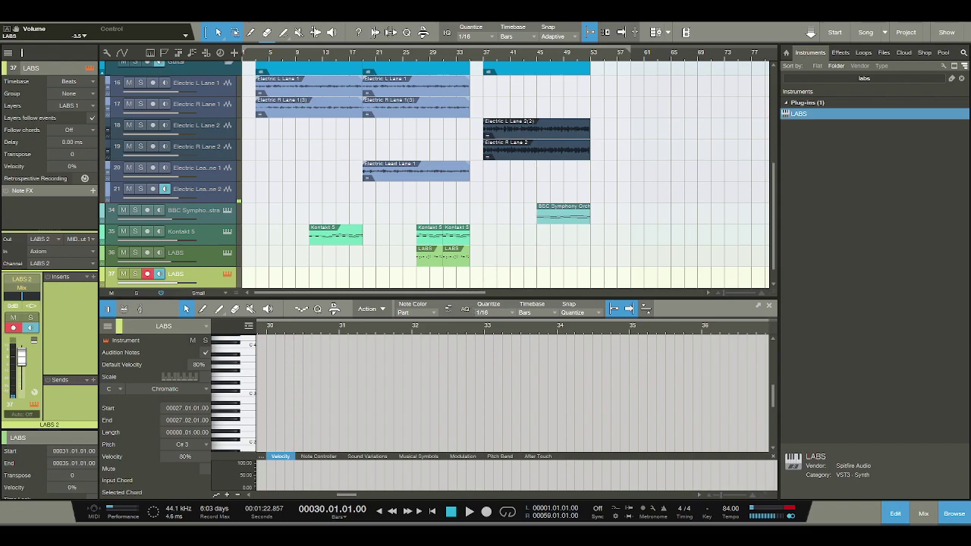
Create an empty clip on the new LABS track and trim it to span bars 35 to 37
{"action": "double_click", "coordinate": [478, 274]}
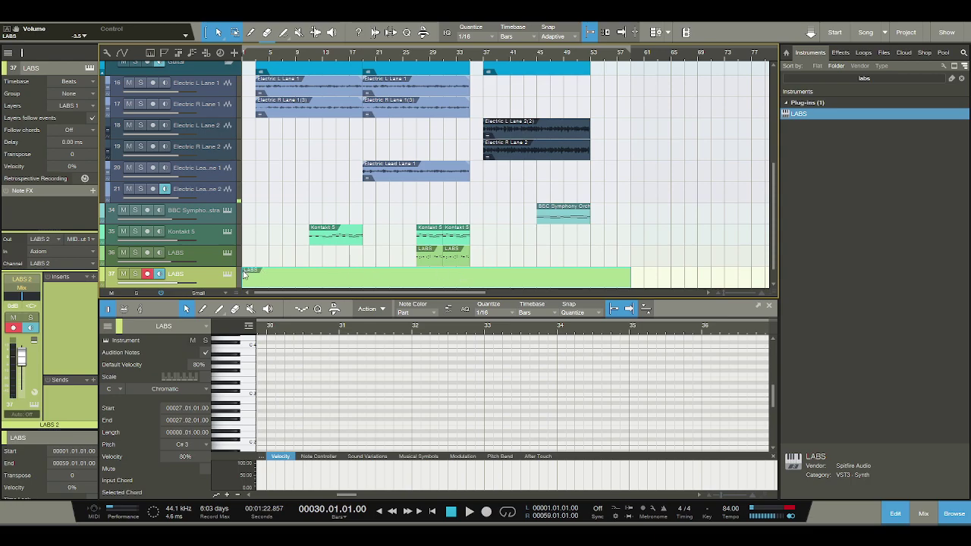
{"action": "left_click_drag", "start_coordinate": [243, 277], "coordinate": [472, 277]}
{"action": "left_click_drag", "start_coordinate": [629, 276], "coordinate": [483, 279]}
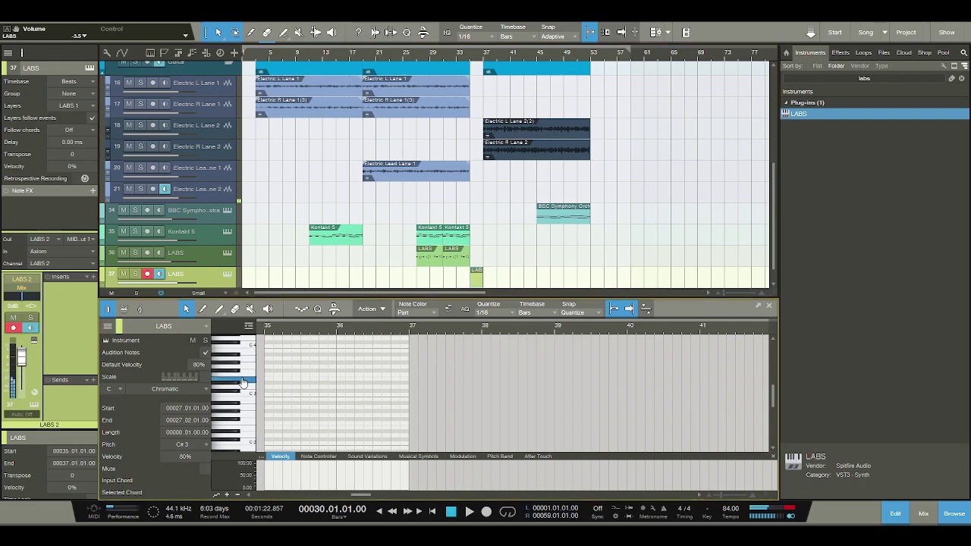
Play the song from bar 33, and reposition and stretch the new LABS clip to span bars 37 to 53
{"action": "left_click", "coordinate": [460, 60]}
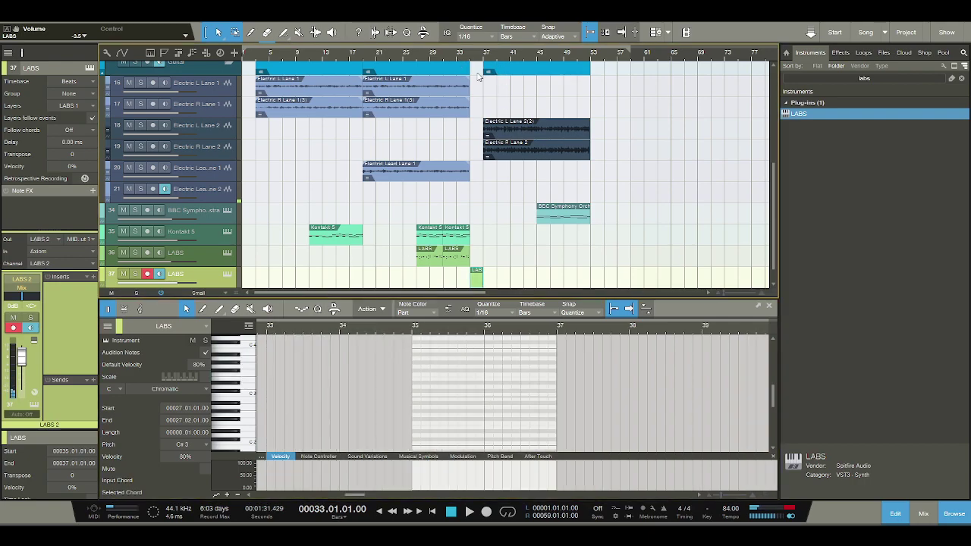
{"action": "key", "text": "space"}
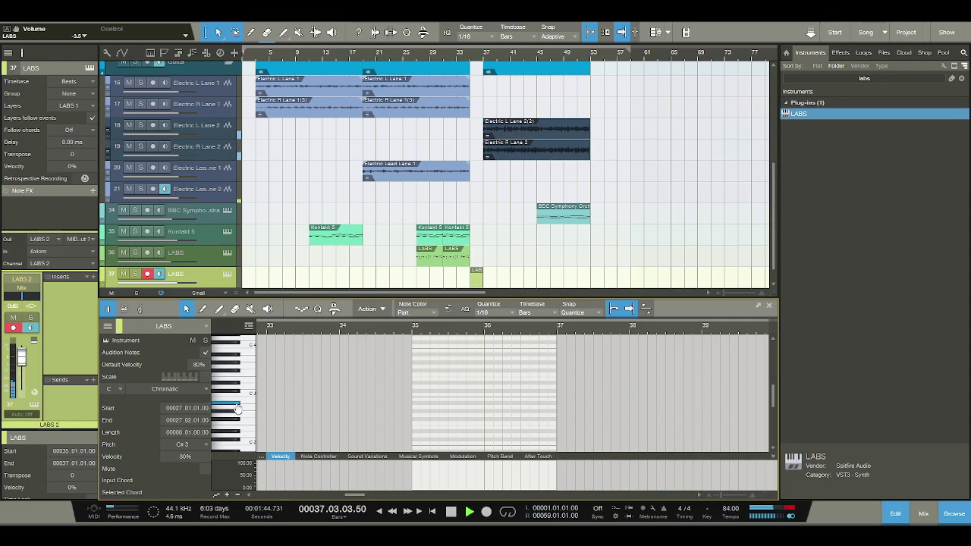
{"action": "left_click", "coordinate": [451, 512]}
{"action": "left_click_drag", "start_coordinate": [476, 280], "coordinate": [590, 286]}
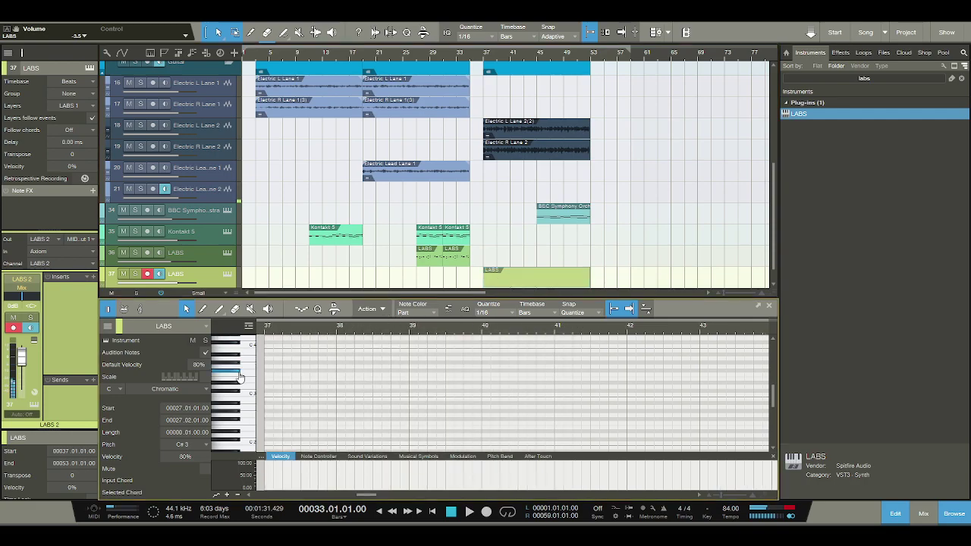
Draw one-bar E3 and C3 notes at bar 37 in the new LABS clip
{"action": "left_click", "coordinate": [267, 380]}
{"action": "left_click_drag", "start_coordinate": [267, 379], "coordinate": [338, 380]}
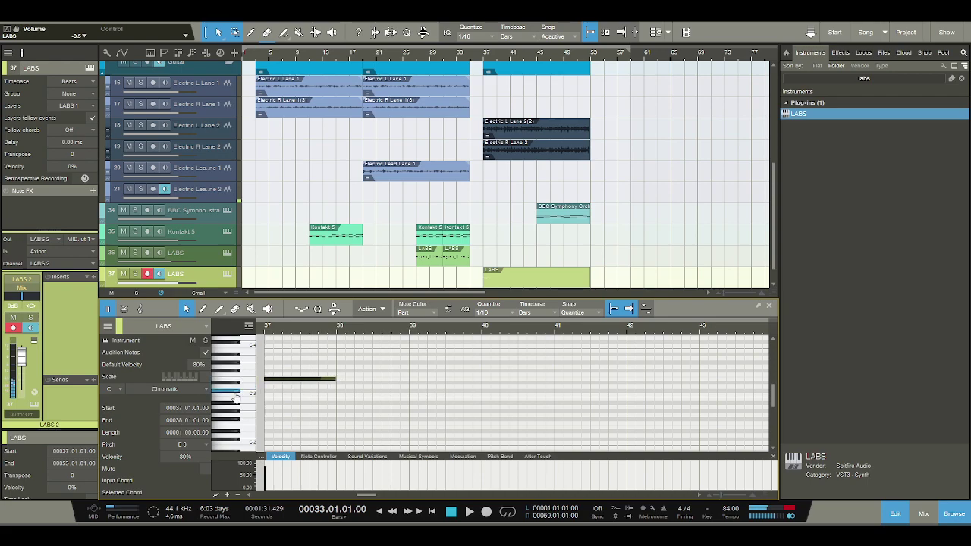
{"action": "left_click", "coordinate": [266, 395]}
{"action": "left_click_drag", "start_coordinate": [267, 396], "coordinate": [332, 396]}
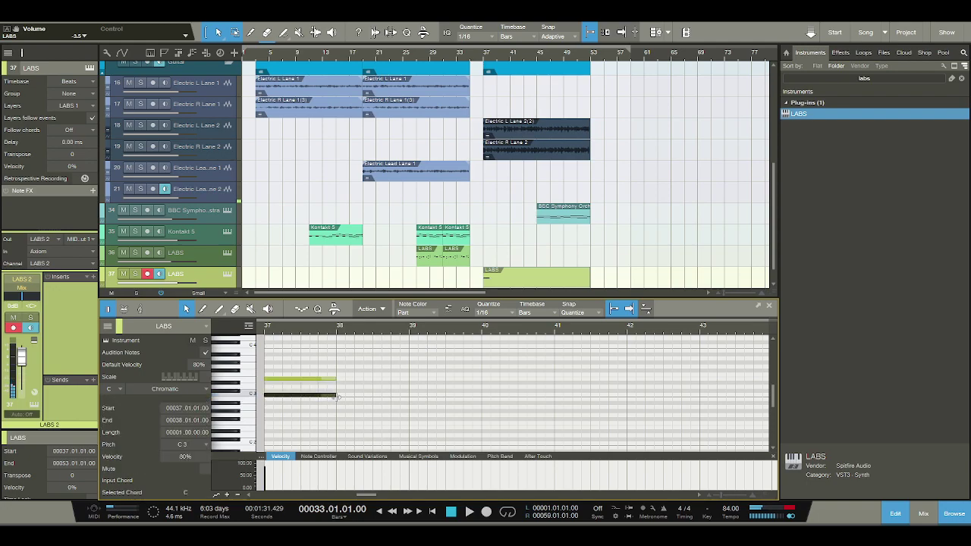
Play the two-note chord with the guitars from bar 37, and stop
{"action": "left_click", "coordinate": [265, 332]}
{"action": "key", "text": "space"}
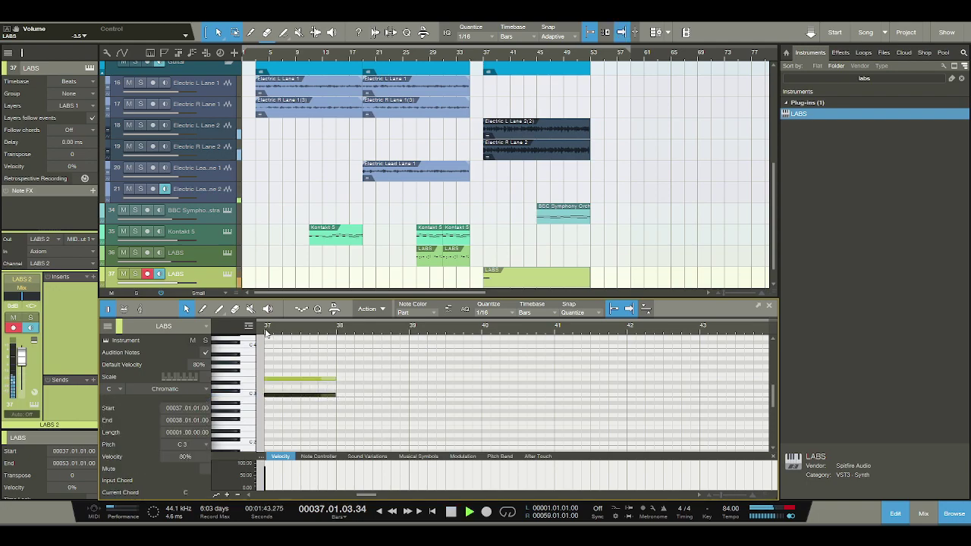
{"action": "left_click", "coordinate": [452, 512]}
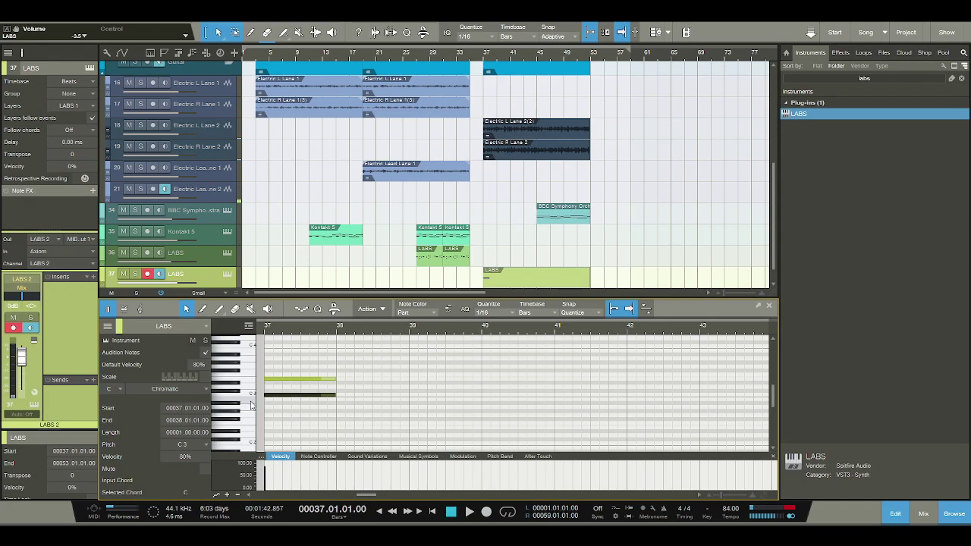
Find the chipcrusher2 effect and insert it on the new LABS channel
{"action": "left_click", "coordinate": [840, 52]}
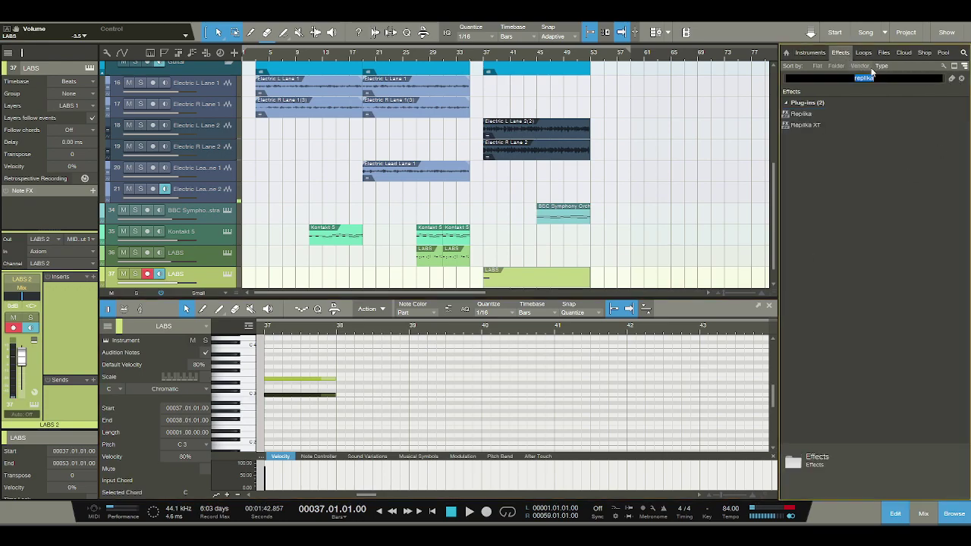
{"action": "type", "text": "chipcrusher"}
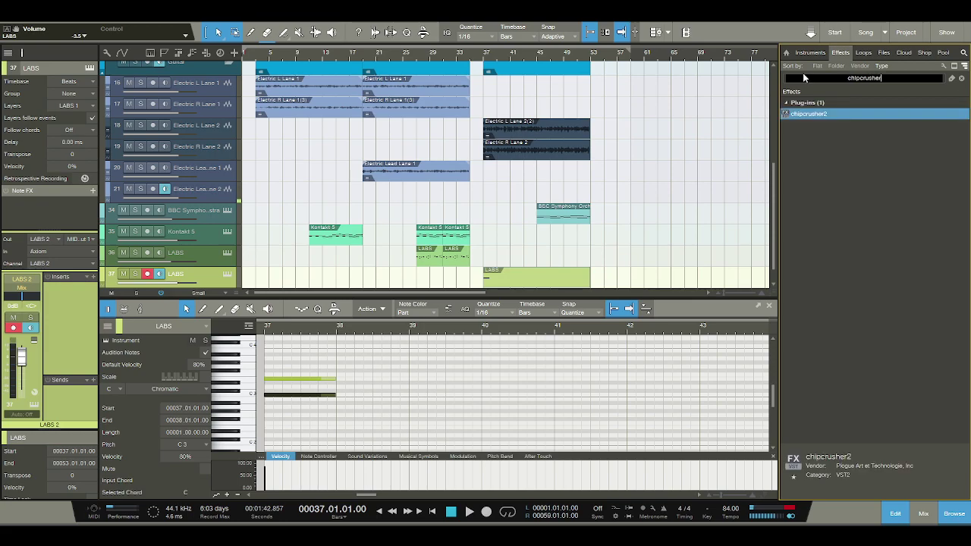
{"action": "left_click_drag", "start_coordinate": [801, 116], "coordinate": [57, 291]}
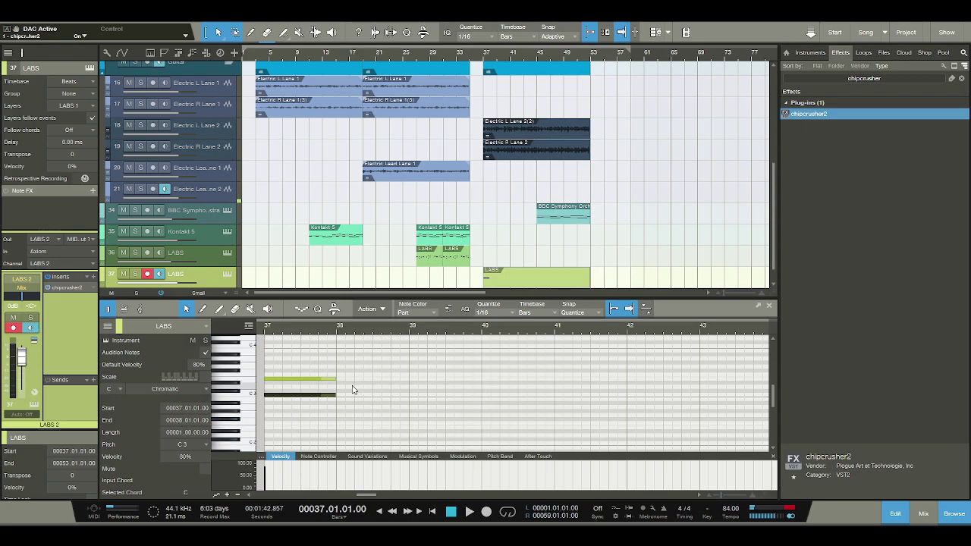
Audition the chipcrusher2 sound from bar 37 in the mix, and solo the new LABS track for another listen
{"action": "left_click", "coordinate": [469, 512]}
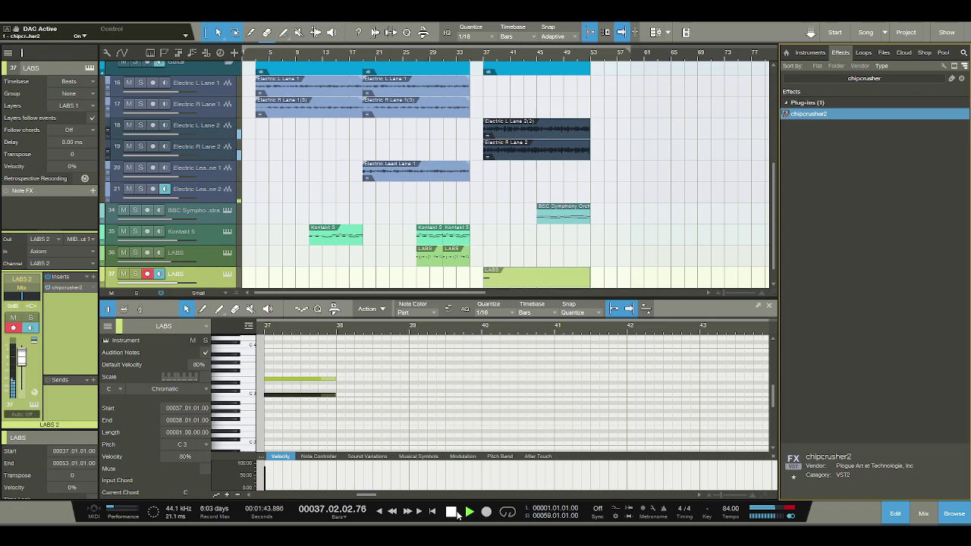
{"action": "left_click", "coordinate": [453, 513]}
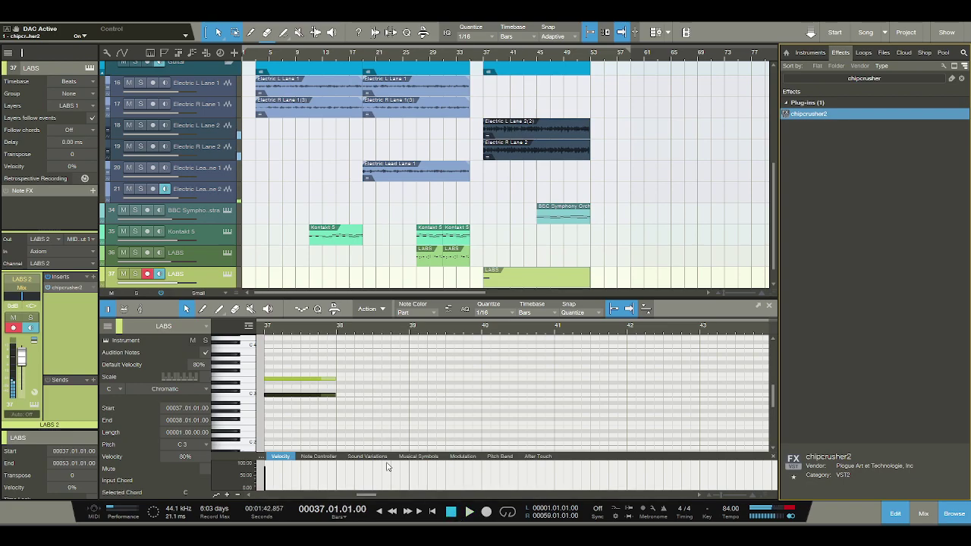
{"action": "left_click", "coordinate": [136, 274]}
{"action": "left_click", "coordinate": [469, 512]}
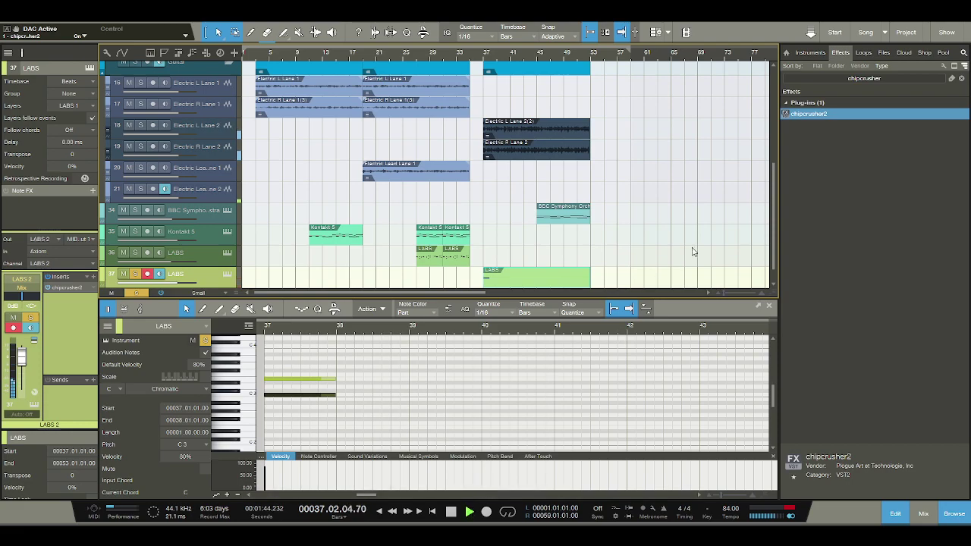
{"action": "key", "text": "space"}
Try out pitches on the piano keyboard and add a one-bar A#2 note at bar 38
{"action": "left_click", "coordinate": [233, 408]}
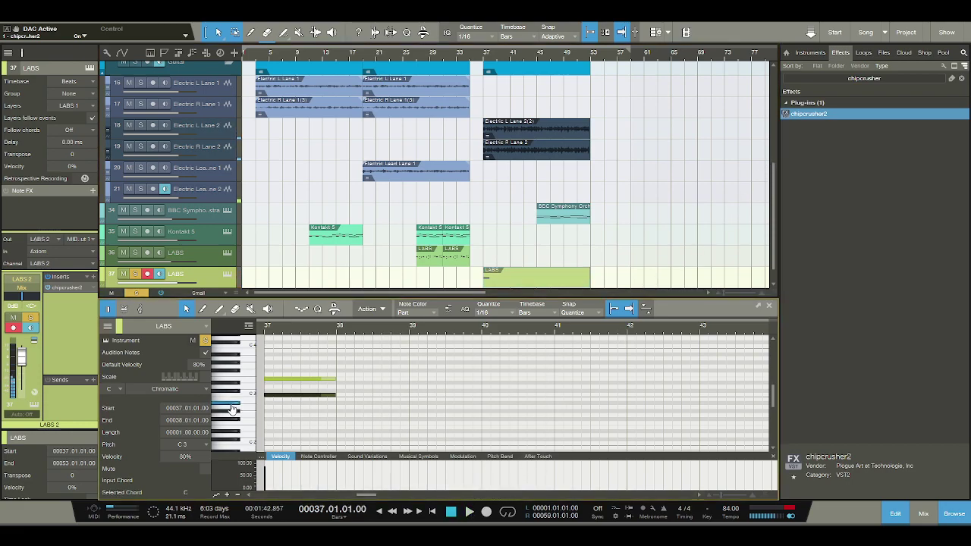
{"action": "left_click", "coordinate": [234, 408]}
{"action": "left_click", "coordinate": [235, 402]}
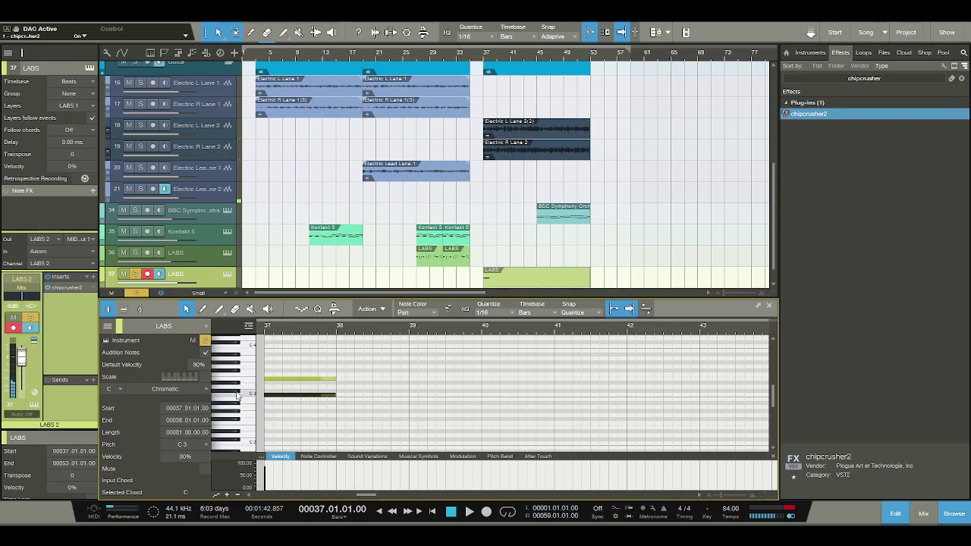
{"action": "left_click", "coordinate": [236, 392]}
{"action": "left_click", "coordinate": [238, 388]}
{"action": "left_click", "coordinate": [239, 392]}
{"action": "left_click", "coordinate": [237, 390]}
{"action": "left_click", "coordinate": [238, 386]}
{"action": "left_click", "coordinate": [238, 382]}
{"action": "left_click", "coordinate": [238, 382]}
{"action": "left_click", "coordinate": [236, 403]}
{"action": "double_click", "coordinate": [338, 402]}
{"action": "left_click_drag", "start_coordinate": [341, 403], "coordinate": [409, 405]}
Play the bar 37 chord and the bar 38 note, and return the playhead to bar 37
{"action": "key", "text": "space"}
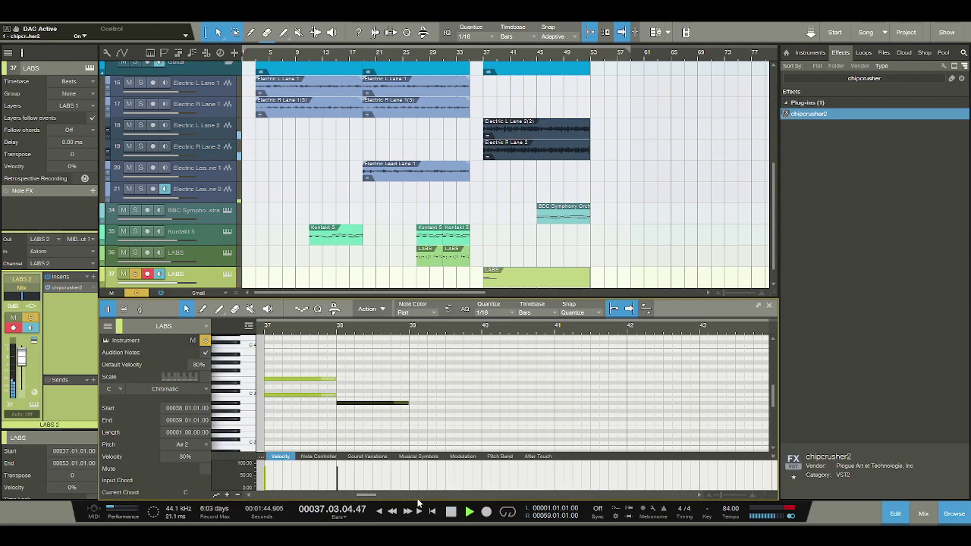
{"action": "left_click", "coordinate": [449, 512]}
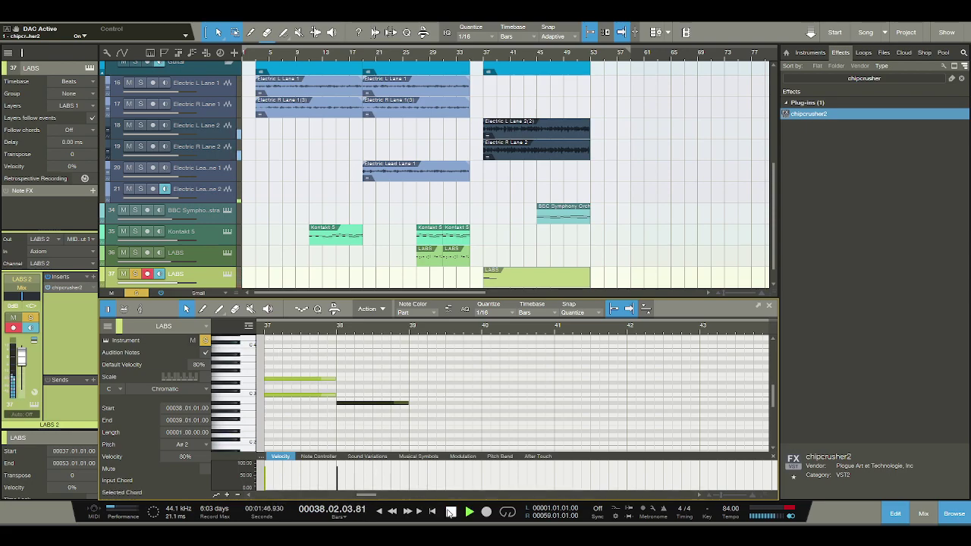
{"action": "left_click", "coordinate": [449, 512]}
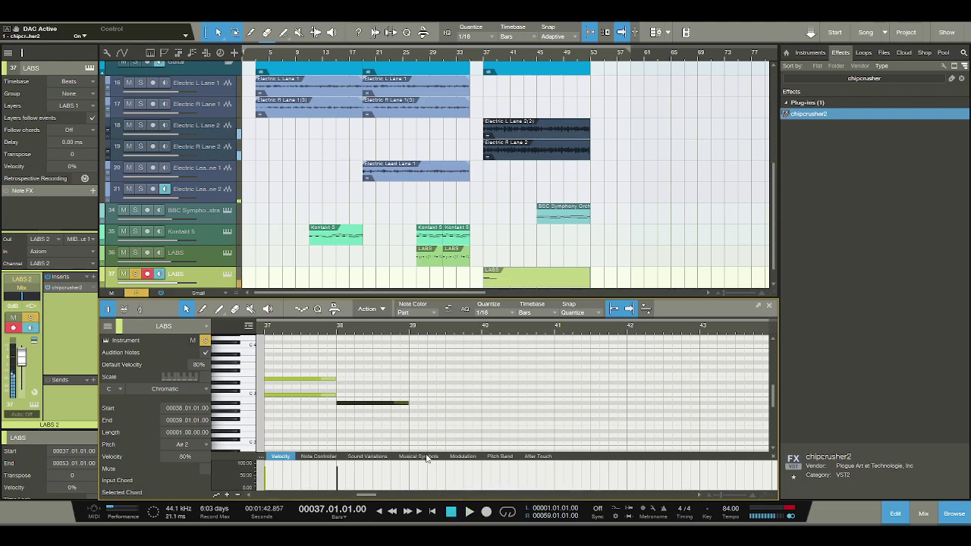
Undo all the notes drawn in the new LABS clip and look for a lower starting pitch
{"action": "key", "text": "ctrl+z"}
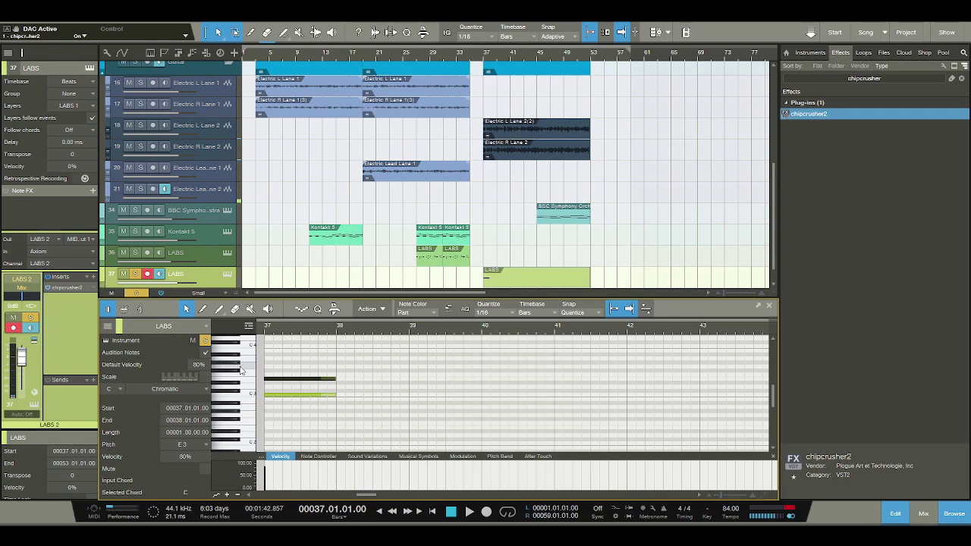
{"action": "left_click", "coordinate": [239, 426]}
{"action": "key", "text": "ctrl+z"}
{"action": "key", "text": "ctrl+z"}
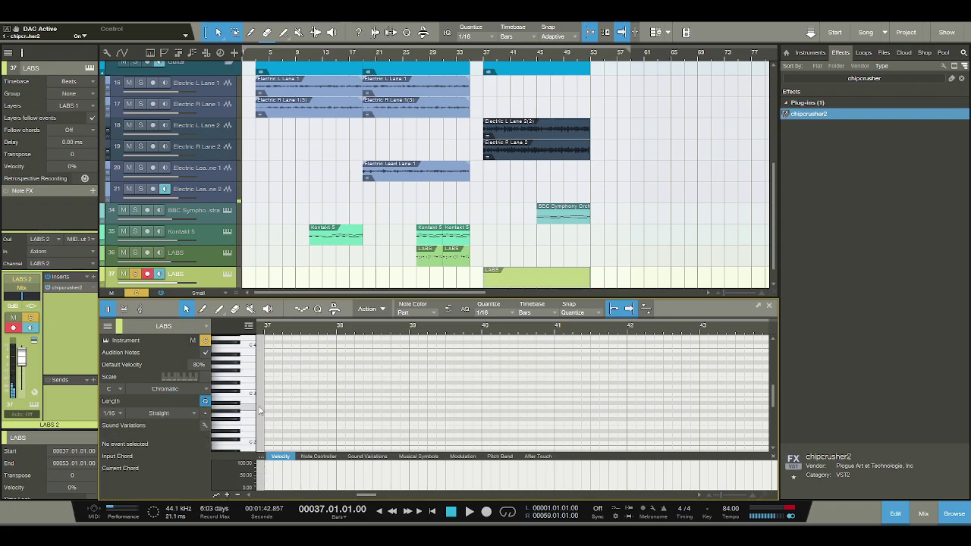
{"action": "scroll", "coordinate": [250, 416], "scroll_direction": "down", "scroll_amount": 1}
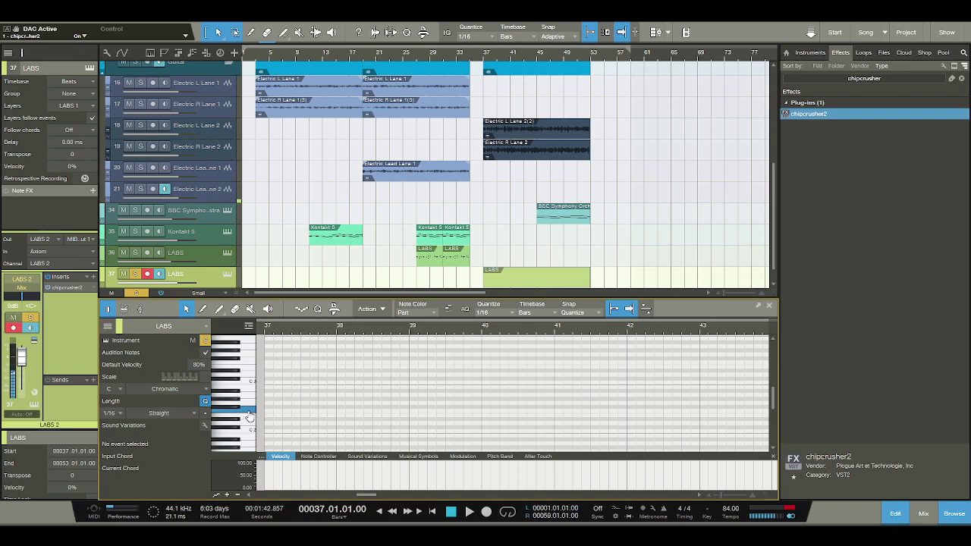
Draw a one-bar F#3 note at bar 37 in the new LABS clip and start playback to hear it
{"action": "left_click", "coordinate": [227, 272]}
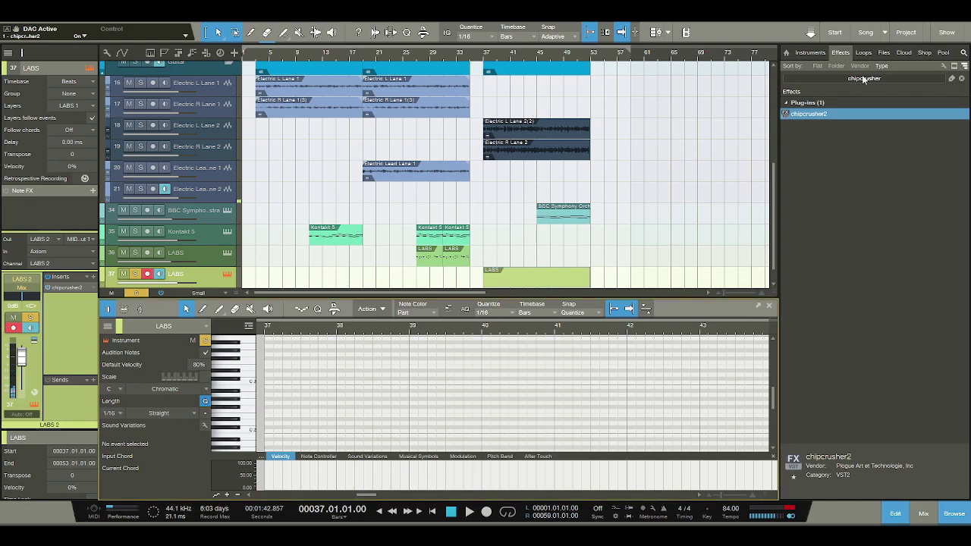
{"action": "left_click", "coordinate": [267, 360]}
{"action": "left_click_drag", "start_coordinate": [271, 359], "coordinate": [331, 362]}
{"action": "key", "text": "space"}
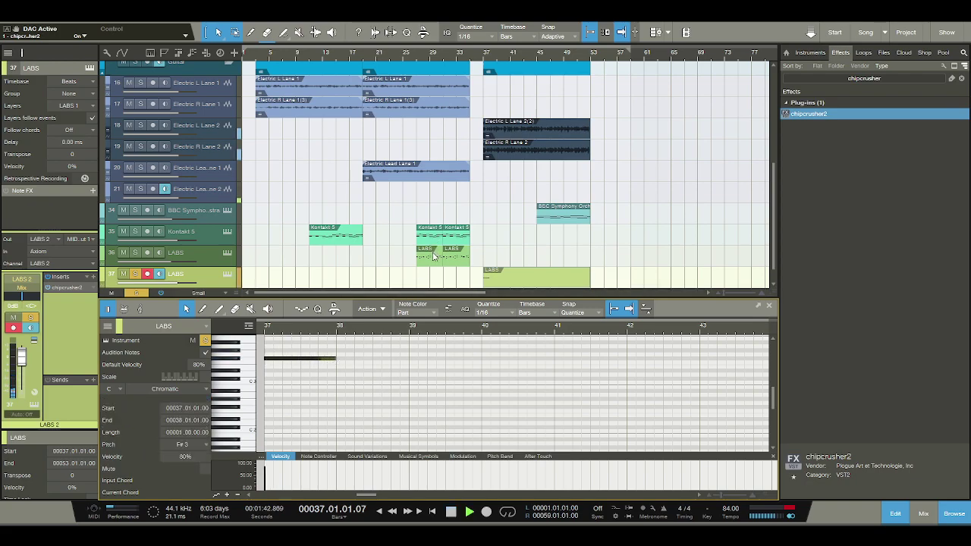
Unsolo the new LABS track and raise the bar 37 note to G#3
{"action": "left_click", "coordinate": [135, 274]}
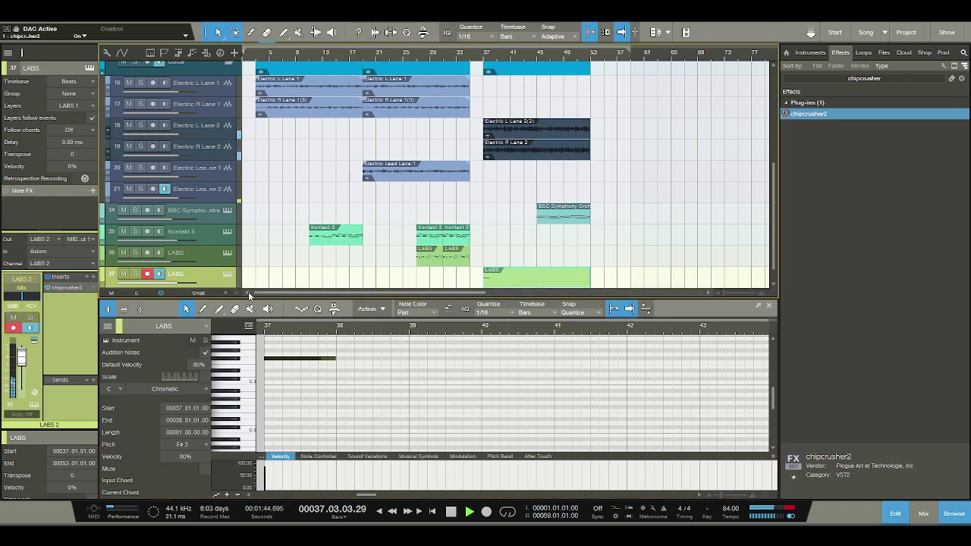
{"action": "key", "text": "space"}
{"action": "left_click_drag", "start_coordinate": [292, 361], "coordinate": [293, 351]}
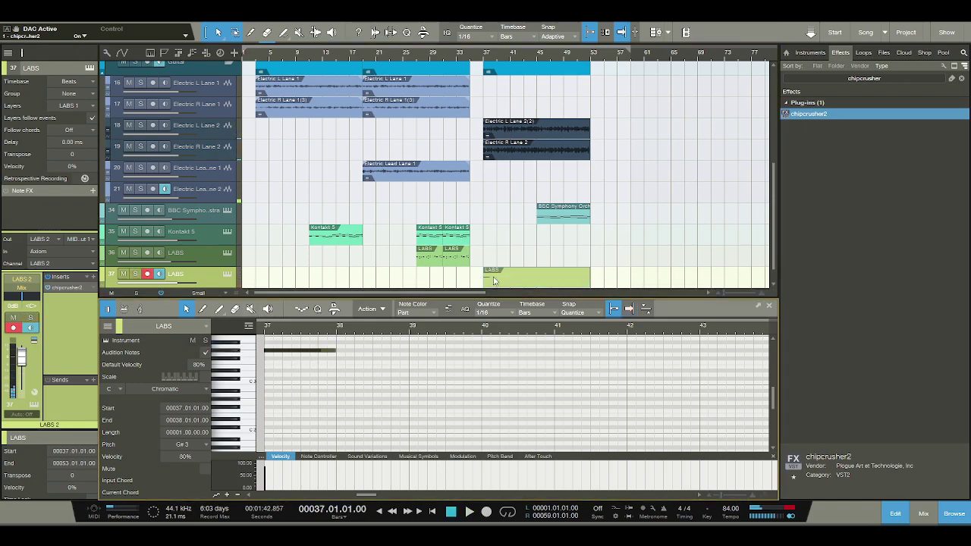
Move the new LABS clip to bar 35, shorten it to end at bar 37, and play it
{"action": "left_click_drag", "start_coordinate": [486, 282], "coordinate": [473, 282]}
{"action": "left_click_drag", "start_coordinate": [572, 279], "coordinate": [479, 285]}
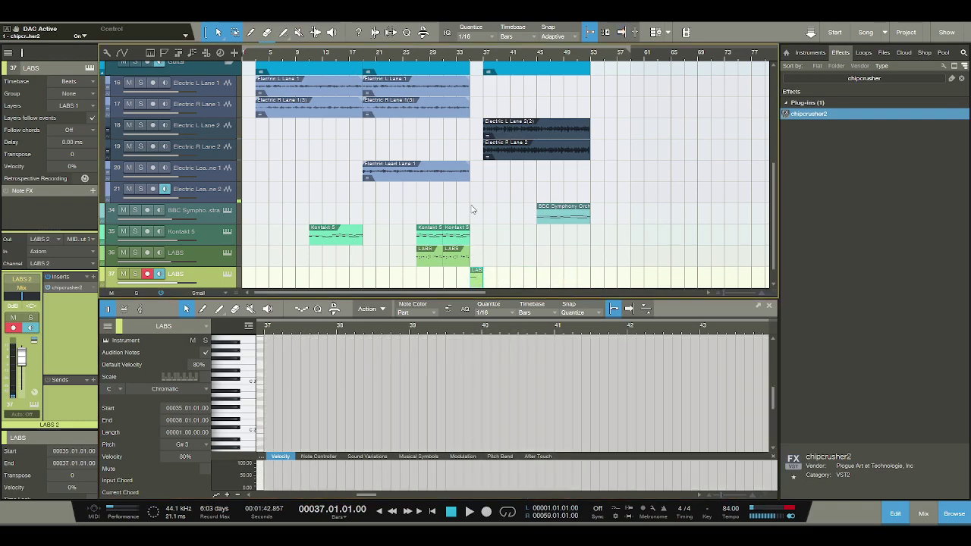
{"action": "left_click", "coordinate": [462, 58]}
{"action": "key", "text": "space"}
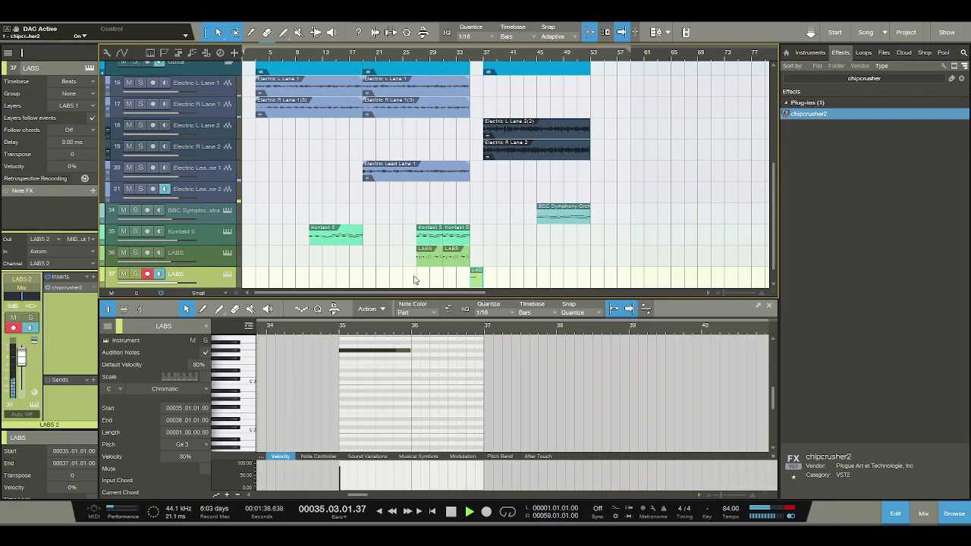
Lengthen the G#3 note to two bars and add a two-bar G#2 note an octave below it at bar 35
{"action": "left_click_drag", "start_coordinate": [411, 350], "coordinate": [484, 349]}
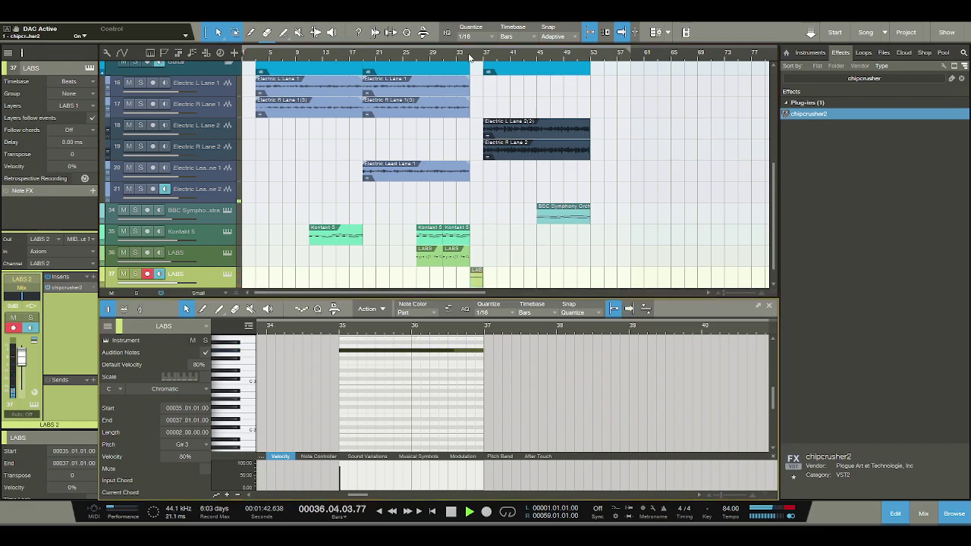
{"action": "key", "text": "space"}
{"action": "scroll", "coordinate": [242, 366], "scroll_direction": "up", "scroll_amount": 1}
{"action": "left_click", "coordinate": [233, 361]}
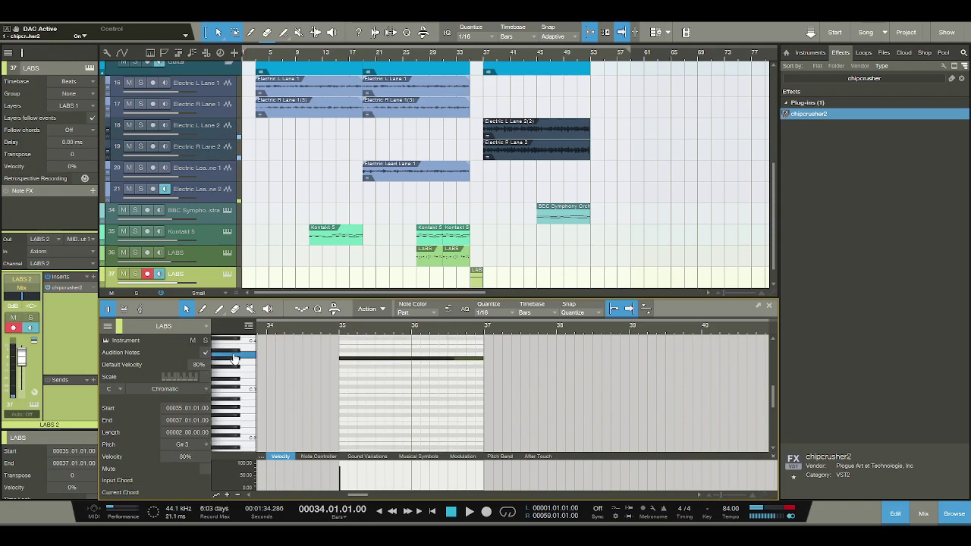
{"action": "scroll", "coordinate": [233, 364], "scroll_direction": "up", "scroll_amount": 2}
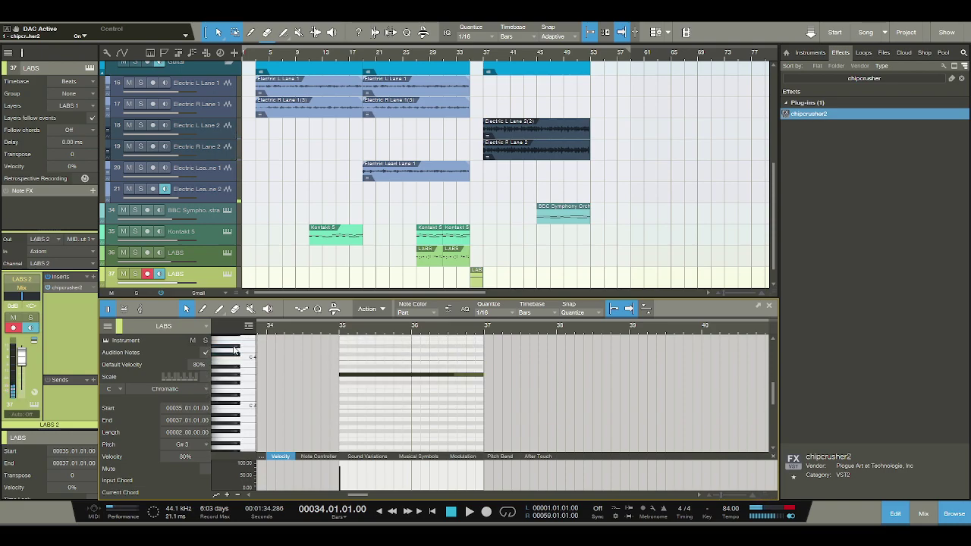
{"action": "left_click", "coordinate": [235, 376]}
{"action": "left_click", "coordinate": [234, 421]}
{"action": "left_click", "coordinate": [344, 424]}
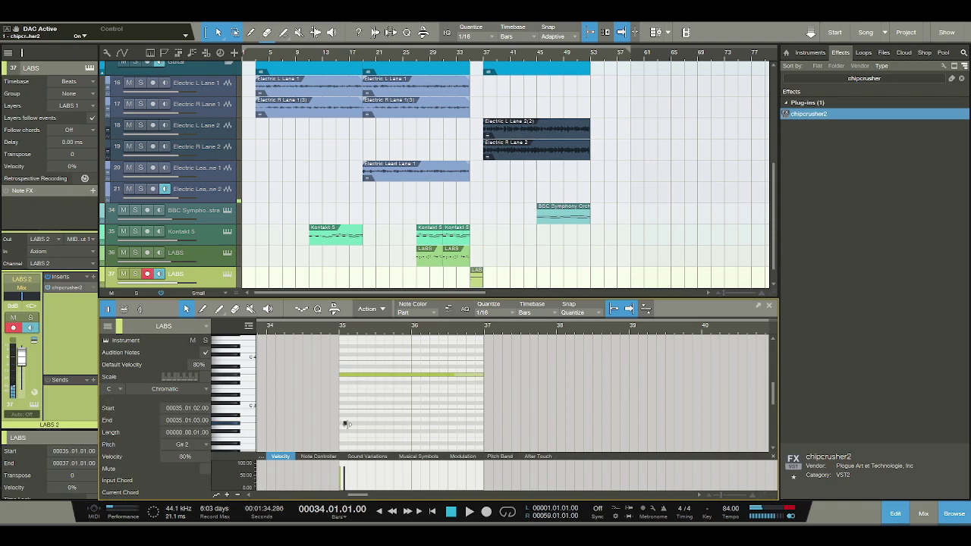
{"action": "left_click_drag", "start_coordinate": [343, 424], "coordinate": [482, 426]}
Listen to the song from bar 34 and open the BBC Symphony Orchestra clip in the note editor
{"action": "key", "text": "space"}
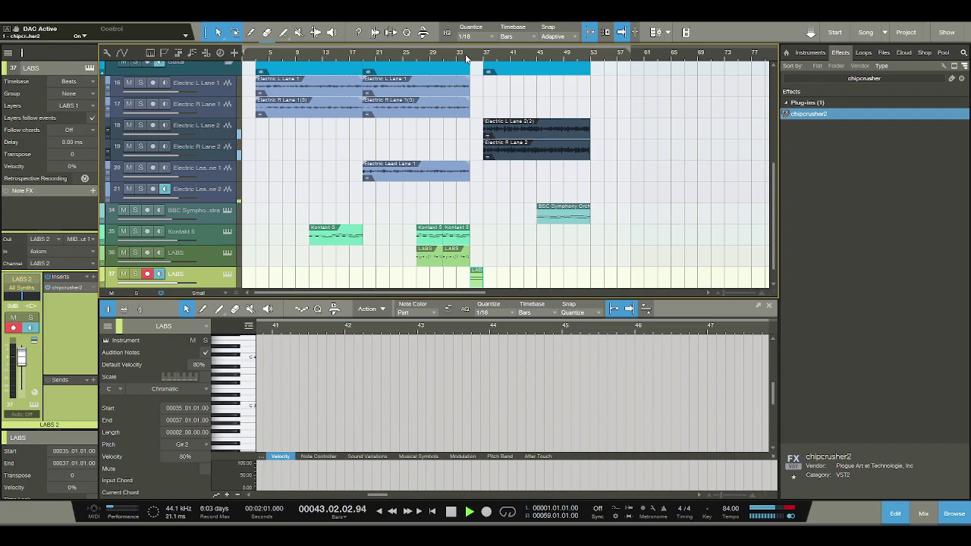
{"action": "left_click", "coordinate": [561, 214]}
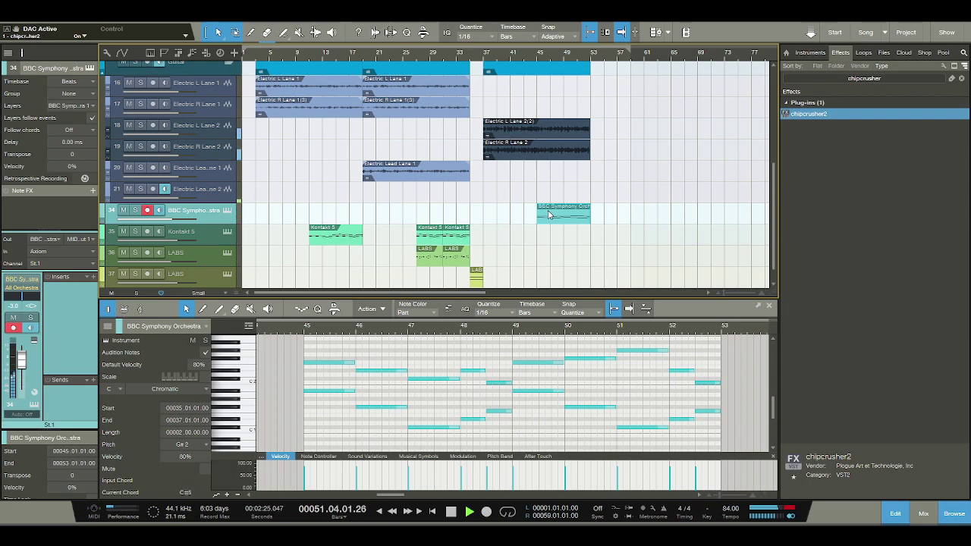
{"action": "left_click", "coordinate": [451, 511]}
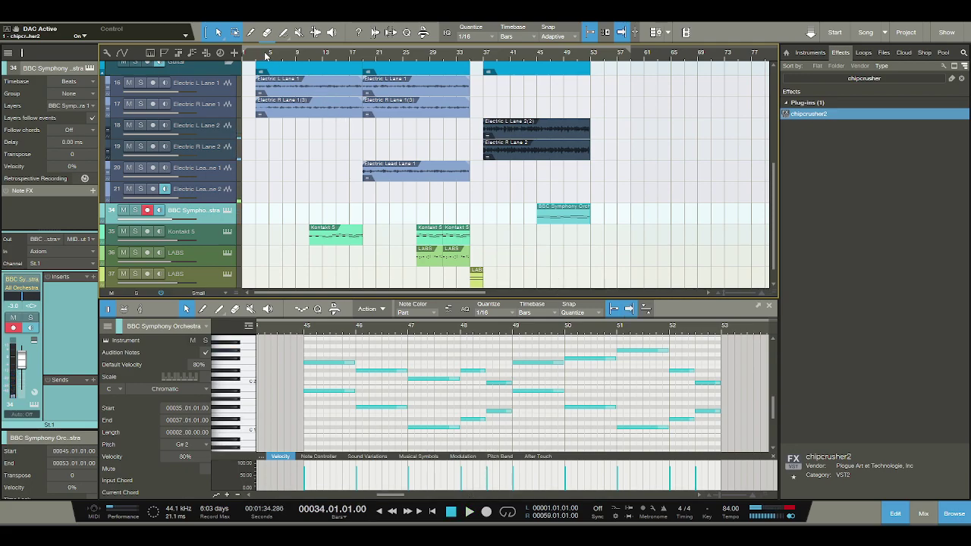
Disarm recording on the BBC Symphony Orchestra track and play the whole song from bar 1
{"action": "scroll", "coordinate": [267, 54], "scroll_direction": "down", "scroll_amount": 2}
{"action": "scroll", "coordinate": [277, 116], "scroll_direction": "up", "scroll_amount": 8}
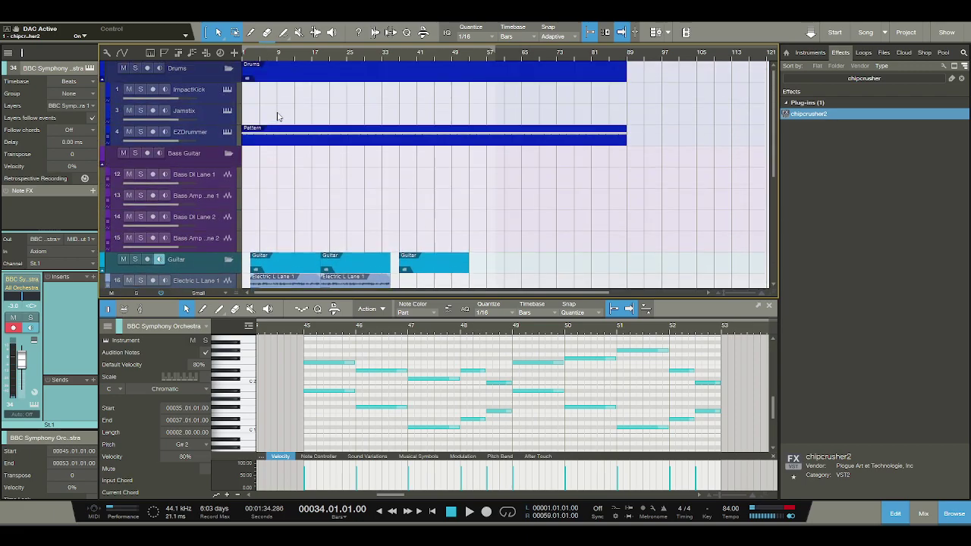
{"action": "scroll", "coordinate": [277, 116], "scroll_direction": "down", "scroll_amount": 8}
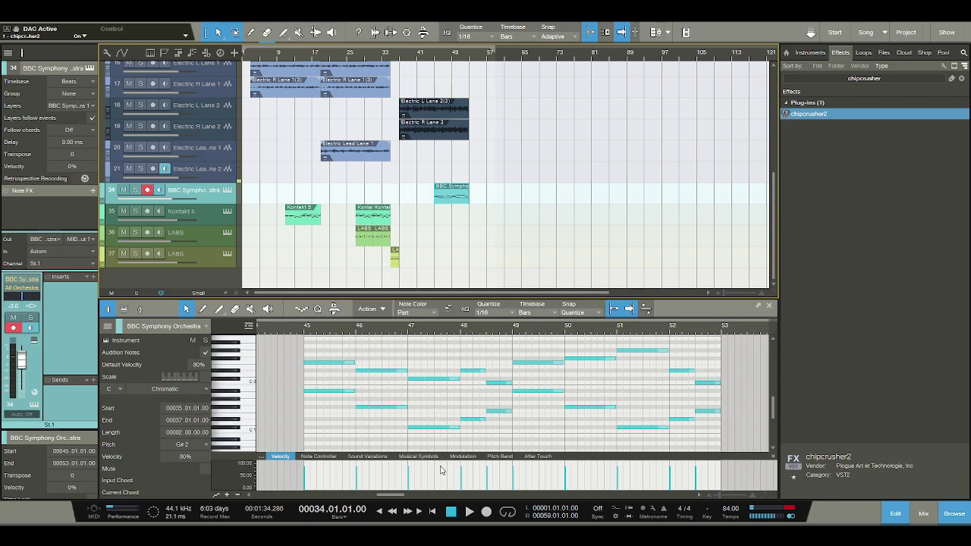
{"action": "left_click", "coordinate": [451, 512]}
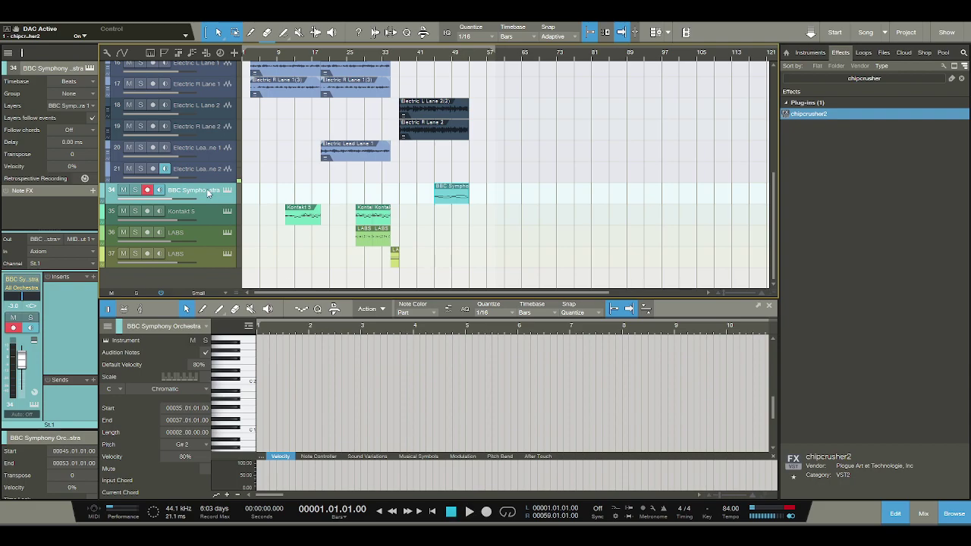
{"action": "left_click", "coordinate": [148, 191]}
{"action": "left_click", "coordinate": [465, 511]}
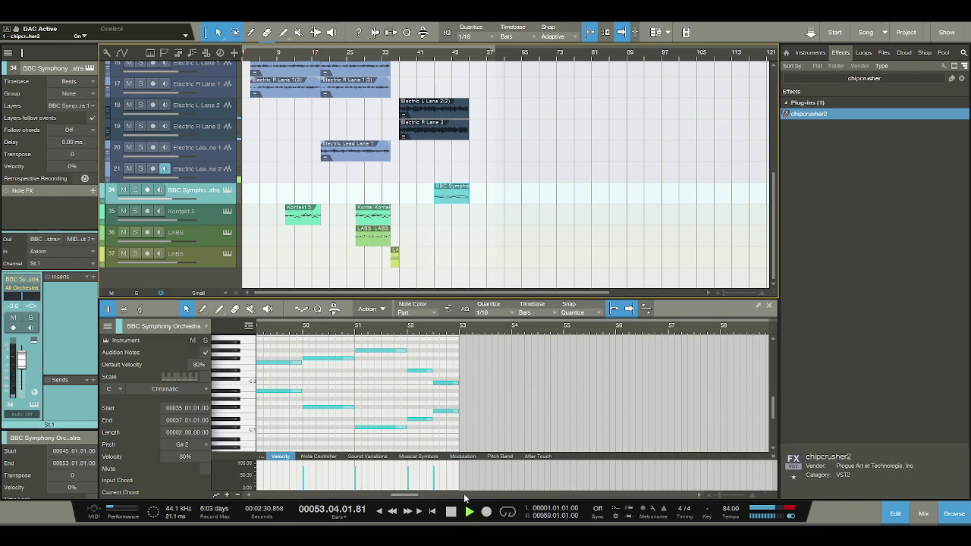
{"action": "left_click", "coordinate": [451, 515]}
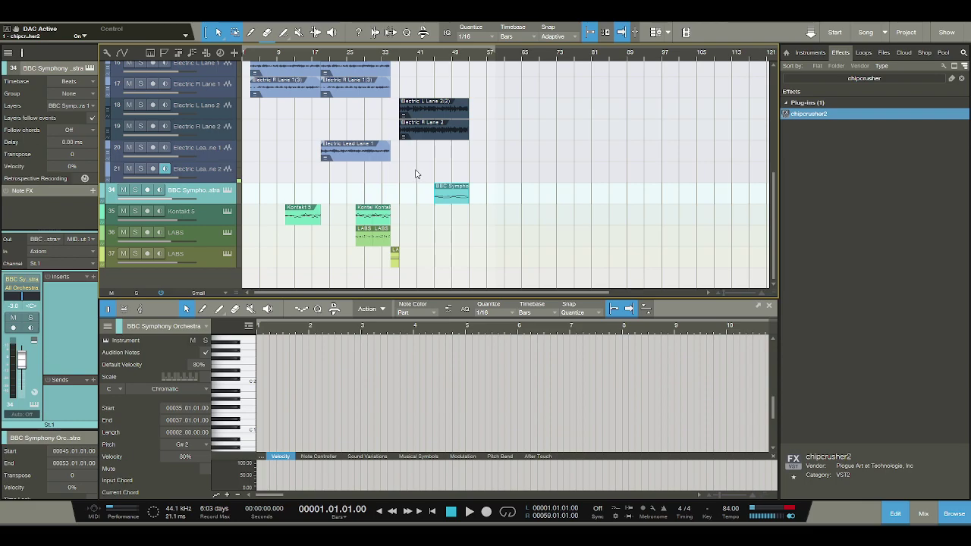
Search the instruments for "analog" and add Analog Lab V as a new track below the second LABS track
{"action": "scroll", "coordinate": [415, 173], "scroll_direction": "up", "scroll_amount": 1}
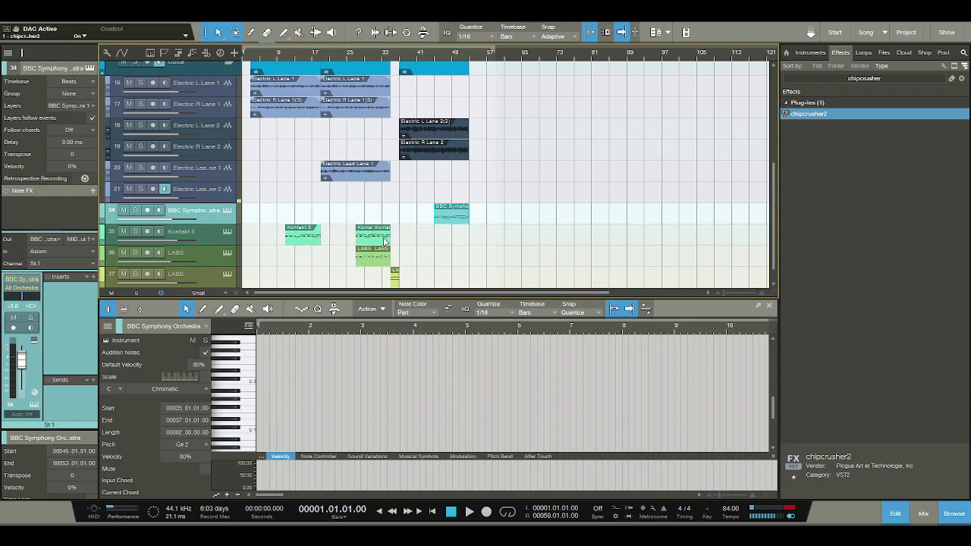
{"action": "scroll", "coordinate": [385, 240], "scroll_direction": "down", "scroll_amount": 1}
{"action": "scroll", "coordinate": [385, 240], "scroll_direction": "up", "scroll_amount": 2}
{"action": "scroll", "coordinate": [384, 239], "scroll_direction": "down", "scroll_amount": 1}
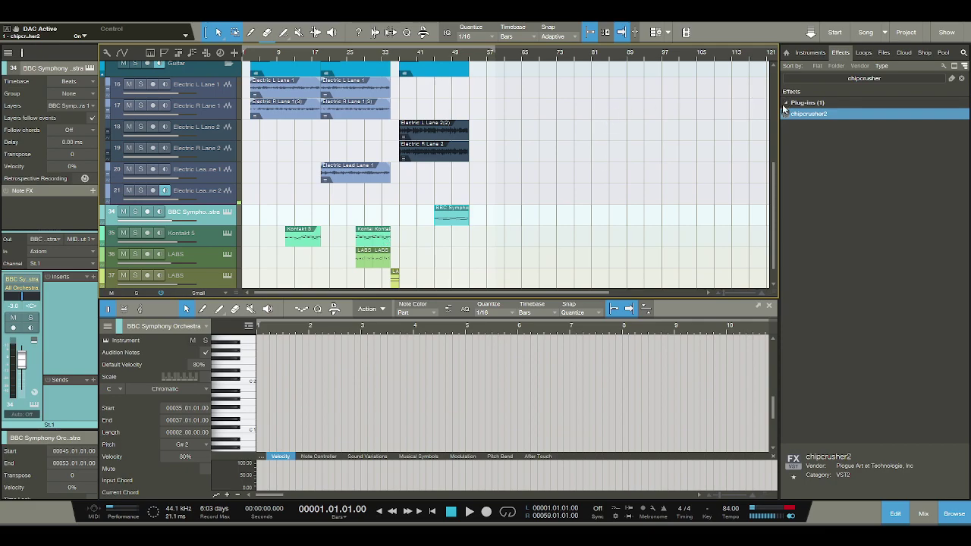
{"action": "left_click", "coordinate": [810, 52]}
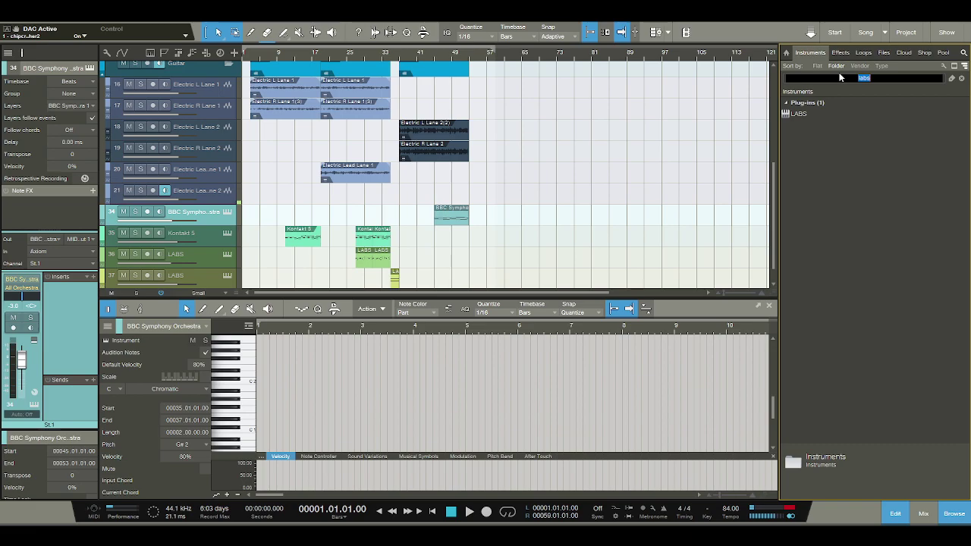
{"action": "type", "text": "analog"}
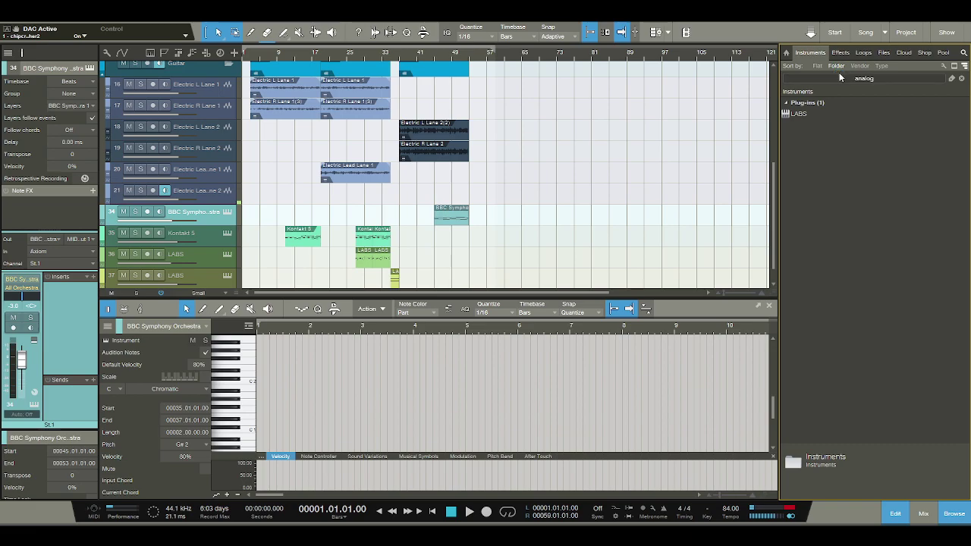
{"action": "key", "text": "Return"}
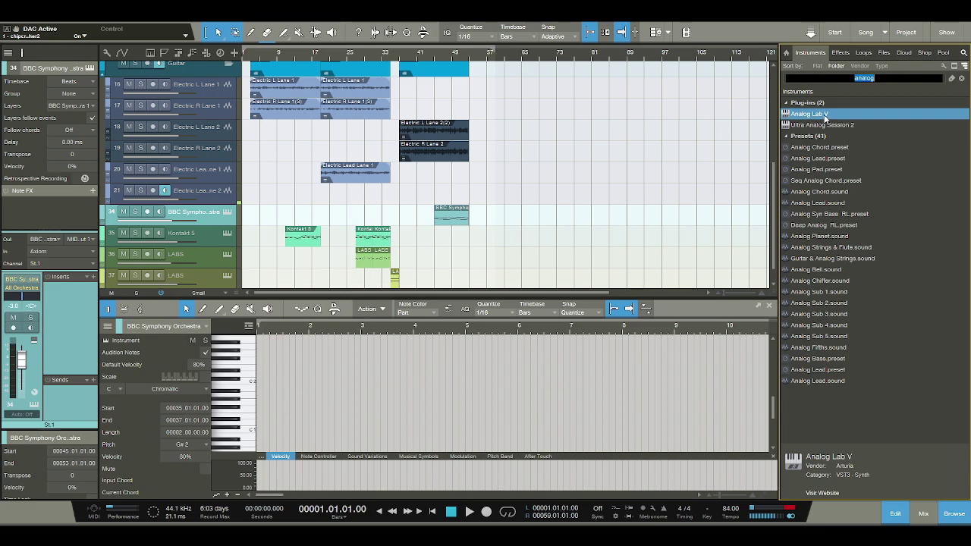
{"action": "left_click", "coordinate": [825, 115]}
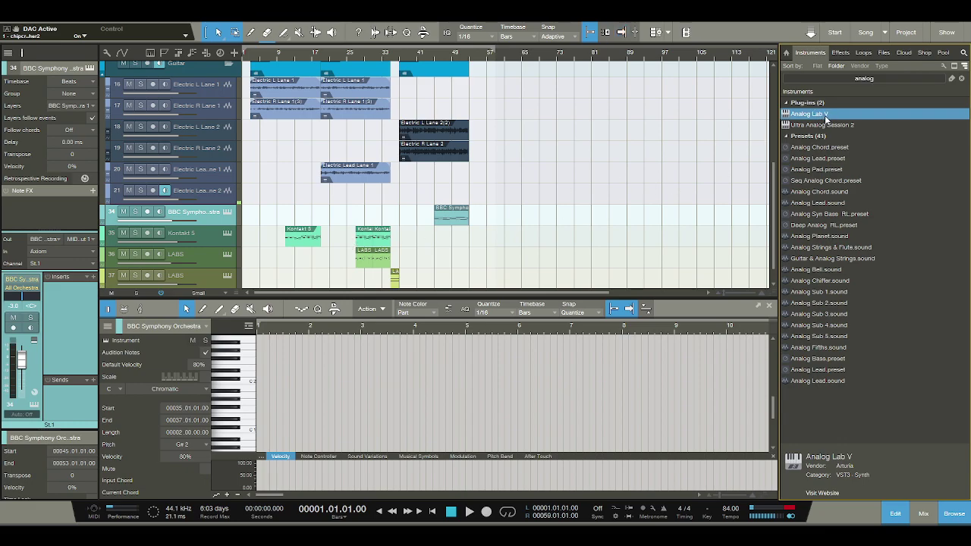
{"action": "left_click_drag", "start_coordinate": [819, 118], "coordinate": [213, 277]}
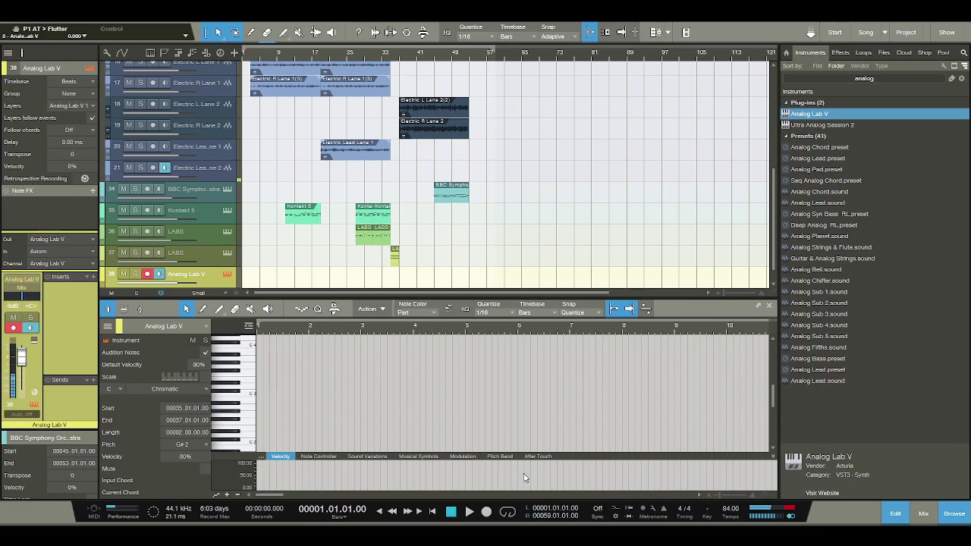
{"action": "left_click", "coordinate": [336, 205]}
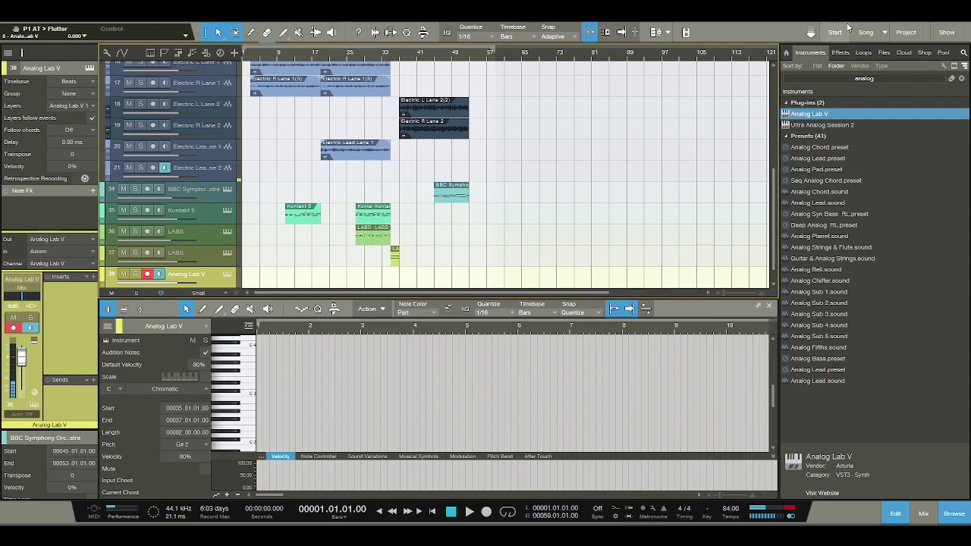
Create an empty clip on the Analog Lab V track and fit it to bars 19–27
{"action": "double_click", "coordinate": [268, 282]}
{"action": "left_click_drag", "start_coordinate": [285, 284], "coordinate": [304, 284]}
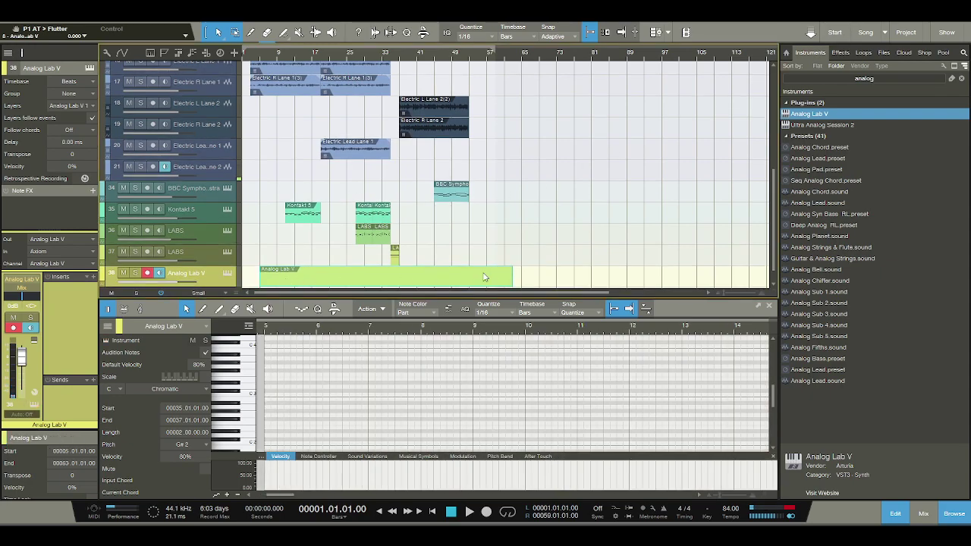
{"action": "left_click_drag", "start_coordinate": [509, 276], "coordinate": [349, 283]}
{"action": "scroll", "coordinate": [340, 74], "scroll_direction": "up", "scroll_amount": 3}
{"action": "left_click_drag", "start_coordinate": [427, 274], "coordinate": [385, 273]}
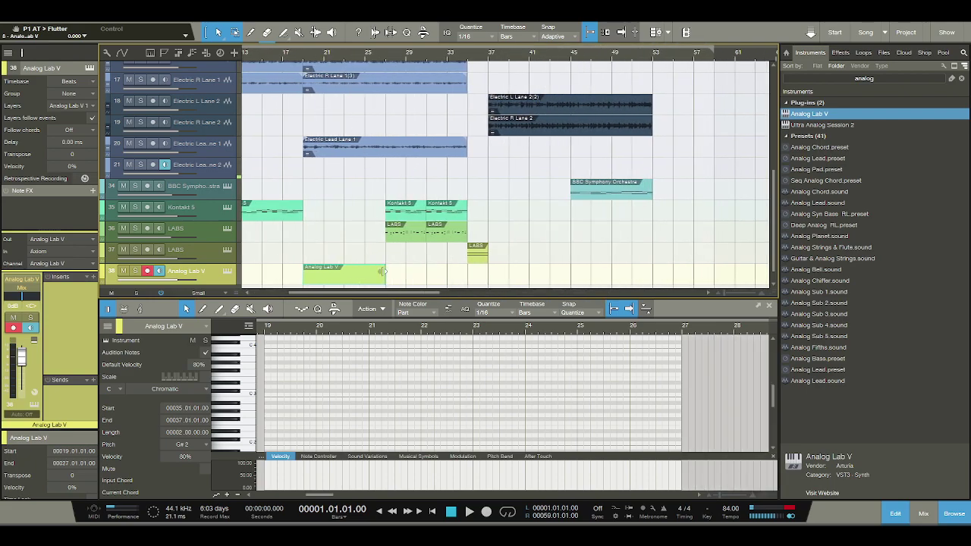
Try out pitches for the Analog Lab V part and add a one-bar A2 note at bar 19
{"action": "left_click", "coordinate": [244, 359]}
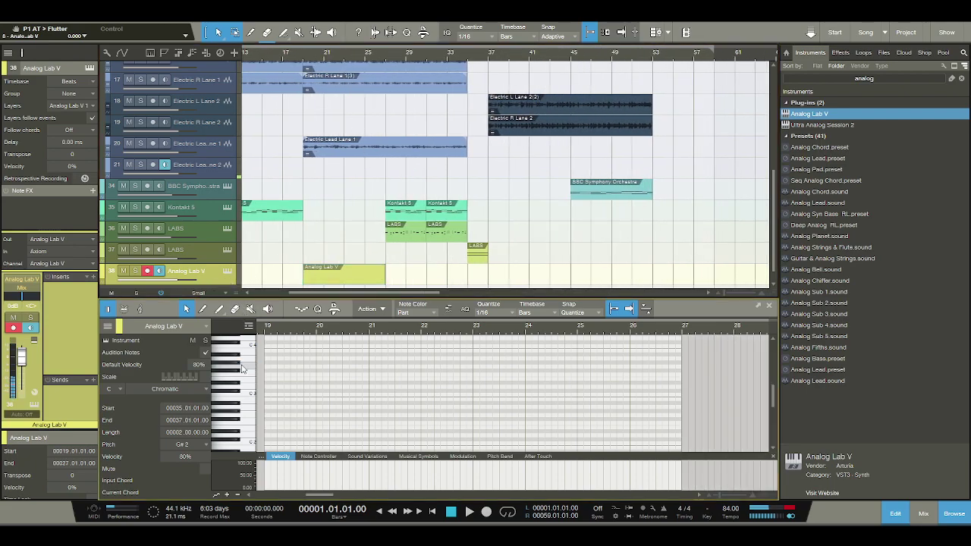
{"action": "scroll", "coordinate": [241, 401], "scroll_direction": "down", "scroll_amount": 2}
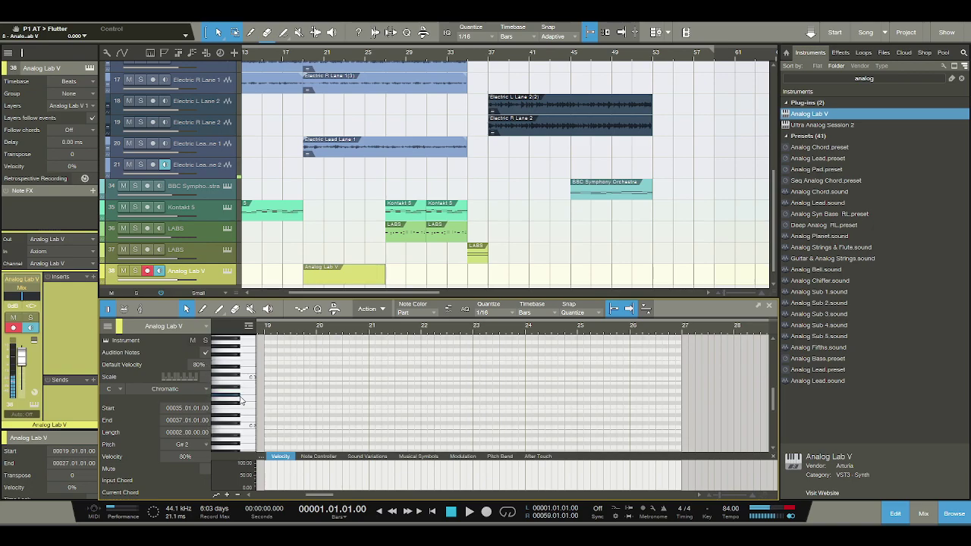
{"action": "left_click", "coordinate": [267, 392]}
{"action": "left_click_drag", "start_coordinate": [267, 392], "coordinate": [314, 392]}
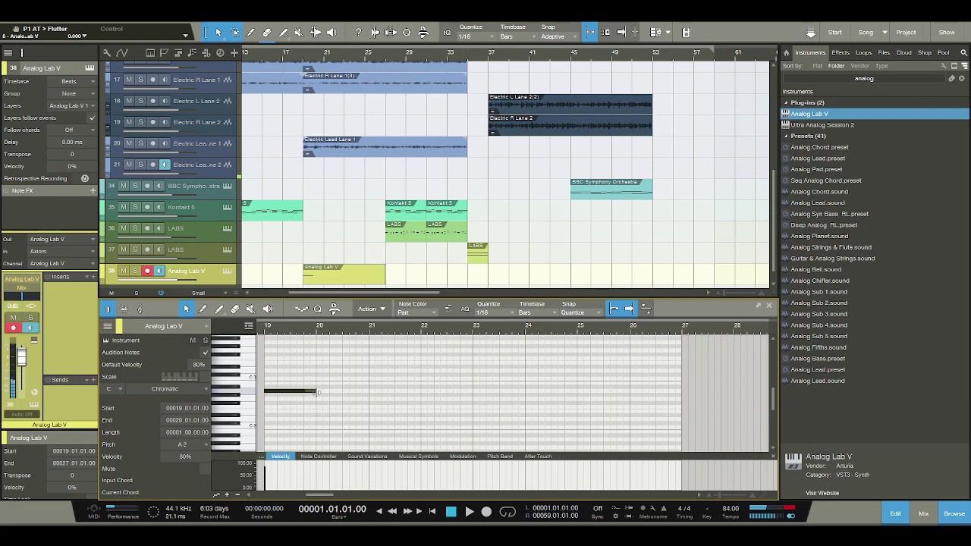
Play the Analog Lab V note from bar 19 and lower it to F2
{"action": "left_click", "coordinate": [303, 59]}
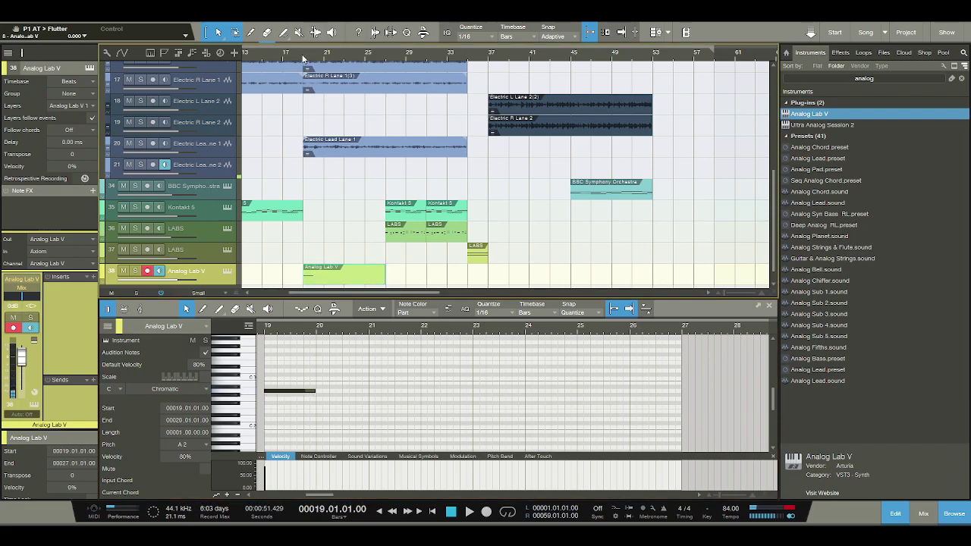
{"action": "key", "text": "f"}
{"action": "key", "text": "space"}
{"action": "key", "text": "space"}
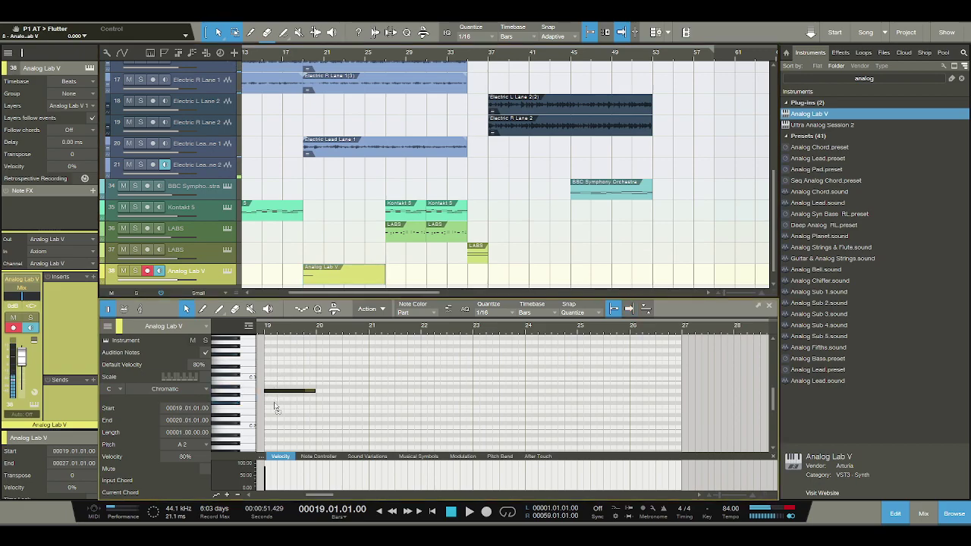
{"action": "key", "text": "Down"}
{"action": "key", "text": "Down"}
{"action": "key", "text": "Down"}
{"action": "key", "text": "Down"}
{"action": "key", "text": "space"}
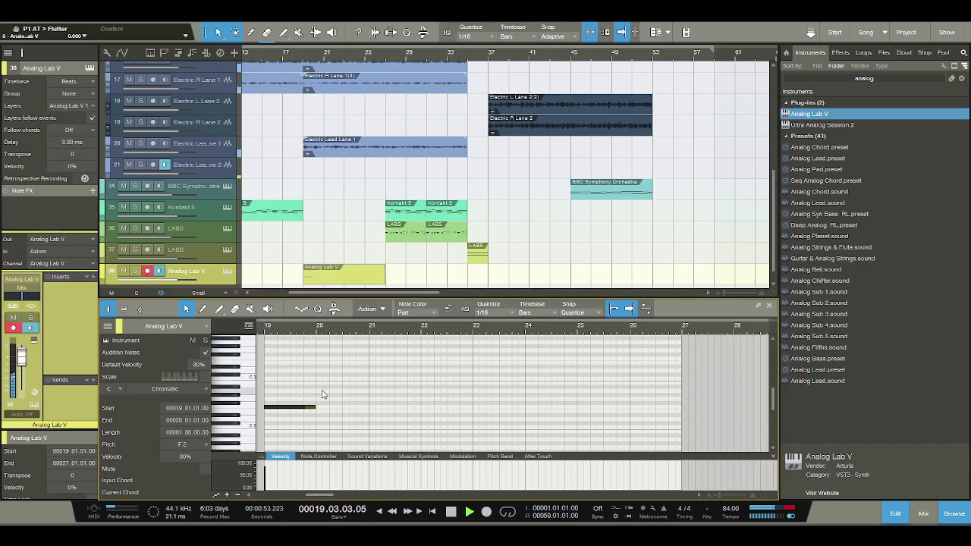
Add a one-bar D#2 note at bar 21 of the Analog Lab V part
{"action": "double_click", "coordinate": [371, 412]}
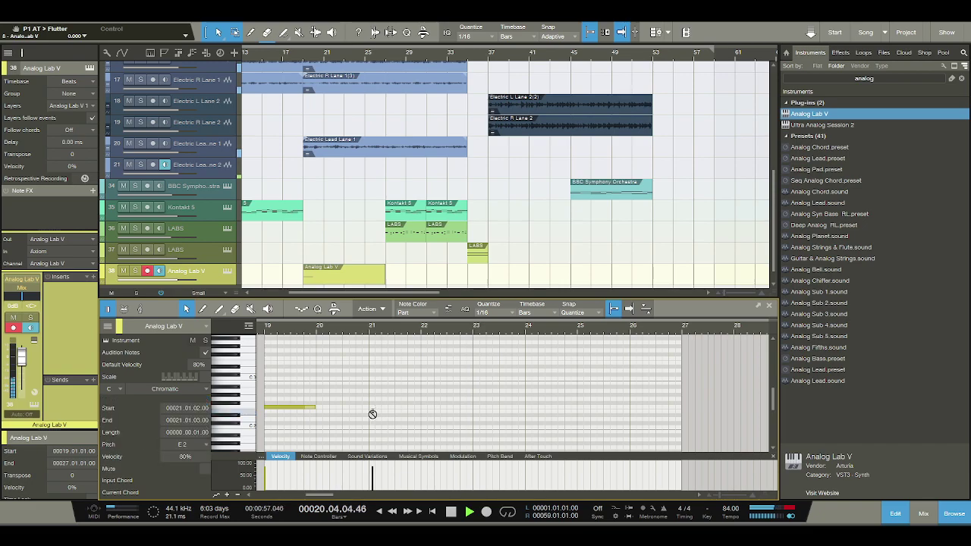
{"action": "left_click_drag", "start_coordinate": [371, 415], "coordinate": [372, 416]}
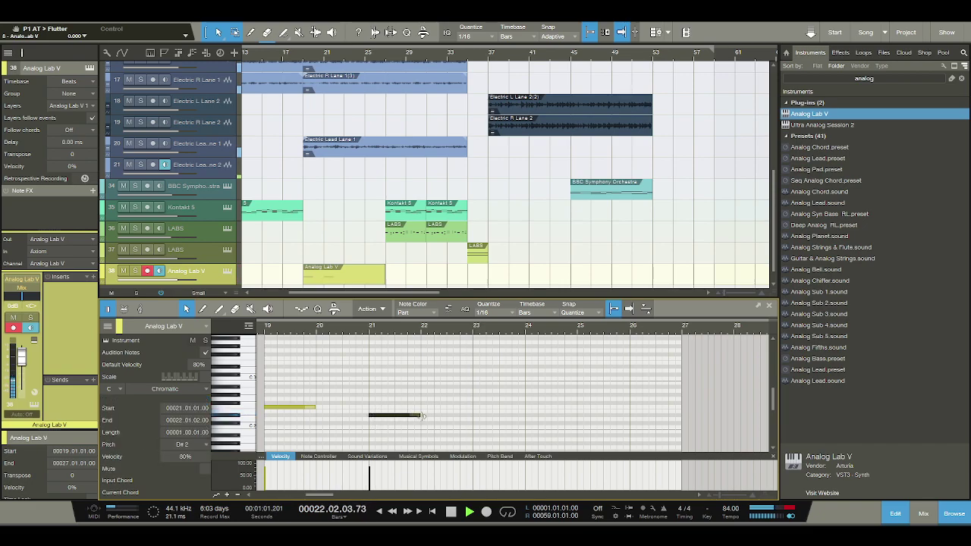
{"action": "left_click", "coordinate": [261, 330]}
{"action": "key", "text": "space"}
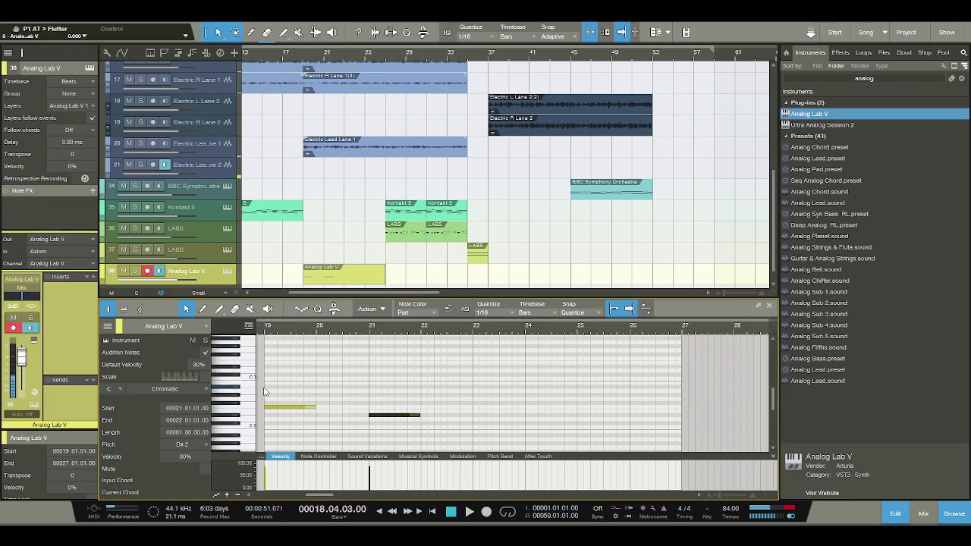
Add a second voice to the Analog Lab V part with one-bar notes A#2 at bar 19 and C#3 at bar 21
{"action": "left_click", "coordinate": [266, 388]}
{"action": "left_click", "coordinate": [268, 389]}
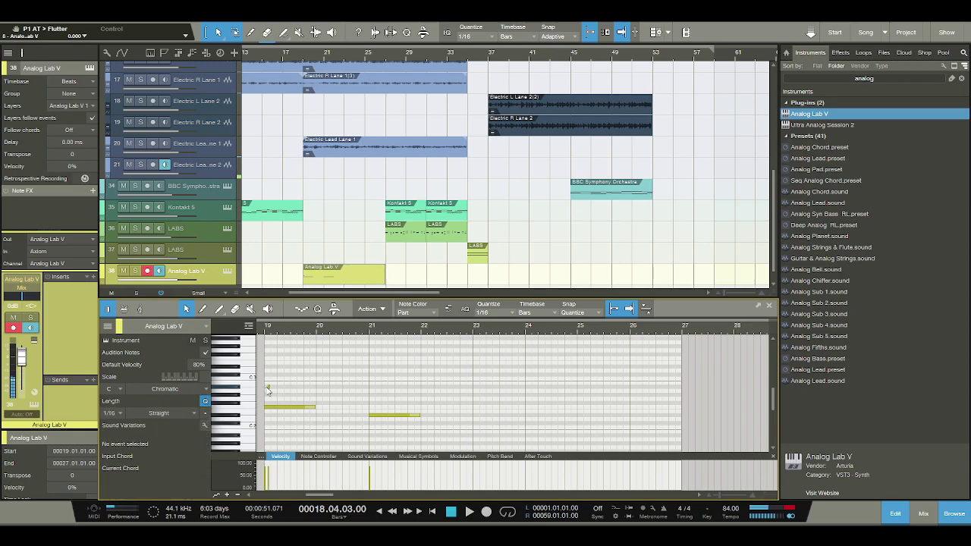
{"action": "left_click", "coordinate": [267, 388]}
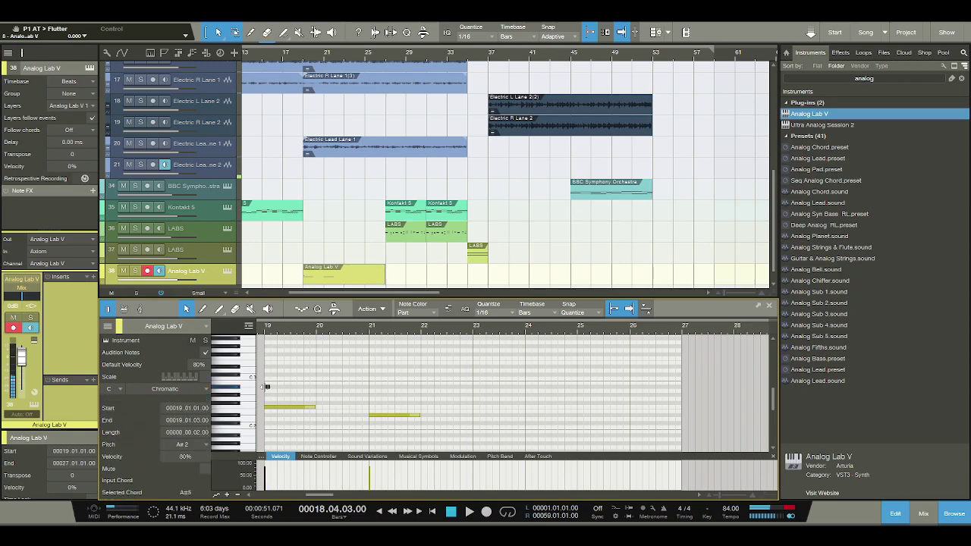
{"action": "left_click_drag", "start_coordinate": [267, 388], "coordinate": [315, 388]}
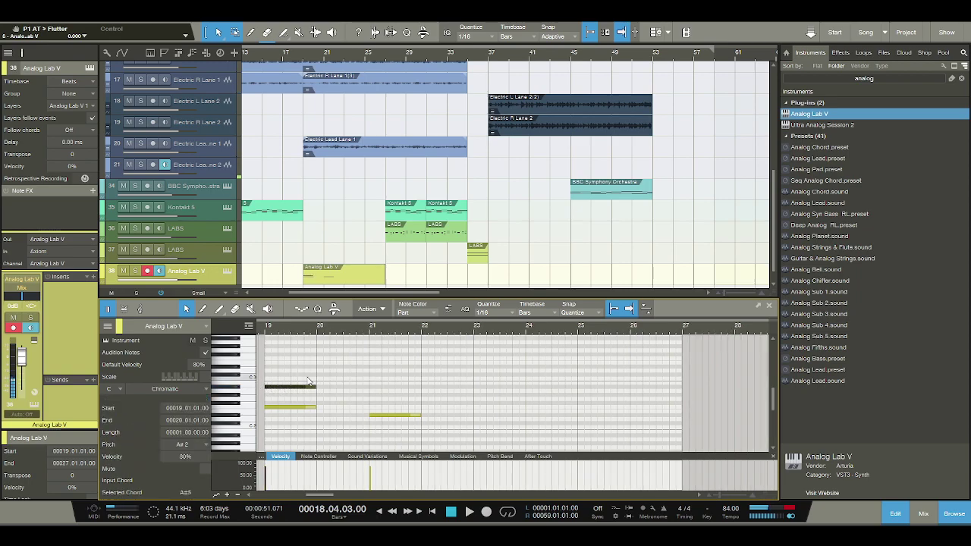
{"action": "key", "text": "space"}
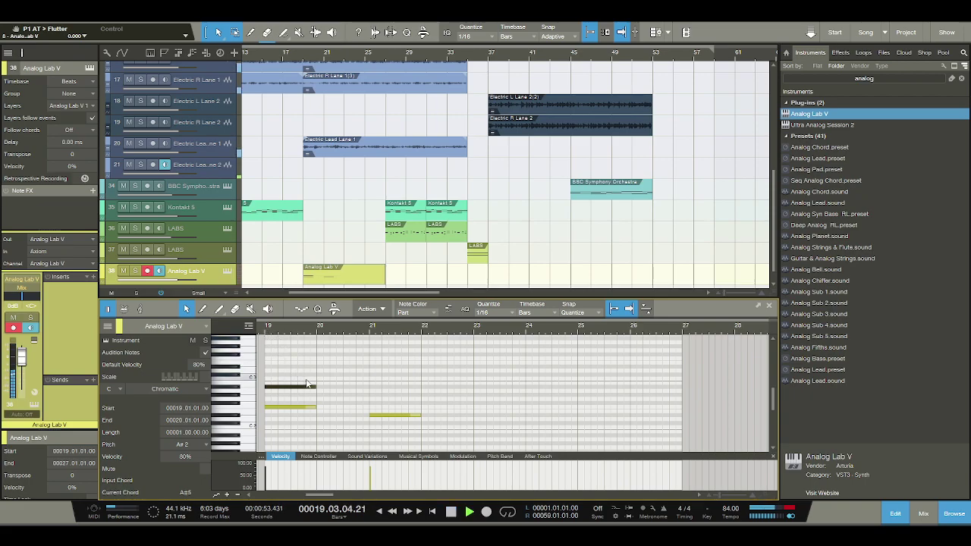
{"action": "left_click", "coordinate": [371, 376]}
{"action": "left_click_drag", "start_coordinate": [371, 376], "coordinate": [412, 375]}
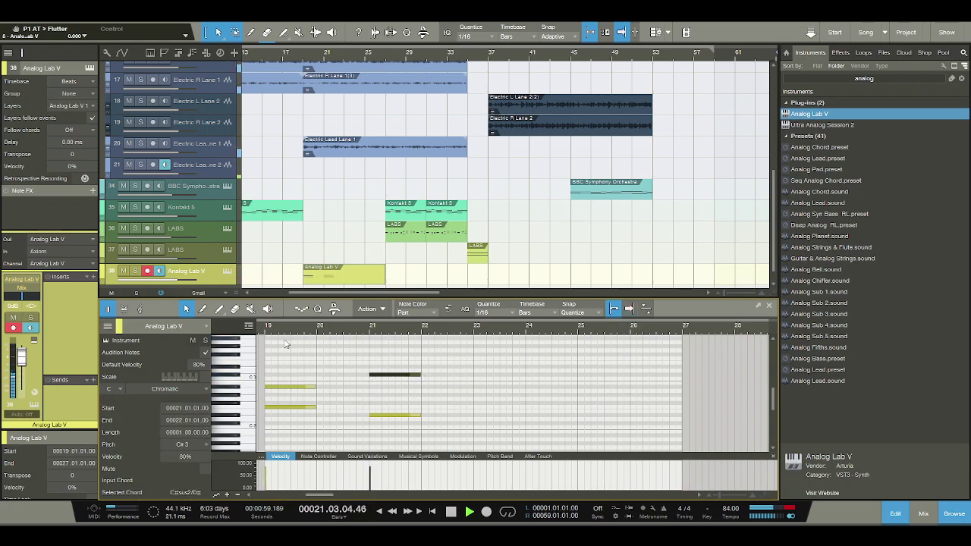
Route the Analog Lab V channel to All Orchestra and set its volume to -4 dB during playback
{"action": "left_click", "coordinate": [260, 330]}
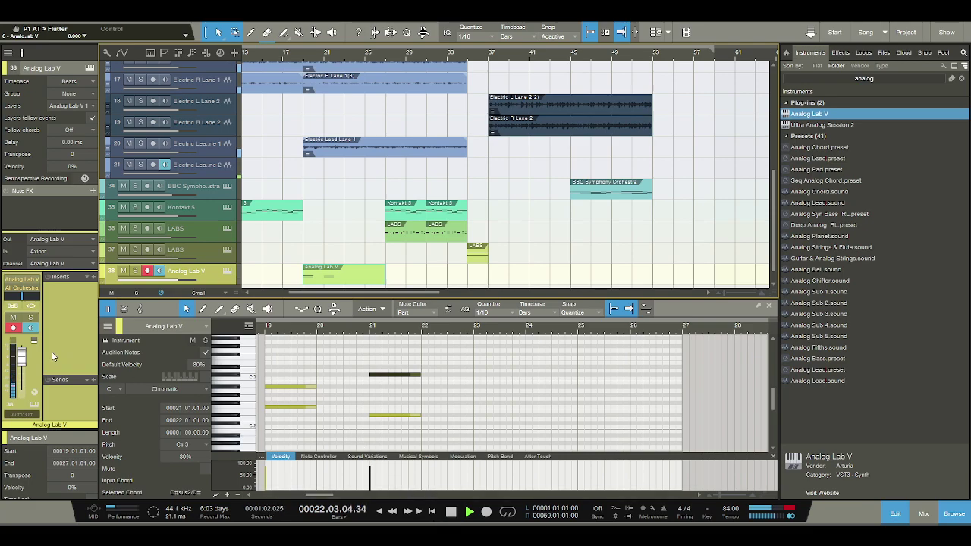
{"action": "left_click", "coordinate": [13, 305]}
{"action": "type", "text": "-4"}
{"action": "key", "text": "Return"}
{"action": "left_click", "coordinate": [368, 327]}
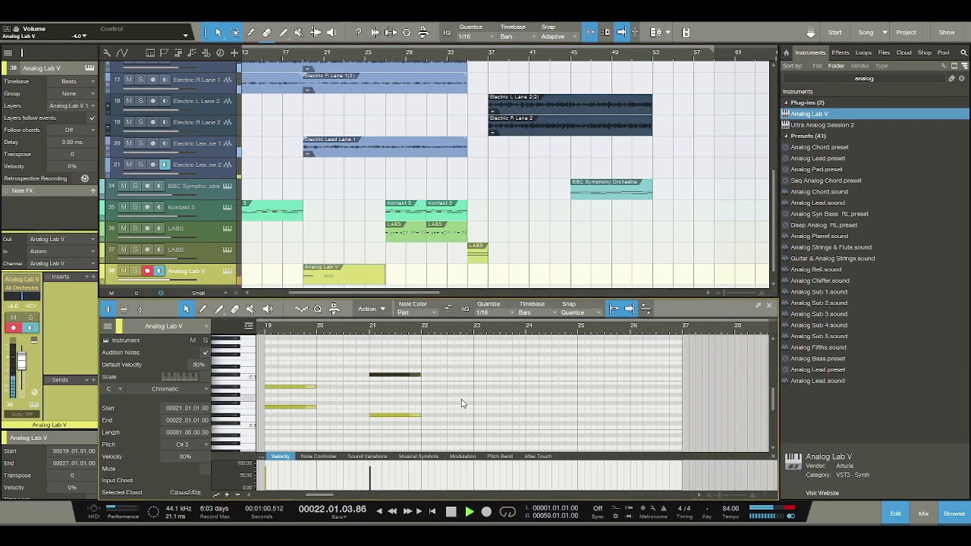
Add a one-bar F3 note at bar 23 of the Analog Lab V part and stop playback
{"action": "left_click", "coordinate": [476, 355]}
{"action": "mouse_move", "coordinate": [476, 356]}
{"action": "left_mouse_down"}
{"action": "mouse_move", "coordinate": [522, 357]}
{"action": "mouse_move", "coordinate": [520, 365]}
{"action": "left_mouse_up"}
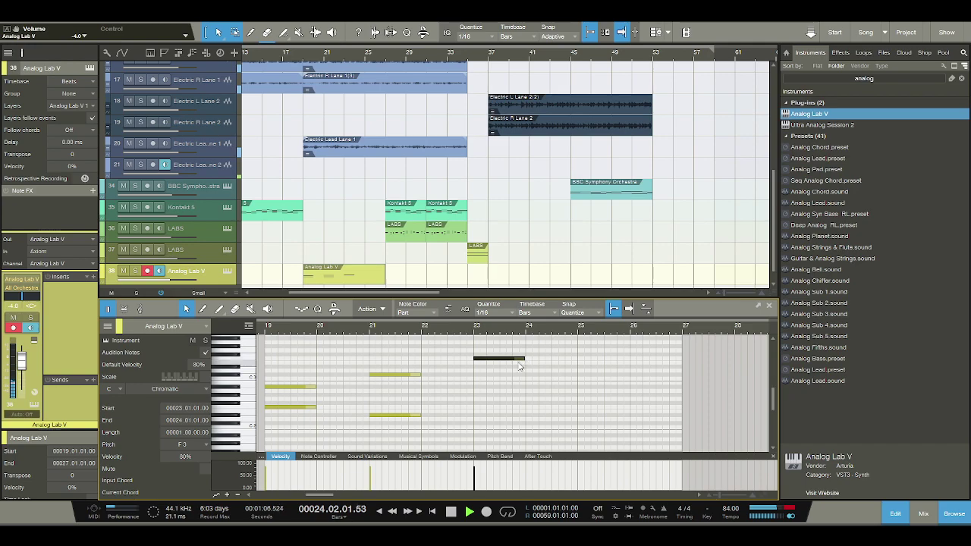
{"action": "key", "text": "space"}
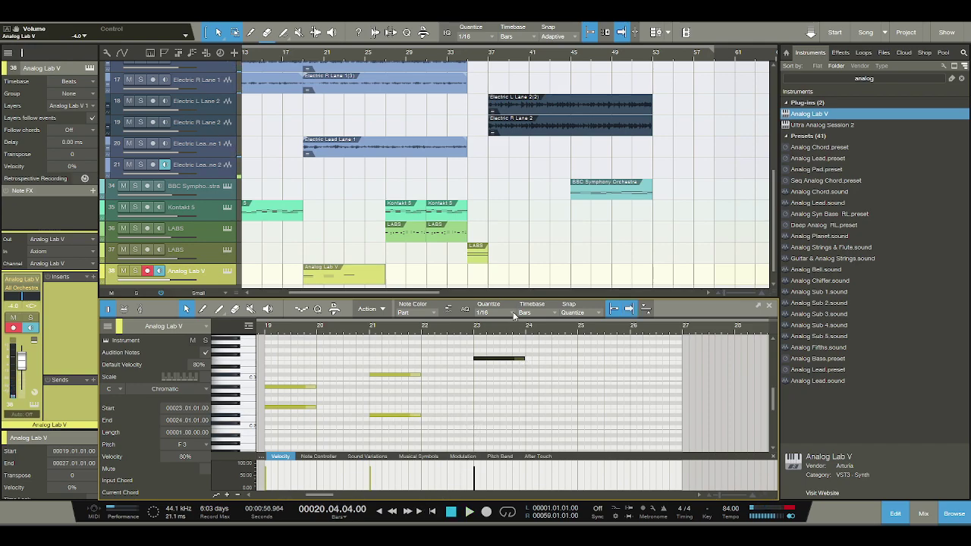
Set the note editor's quantize value to 1/4 and play the part from bar 19
{"action": "scroll", "coordinate": [513, 316], "scroll_direction": "up", "scroll_amount": 2}
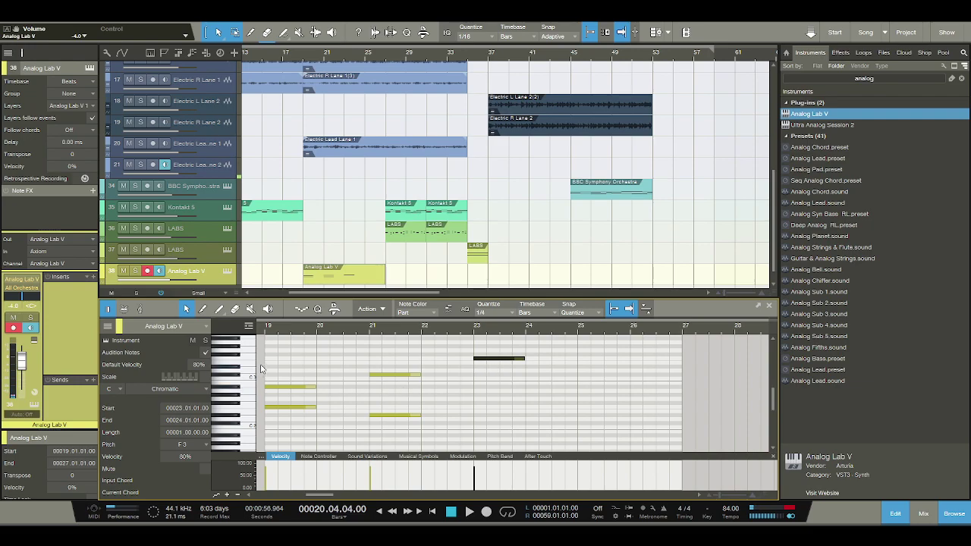
{"action": "left_click", "coordinate": [303, 60]}
{"action": "key", "text": "space"}
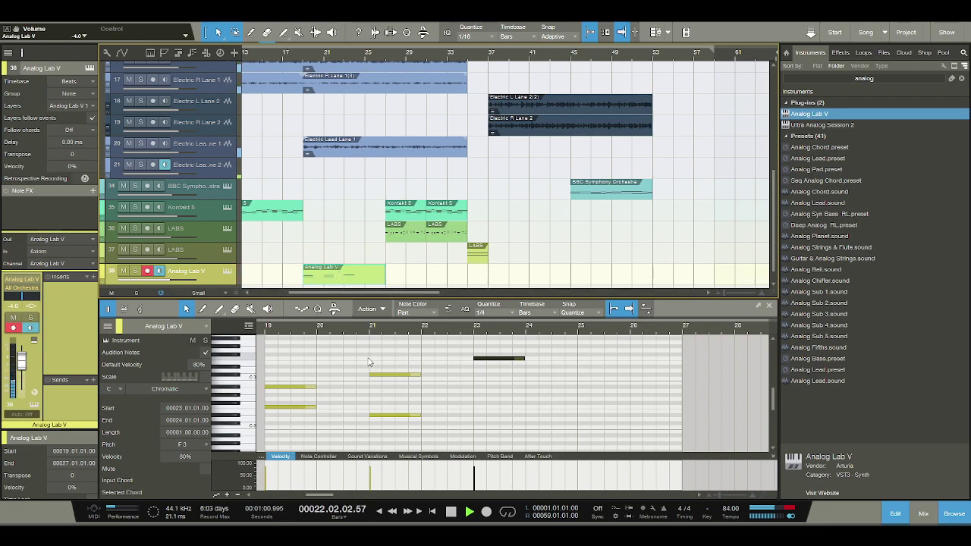
{"action": "left_click", "coordinate": [452, 513]}
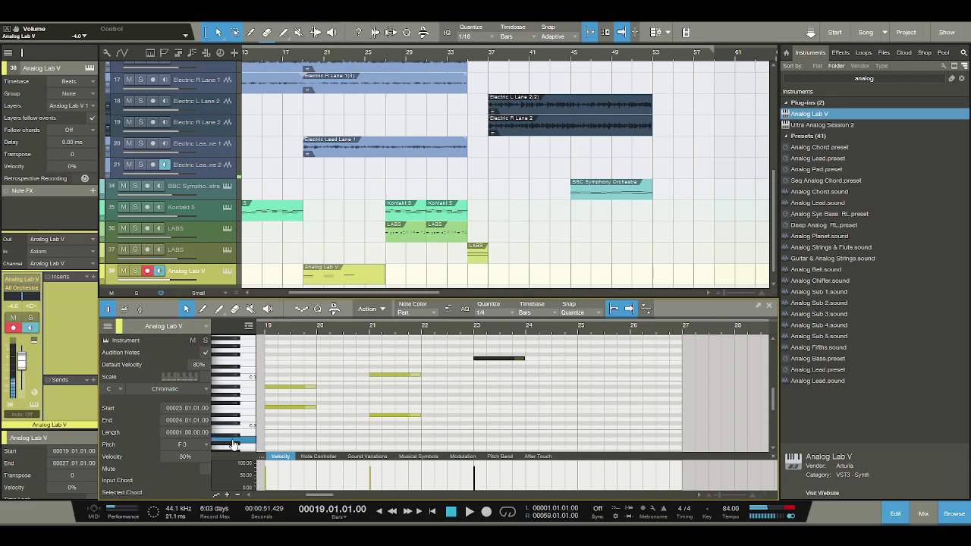
Add a one-bar A#1 note at bar 23 below the F3 note and play the part from bar 19
{"action": "left_click", "coordinate": [476, 437]}
{"action": "left_click_drag", "start_coordinate": [483, 437], "coordinate": [525, 437]}
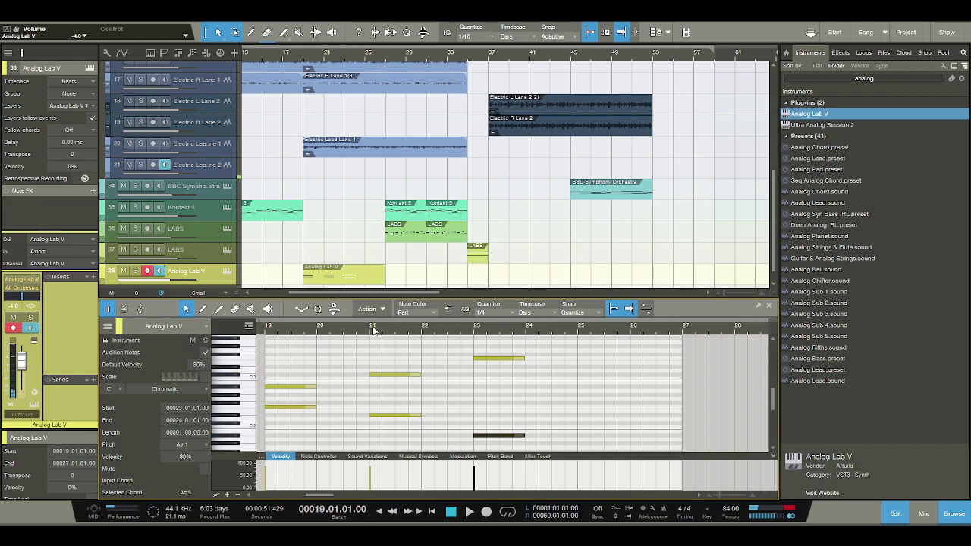
{"action": "key", "text": "space"}
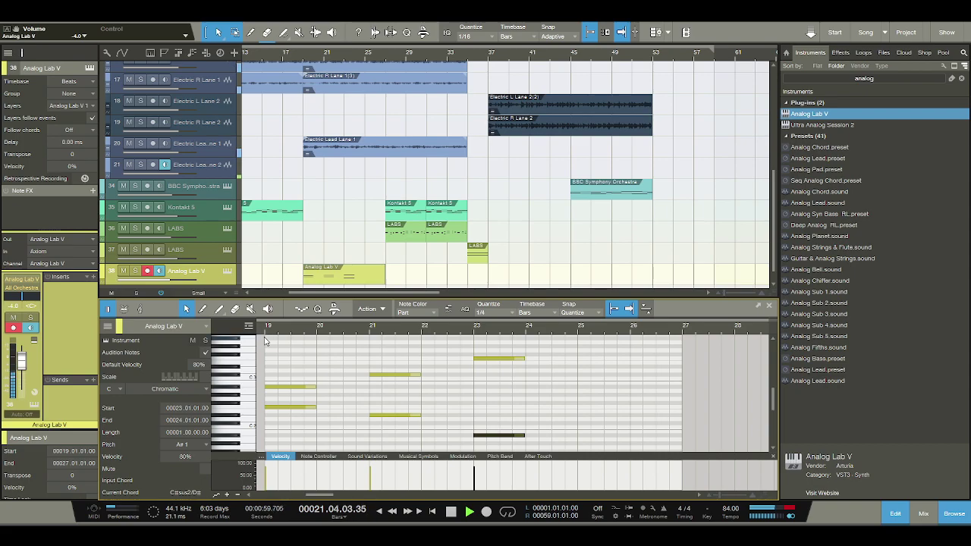
{"action": "left_click", "coordinate": [450, 514]}
Add one-bar D#3 and C#2 notes at bar 25 of the Analog Lab V part
{"action": "double_click", "coordinate": [583, 368]}
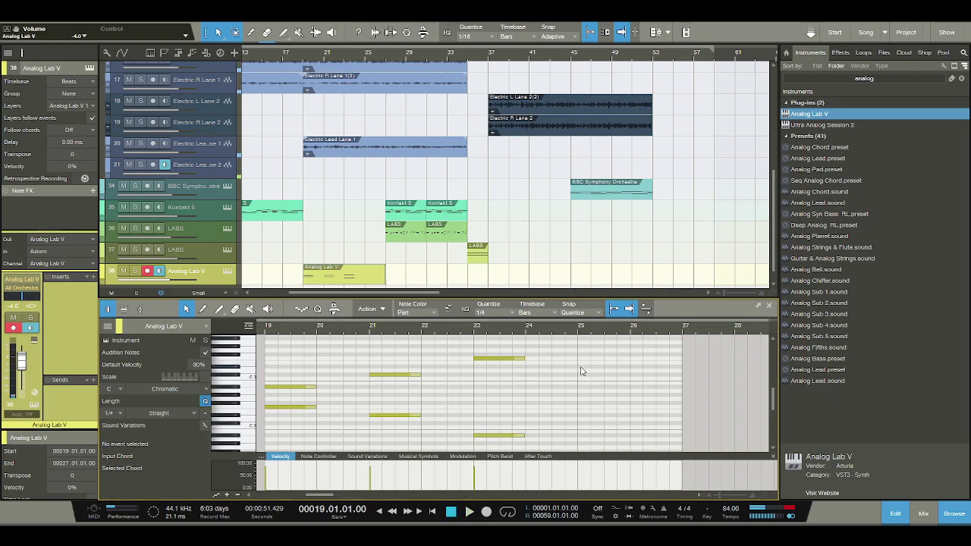
{"action": "left_click_drag", "start_coordinate": [588, 368], "coordinate": [629, 368]}
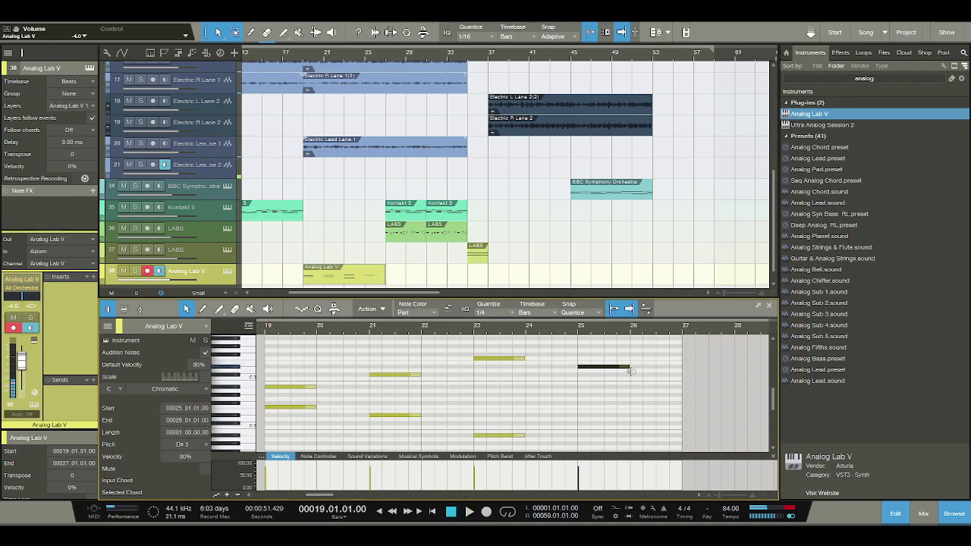
{"action": "double_click", "coordinate": [583, 416]}
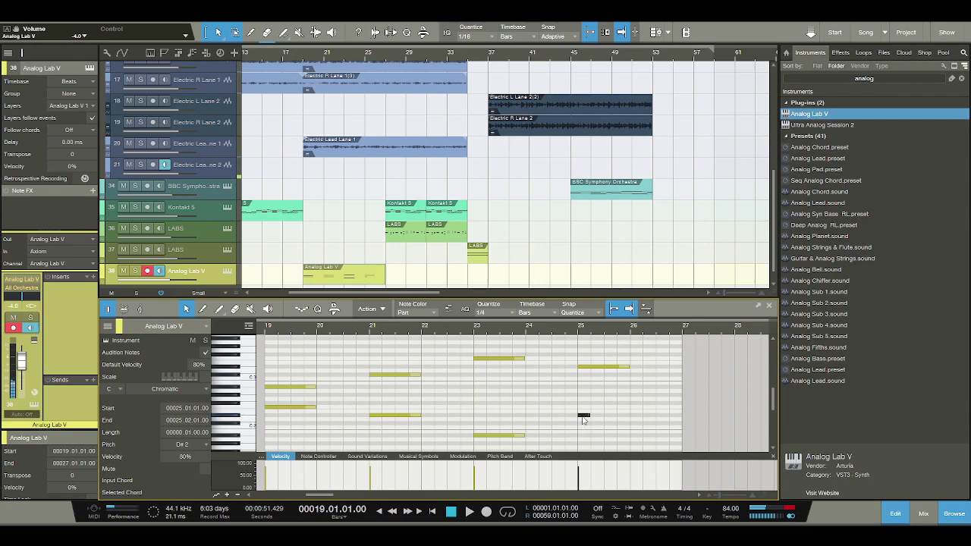
{"action": "key", "text": "Down"}
{"action": "key", "text": "Down"}
{"action": "left_click_drag", "start_coordinate": [597, 424], "coordinate": [631, 424]}
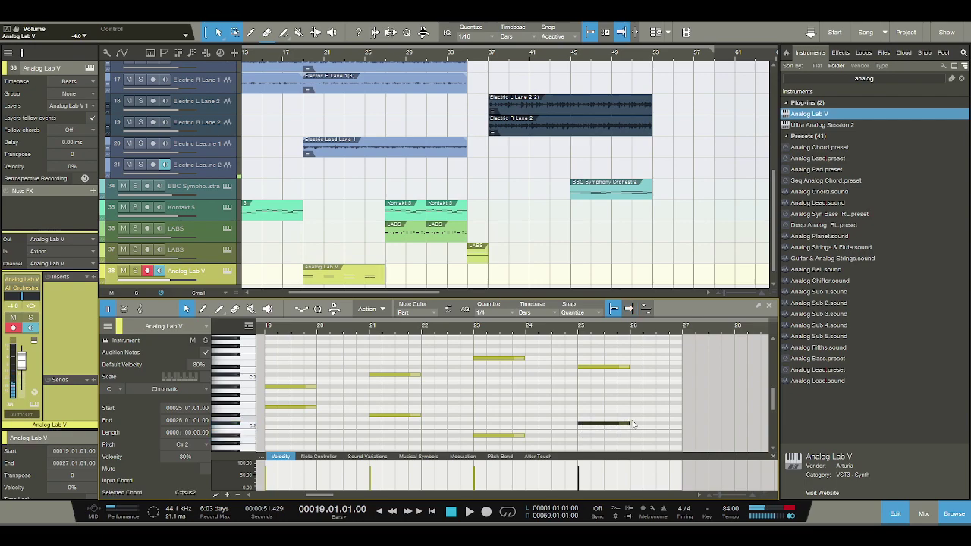
Try one-bar D#2 and C3 notes at bar 26 and play the part from bar 19
{"action": "left_click", "coordinate": [634, 415]}
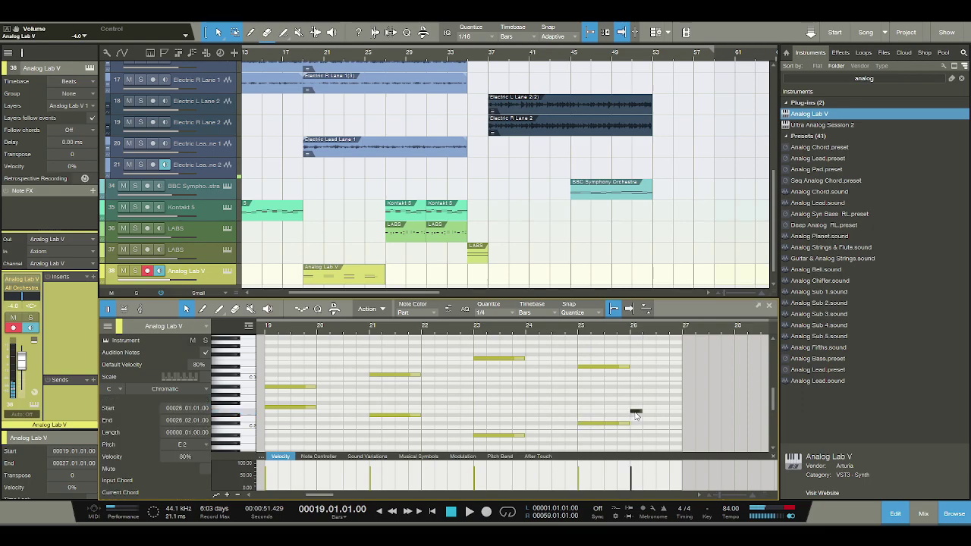
{"action": "left_click_drag", "start_coordinate": [639, 417], "coordinate": [678, 417]}
{"action": "left_click", "coordinate": [636, 375]}
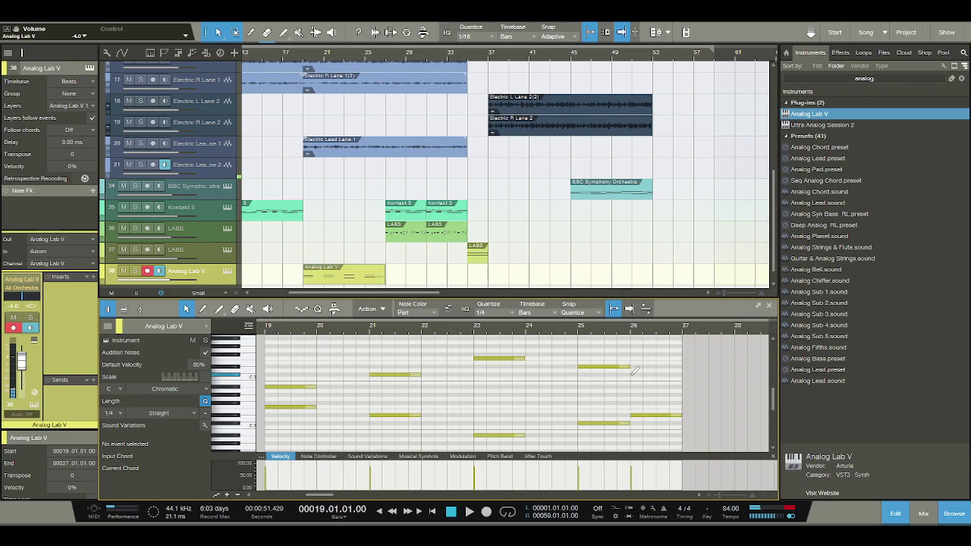
{"action": "left_click_drag", "start_coordinate": [638, 382], "coordinate": [681, 379]}
{"action": "key", "text": "space"}
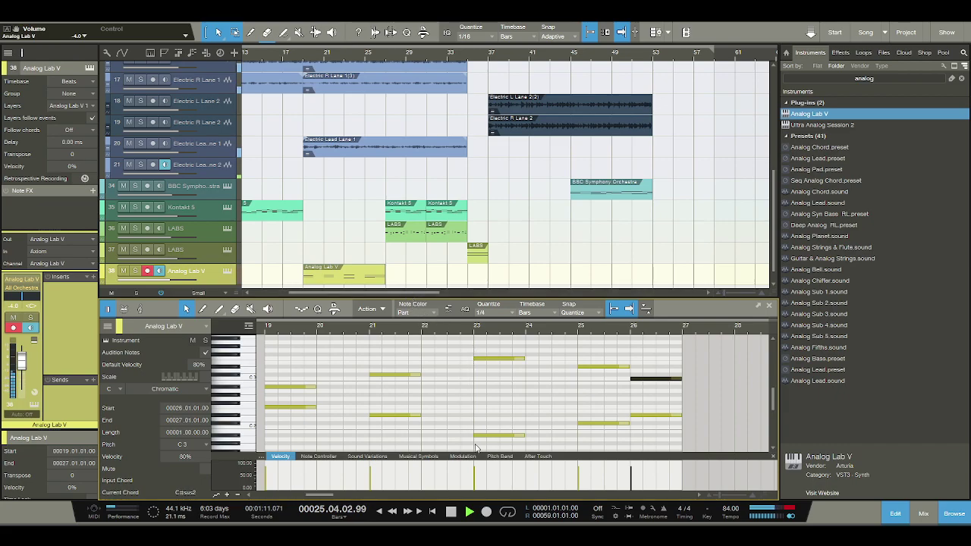
{"action": "left_click", "coordinate": [450, 513]}
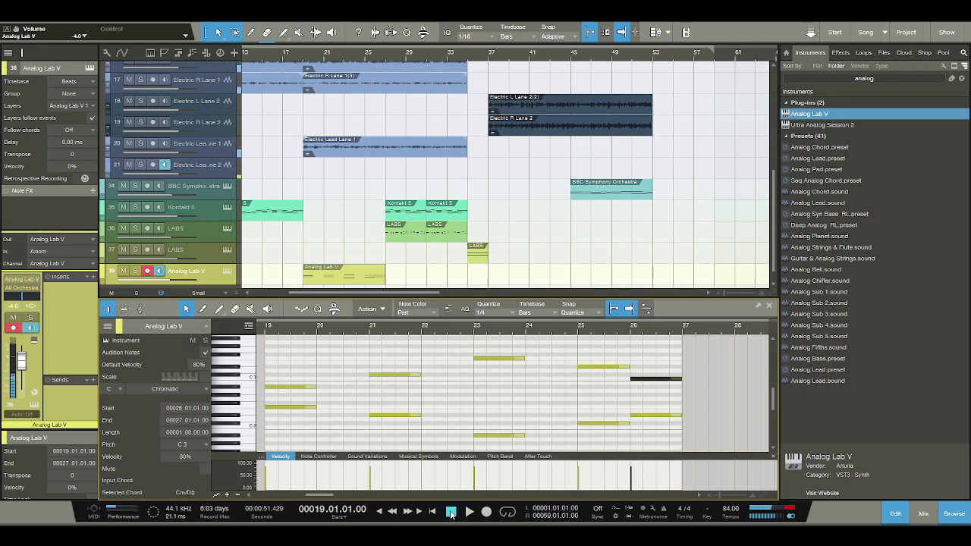
Delete the two notes at bar 26 of the Analog Lab V part
{"action": "left_click", "coordinate": [664, 390]}
{"action": "left_click", "coordinate": [660, 377]}
{"action": "key", "text": "Delete"}
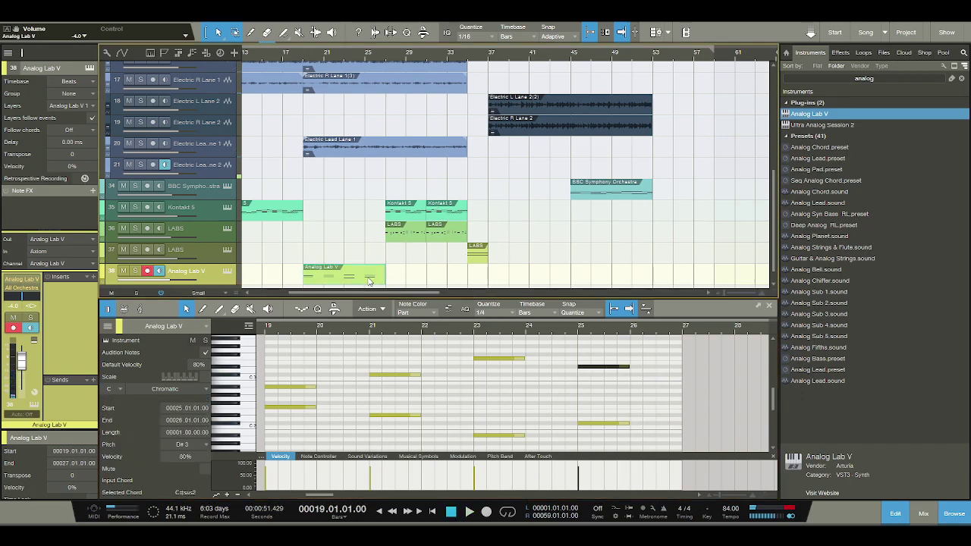
Duplicate the Analog Lab V clip to bars 27–35 and set the channel's volume to -5.5 dB during playback
{"action": "key", "text": "d"}
{"action": "key", "text": "space"}
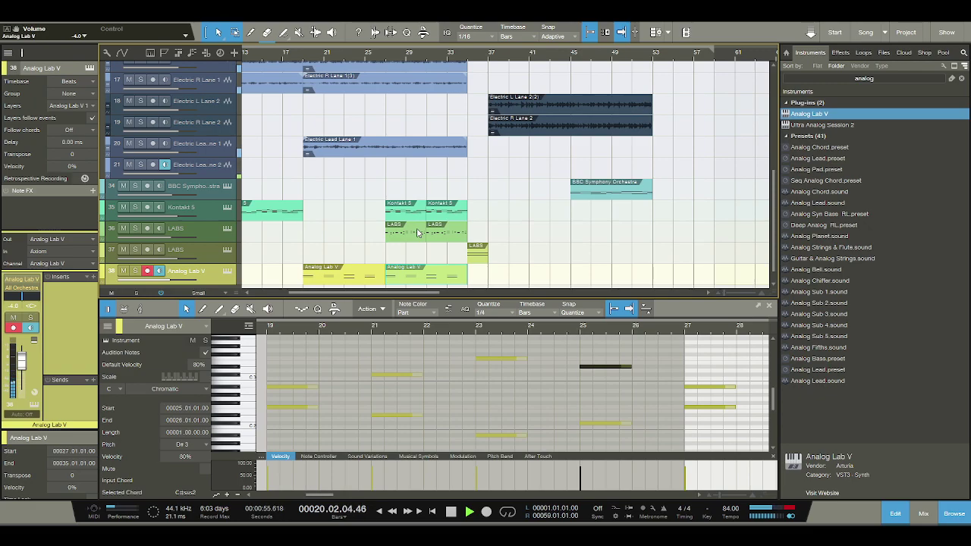
{"action": "left_click", "coordinate": [19, 306]}
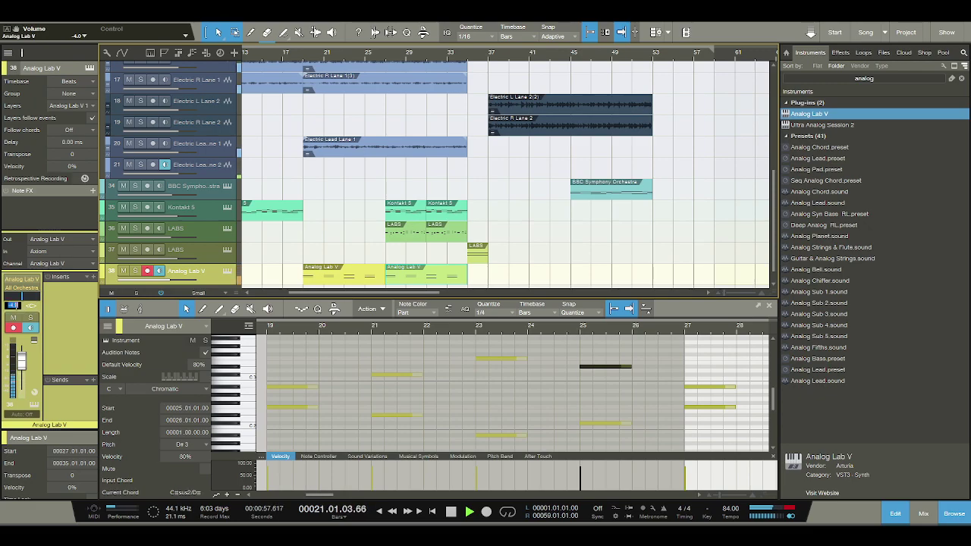
{"action": "key", "text": "Return"}
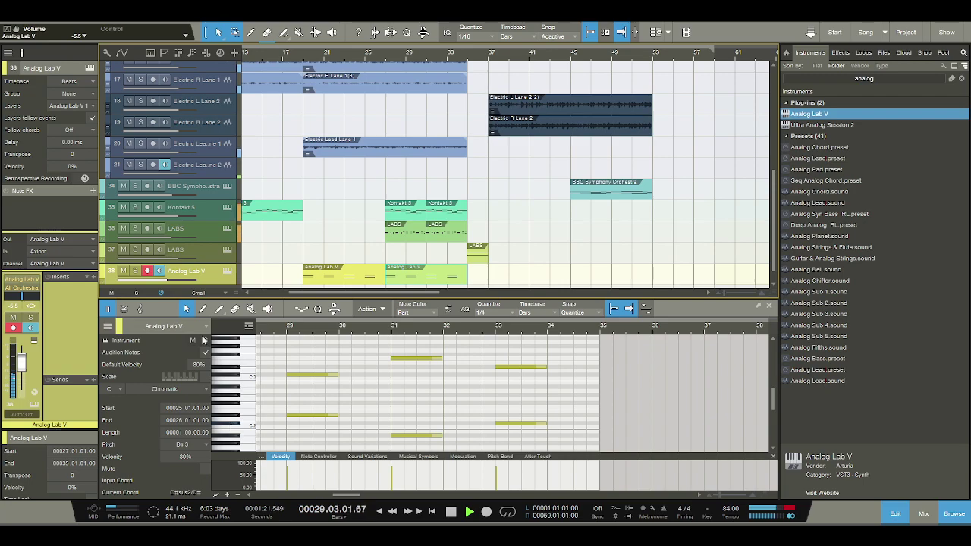
Set the volume of the first LABS track to -2.5 dB and stop playback
{"action": "left_click", "coordinate": [194, 227]}
{"action": "left_click_drag", "start_coordinate": [6, 310], "coordinate": [6, 301]}
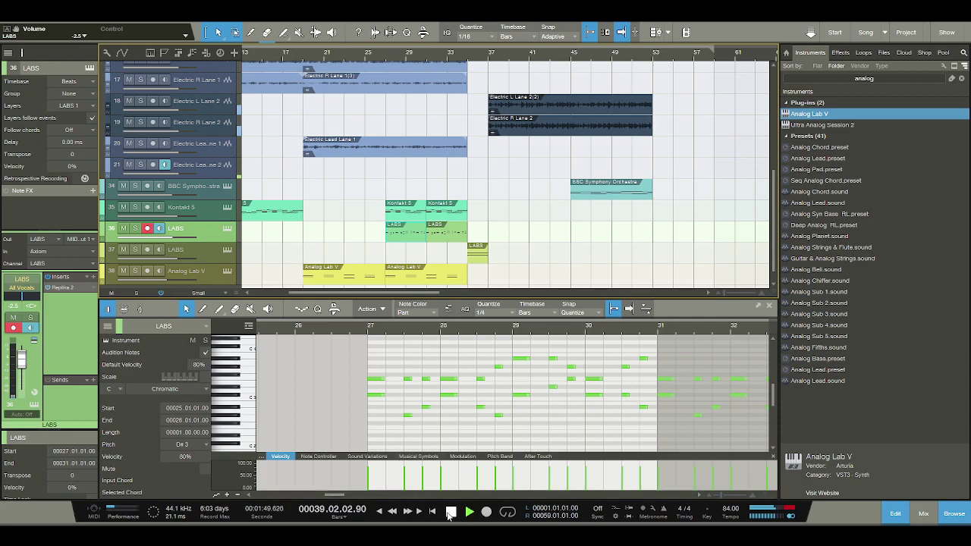
{"action": "left_click", "coordinate": [450, 514]}
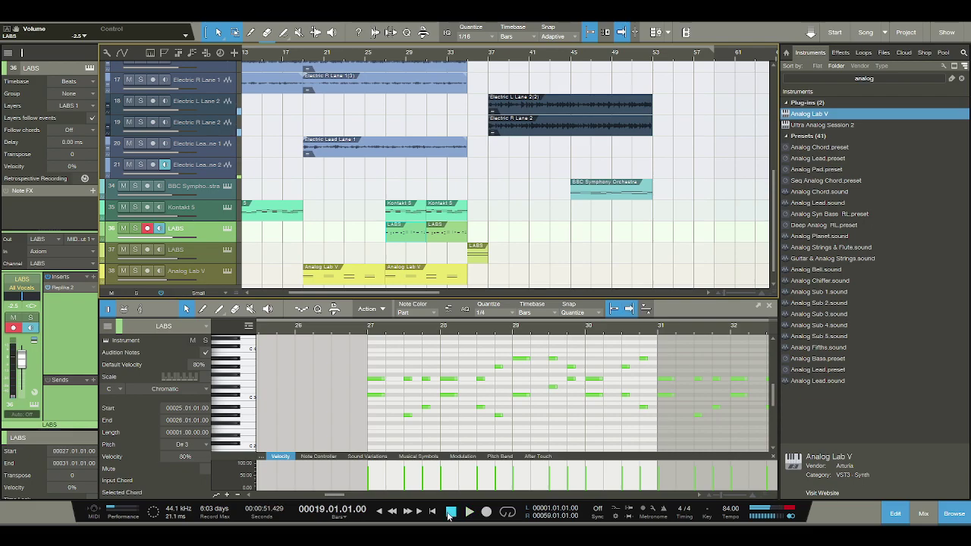
Play the arrangement from bar 3 to check the mix with the new synth part
{"action": "left_click_drag", "start_coordinate": [310, 57], "coordinate": [351, 46]}
{"action": "scroll", "coordinate": [347, 167], "scroll_direction": "up", "scroll_amount": 3}
{"action": "scroll", "coordinate": [347, 167], "scroll_direction": "down", "scroll_amount": 4}
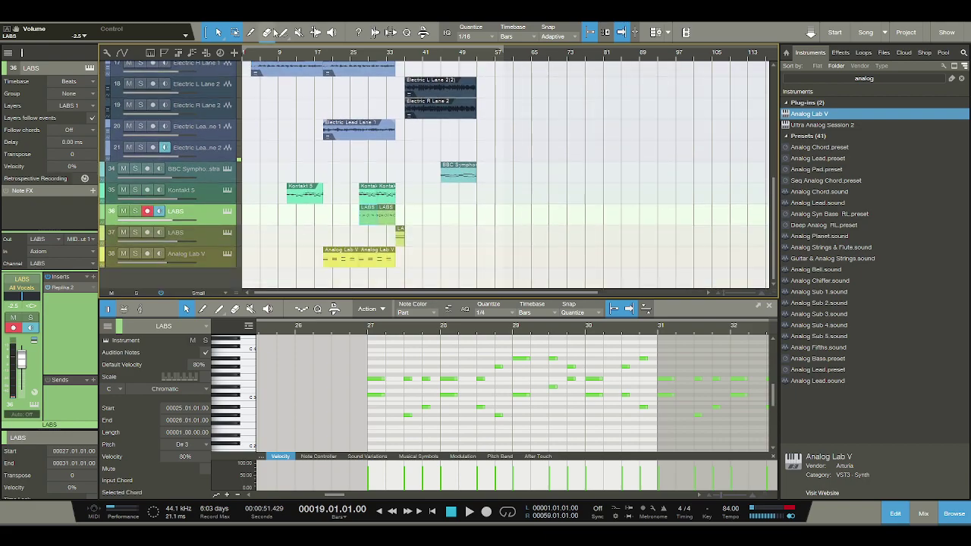
{"action": "left_click", "coordinate": [254, 57]}
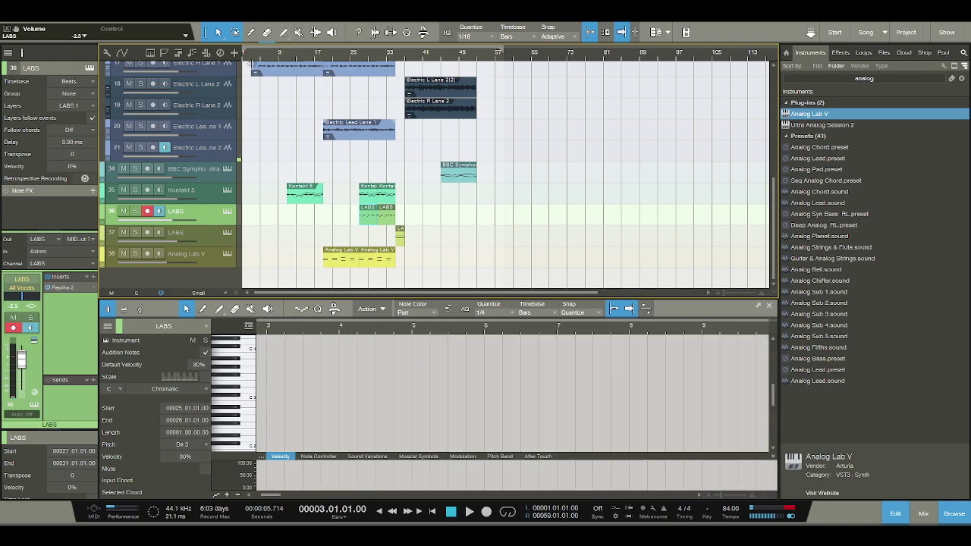
{"action": "left_click", "coordinate": [470, 512]}
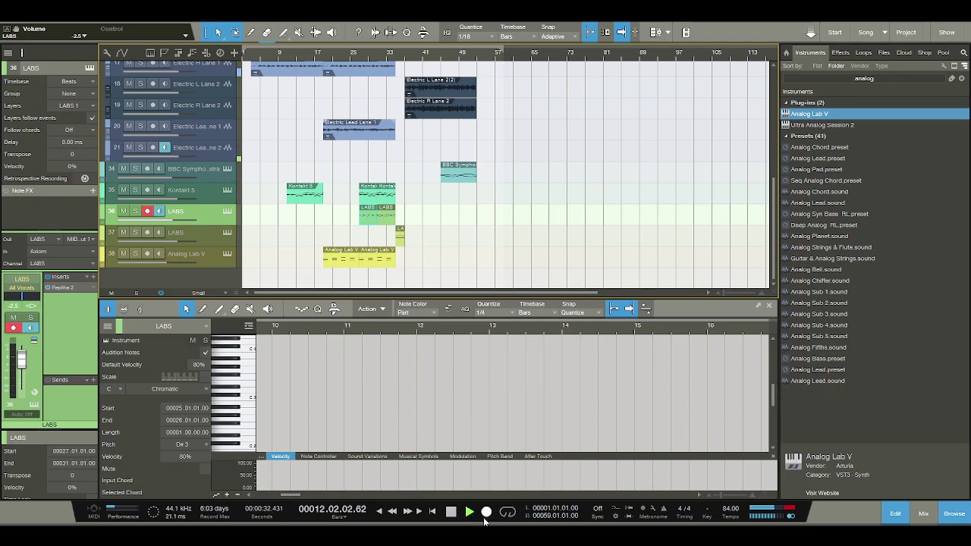
{"action": "key", "text": "space"}
Look over the submix and master channels in the mixing console, starting from the Kontakt 5 track
{"action": "left_click", "coordinate": [205, 189]}
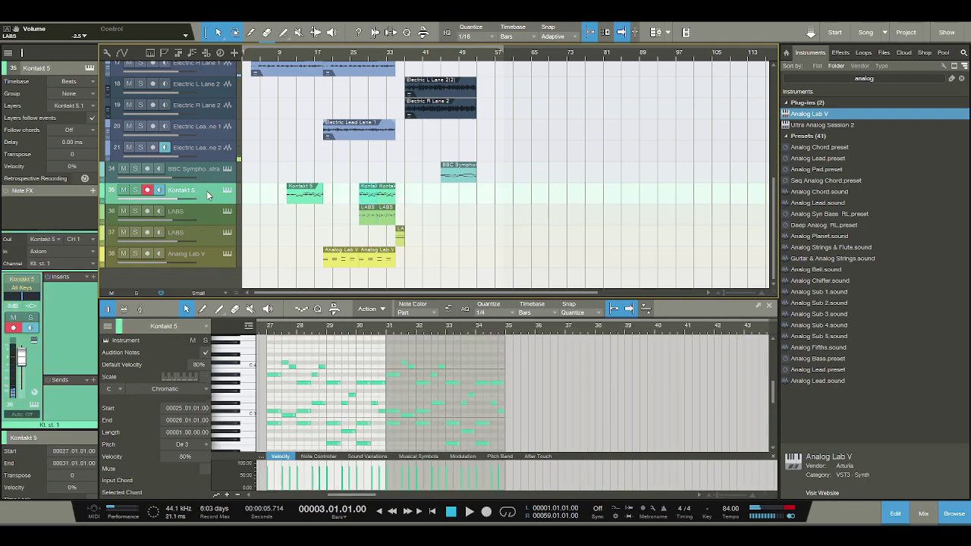
{"action": "left_click", "coordinate": [923, 513]}
{"action": "left_click_drag", "start_coordinate": [474, 498], "coordinate": [613, 499]}
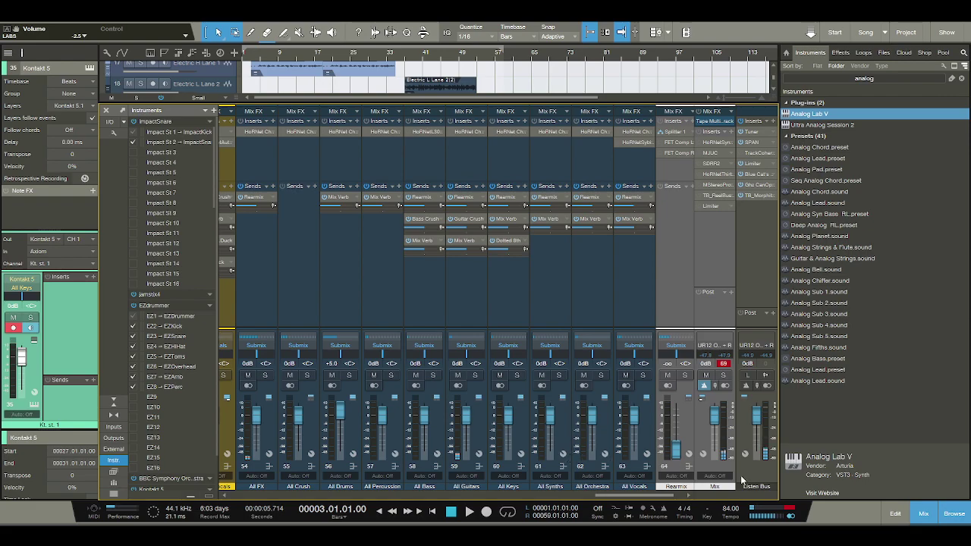
{"action": "left_click", "coordinate": [924, 514]}
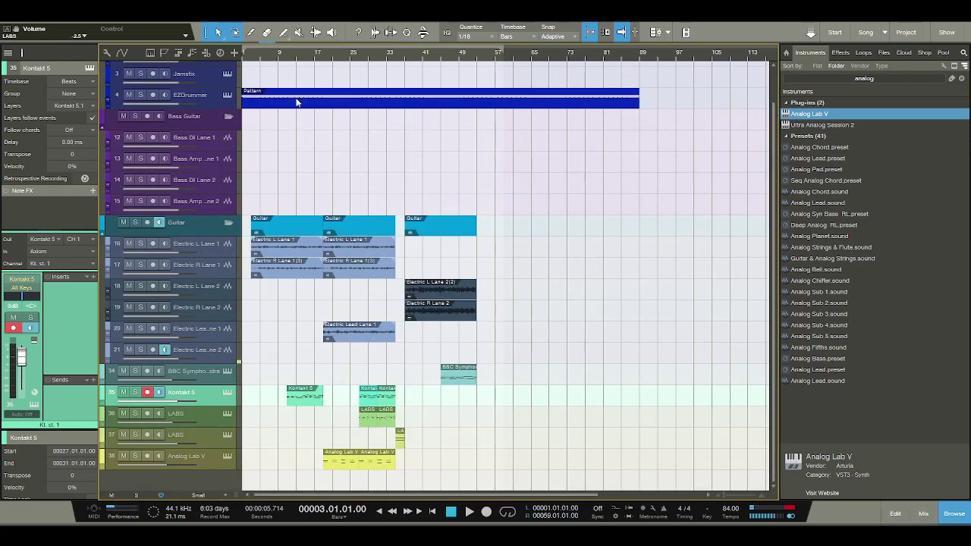
Play the arrangement from bar 11, set the Analog Lab V track's volume to -7.5 dB during playback, and return to bar 11
{"action": "left_click", "coordinate": [288, 62]}
{"action": "key", "text": "space"}
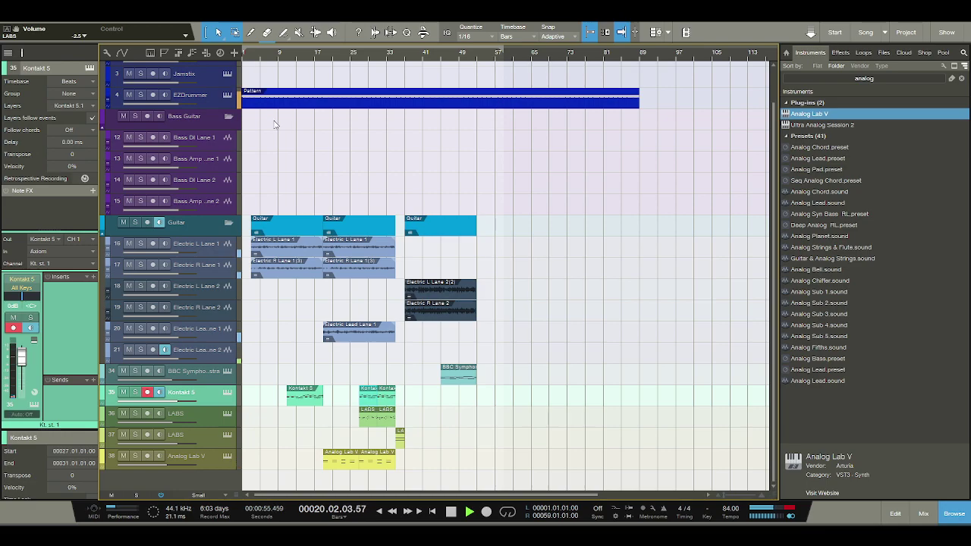
{"action": "left_click", "coordinate": [205, 459]}
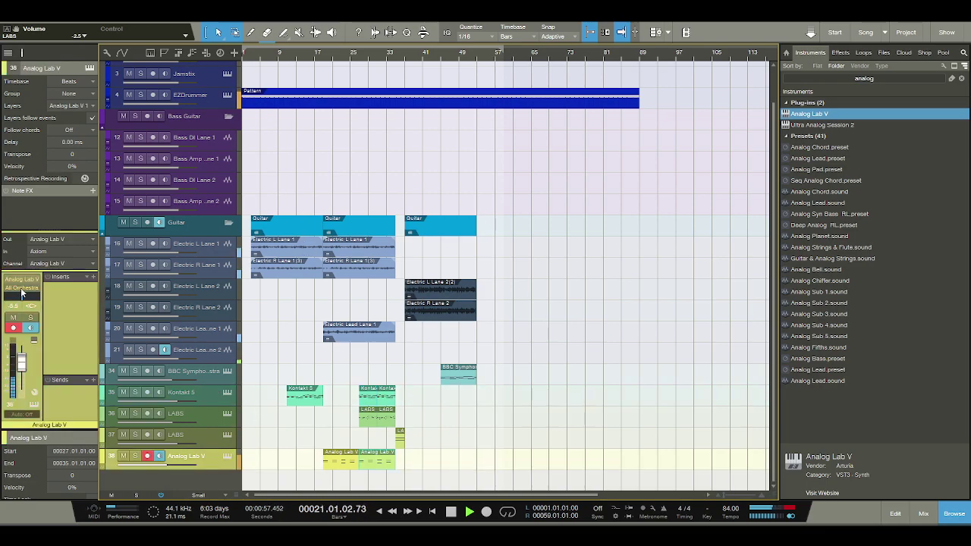
{"action": "type", "text": "-7.5"}
{"action": "key", "text": "Return"}
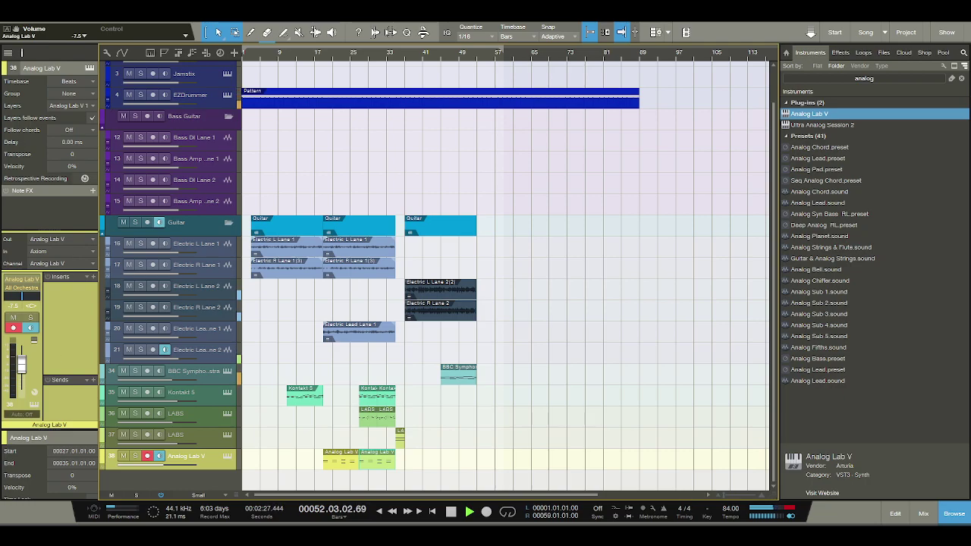
{"action": "key", "text": "space"}
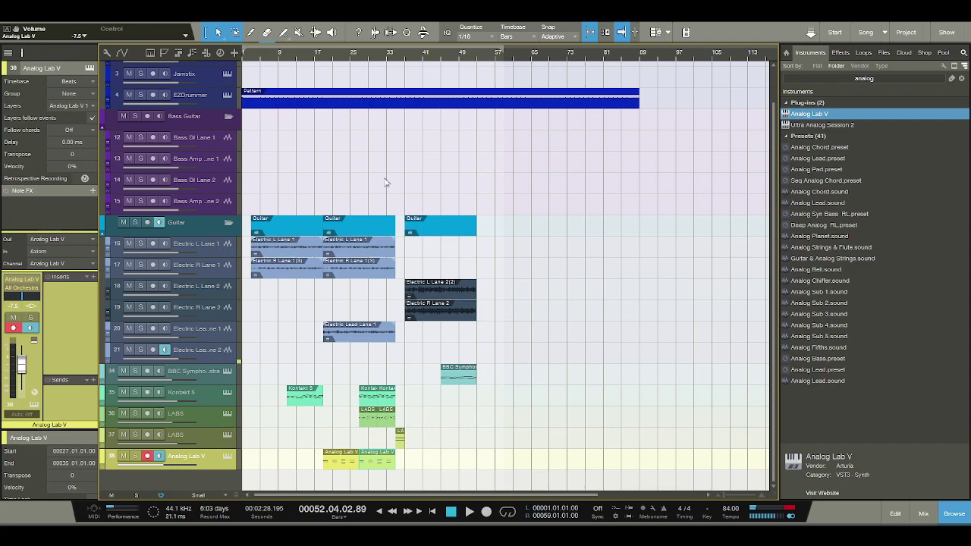
{"action": "left_click", "coordinate": [289, 58]}
Clear the instrument search and add VacuumPro_x64 as a new instrument track below Analog Lab V
{"action": "left_click", "coordinate": [898, 81]}
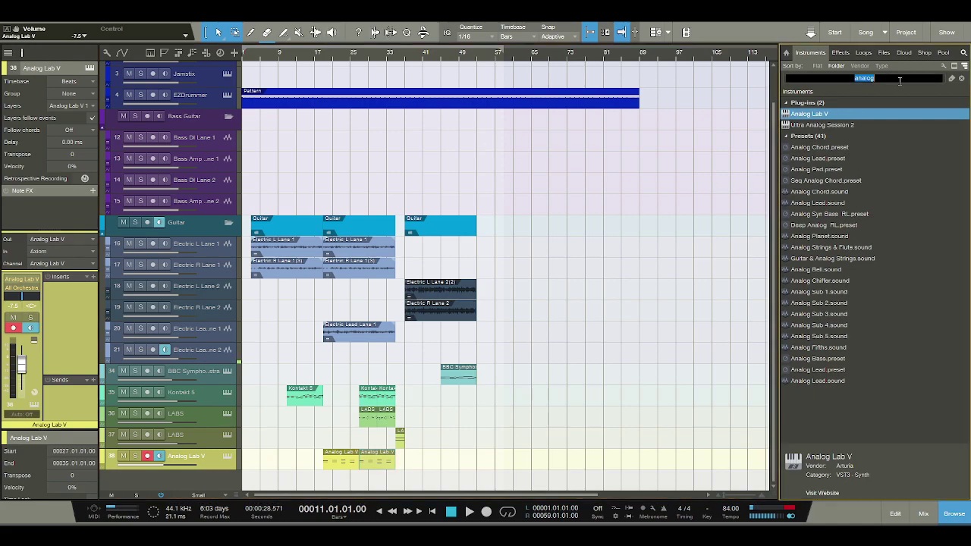
{"action": "key", "text": "BackSpace"}
{"action": "scroll", "coordinate": [880, 182], "scroll_direction": "down", "scroll_amount": 6}
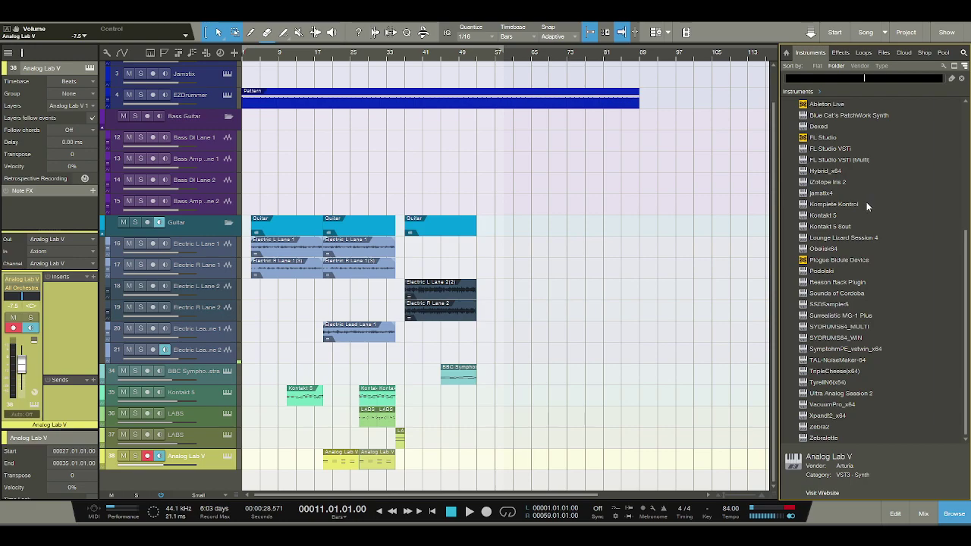
{"action": "left_click", "coordinate": [840, 405]}
{"action": "left_click_drag", "start_coordinate": [204, 477], "coordinate": [214, 459]}
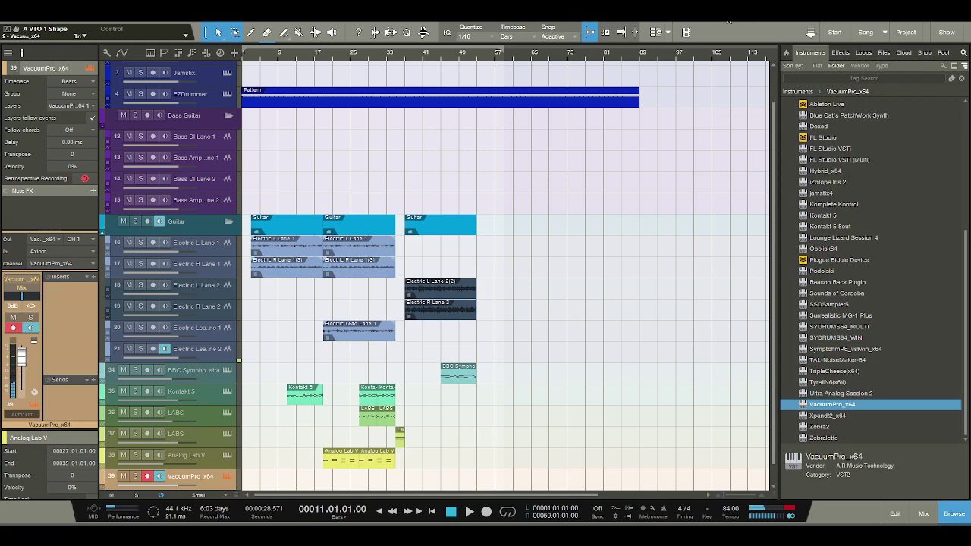
Create an empty clip on the VacuumPro_x64 track and trim it to span bars 37 to 53
{"action": "scroll", "coordinate": [298, 418], "scroll_direction": "down", "scroll_amount": 1}
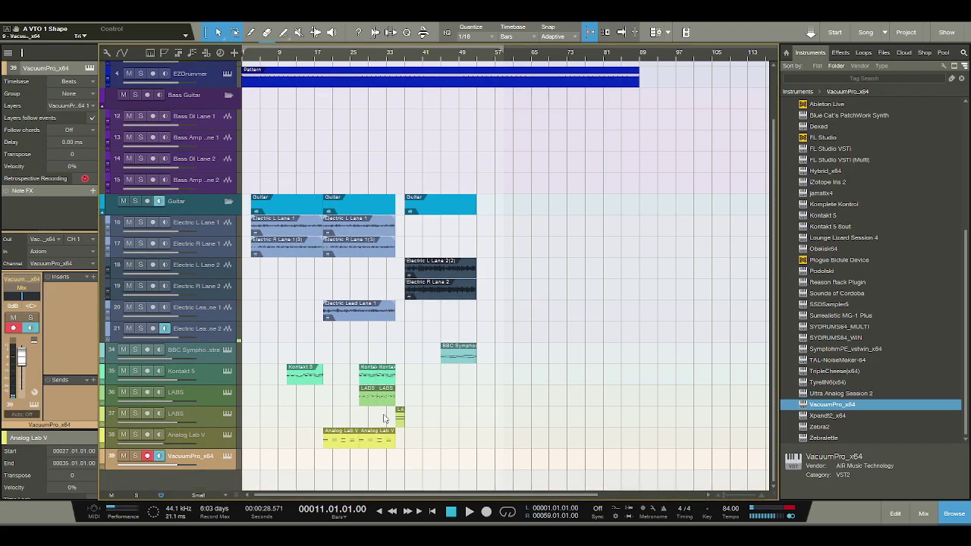
{"action": "double_click", "coordinate": [414, 460]}
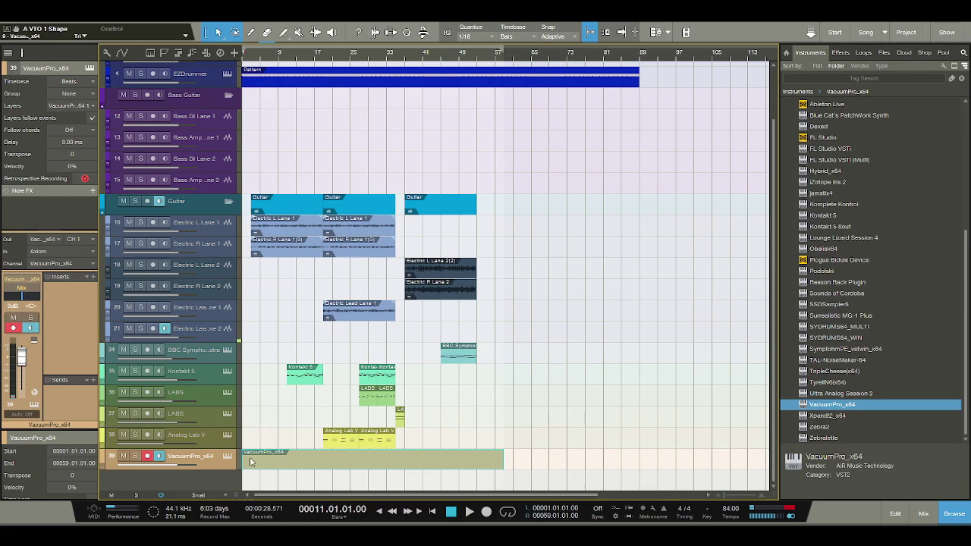
{"action": "left_click_drag", "start_coordinate": [243, 459], "coordinate": [405, 460]}
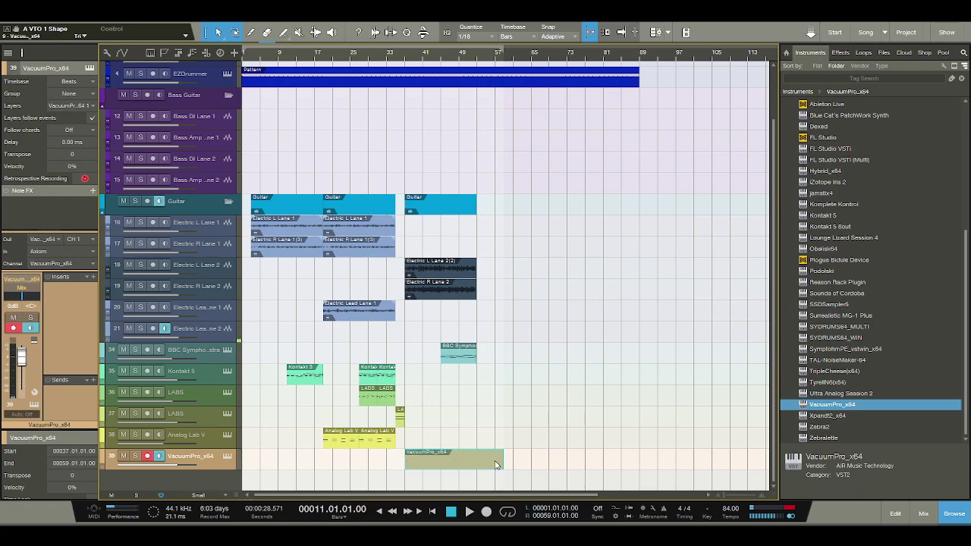
{"action": "left_click_drag", "start_coordinate": [502, 462], "coordinate": [479, 464]}
Open the VacuumPro_x64 clip in the note editor and audition keys around C3
{"action": "double_click", "coordinate": [436, 464]}
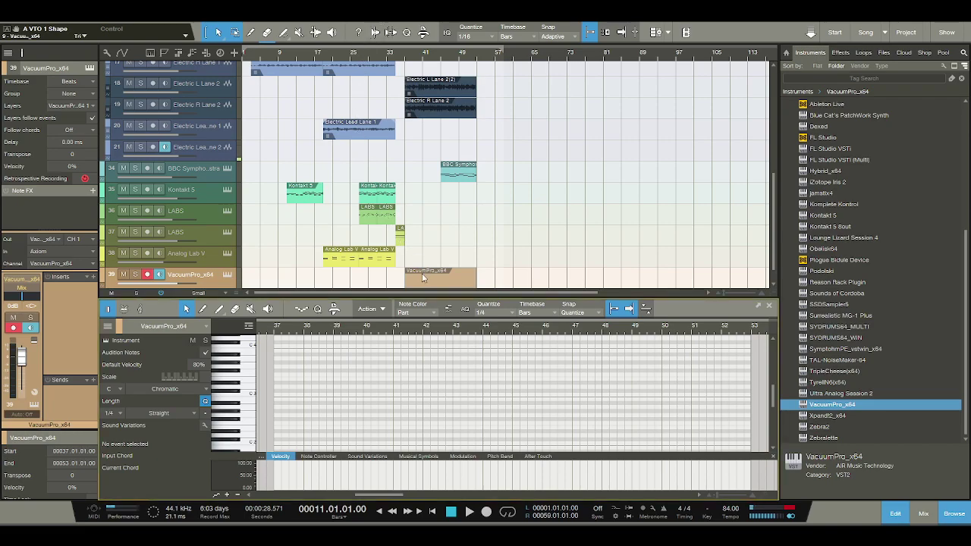
{"action": "left_click", "coordinate": [236, 388]}
{"action": "left_click", "coordinate": [236, 391]}
{"action": "left_click", "coordinate": [236, 394]}
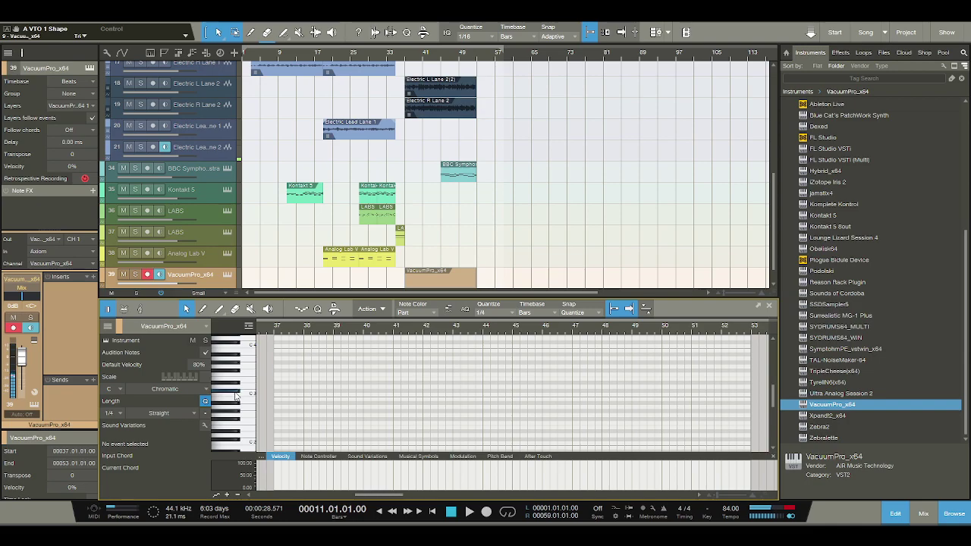
{"action": "scroll", "coordinate": [413, 279], "scroll_direction": "down", "scroll_amount": 1}
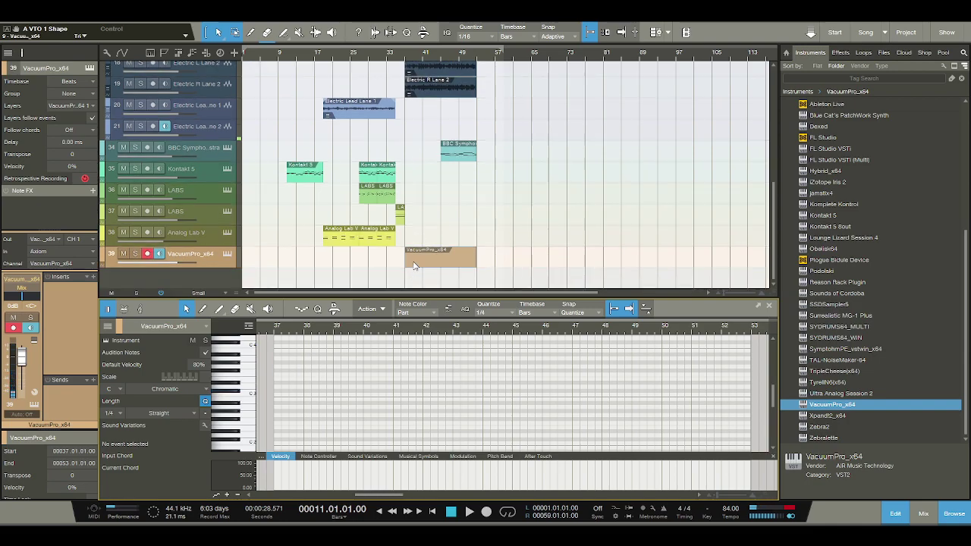
{"action": "left_click", "coordinate": [232, 392]}
{"action": "left_click", "coordinate": [233, 393]}
Find the pitch by playing from bar 37, draw a two-bar A#2 note at bars 37–39, and play it back
{"action": "left_click", "coordinate": [407, 62]}
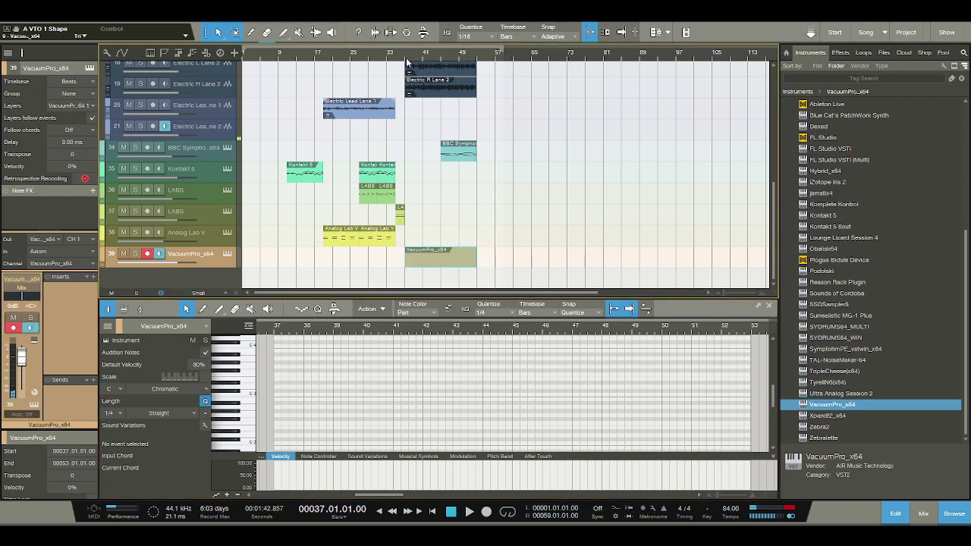
{"action": "key", "text": "f"}
{"action": "key", "text": "space"}
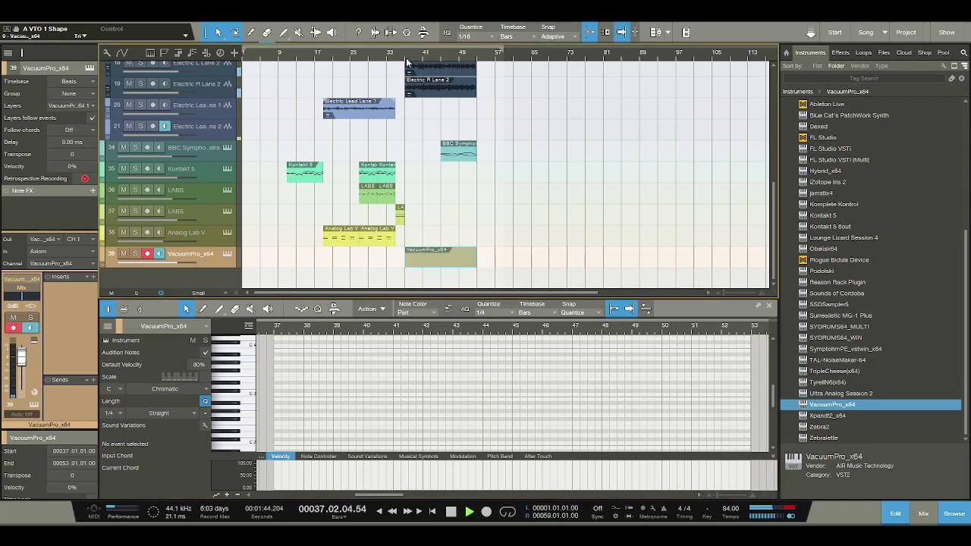
{"action": "key", "text": "space"}
{"action": "left_click", "coordinate": [233, 395]}
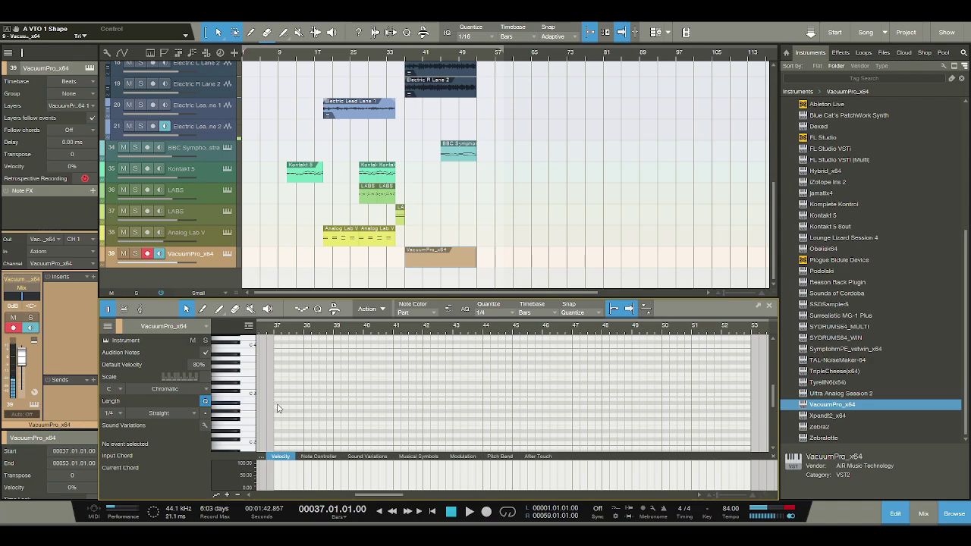
{"action": "left_click_drag", "start_coordinate": [276, 404], "coordinate": [333, 405]}
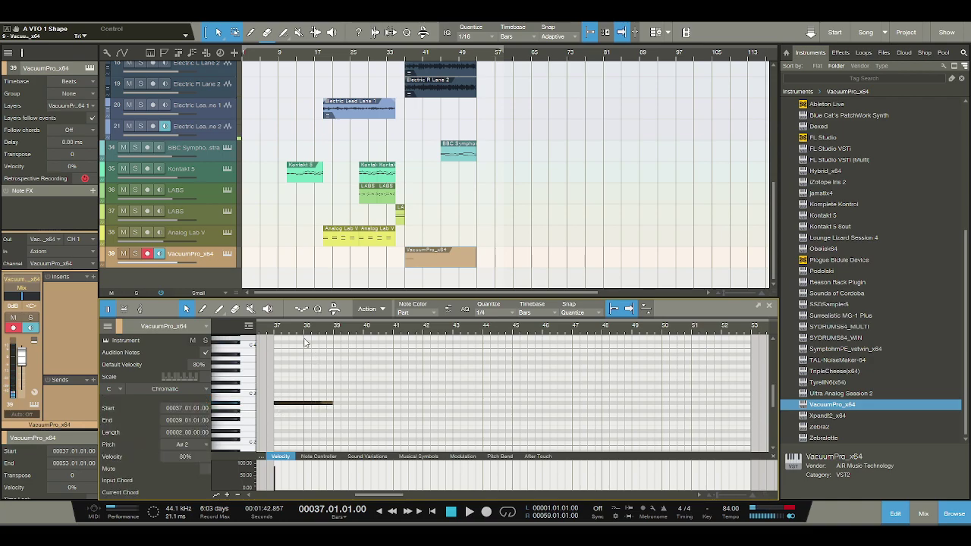
{"action": "key", "text": "space"}
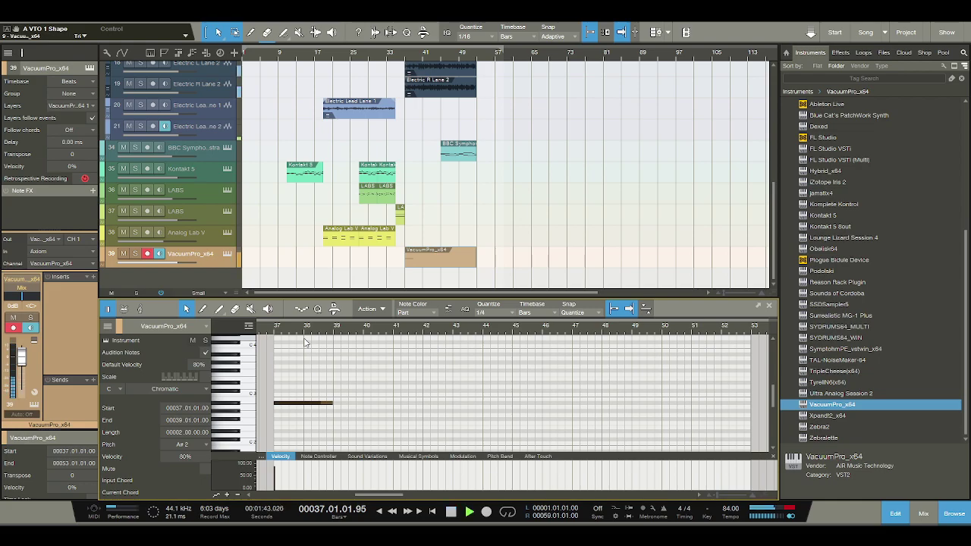
{"action": "left_click", "coordinate": [454, 516]}
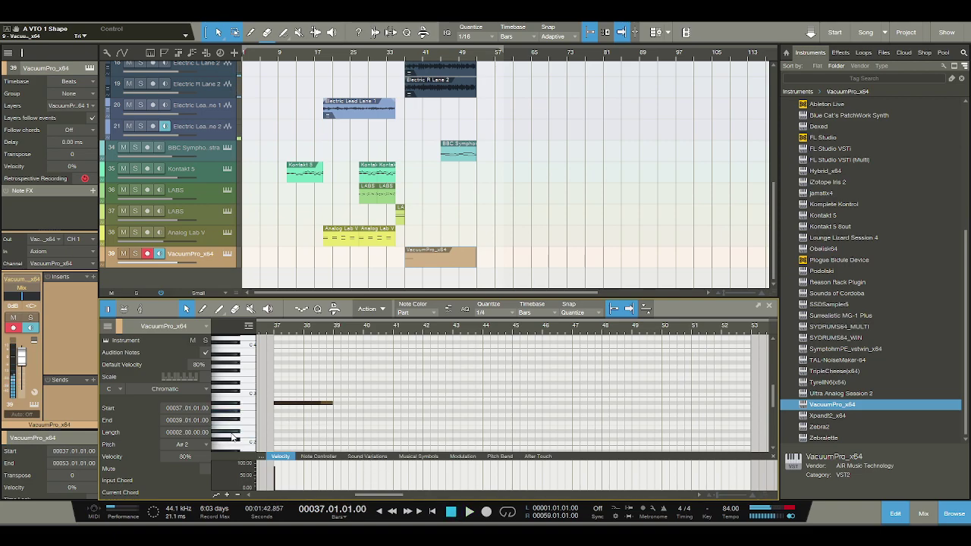
Add a two-bar F2 note at bars 39–41 of the VacuumPro_x64 clip and play the phrase from bar 37
{"action": "left_click", "coordinate": [339, 419]}
{"action": "left_click_drag", "start_coordinate": [337, 422], "coordinate": [393, 422]}
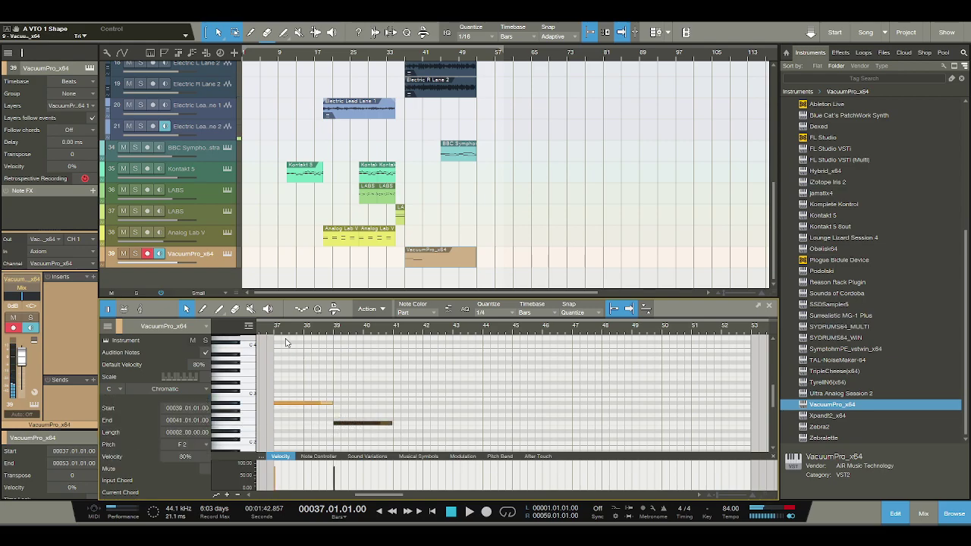
{"action": "key", "text": "space"}
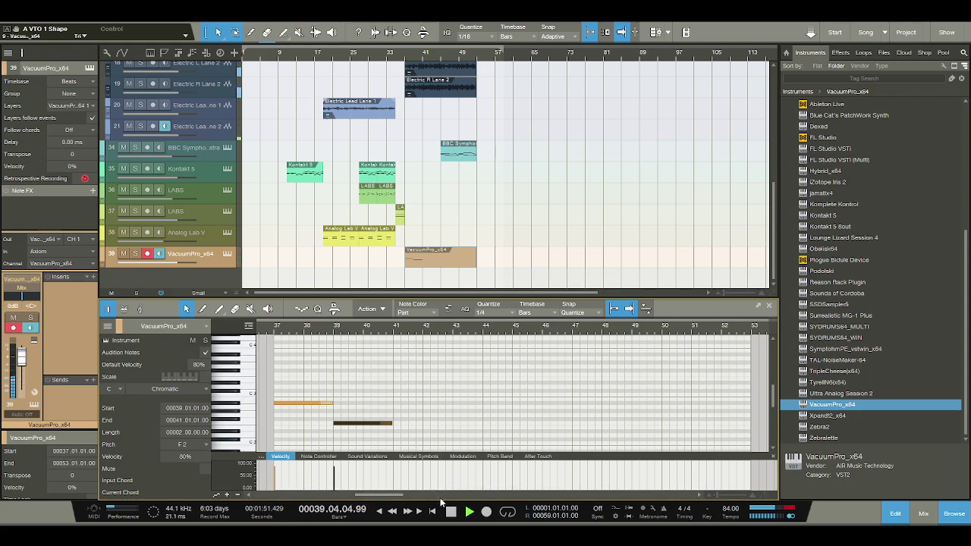
{"action": "left_click", "coordinate": [452, 511]}
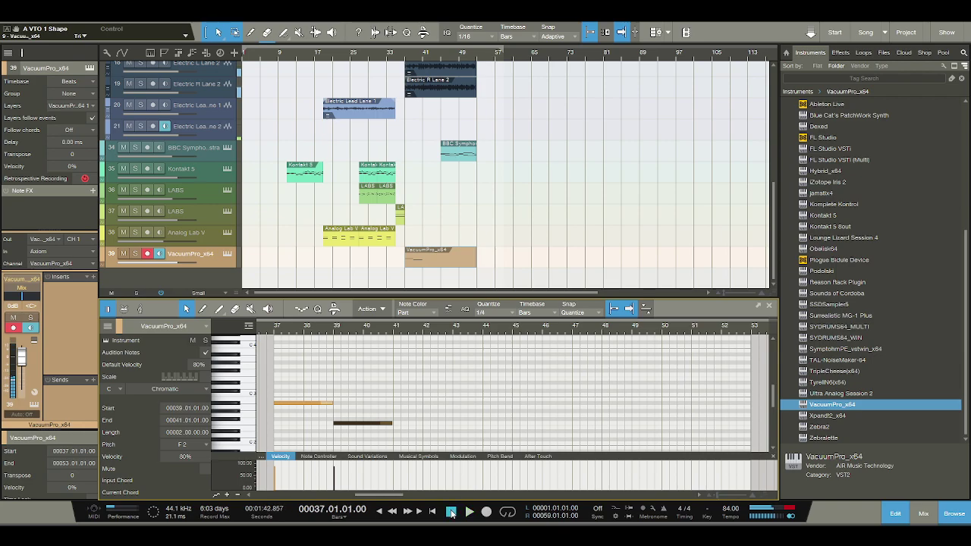
Shorten the F2 note to one bar and add a one-bar G#2 note at bar 40 during playback
{"action": "key", "text": "space"}
{"action": "left_click_drag", "start_coordinate": [392, 423], "coordinate": [362, 423]}
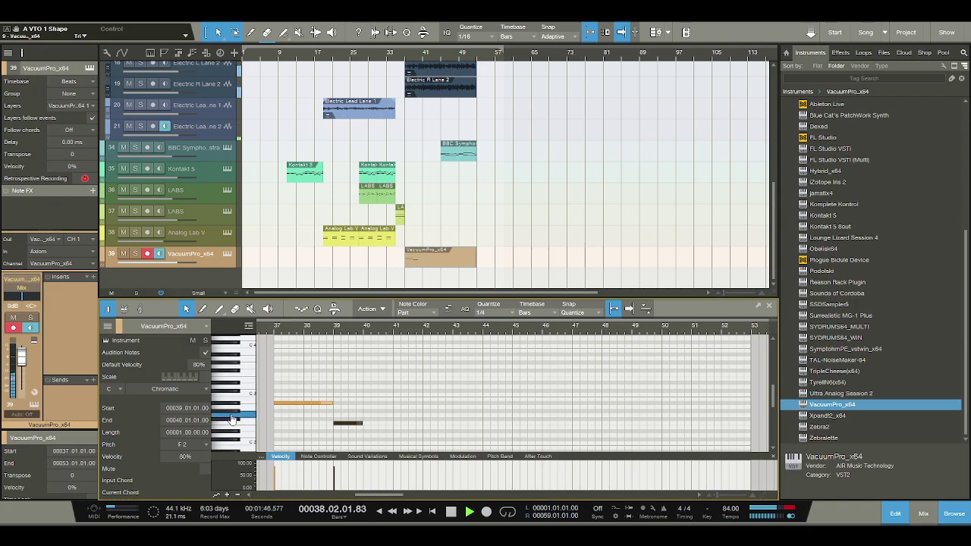
{"action": "left_click_drag", "start_coordinate": [358, 420], "coordinate": [387, 411]}
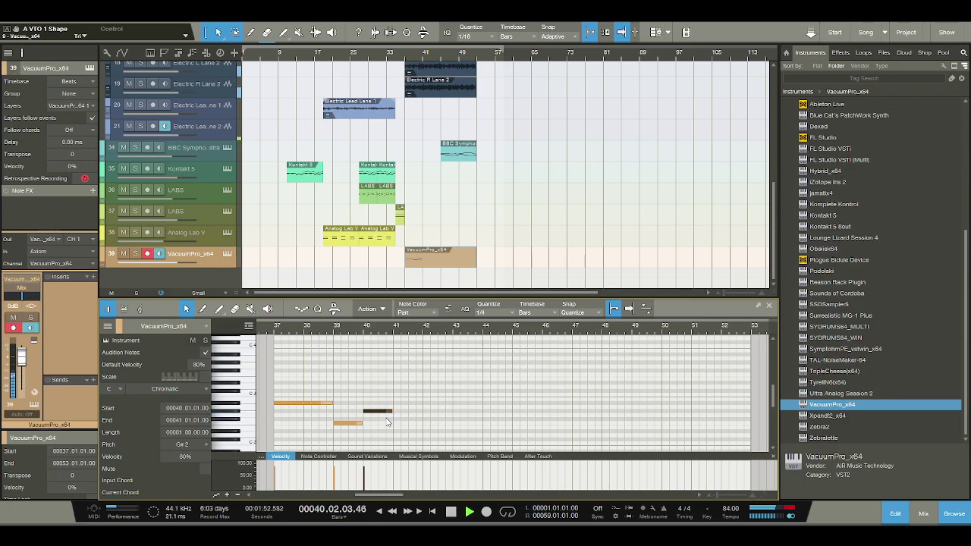
{"action": "left_click", "coordinate": [450, 514]}
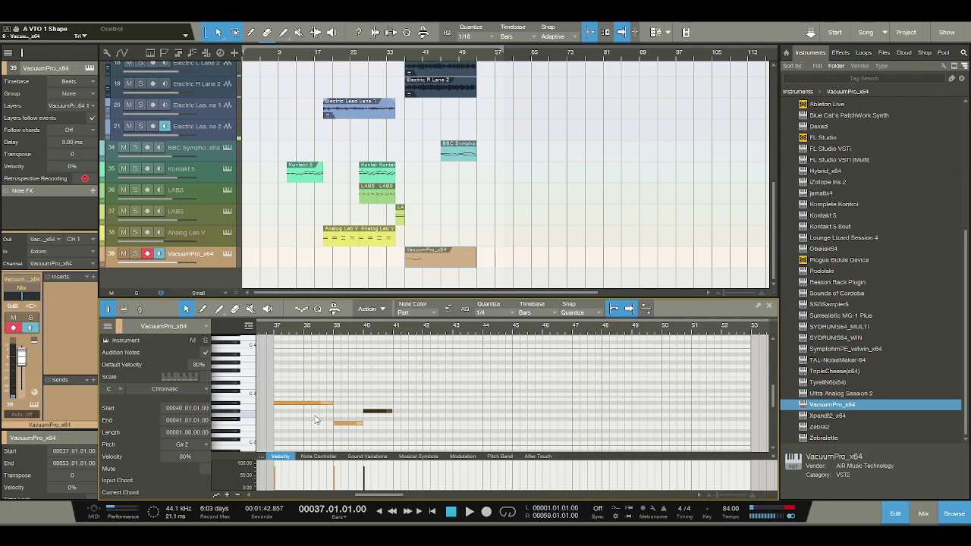
Play the transition into bar 37 and delete the F2 and G#2 notes from the VacuumPro_x64 clip
{"action": "left_click", "coordinate": [395, 61]}
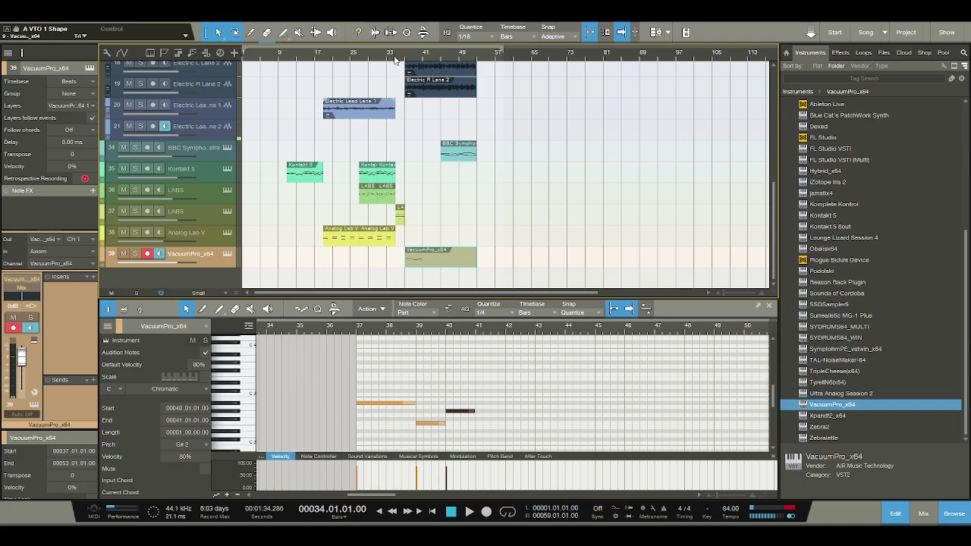
{"action": "key", "text": "space"}
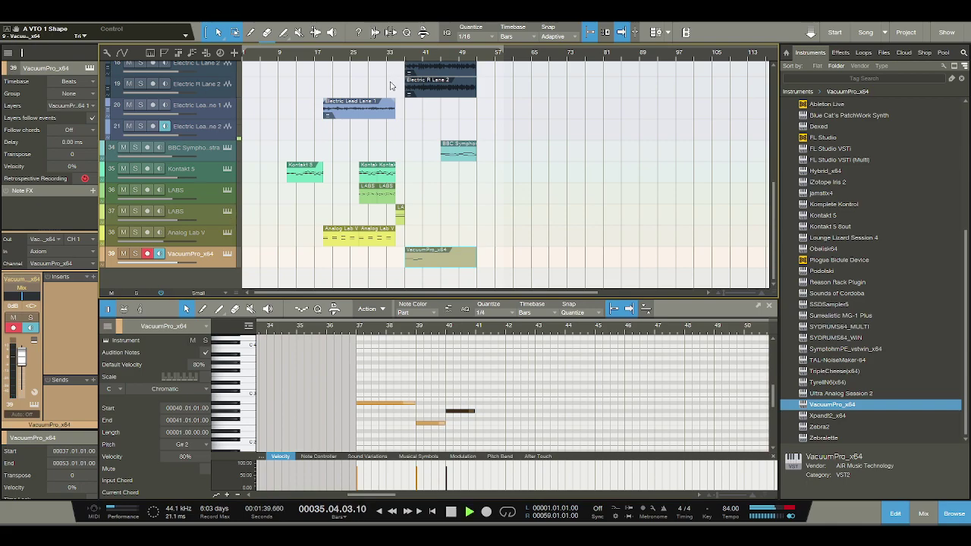
{"action": "left_click", "coordinate": [451, 512]}
{"action": "left_click", "coordinate": [430, 423]}
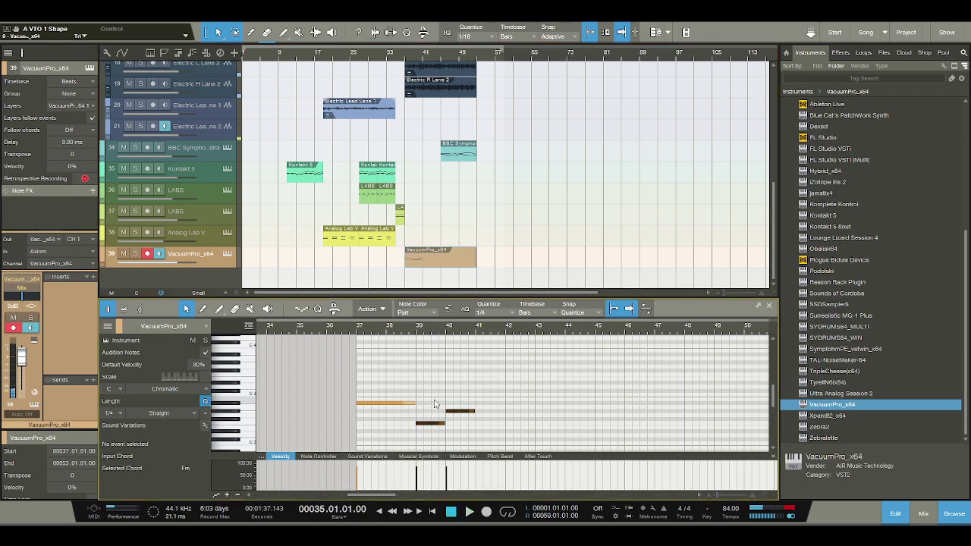
{"action": "key", "text": "Delete"}
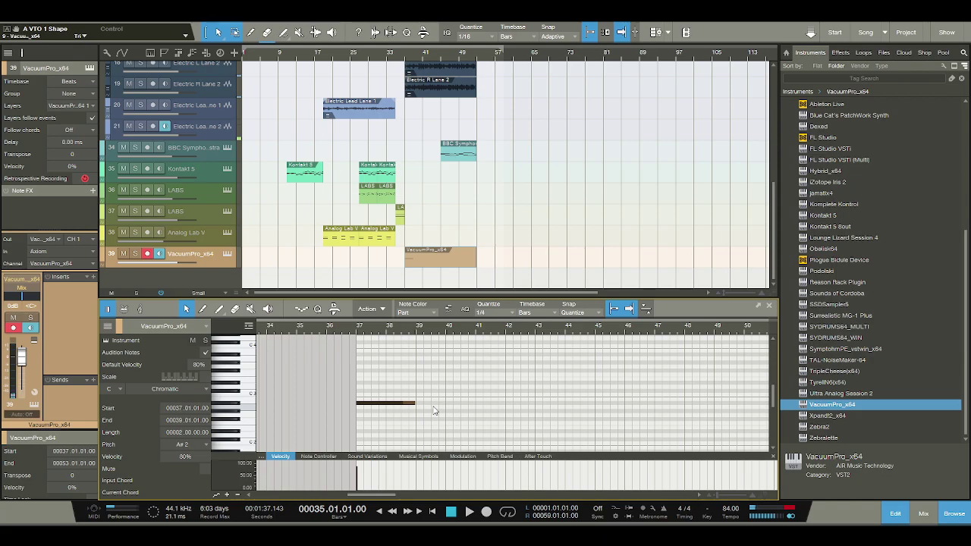
Play the section around bar 37 to check the A#2 note against the guitars
{"action": "left_click", "coordinate": [404, 61]}
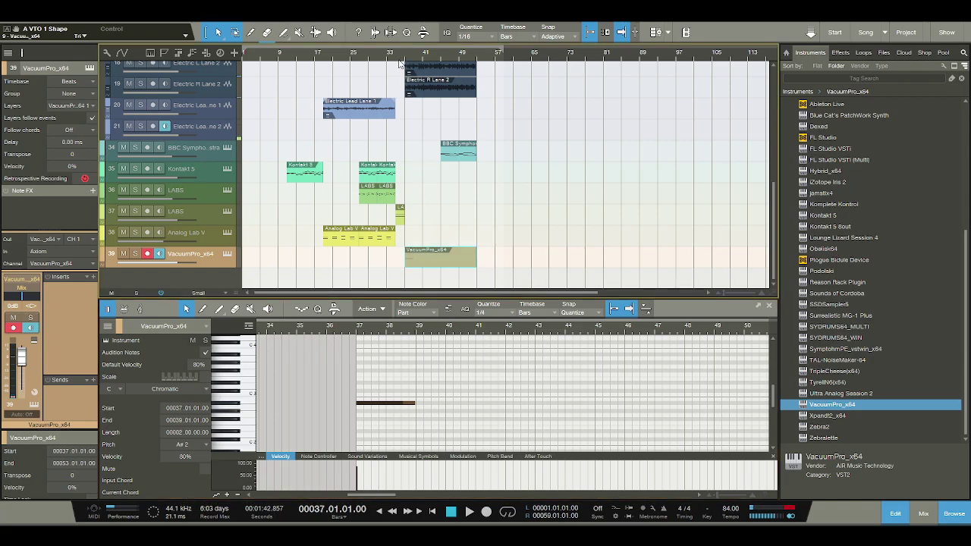
{"action": "key", "text": "space"}
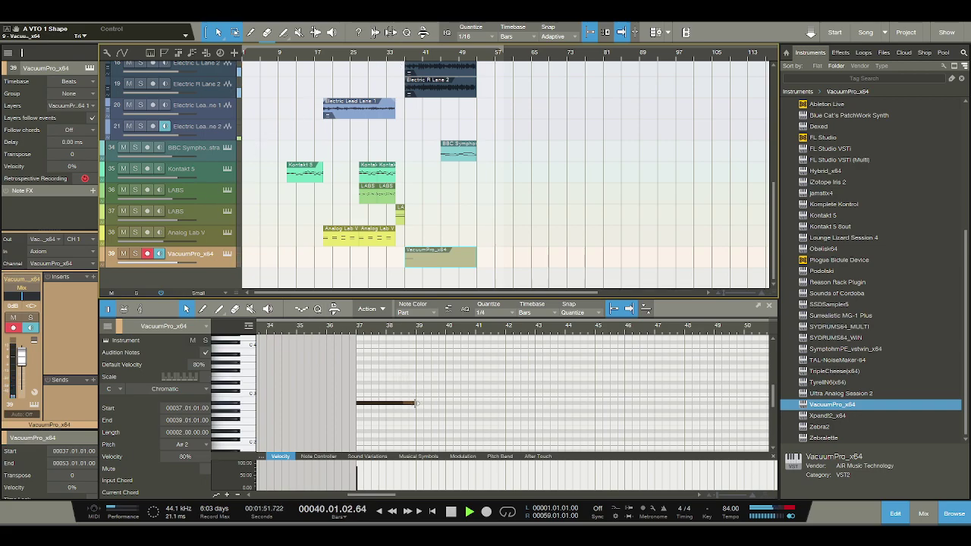
{"action": "left_click", "coordinate": [449, 510]}
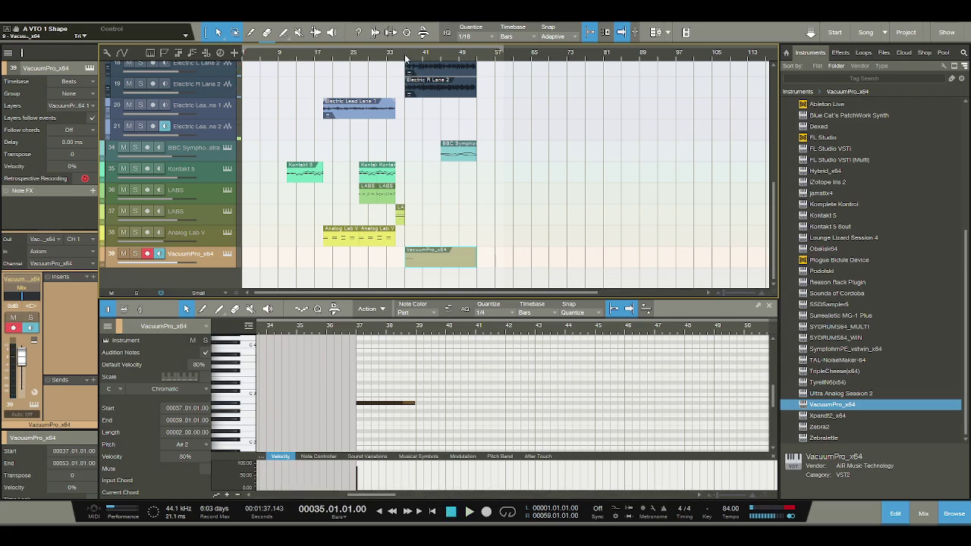
Lower the two-bar A#2 note in the VacuumPro_x64 clip to A#1 and play it from bar 37
{"action": "scroll", "coordinate": [416, 147], "scroll_direction": "up", "scroll_amount": 10}
{"action": "scroll", "coordinate": [280, 139], "scroll_direction": "down", "scroll_amount": 5}
{"action": "left_click", "coordinate": [413, 257]}
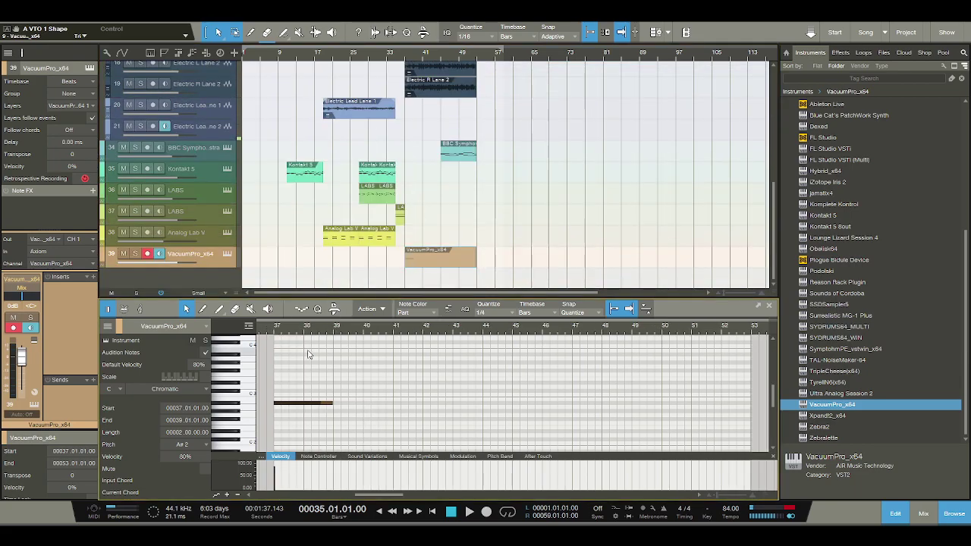
{"action": "scroll", "coordinate": [247, 414], "scroll_direction": "down", "scroll_amount": 2}
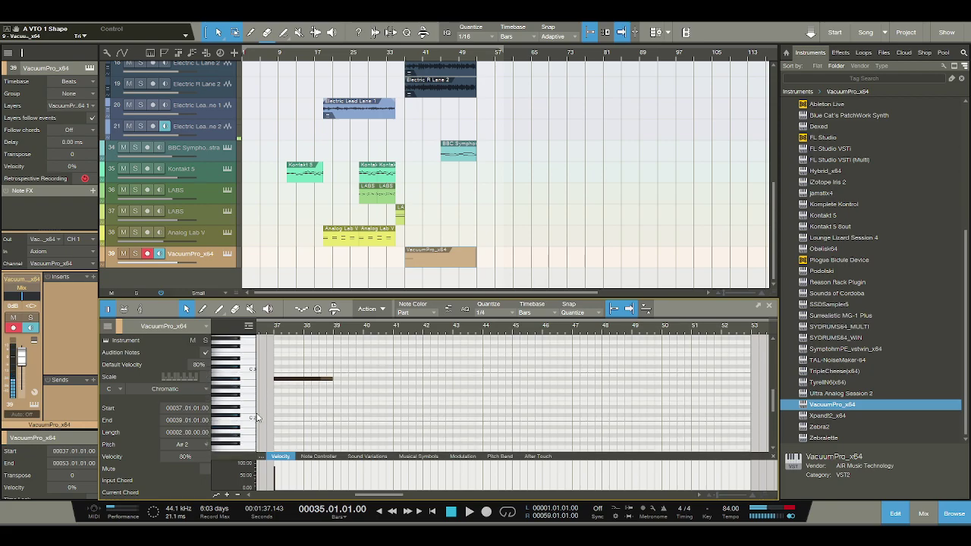
{"action": "left_click_drag", "start_coordinate": [285, 375], "coordinate": [284, 423]}
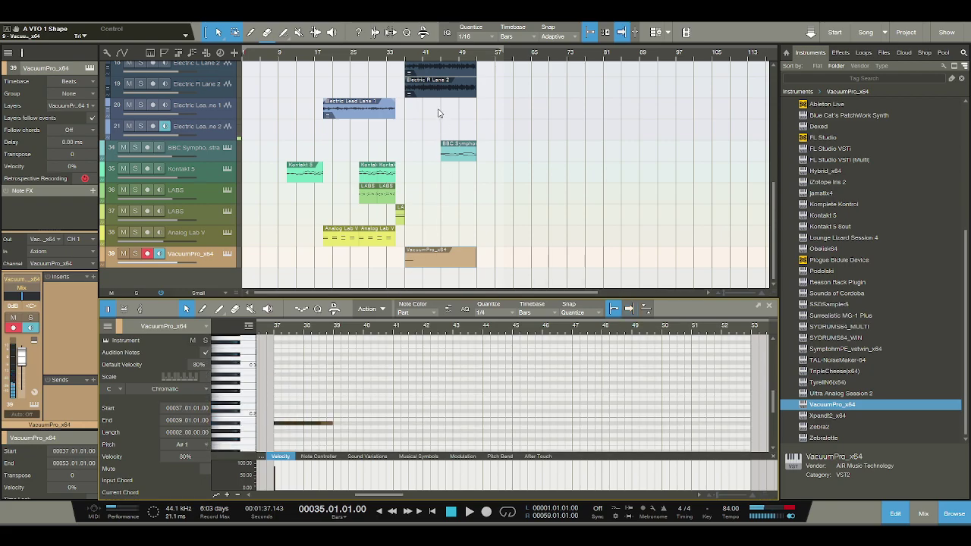
{"action": "left_click", "coordinate": [404, 59]}
{"action": "key", "text": "space"}
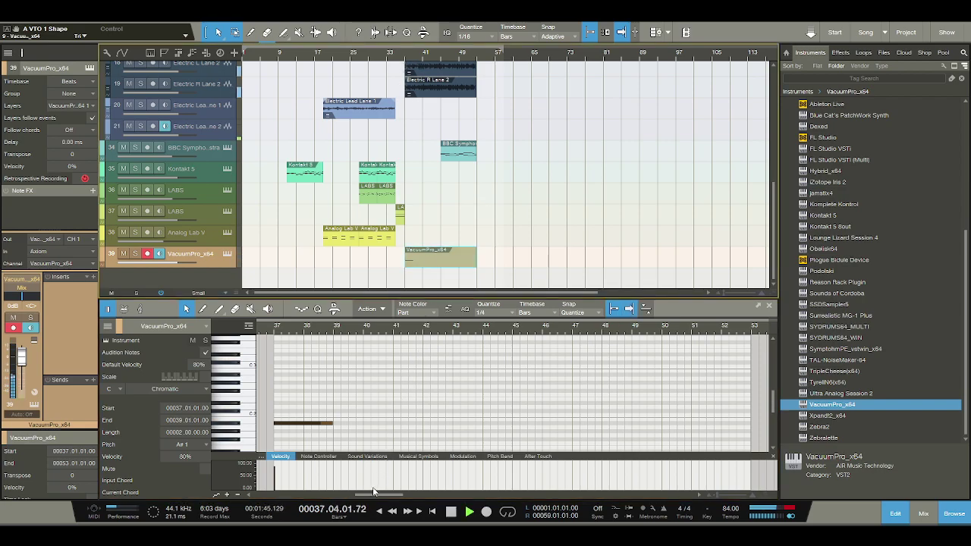
{"action": "left_click", "coordinate": [452, 513]}
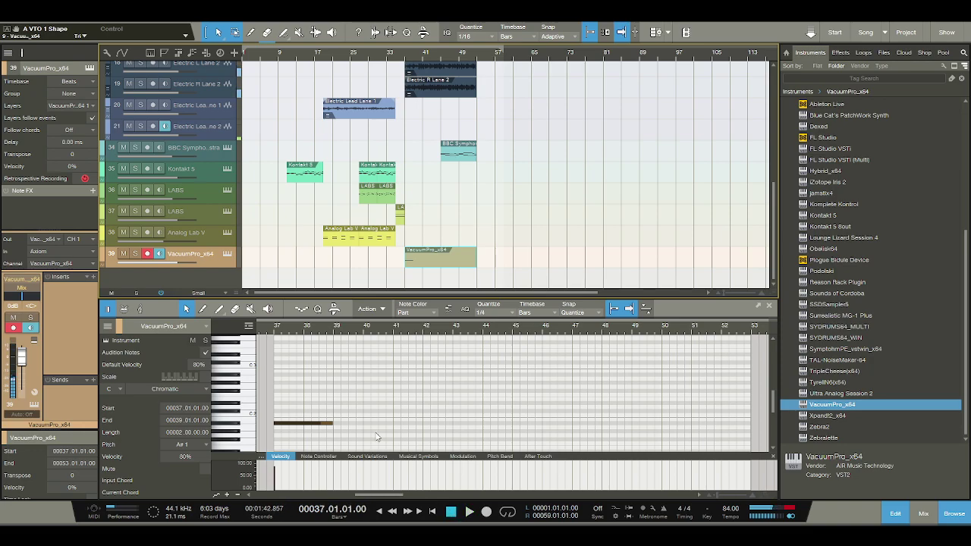
Add a one-bar C#2 at bar 39 and half-bar D#2 and C#2 notes across bar 40, and play the phrase from bar 37
{"action": "left_click", "coordinate": [336, 410]}
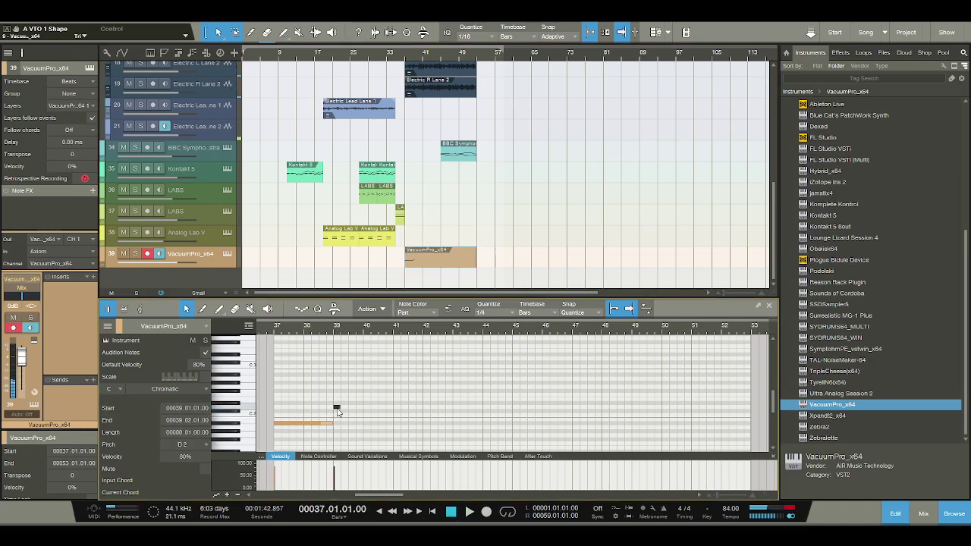
{"action": "mouse_move", "coordinate": [336, 410]}
{"action": "left_mouse_down"}
{"action": "mouse_move", "coordinate": [390, 405]}
{"action": "mouse_move", "coordinate": [378, 406]}
{"action": "mouse_move", "coordinate": [392, 413]}
{"action": "left_mouse_up"}
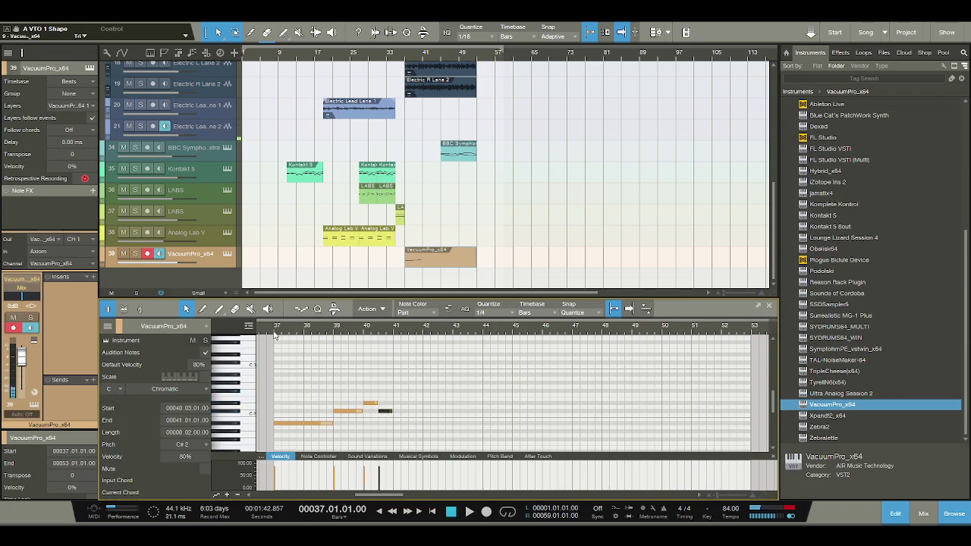
{"action": "key", "text": "f"}
{"action": "key", "text": "space"}
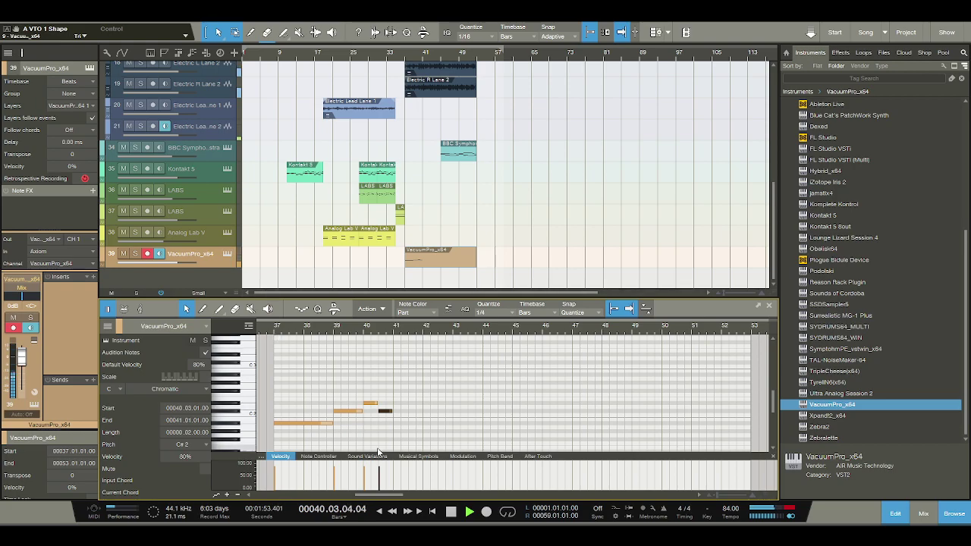
{"action": "left_click", "coordinate": [450, 512]}
Duplicate the whole four-bar VacuumPro_x64 phrase to bars 41–45 and play the copy from bar 41
{"action": "key", "text": "ctrl+a"}
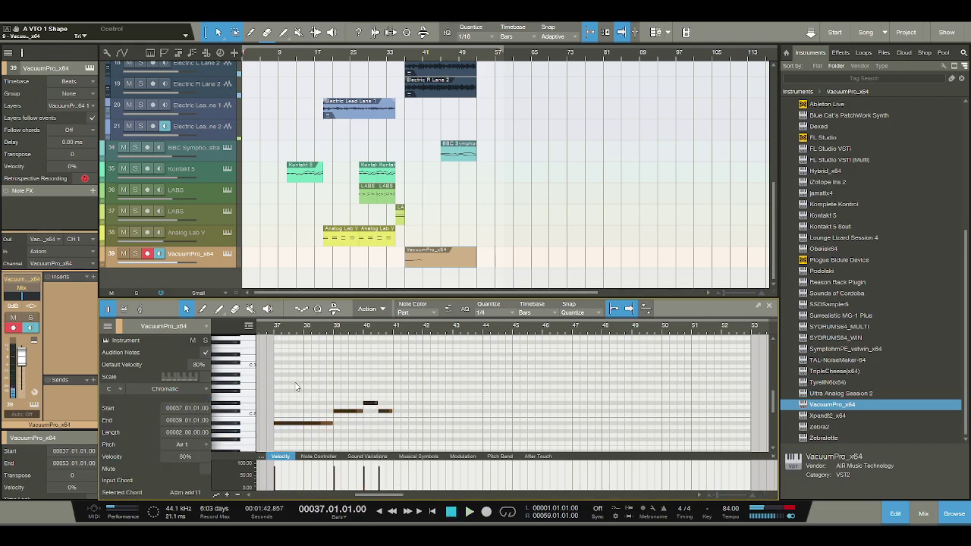
{"action": "key", "text": "d"}
{"action": "left_click", "coordinate": [395, 332]}
{"action": "key", "text": "space"}
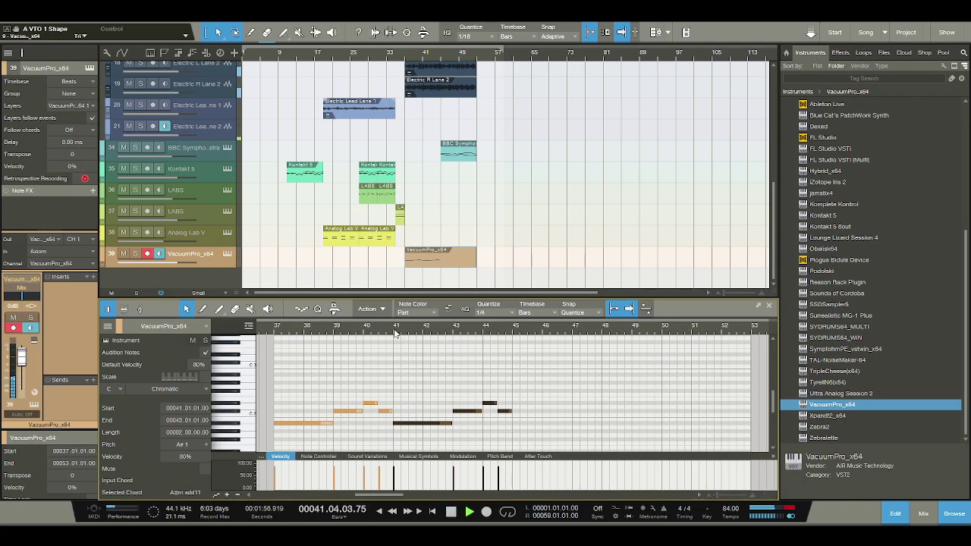
{"action": "left_click", "coordinate": [450, 511]}
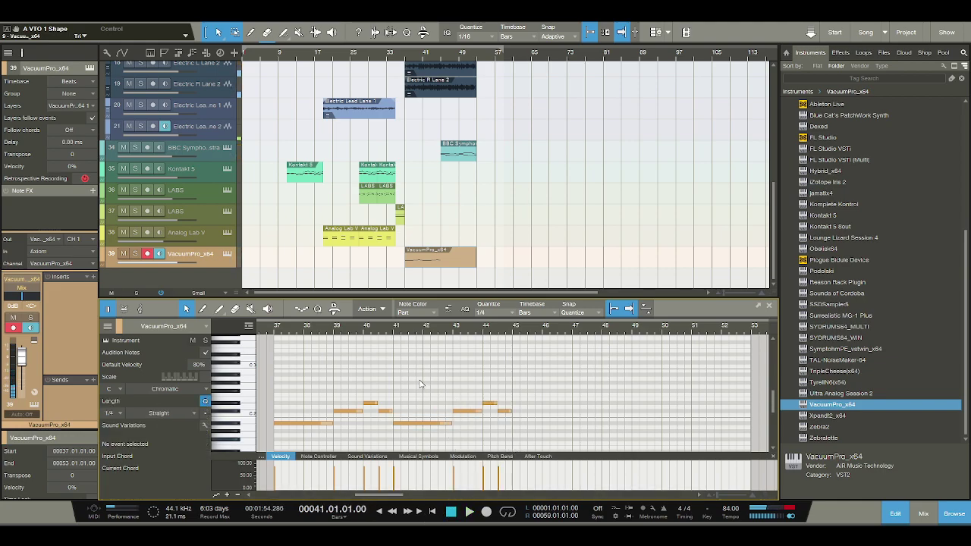
Shorten the VacuumPro_x64 clip to end at bar 45 and duplicate it to bars 45–53
{"action": "left_click_drag", "start_coordinate": [475, 256], "coordinate": [432, 264]}
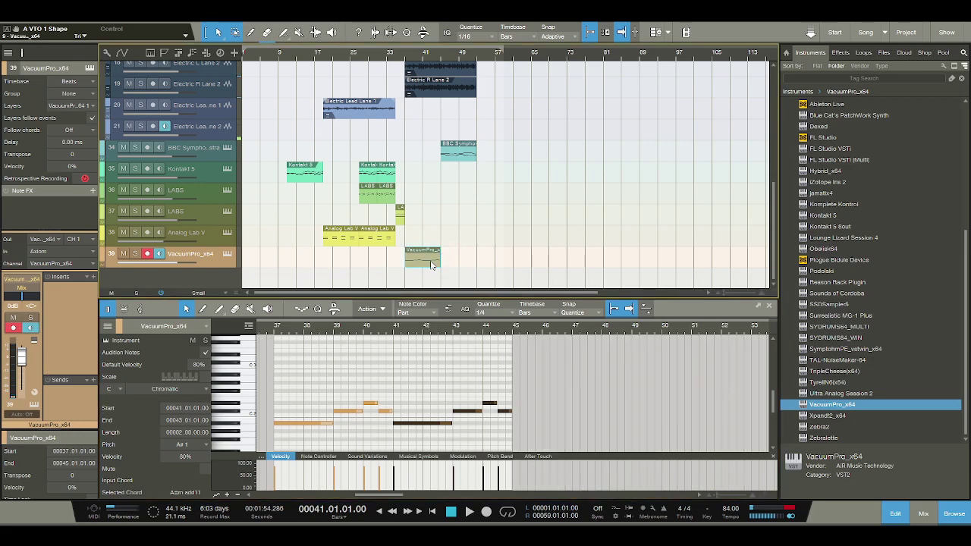
{"action": "key", "text": "d"}
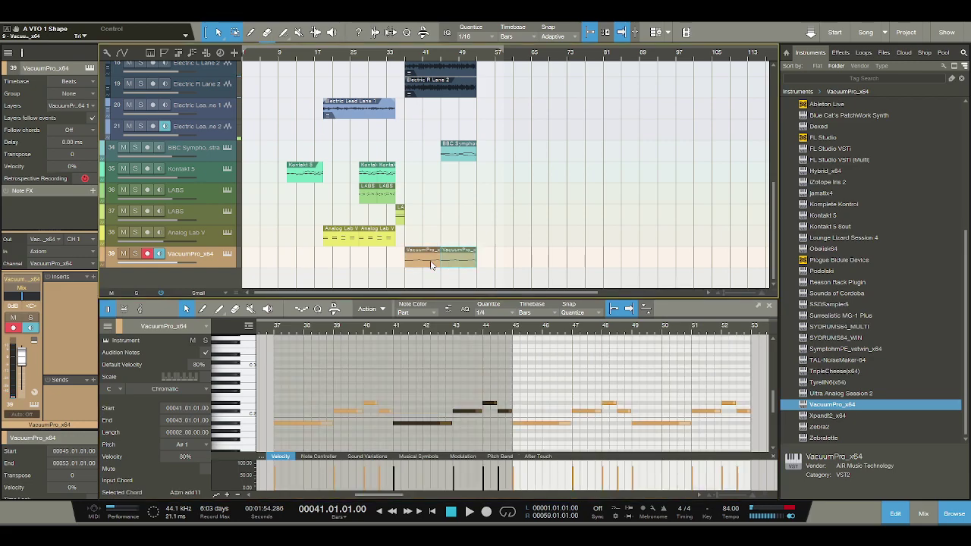
Play the whole arrangement from bar 1 past the end of the last clips at bar 53
{"action": "left_click", "coordinate": [451, 511]}
{"action": "scroll", "coordinate": [424, 189], "scroll_direction": "up", "scroll_amount": 2}
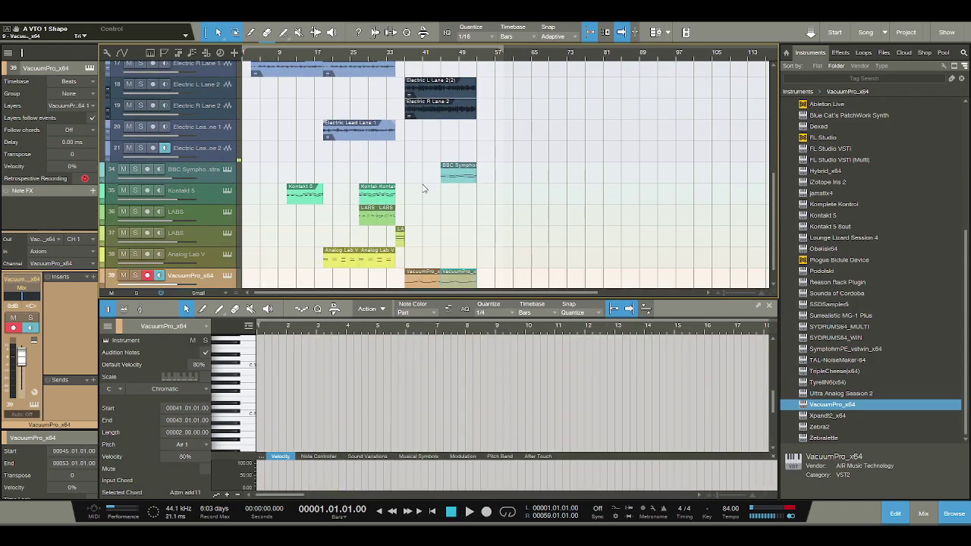
{"action": "scroll", "coordinate": [423, 188], "scroll_direction": "up", "scroll_amount": 3}
{"action": "scroll", "coordinate": [379, 152], "scroll_direction": "down", "scroll_amount": 2}
{"action": "scroll", "coordinate": [323, 106], "scroll_direction": "down", "scroll_amount": 4}
{"action": "scroll", "coordinate": [322, 106], "scroll_direction": "up", "scroll_amount": 2}
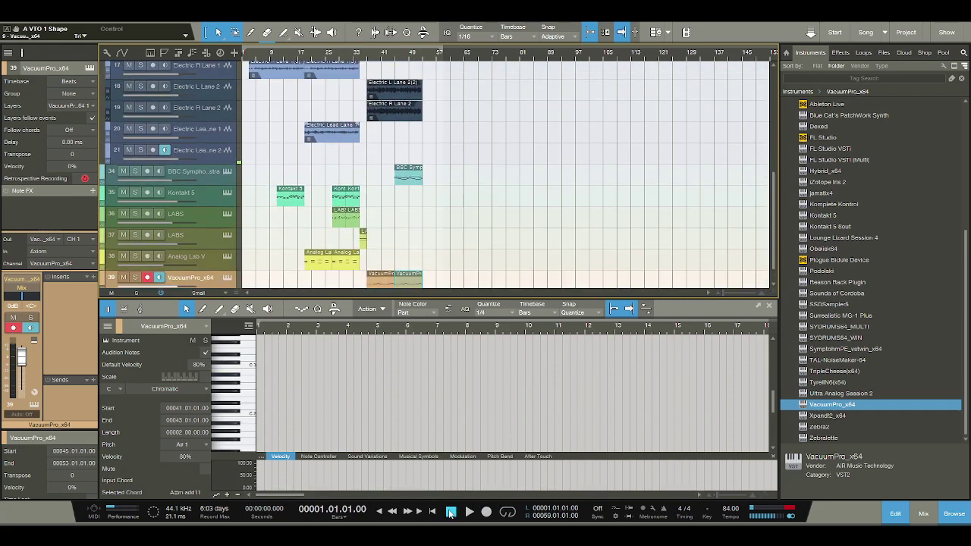
{"action": "left_click", "coordinate": [469, 512]}
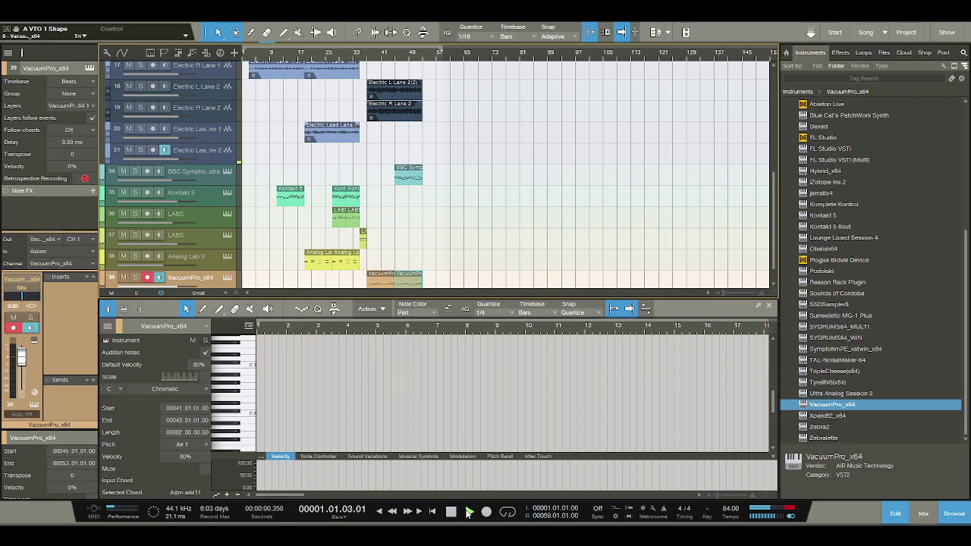
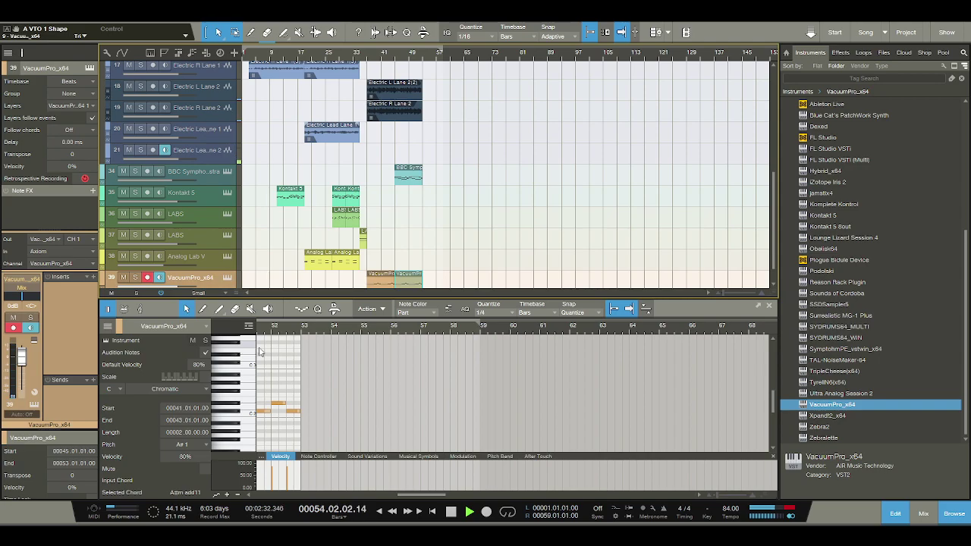
{"action": "left_click", "coordinate": [450, 513]}
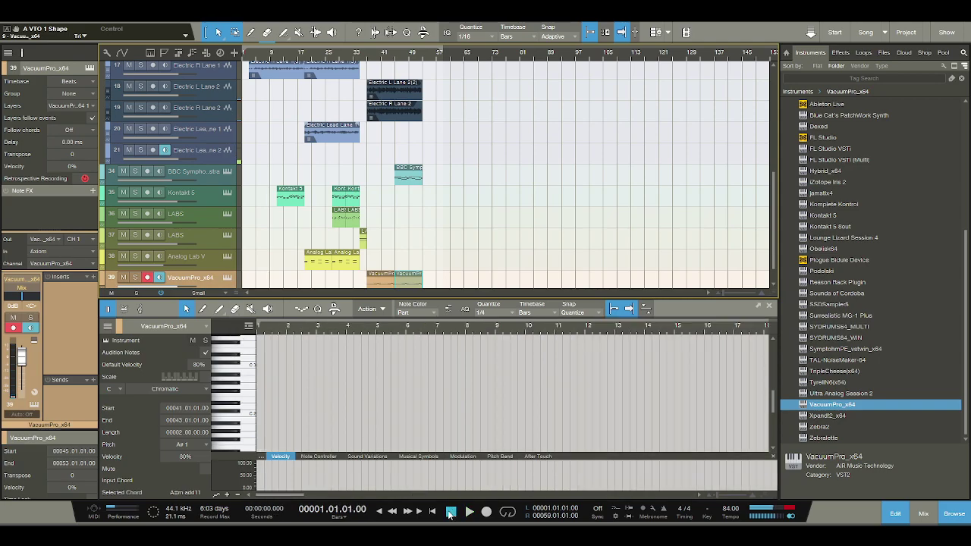
Select the LABS clip at bar 27 on track 36 and play the song from there to check the part
{"action": "scroll", "coordinate": [425, 251], "scroll_direction": "up", "scroll_amount": 3}
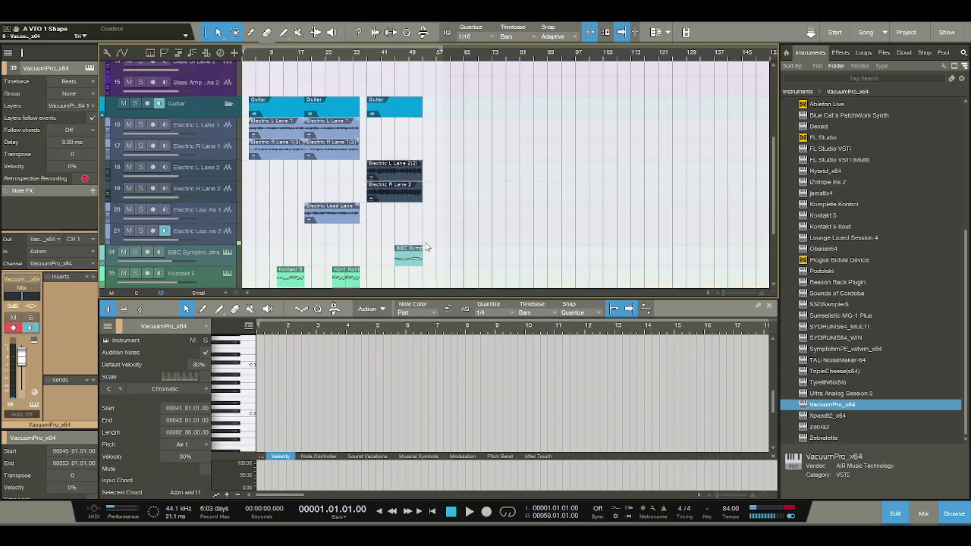
{"action": "scroll", "coordinate": [426, 247], "scroll_direction": "up", "scroll_amount": 1}
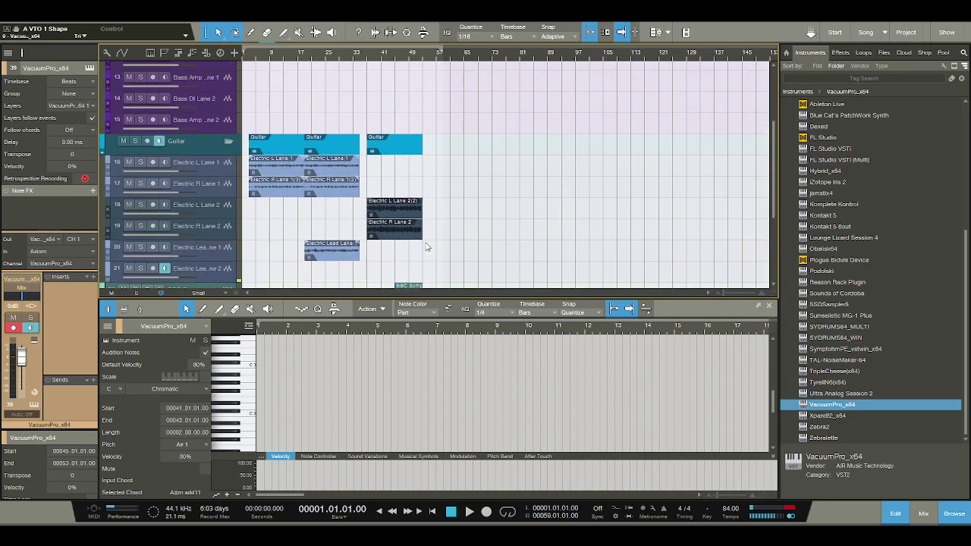
{"action": "scroll", "coordinate": [426, 247], "scroll_direction": "down", "scroll_amount": 2}
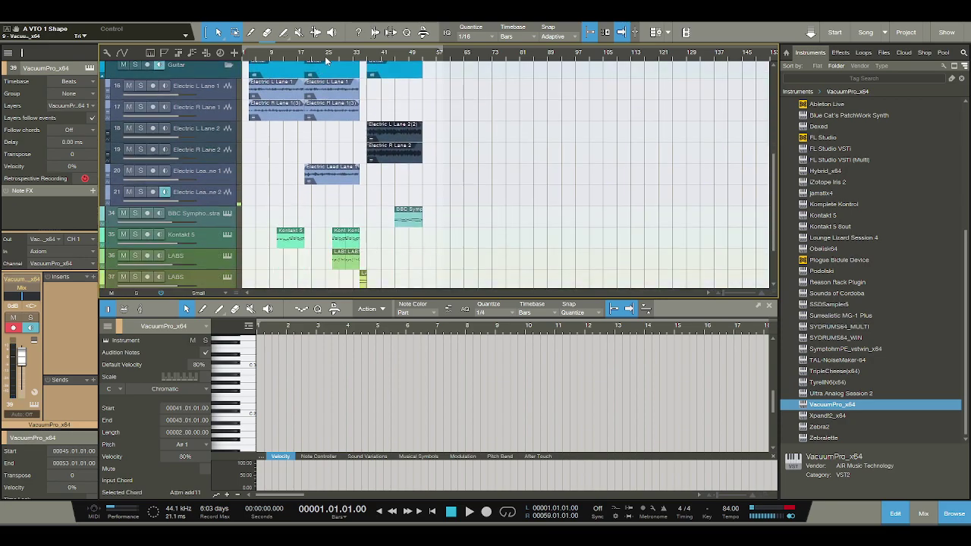
{"action": "left_click", "coordinate": [331, 262]}
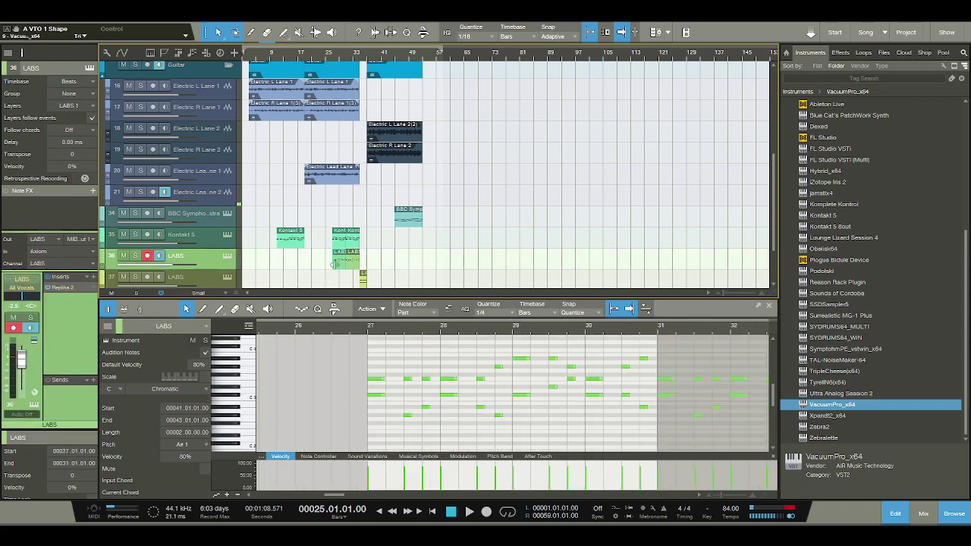
{"action": "left_click", "coordinate": [333, 61]}
{"action": "key", "text": "space"}
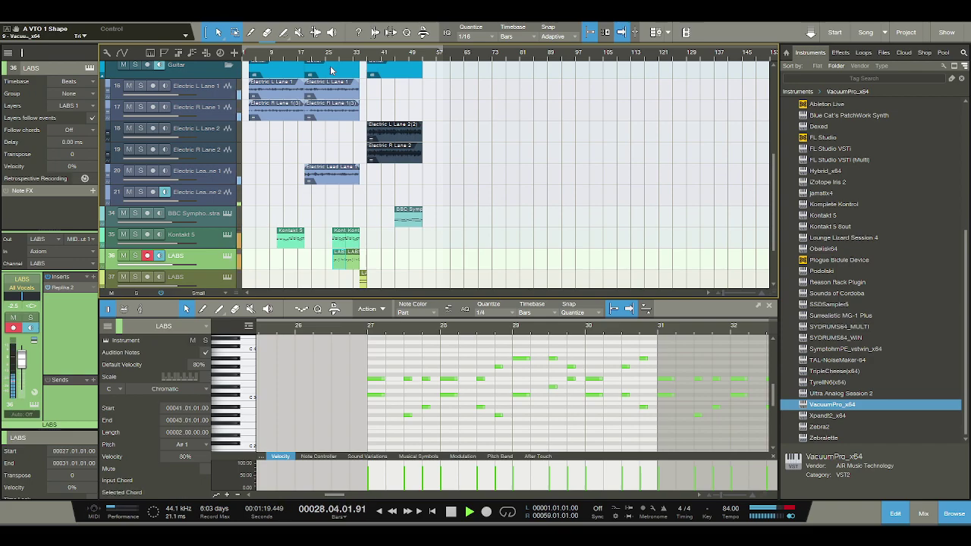
{"action": "left_click", "coordinate": [450, 513]}
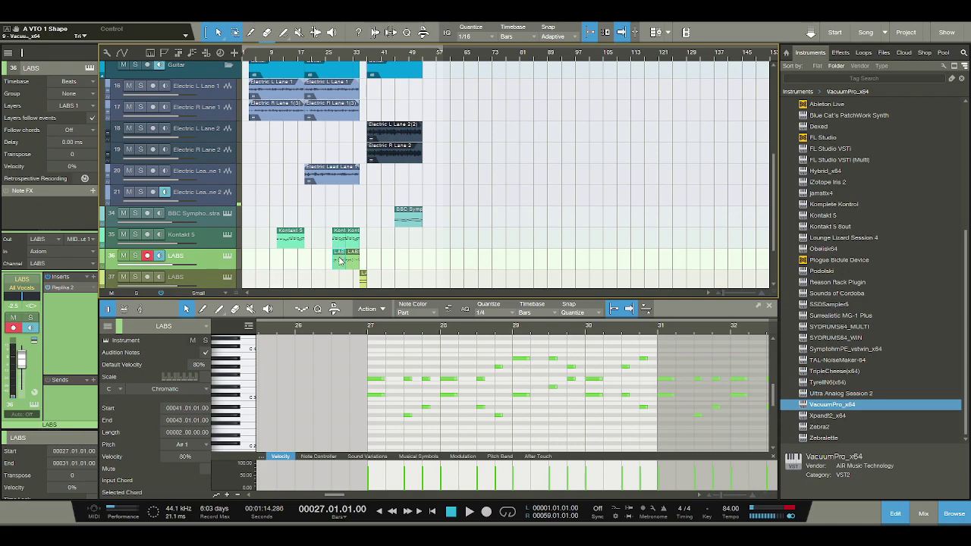
Open the LABS instrument on track 36 and listen to its part from bar 27, temporarily soloing the track
{"action": "left_click", "coordinate": [228, 256]}
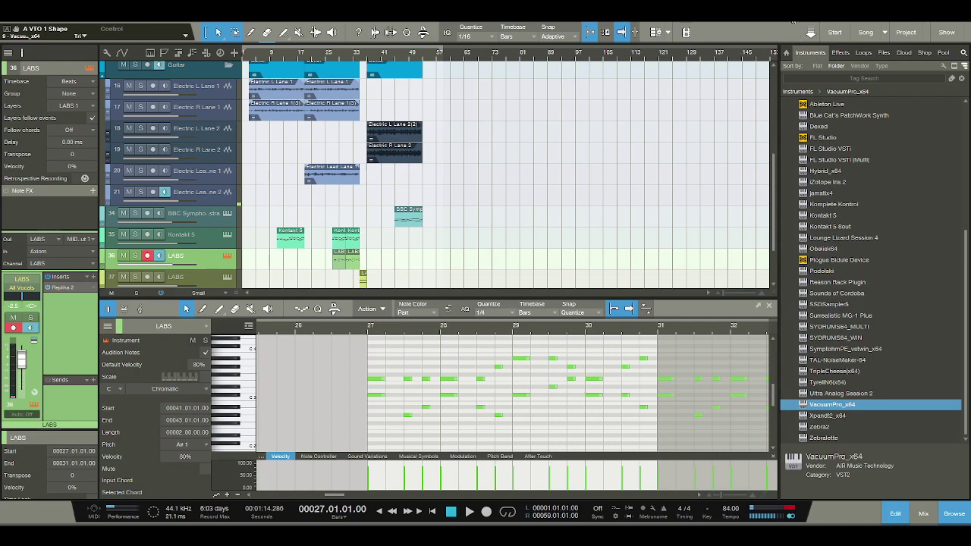
{"action": "left_click", "coordinate": [468, 510]}
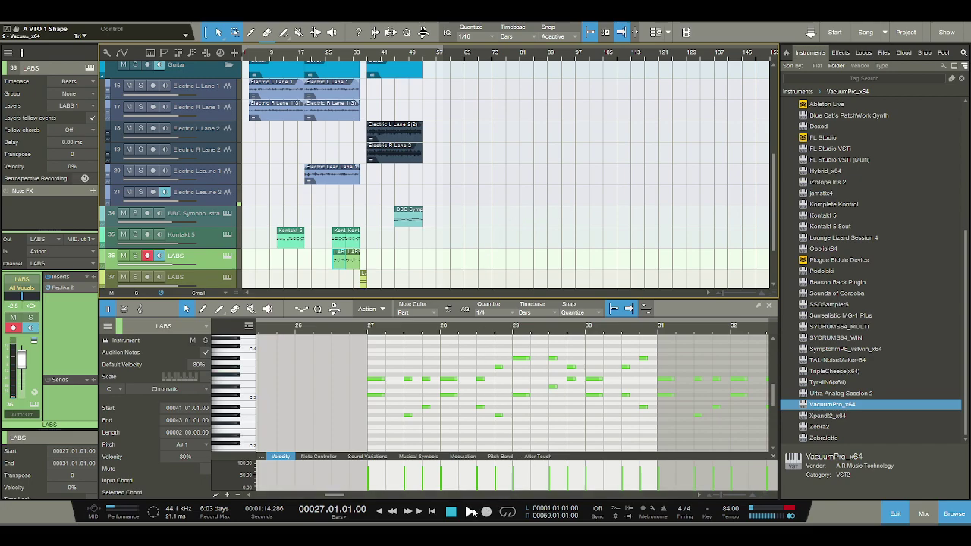
{"action": "left_click", "coordinate": [135, 256]}
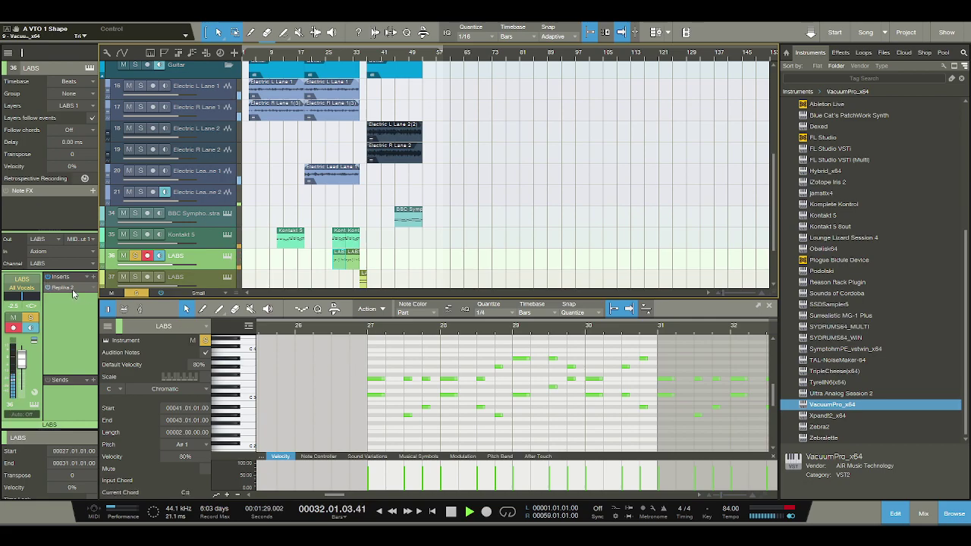
{"action": "left_click", "coordinate": [451, 514]}
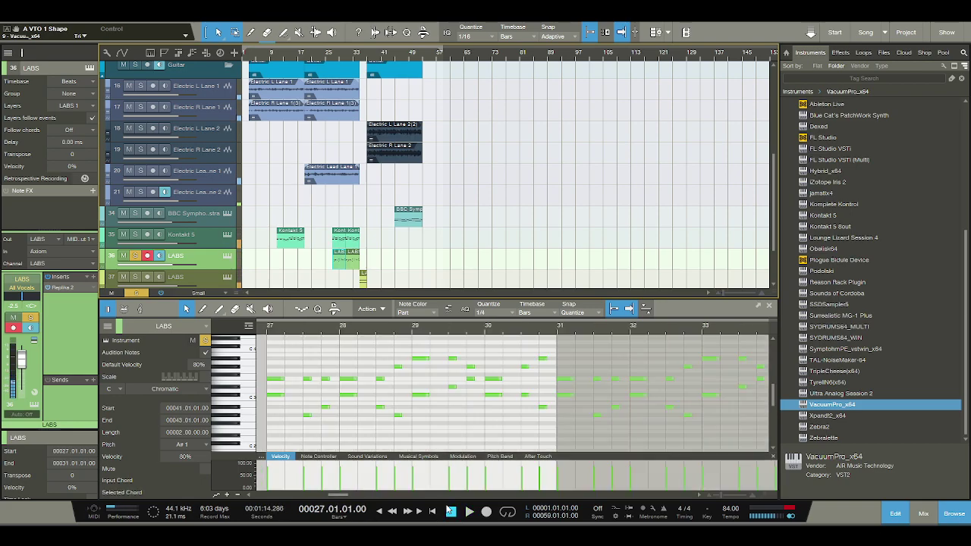
{"action": "left_click", "coordinate": [135, 256]}
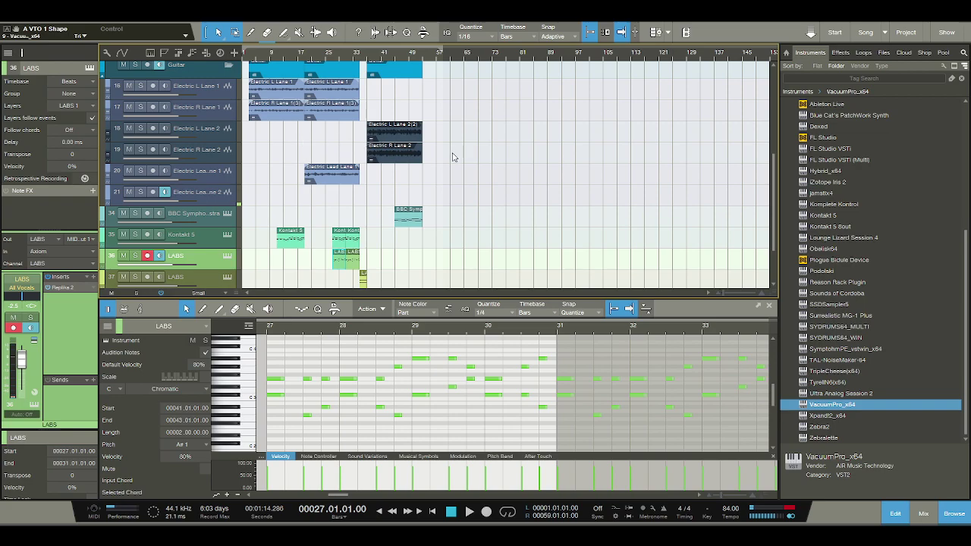
{"action": "scroll", "coordinate": [453, 157], "scroll_direction": "up", "scroll_amount": 1}
{"action": "scroll", "coordinate": [452, 157], "scroll_direction": "up", "scroll_amount": 1}
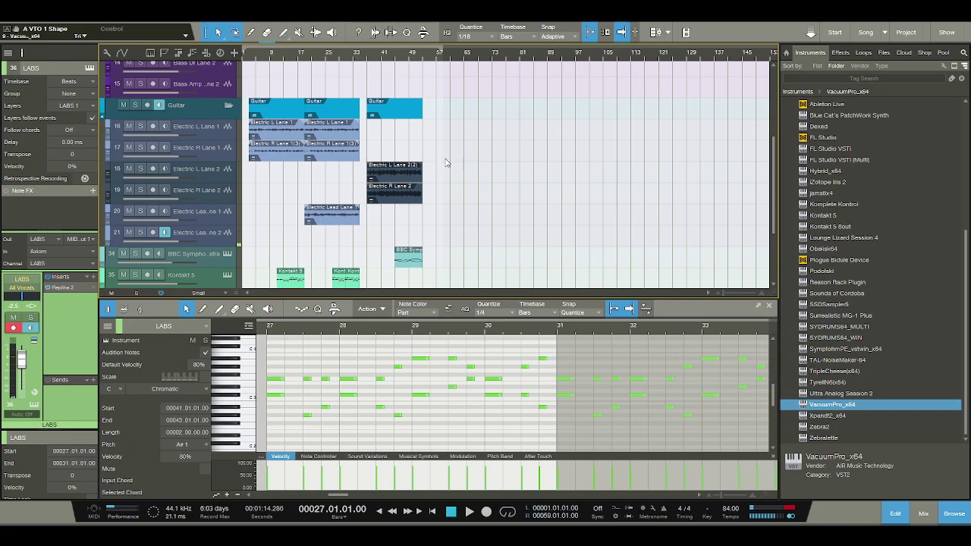
{"action": "scroll", "coordinate": [445, 163], "scroll_direction": "down", "scroll_amount": 2}
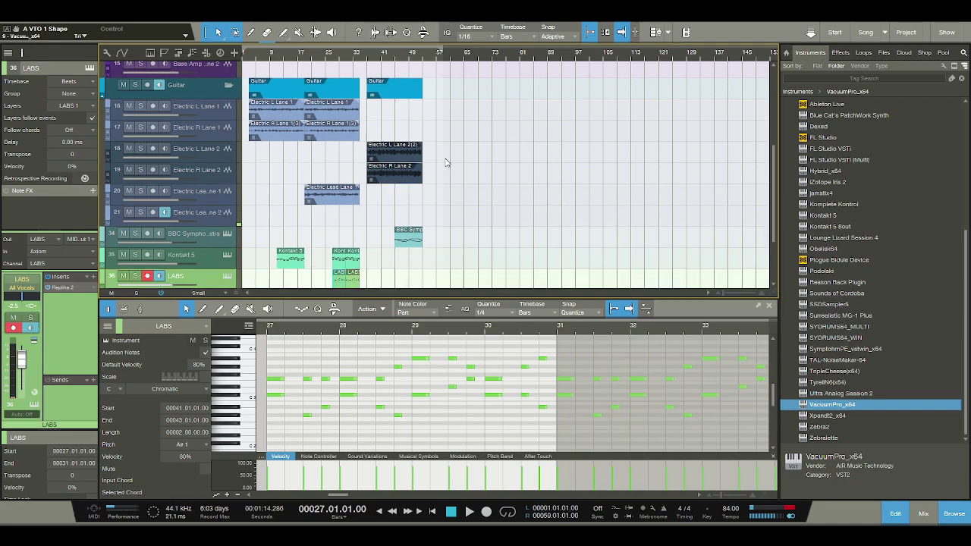
{"action": "scroll", "coordinate": [446, 162], "scroll_direction": "up", "scroll_amount": 2}
{"action": "scroll", "coordinate": [446, 162], "scroll_direction": "down", "scroll_amount": 2}
{"action": "scroll", "coordinate": [446, 162], "scroll_direction": "up", "scroll_amount": 2}
{"action": "scroll", "coordinate": [425, 152], "scroll_direction": "down", "scroll_amount": 2}
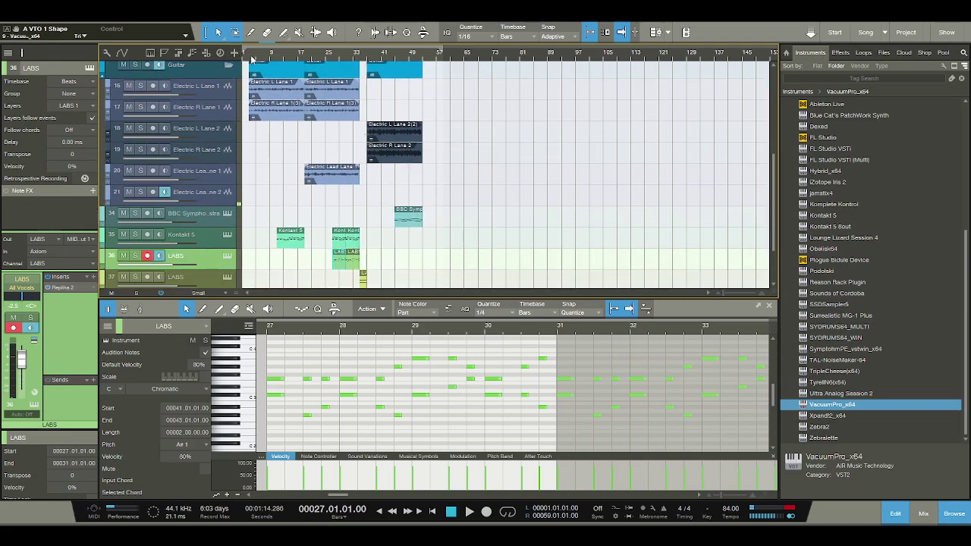
Play the song from bar 3 past the last clips at bar 53, closing the note editor to see the whole arrangement
{"action": "left_click", "coordinate": [250, 57]}
{"action": "left_click", "coordinate": [250, 57]}
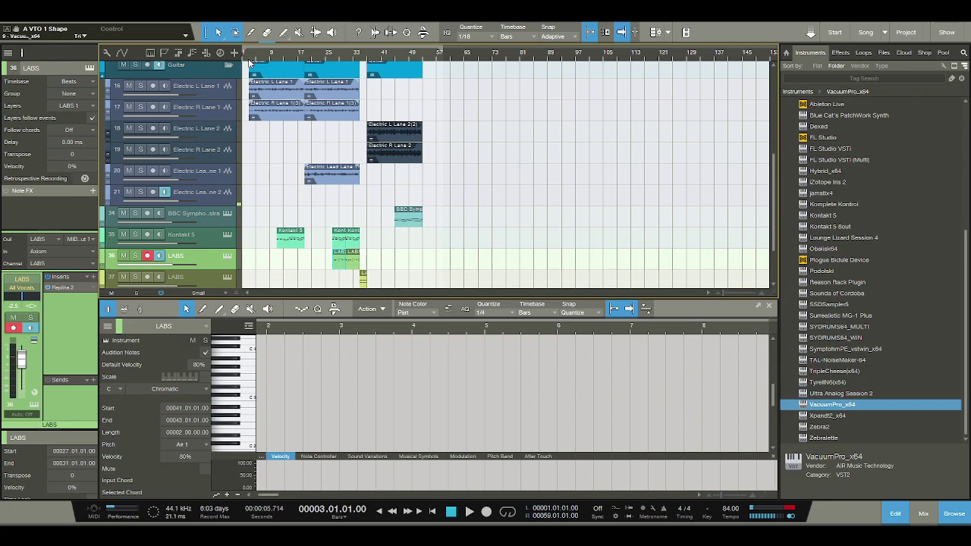
{"action": "left_click", "coordinate": [468, 511]}
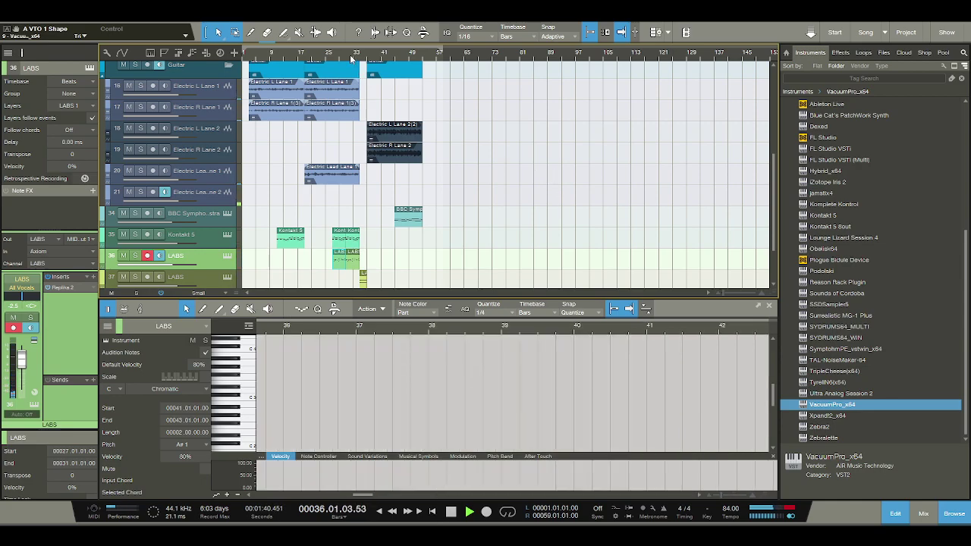
{"action": "scroll", "coordinate": [356, 88], "scroll_direction": "up", "scroll_amount": 3, "text": "ctrl"}
{"action": "scroll", "coordinate": [356, 88], "scroll_direction": "down", "scroll_amount": 2, "text": "ctrl"}
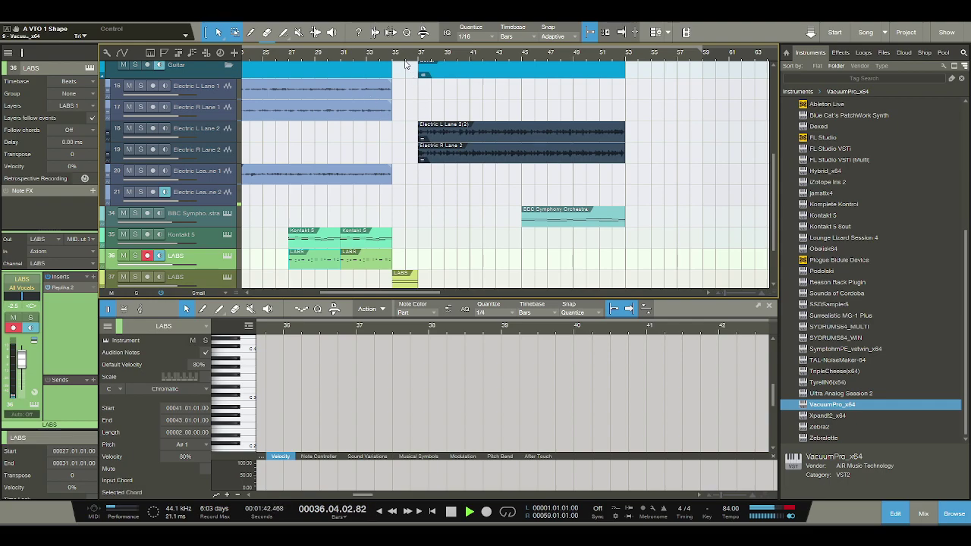
{"action": "key", "text": "F2"}
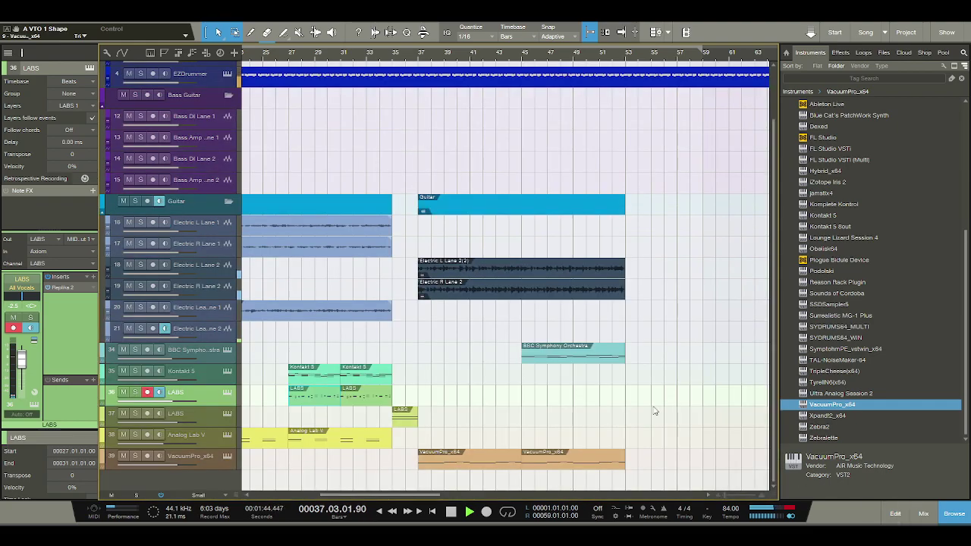
{"action": "scroll", "coordinate": [468, 51], "scroll_direction": "down", "scroll_amount": 3, "text": "ctrl"}
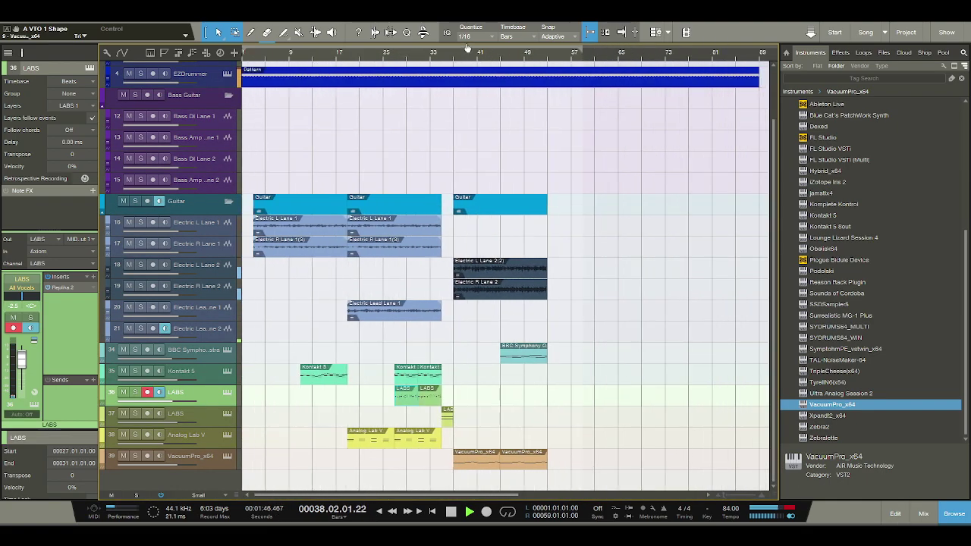
{"action": "scroll", "coordinate": [468, 51], "scroll_direction": "up", "scroll_amount": 2, "text": "ctrl"}
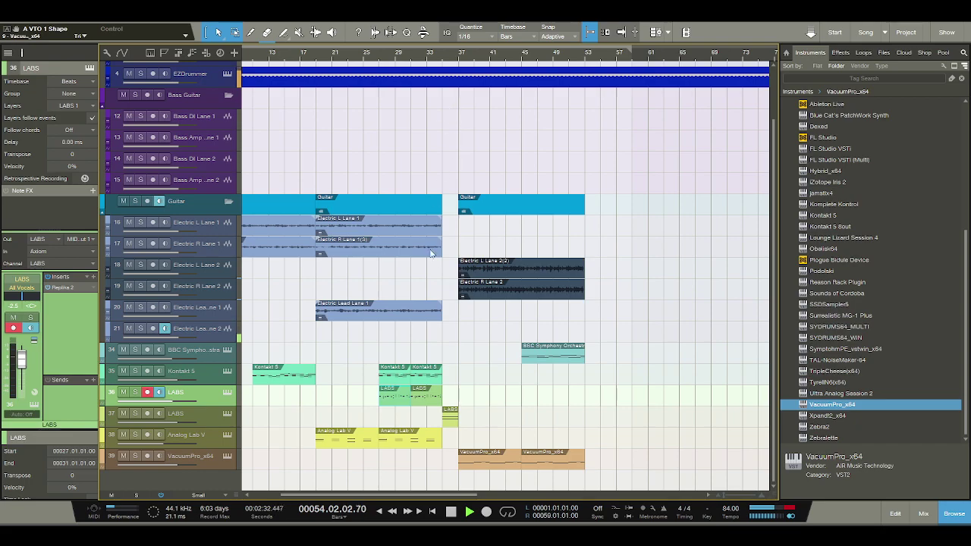
{"action": "key", "text": "space"}
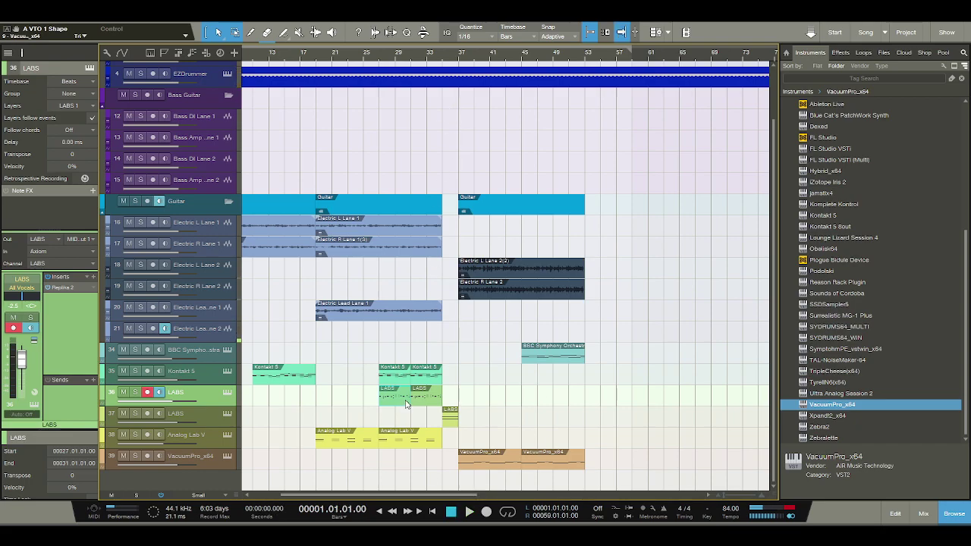
Place the playback position at bar 11 and open the EZDrummer pattern for editing
{"action": "scroll", "coordinate": [335, 47], "scroll_direction": "down", "scroll_amount": 3}
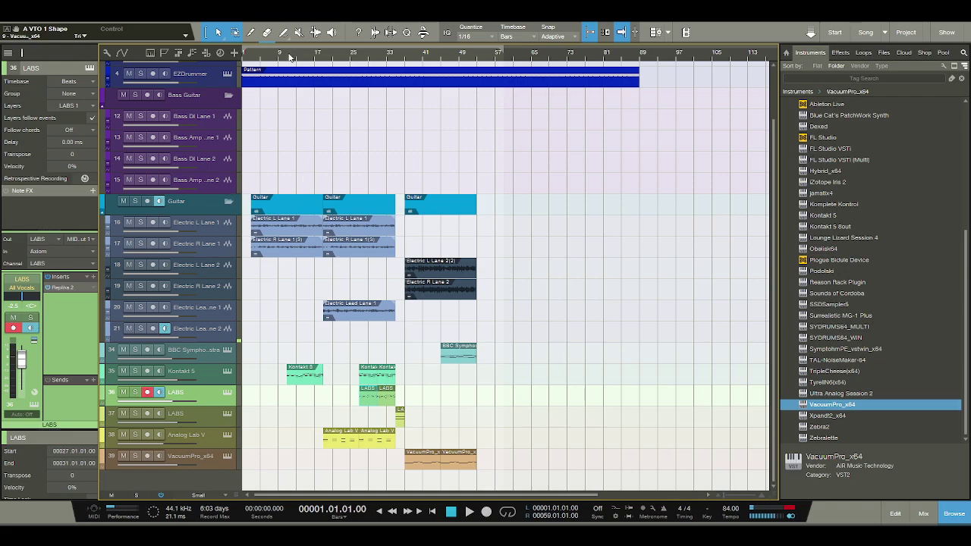
{"action": "left_click", "coordinate": [289, 57]}
{"action": "scroll", "coordinate": [369, 297], "scroll_direction": "up", "scroll_amount": 3}
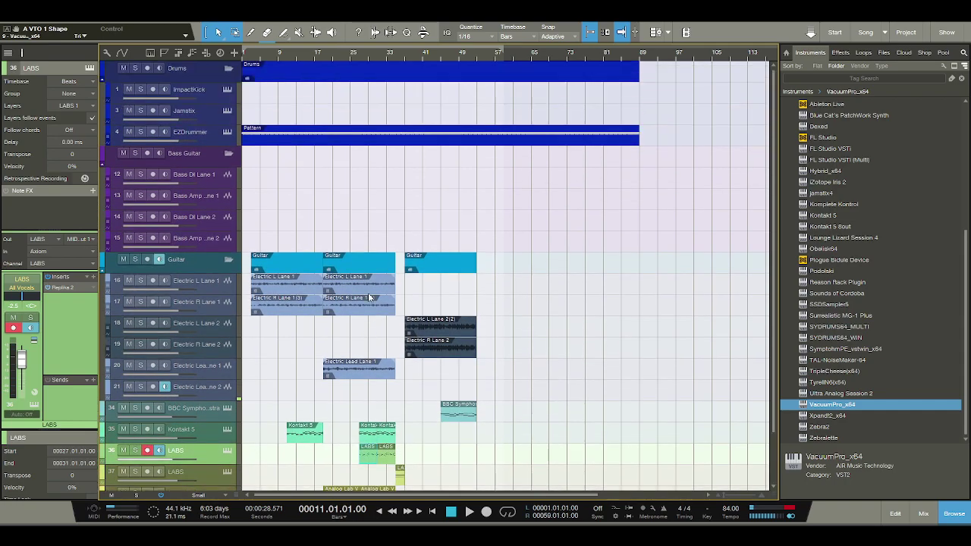
{"action": "double_click", "coordinate": [331, 139]}
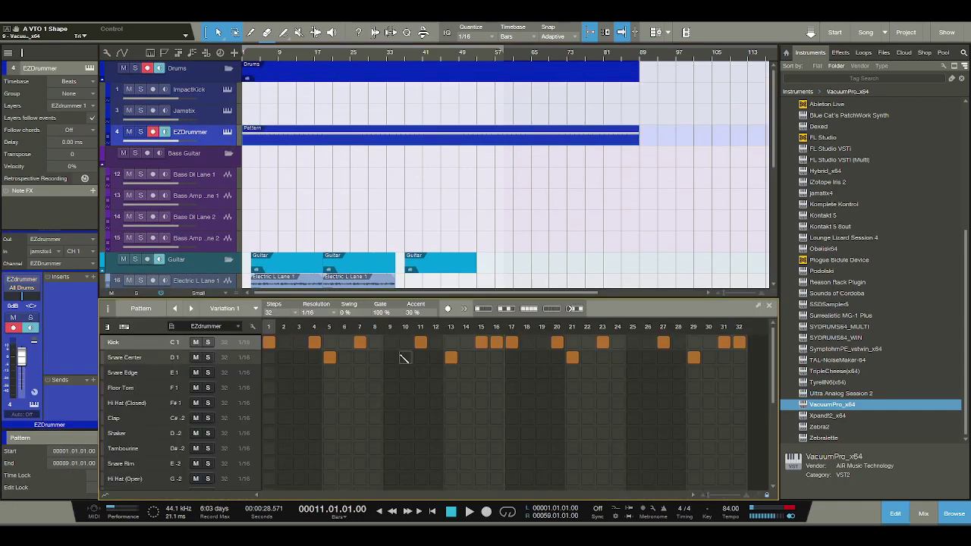
Add closed hi-hat hits to the EZDrummer pattern at steps 1, 5, 7, 9, 13, 15, 18, 19, 21, 23, 26, 29 and 31
{"action": "left_click", "coordinate": [269, 403]}
{"action": "left_click", "coordinate": [330, 403]}
{"action": "left_click", "coordinate": [360, 403]}
{"action": "left_click", "coordinate": [390, 402]}
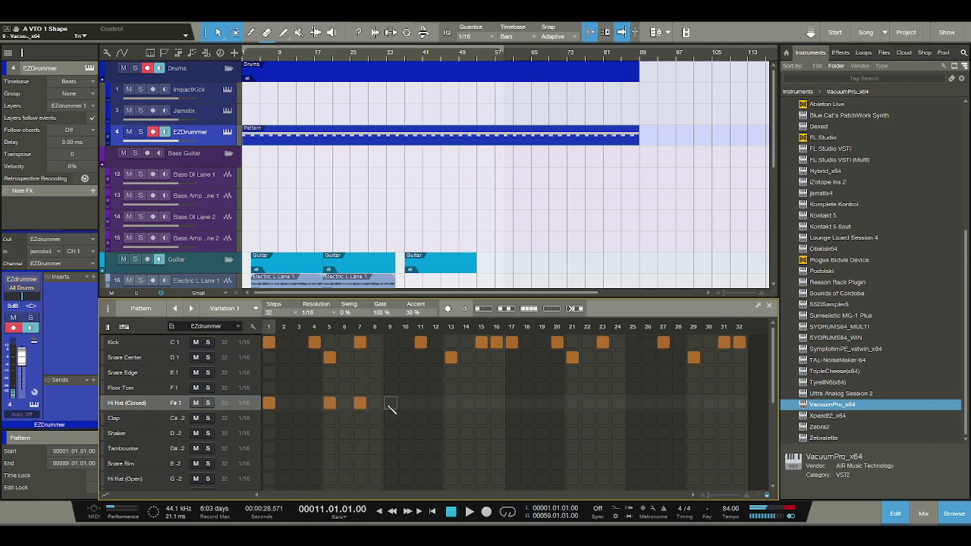
{"action": "left_click", "coordinate": [451, 403]}
{"action": "left_click", "coordinate": [481, 402]}
{"action": "left_click", "coordinate": [526, 402]}
{"action": "left_click", "coordinate": [541, 403]}
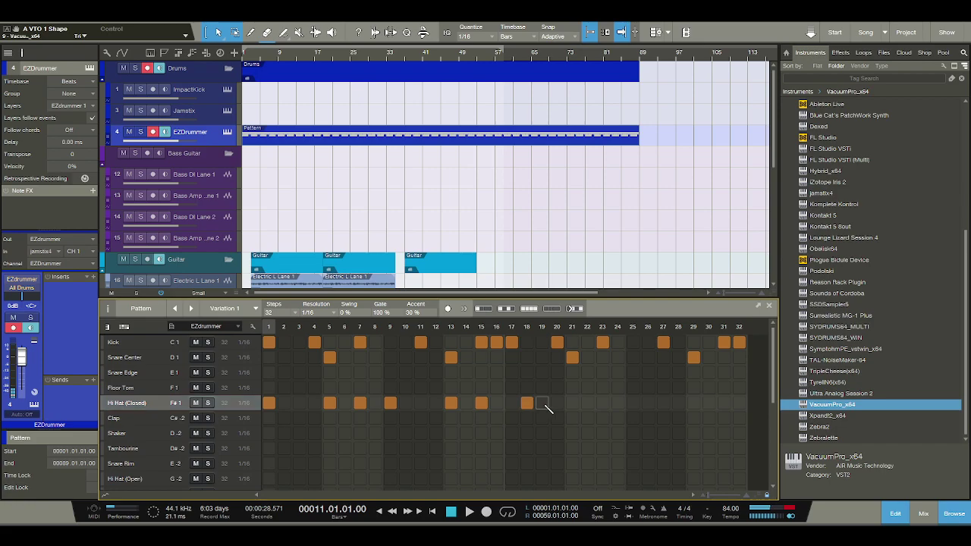
{"action": "left_click", "coordinate": [572, 403]}
{"action": "left_click", "coordinate": [602, 403]}
{"action": "left_click", "coordinate": [647, 403]}
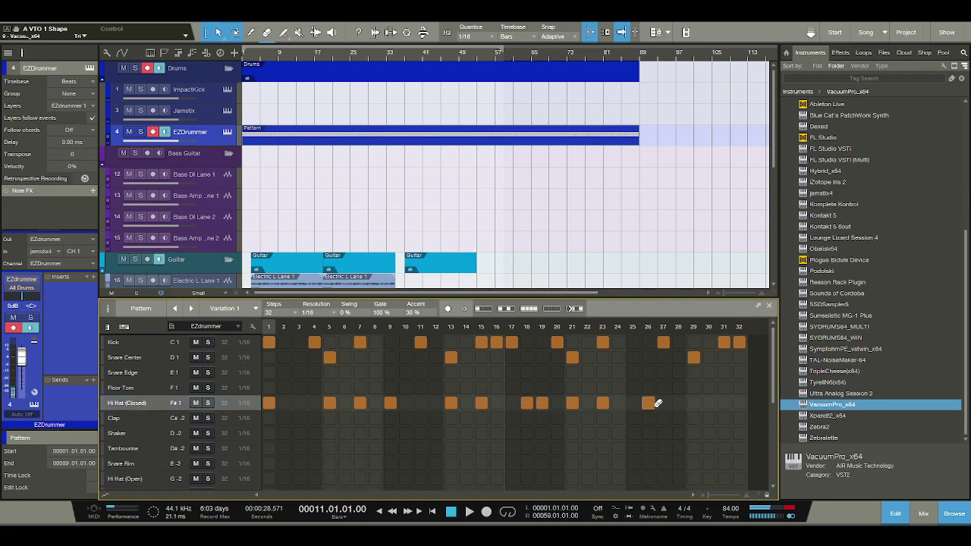
{"action": "left_click", "coordinate": [693, 402]}
{"action": "left_click", "coordinate": [724, 402]}
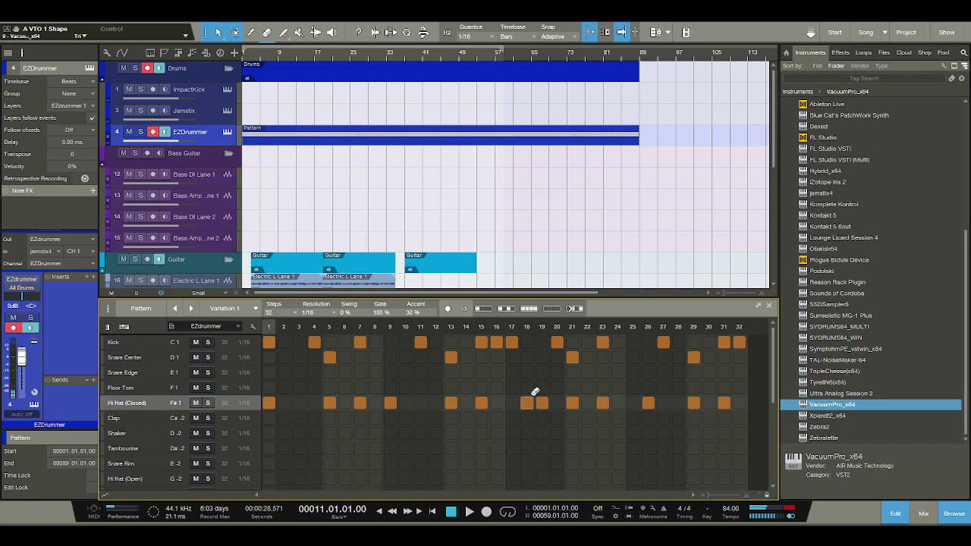
Replace the closed hi-hat hit at step 19 with an open hi-hat hit while playing the song to check the groove
{"action": "left_click", "coordinate": [468, 512]}
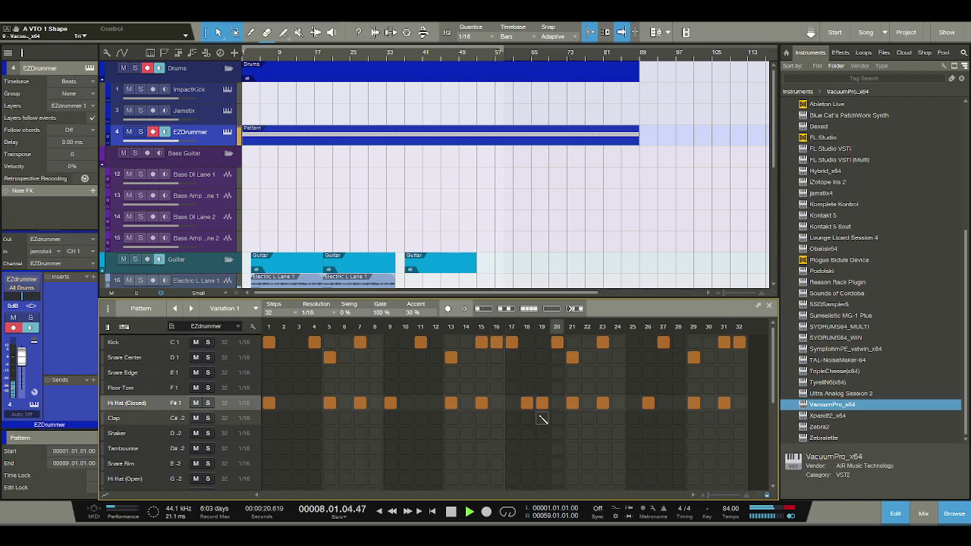
{"action": "left_click", "coordinate": [542, 477]}
{"action": "left_click", "coordinate": [541, 403]}
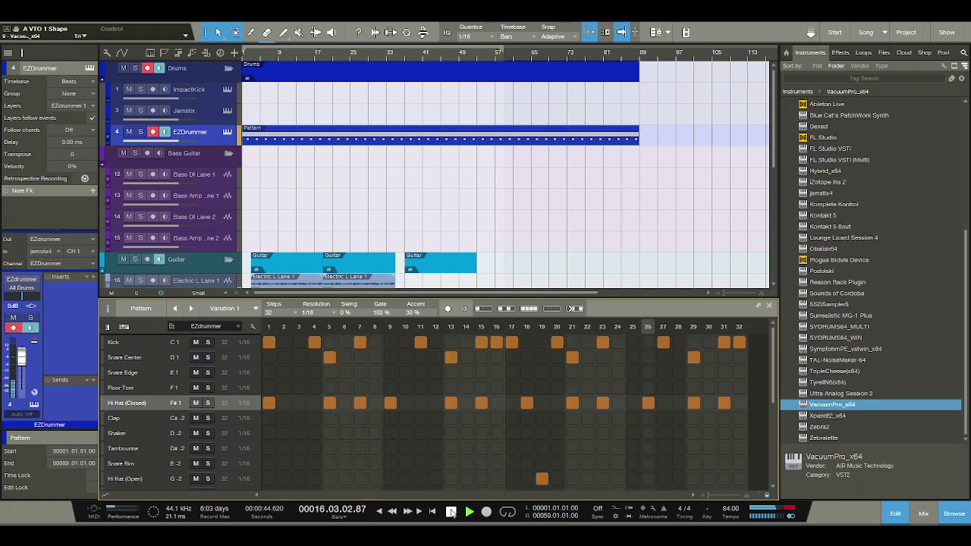
{"action": "scroll", "coordinate": [407, 261], "scroll_direction": "down", "scroll_amount": 10}
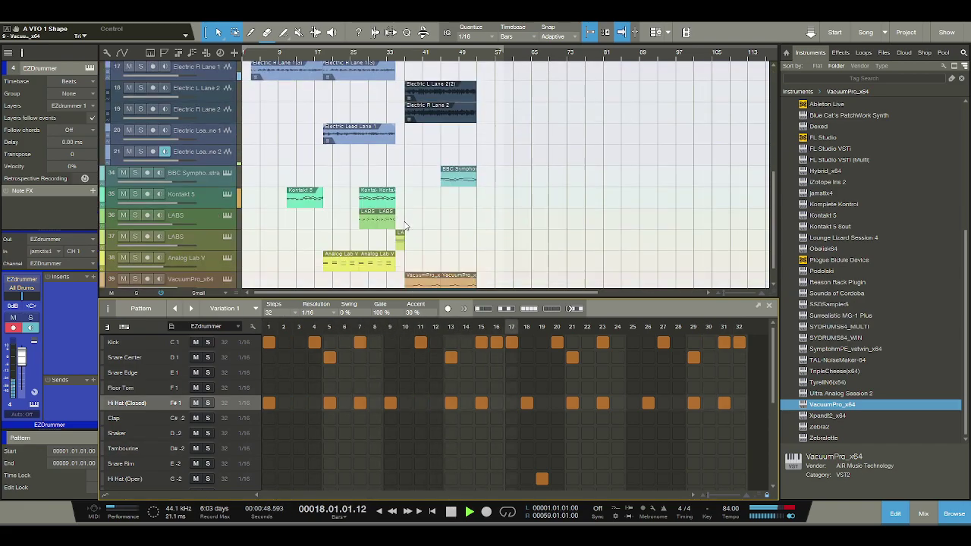
{"action": "left_click", "coordinate": [450, 513]}
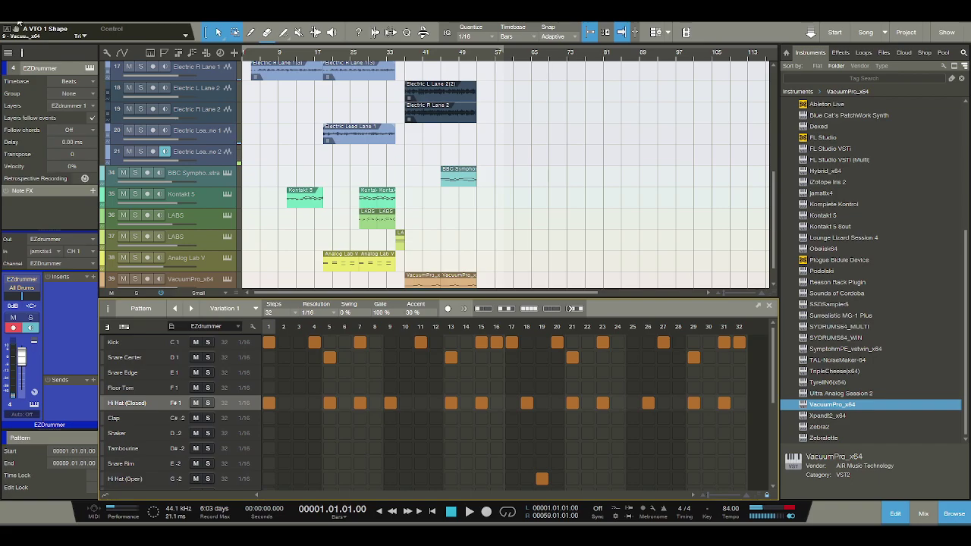